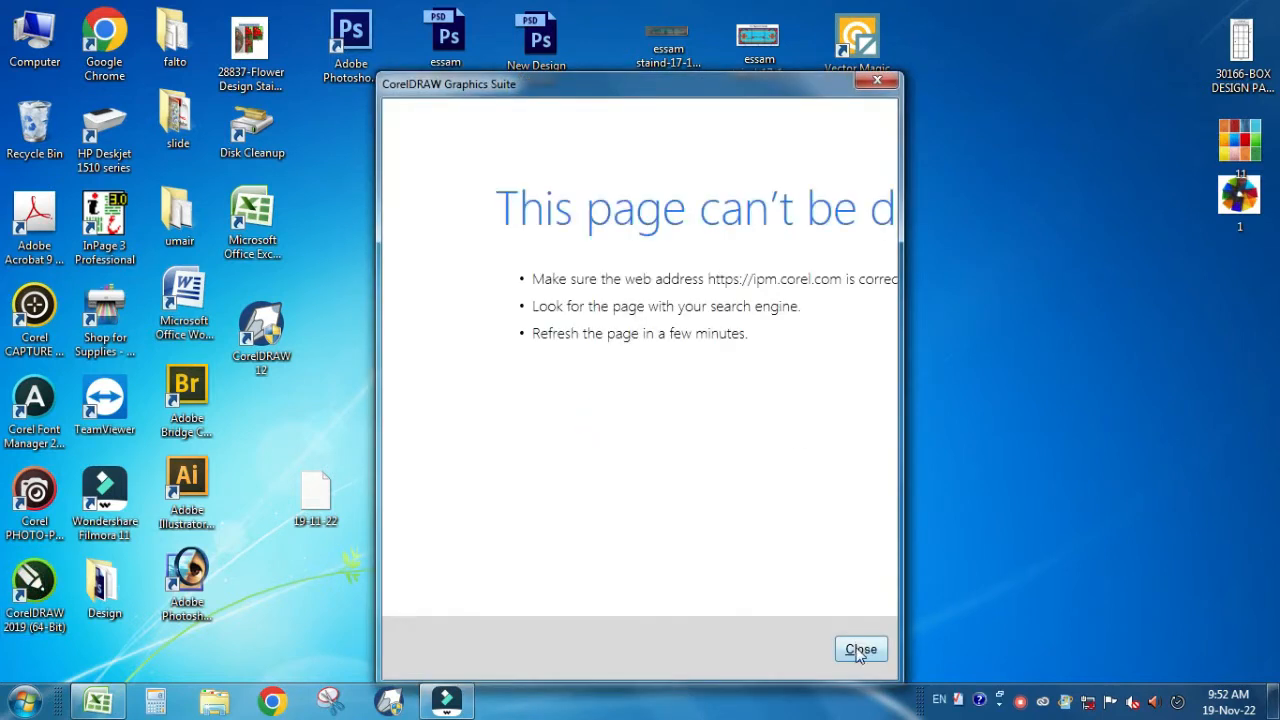
Dismiss the startup web page and draw a rectangle near the middle of the B1 page.
left_click(859, 649)
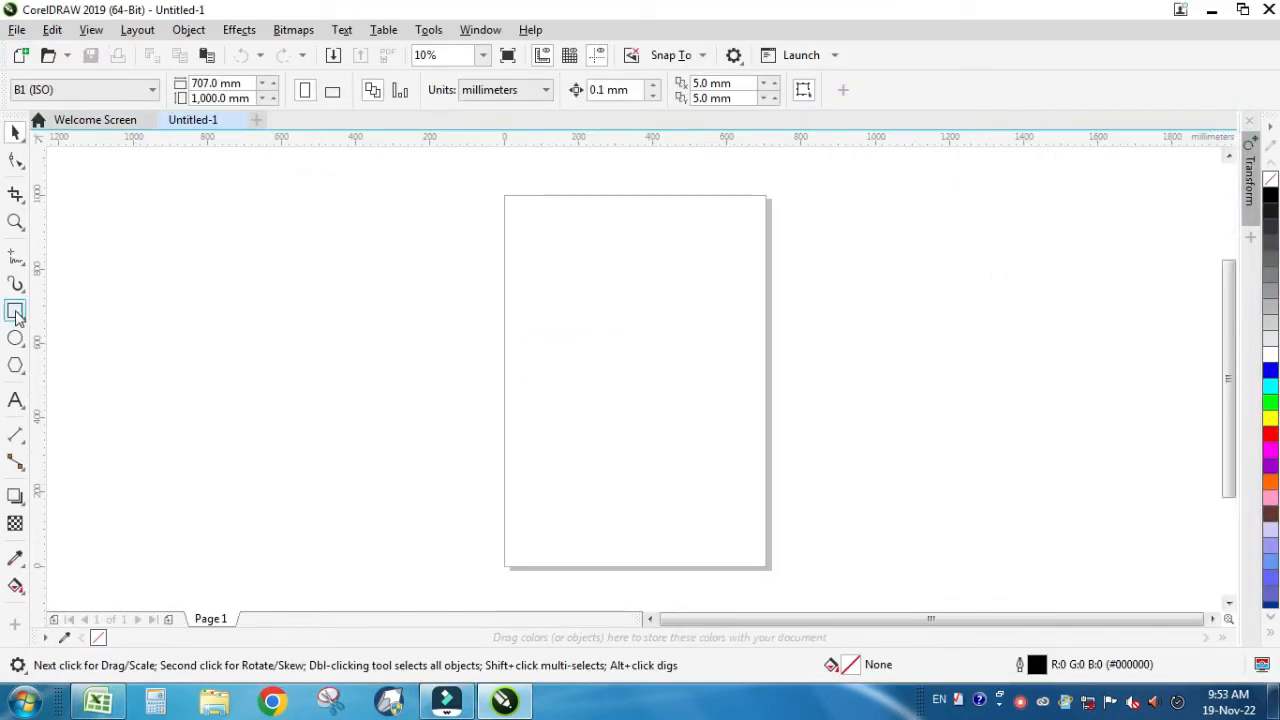
left_click(15, 314)
left_click_drag(592, 271, 723, 368)
key("space")
Switch the drawing units to inches and set the rectangle's size to 0.1 by 0.1 inch.
left_click(386, 271)
key("F2")
left_click(443, 259)
key("Escape")
left_click(504, 89)
left_click(502, 114)
left_click(440, 217)
double_click(175, 83)
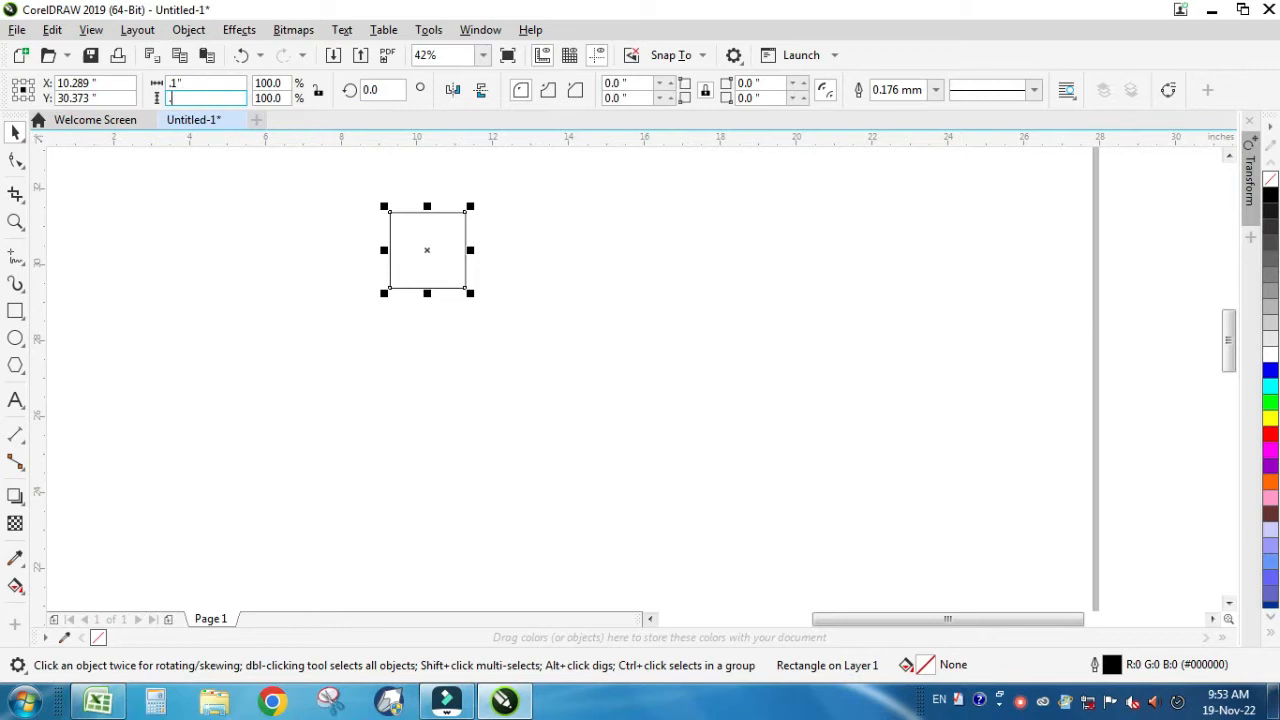
left_click(1060, 323)
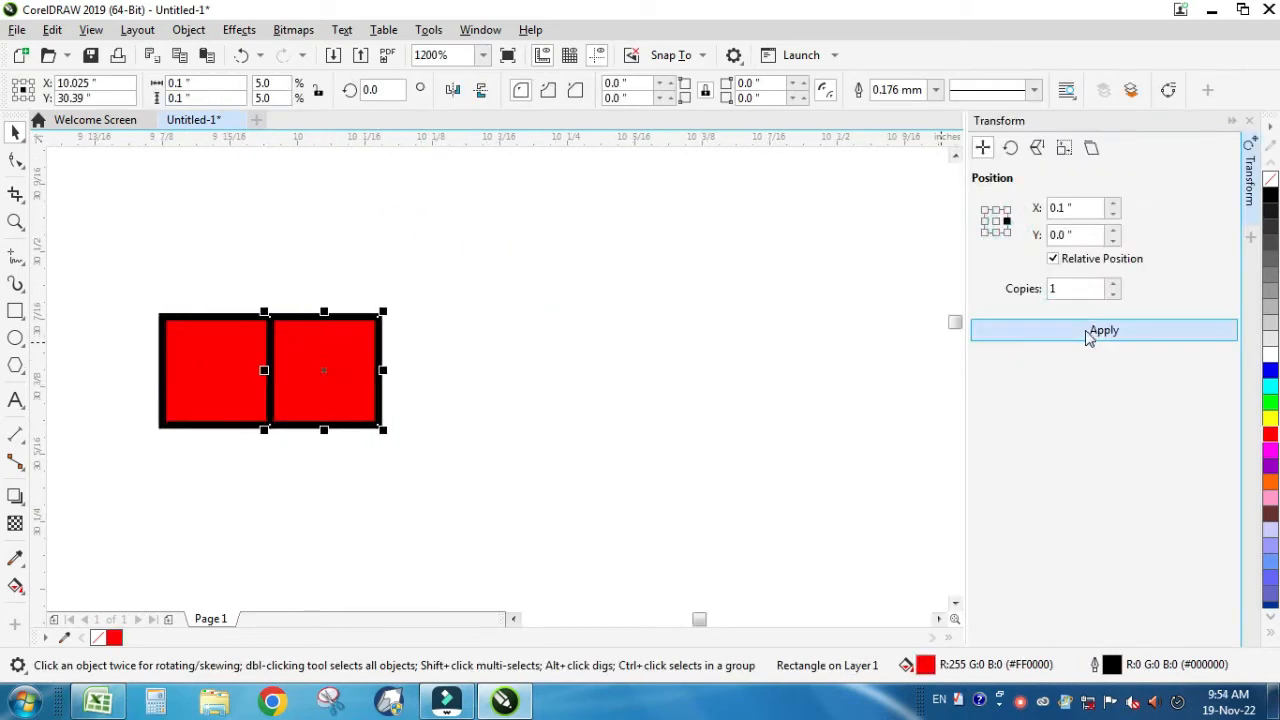
Copy the red square three more times to the right at a 0.1 inch relative offset.
left_click(1088, 337)
left_click(1088, 337)
left_click(1088, 337)
scroll(840, 420, "down", 1)
left_click(874, 442)
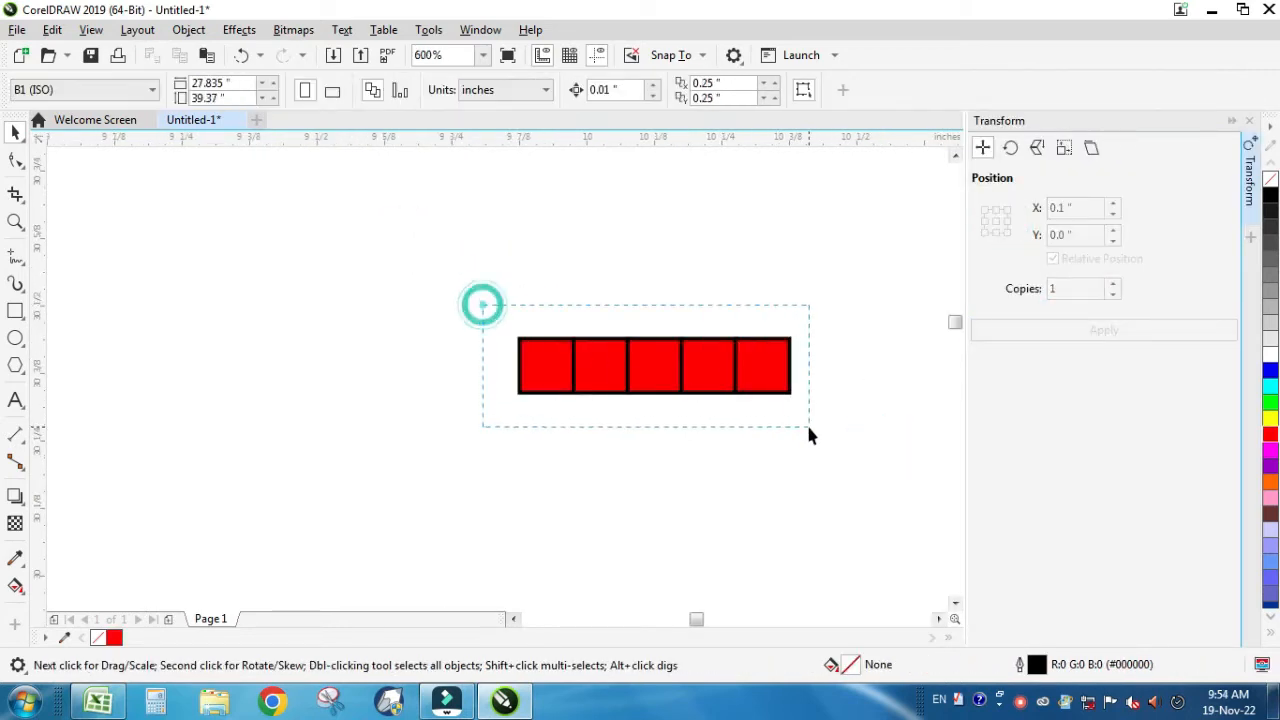
Copy the first square of the row downward twice at a relative vertical offset of -0.1 inch.
left_click_drag(808, 432, 800, 432)
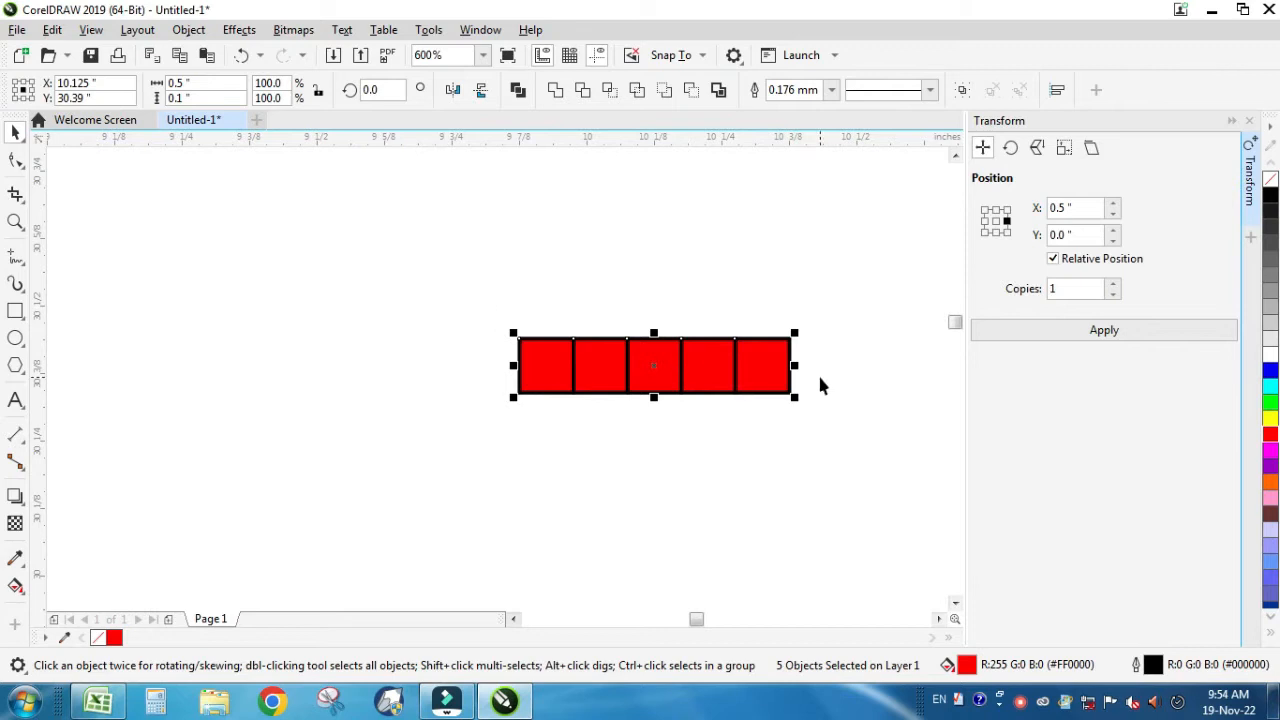
left_click(545, 364)
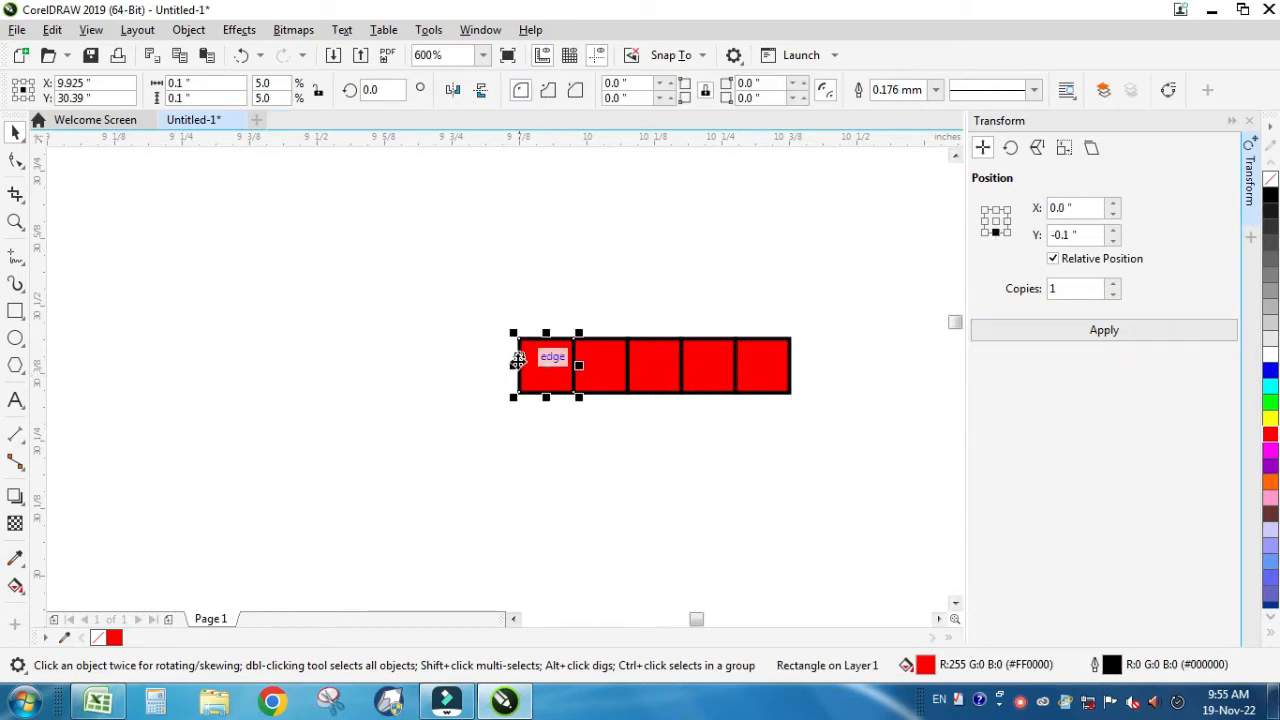
left_click(1040, 333)
left_click(1040, 333)
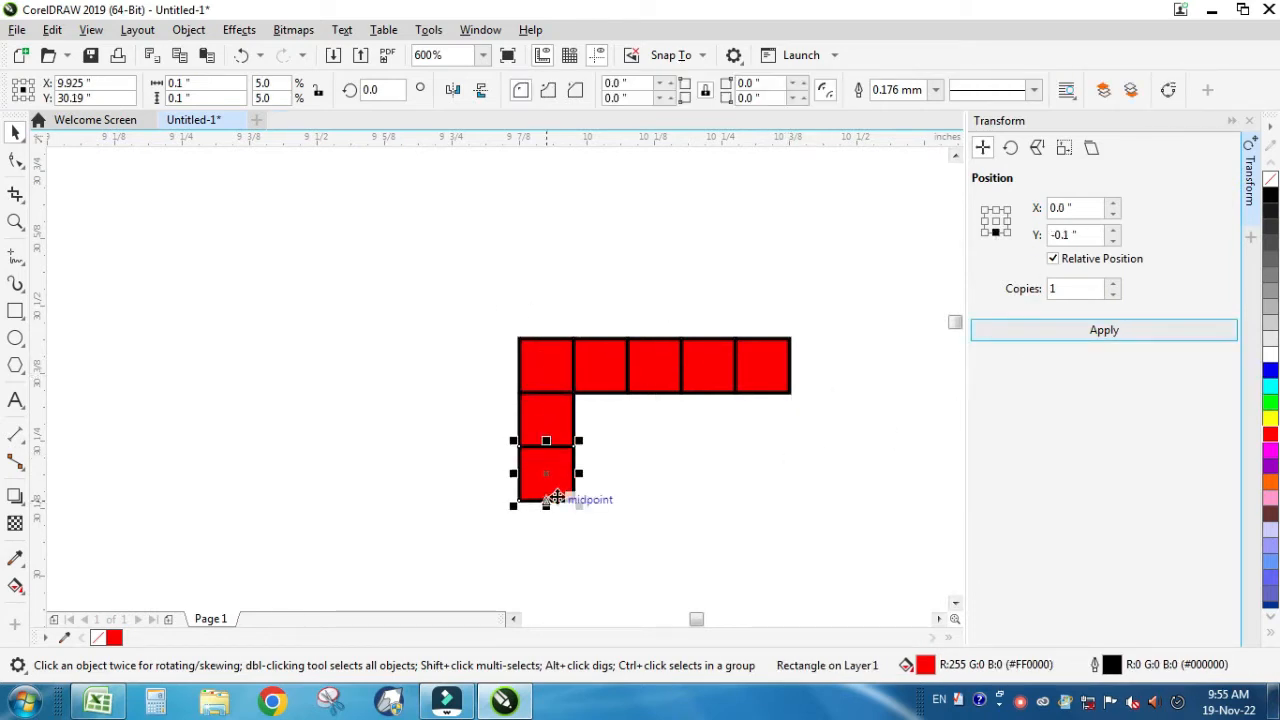
Copy the lowest square twice to the right at 0.1 inch and delete the last square of the top row.
left_click(1007, 220)
left_click(1047, 333)
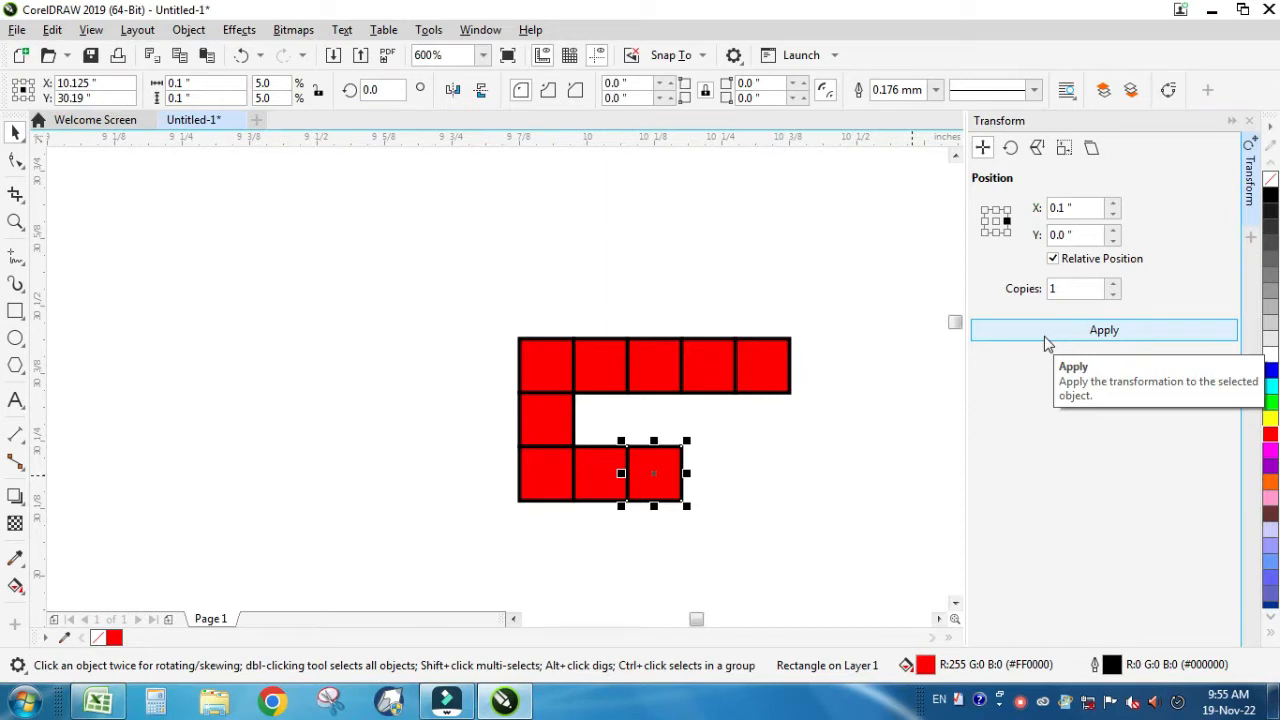
left_click(763, 366)
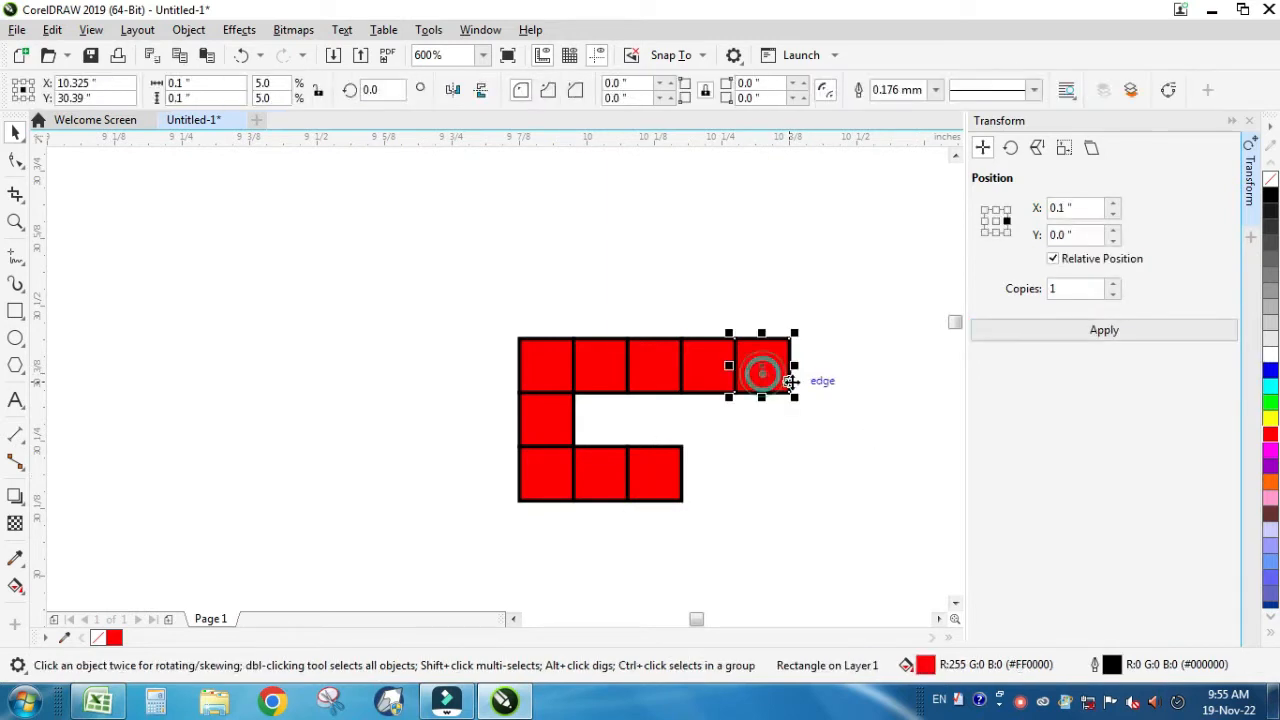
key("Delete")
Copy the end square of the three-square row downward twice at a -0.1 inch vertical offset.
left_click(680, 476)
left_click(996, 233)
left_click(1043, 330)
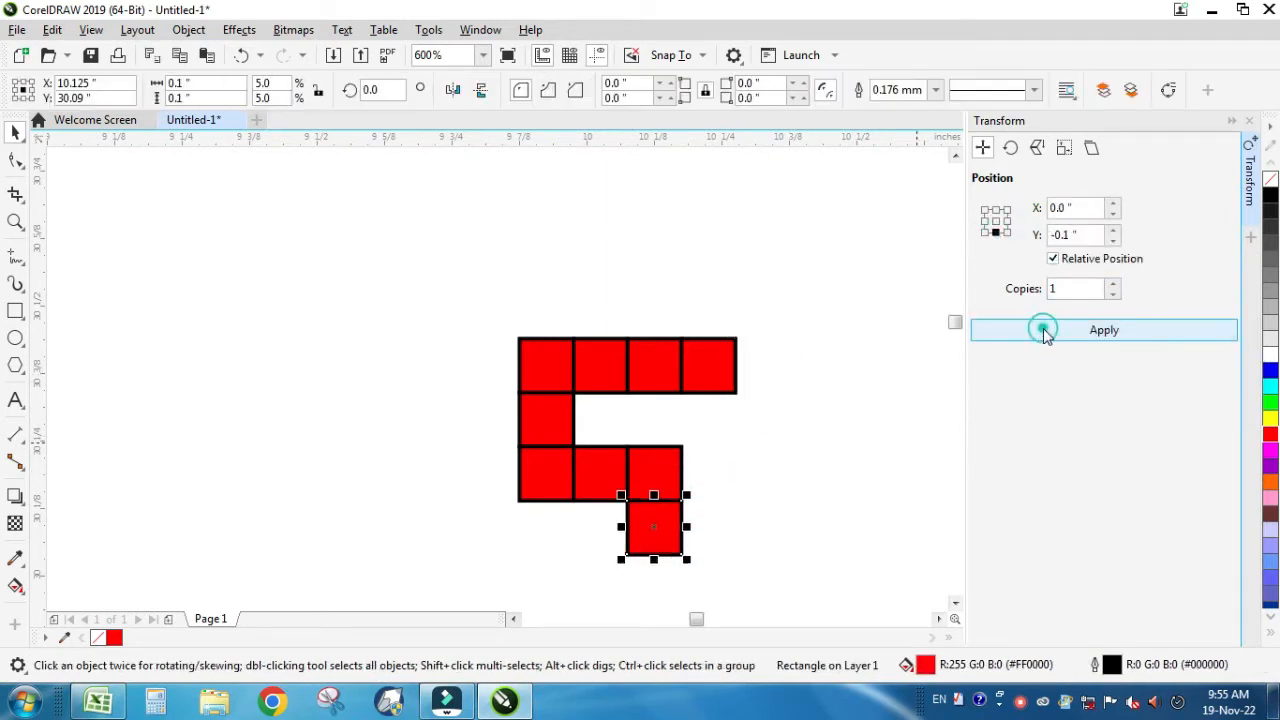
left_click(1043, 332)
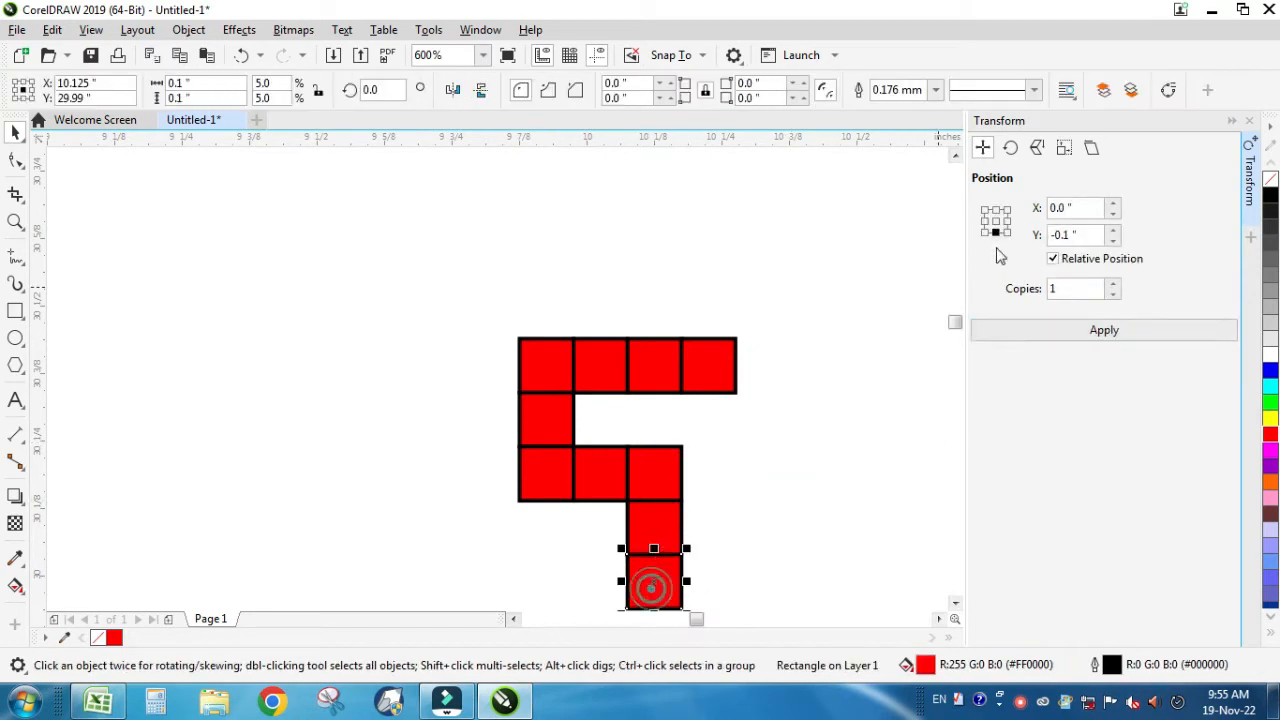
Copy the lowest square four times to the left at a relative horizontal offset of -0.1 inch.
scroll(789, 220, "down", 1)
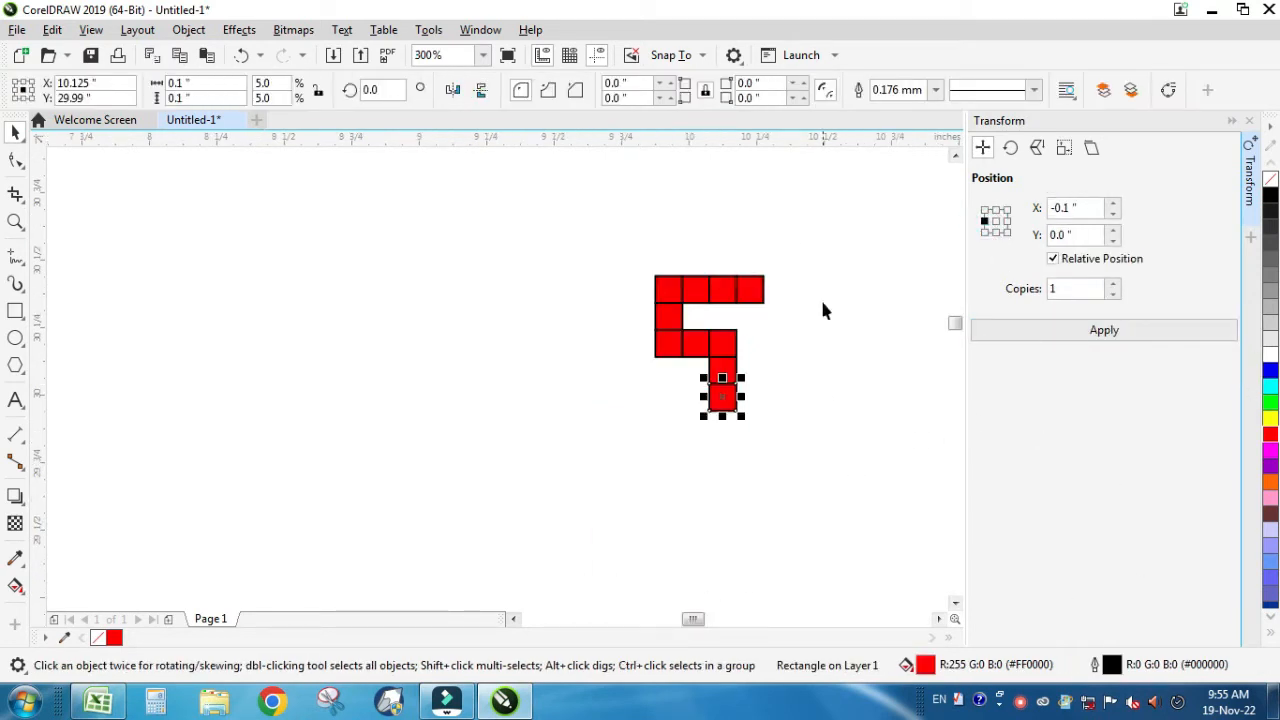
scroll(827, 304, "up", 1)
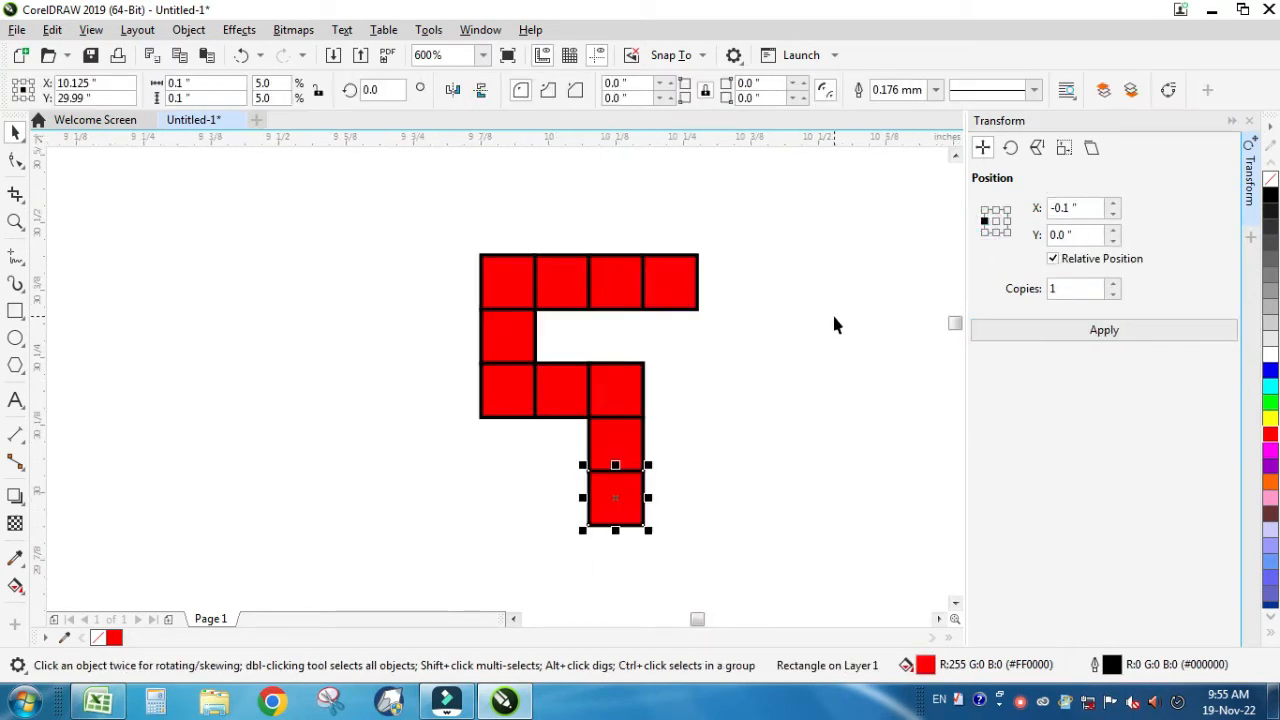
left_click(1018, 335)
left_click(1018, 335)
left_click(1018, 335)
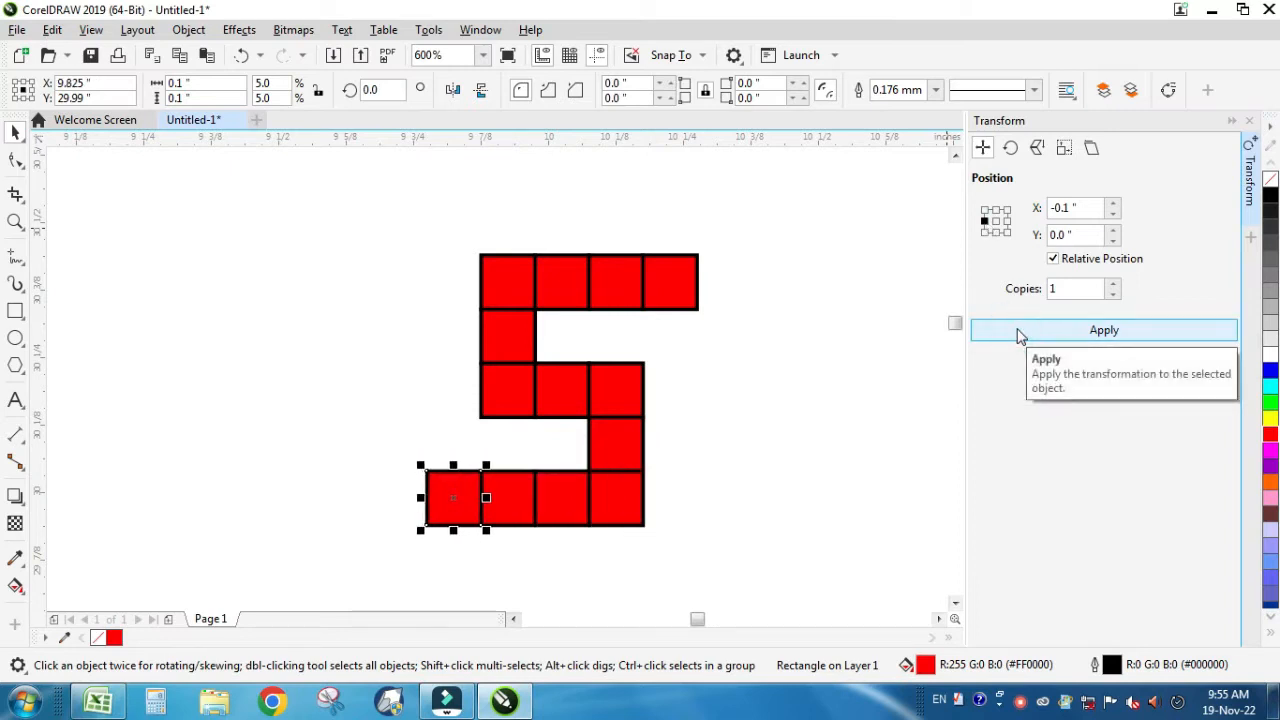
left_click(1037, 330)
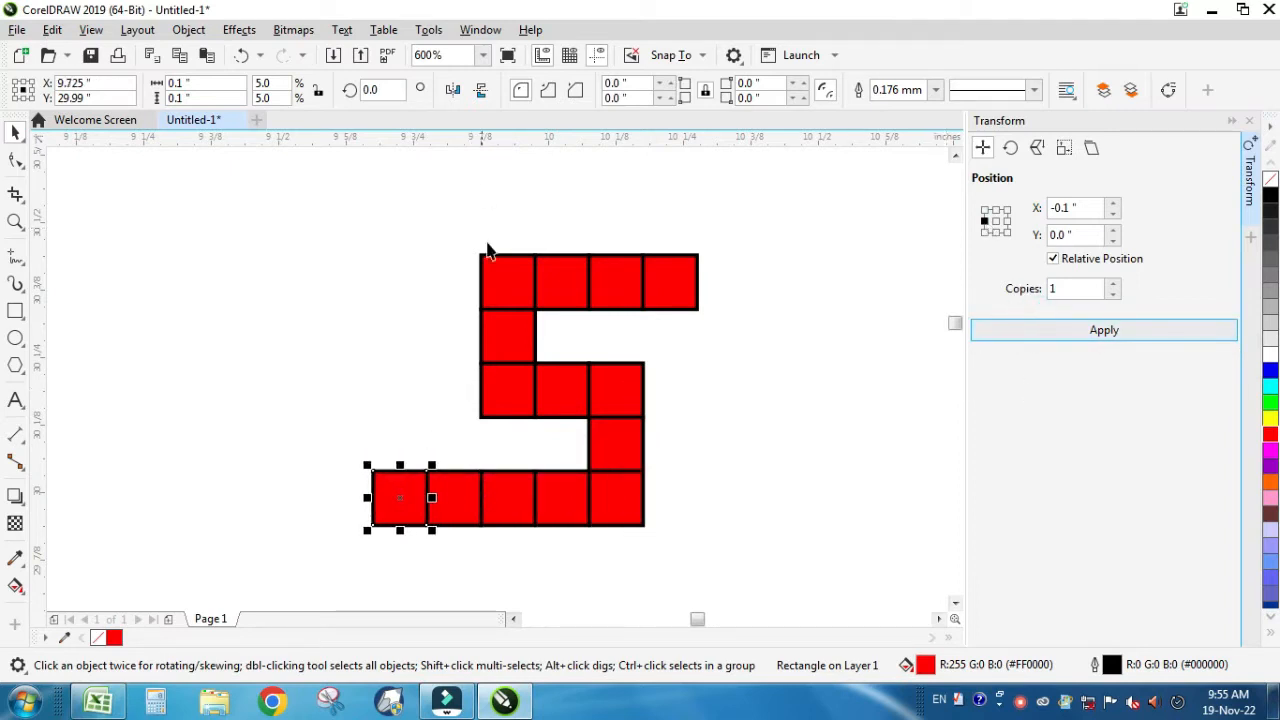
Copy the leftmost square of the bottom row upward four times at a 0.1 inch vertical offset.
left_click(996, 210)
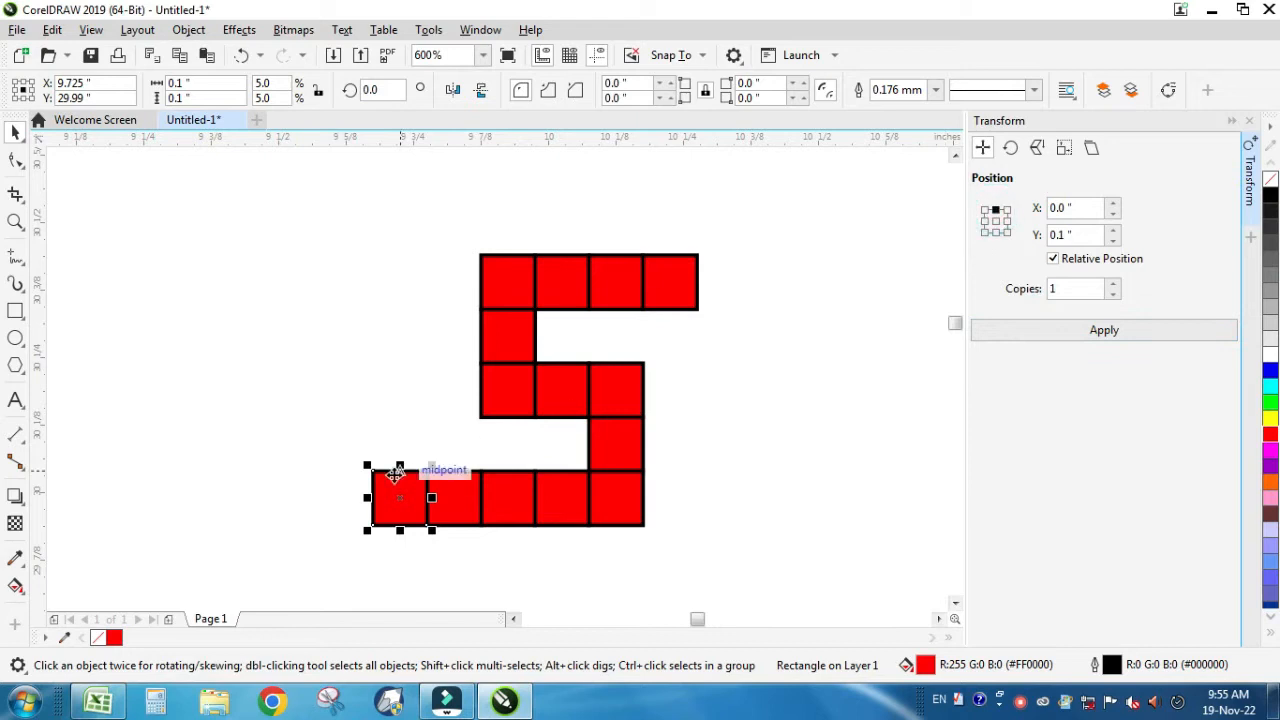
double_click(1080, 333)
left_click(1080, 333)
left_click(1080, 333)
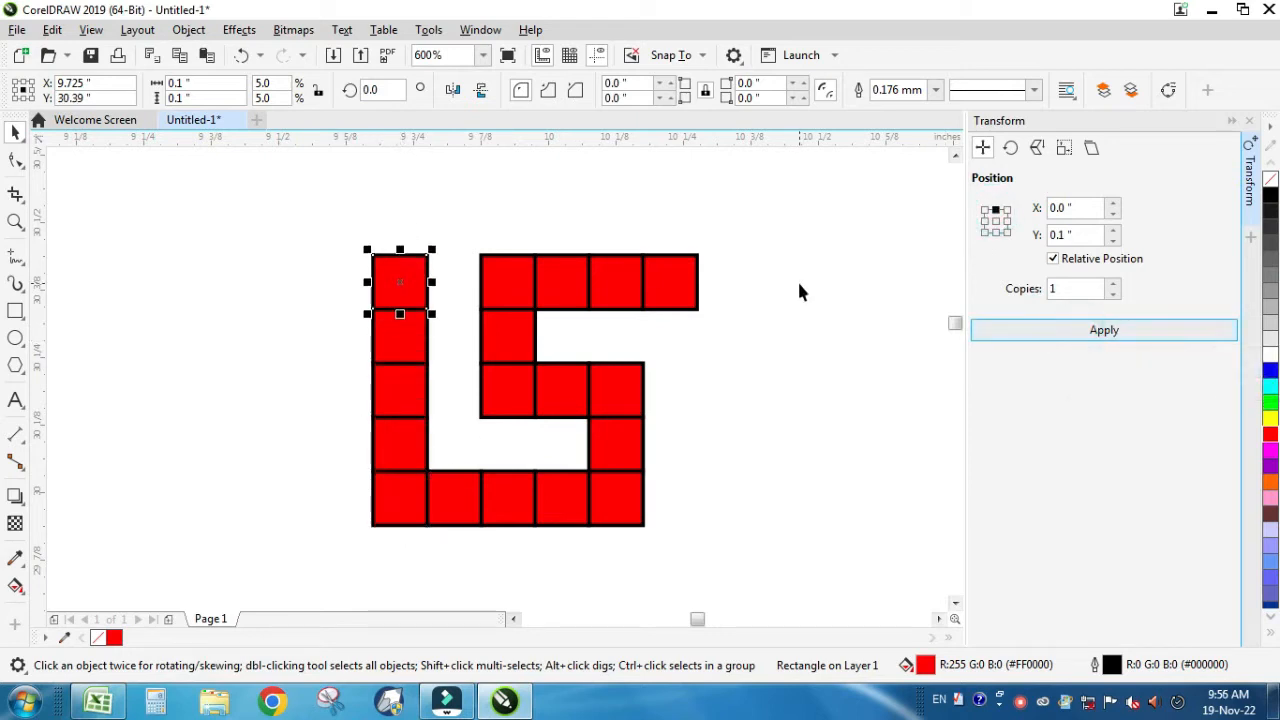
Copy the top square of the left column six times to the left at a -0.1 inch horizontal offset.
left_click_drag(297, 214, 766, 552)
left_click(785, 515)
left_click(393, 290)
left_click(985, 221)
left_click(1030, 335)
left_click(1030, 333)
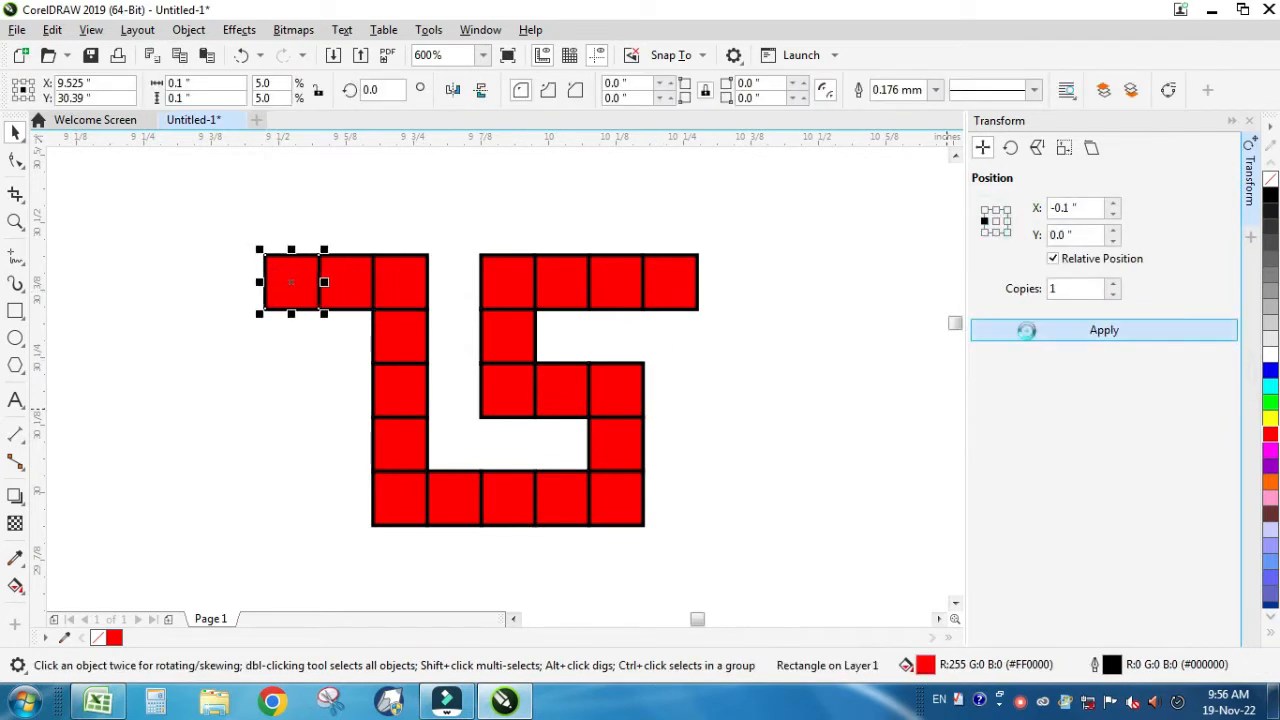
left_click(1030, 333)
left_click(1030, 333)
left_click(1030, 333)
left_click(1030, 333)
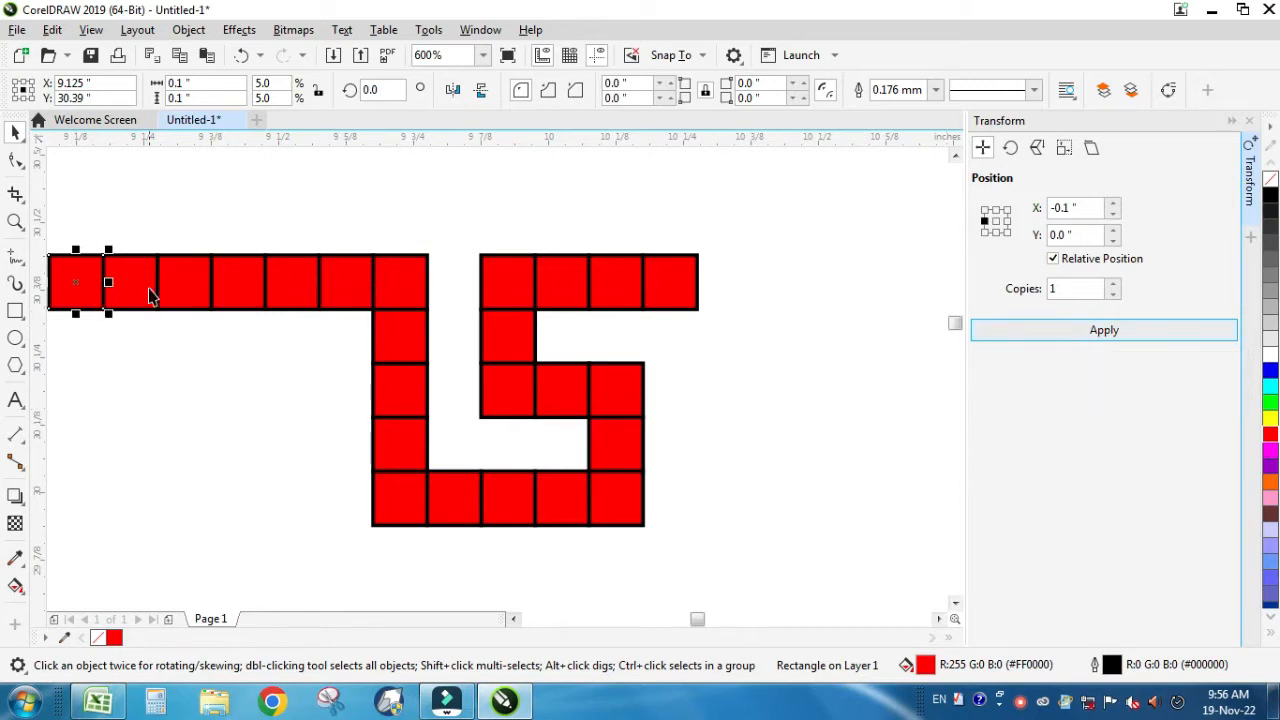
Fill the six squares left of the key motif with green.
left_click(86, 209)
left_click(513, 618)
left_click_drag(114, 232, 445, 330)
left_click(1271, 404)
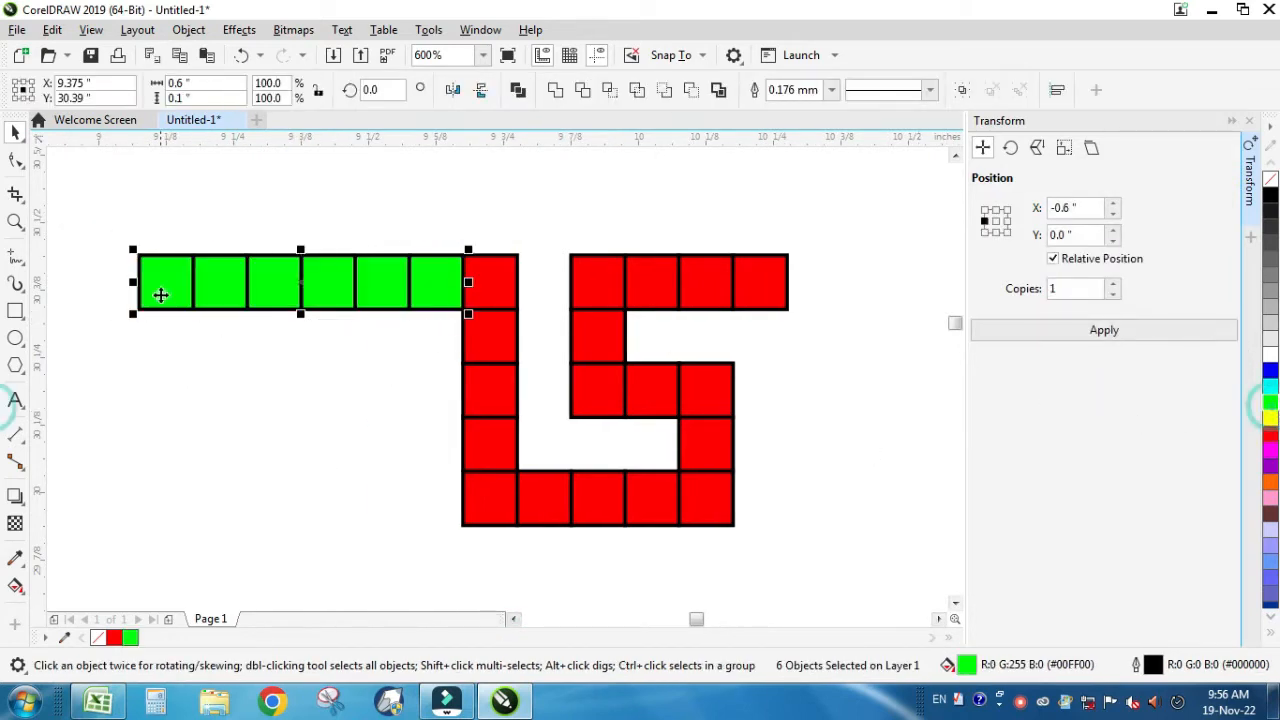
Group the 18 red squares that form the key motif.
left_click(377, 397)
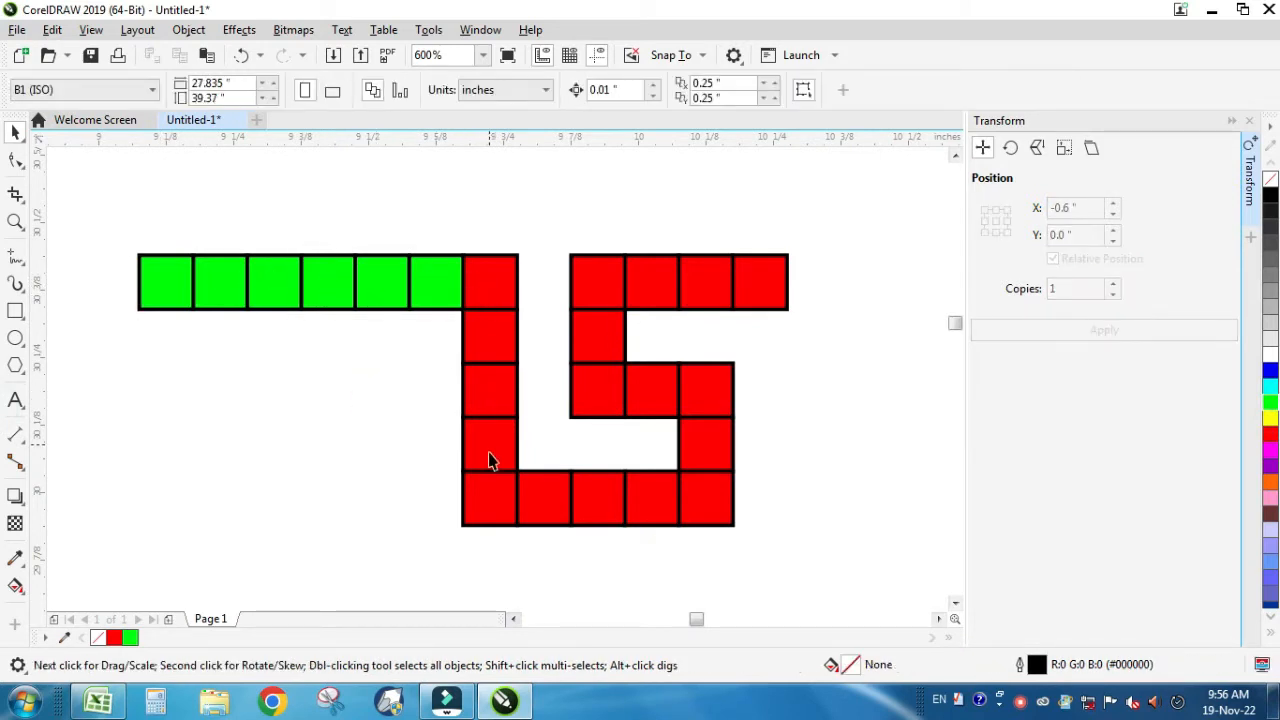
left_click_drag(850, 582, 850, 582)
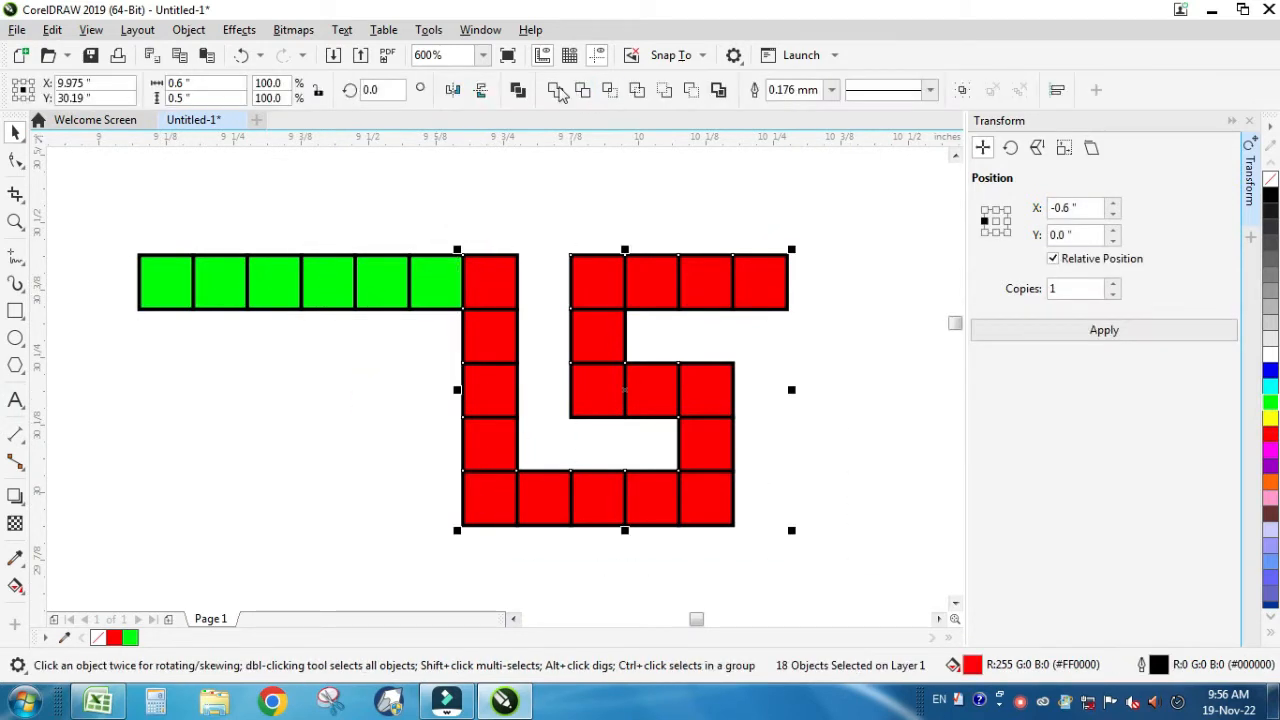
key("ctrl+g")
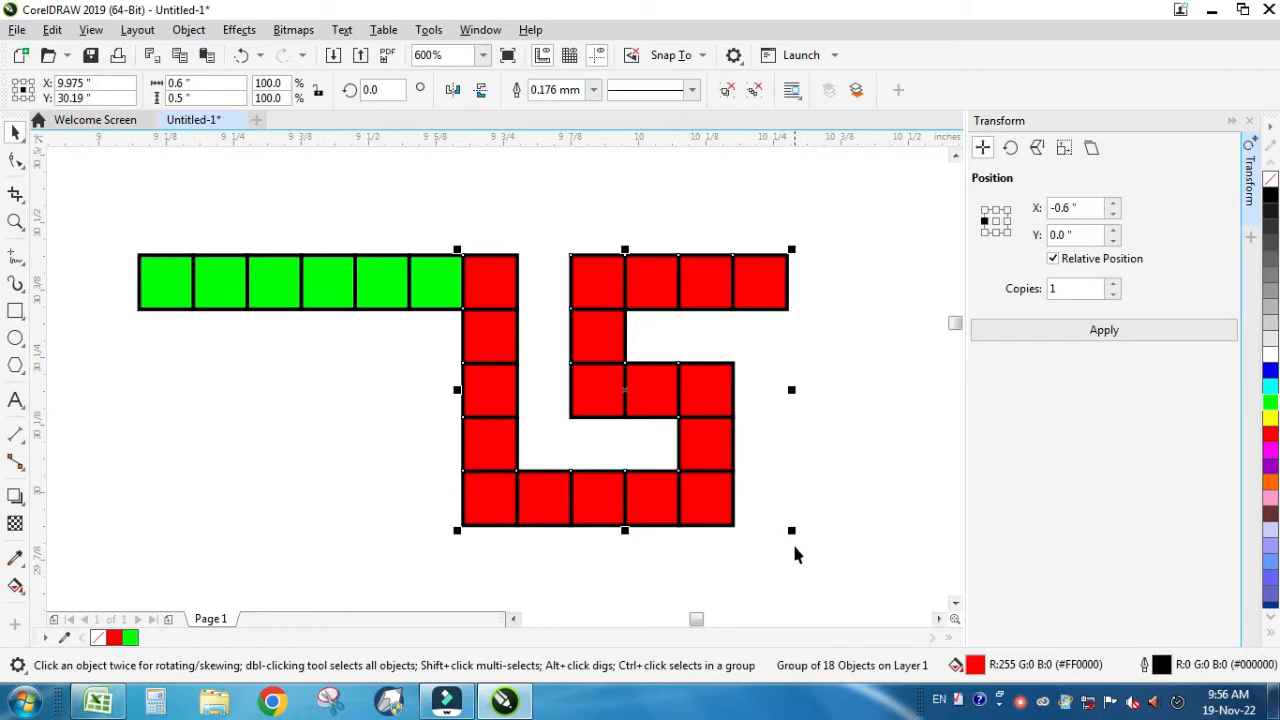
Place a copy of the red motif rotated to 270 degrees below the green strip.
scroll(620, 550, "down", 3)
left_click(491, 523)
left_click(610, 482)
left_click_drag(610, 482, 468, 528)
left_click(470, 526)
left_click_drag(532, 475, 500, 557)
key("F2")
left_click_drag(396, 414, 789, 609)
left_click(463, 450)
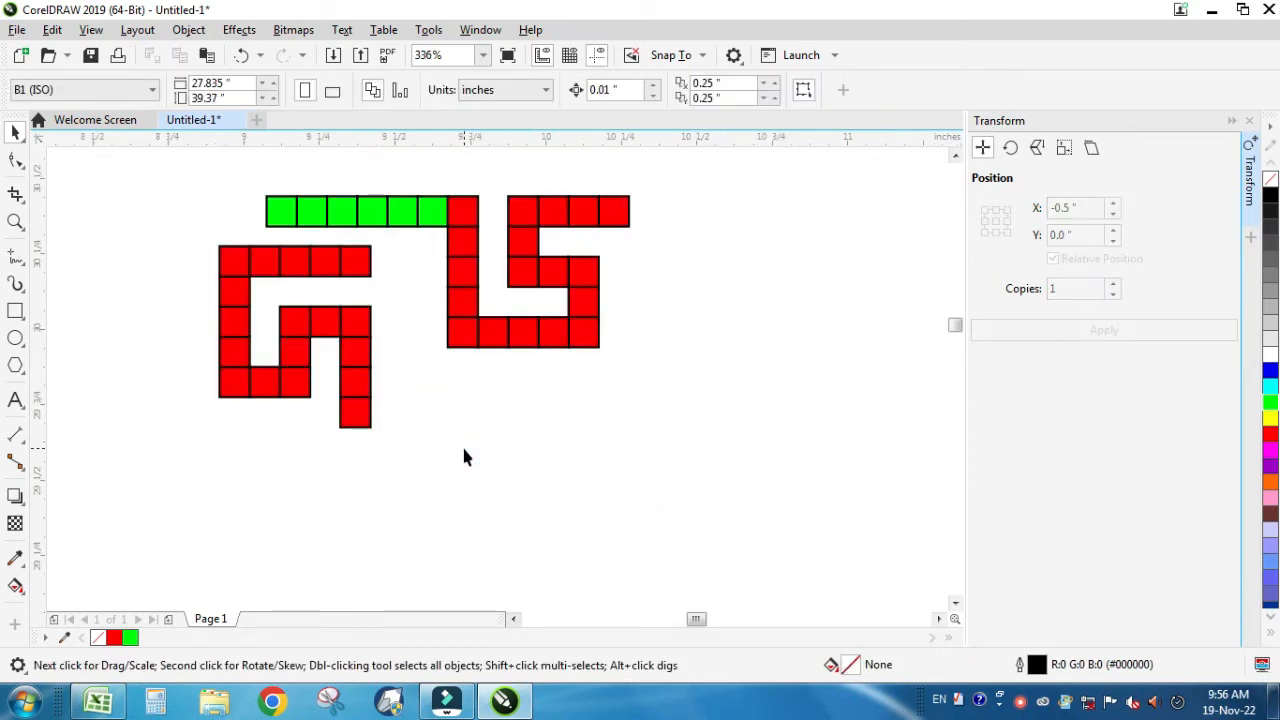
Move the rotated motif onto the left end of the green strip and fill it with magenta.
left_click(352, 264)
left_click_drag(357, 263, 405, 214)
left_click(383, 213)
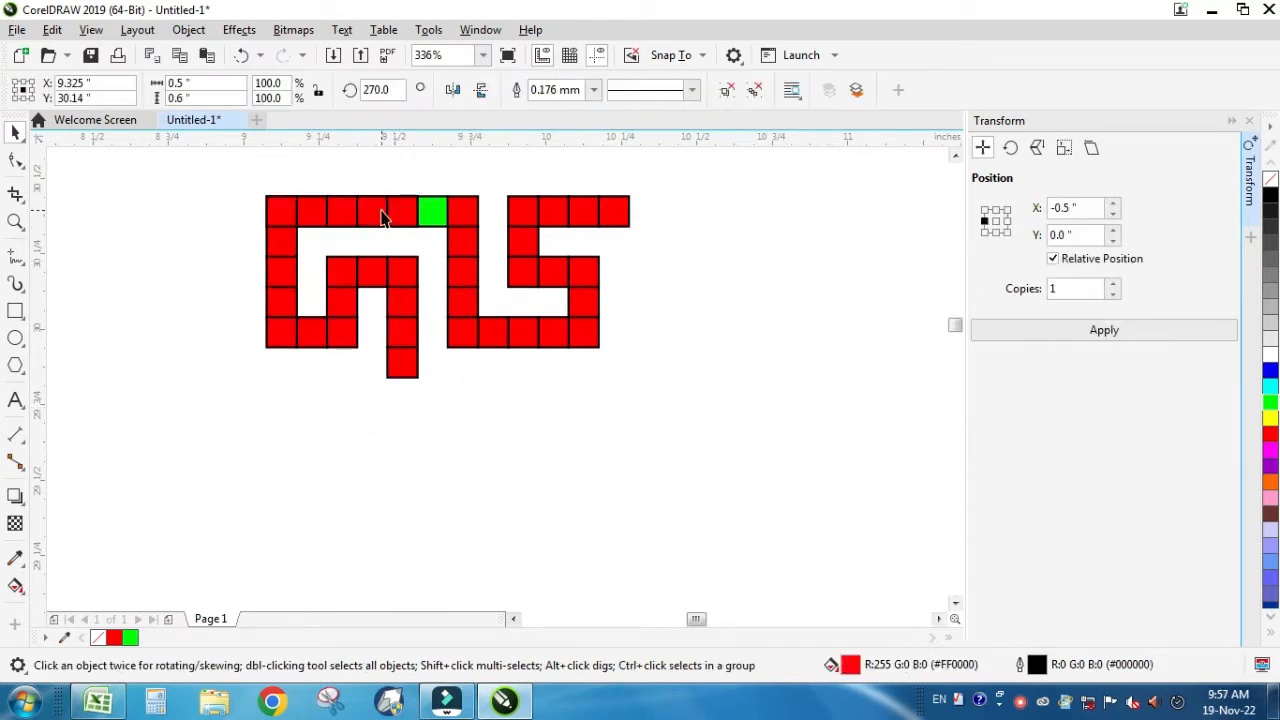
left_click(1270, 418)
left_click(1270, 450)
left_click(694, 385)
Copy the magenta motif downward twice at a relative vertical offset of -0.6 inch.
left_click(377, 272)
left_click_drag(308, 211, 185, 266)
key("ctrl+z")
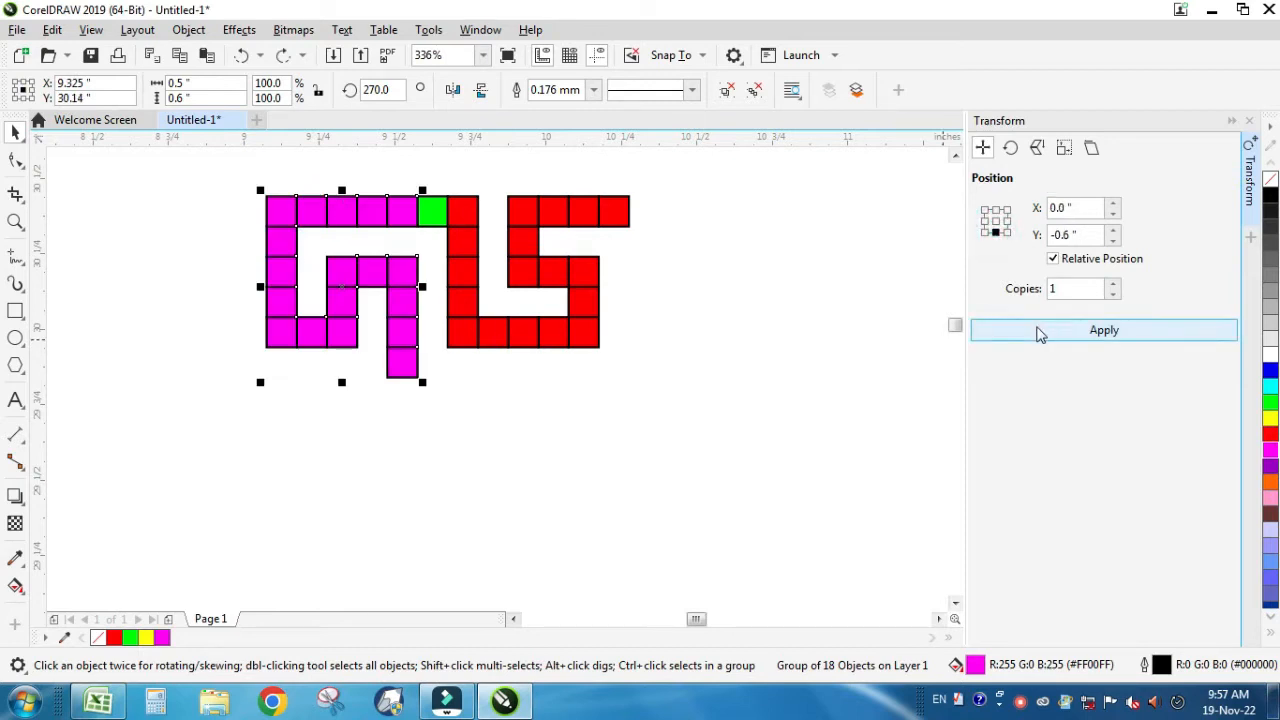
left_click(1037, 330)
left_click(1037, 325)
scroll(831, 369, "down", 3)
Copy the red motif twice to the right at a relative horizontal offset of 0.6 inch.
left_click(802, 438)
left_click_drag(486, 243, 1052, 647)
left_click_drag(497, 178, 369, 299)
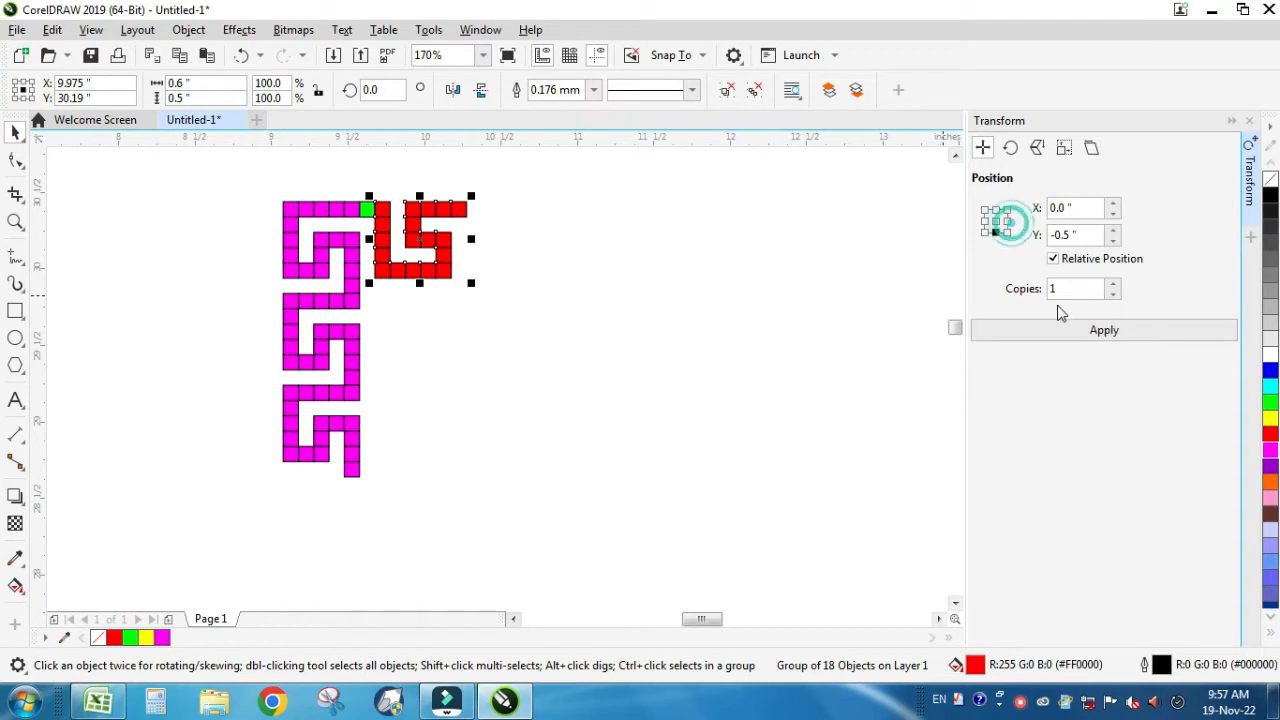
left_click(1062, 329)
left_click(1062, 329)
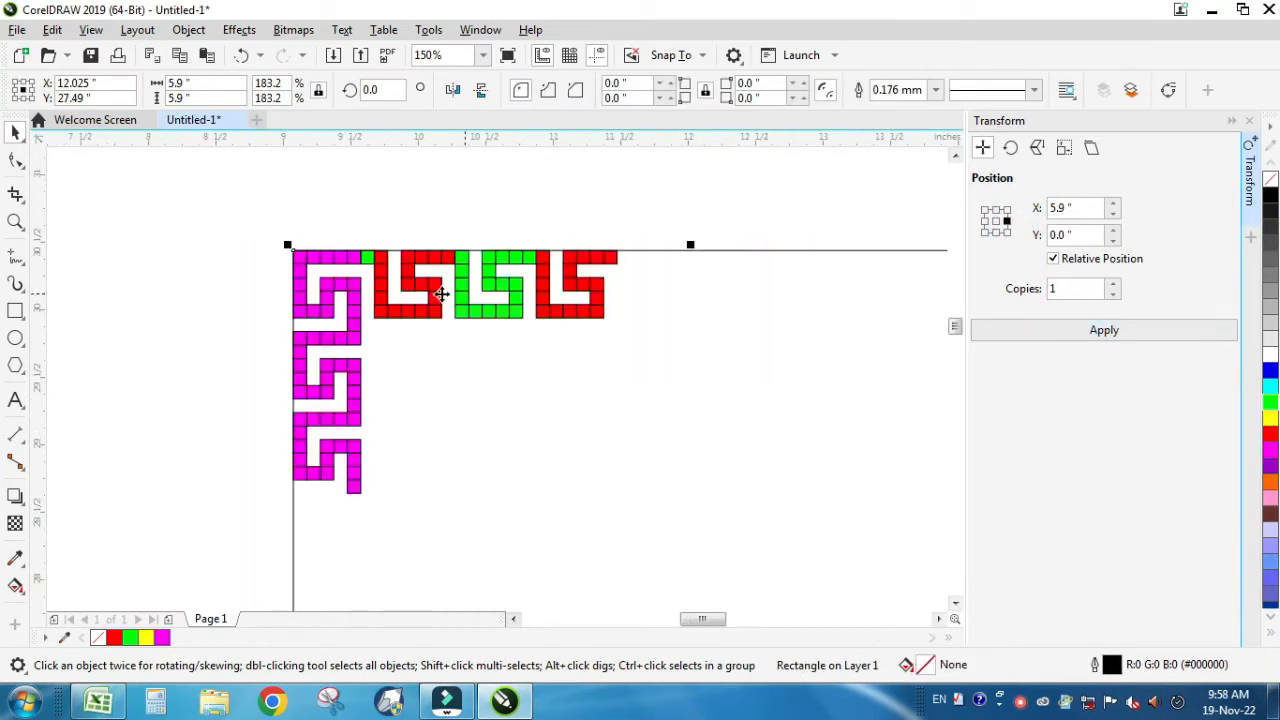
left_click_drag(271, 222, 620, 405)
left_click(561, 208)
left_click_drag(430, 250, 460, 229)
key("ctrl+z")
key("Escape")
Fill the single green square joining the corner motif to the first red motif with magenta.
left_click(370, 257)
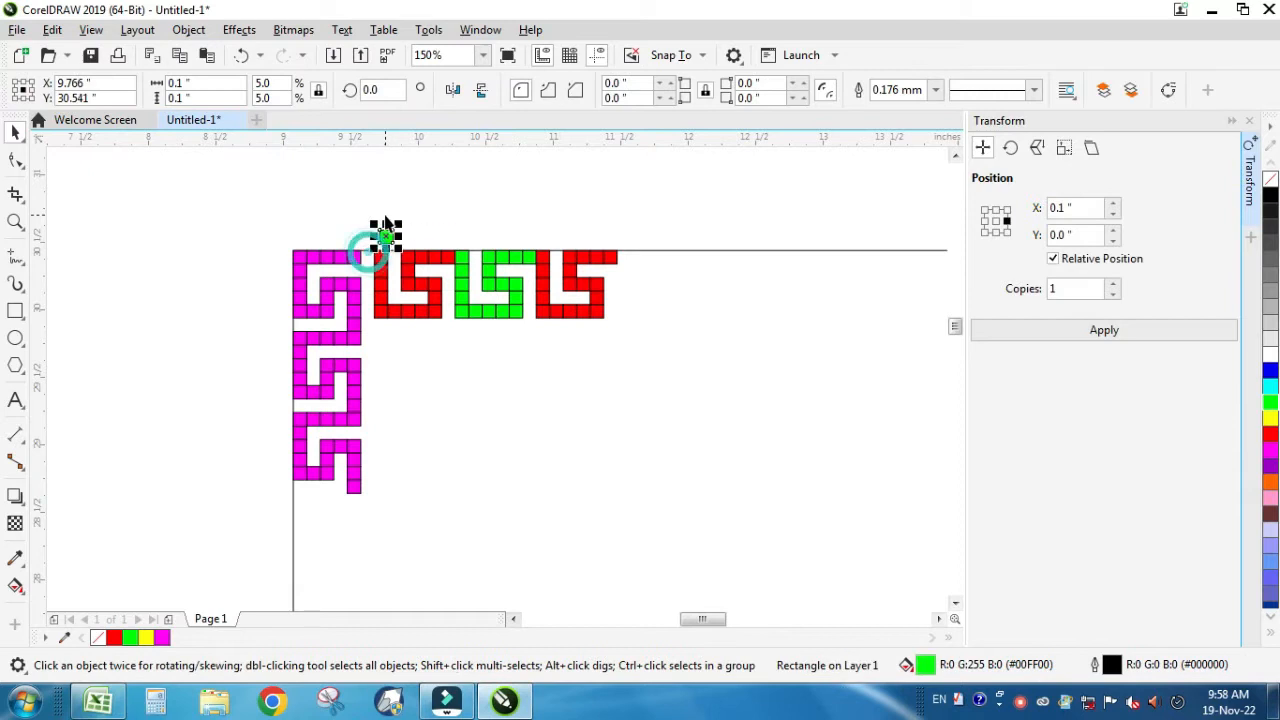
left_click(1273, 452)
left_click(640, 206)
left_click(550, 275)
left_click_drag(550, 275, 680, 358)
left_click_drag(766, 420, 873, 578)
left_click_drag(708, 431, 656, 384)
key("ctrl+z")
key("ctrl+z")
key("ctrl+z")
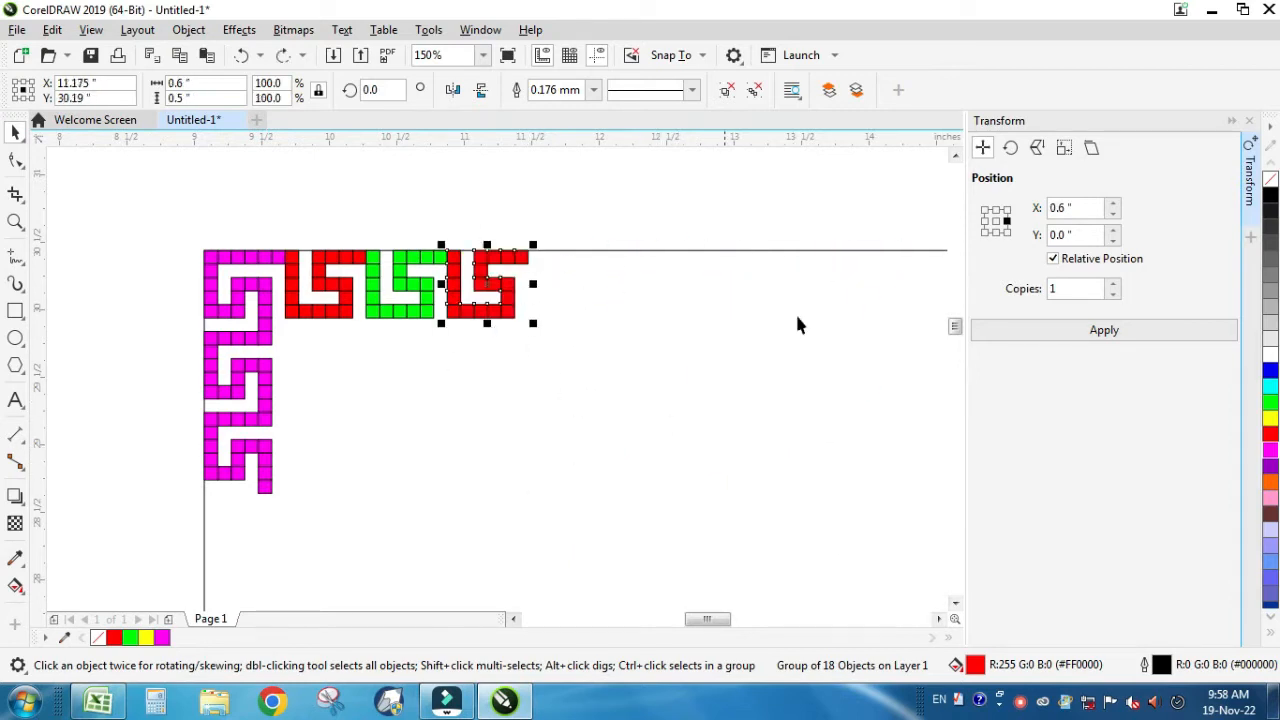
Extend the top row with two more motif copies at a 0.6 inch offset, filling them magenta and orange.
left_click(1092, 331)
left_click(1270, 450)
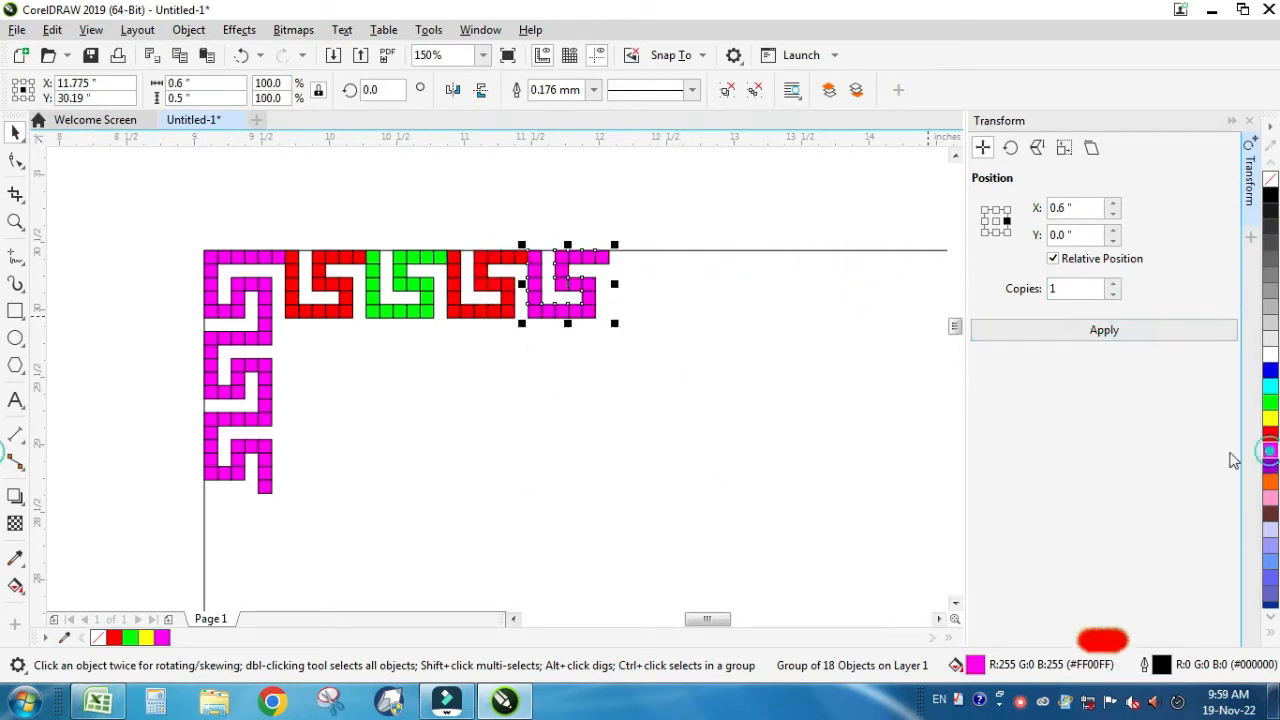
left_click(1020, 330)
left_click(1270, 483)
scroll(840, 440, "down", 1)
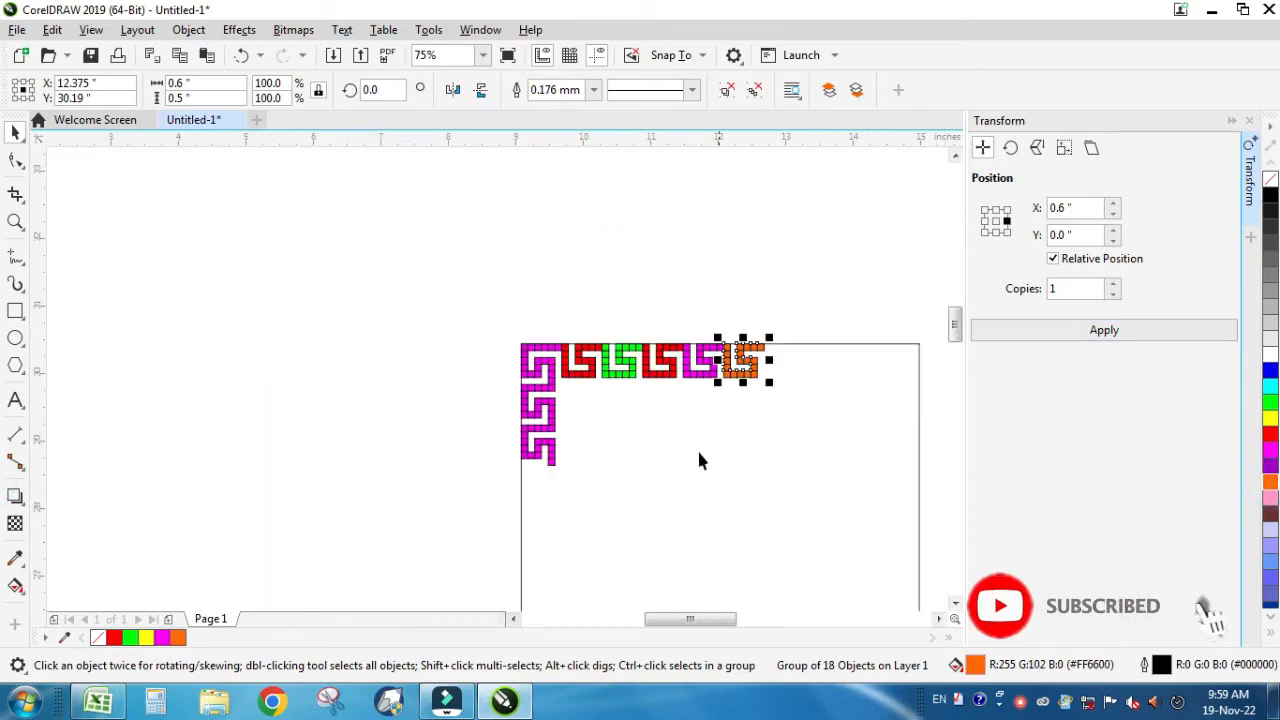
Fill the corner motif with orange and the lowest motif of the left column with light blue.
key("F2")
left_click_drag(440, 290, 1046, 593)
key("Escape")
left_click(203, 278)
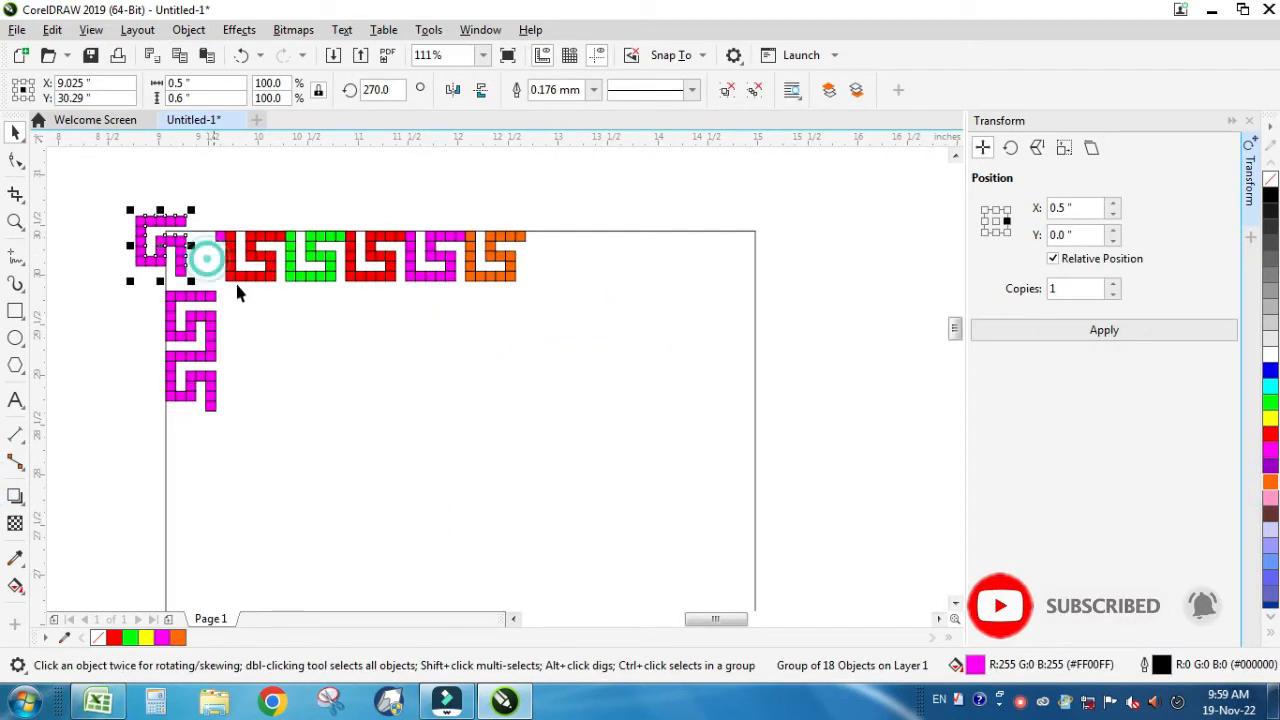
left_click(1268, 482)
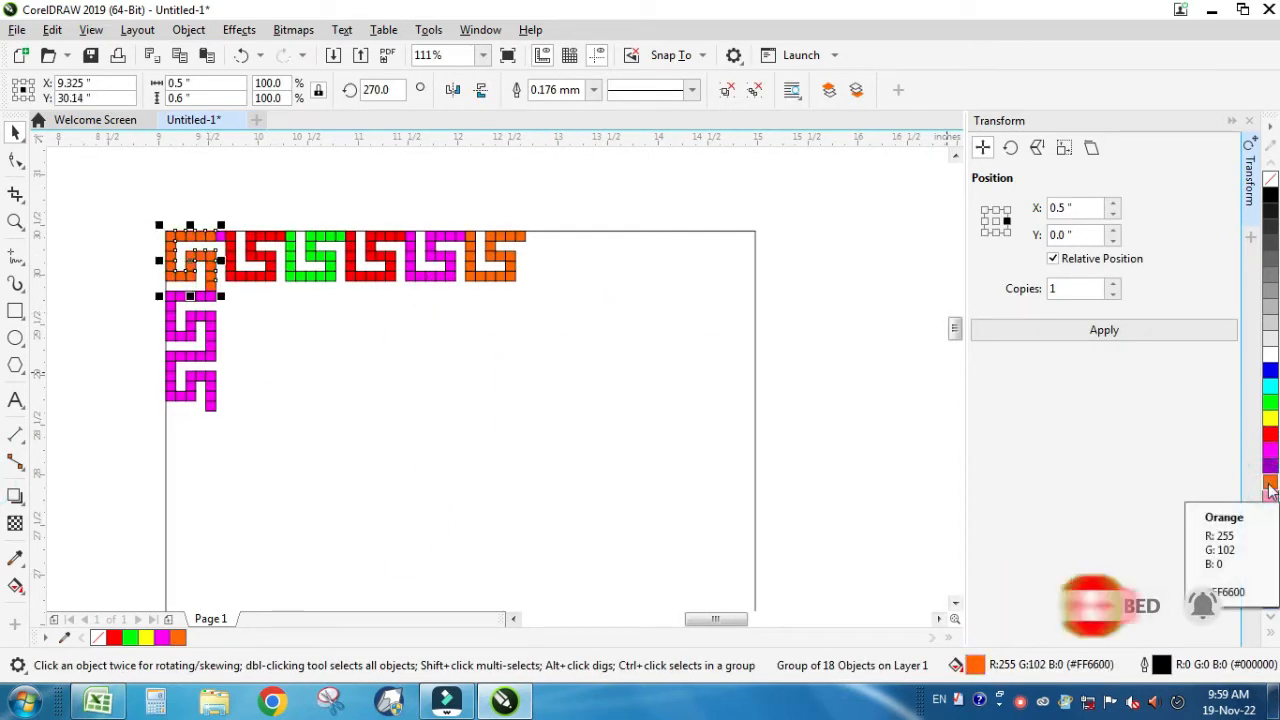
left_click(195, 378)
left_click(1270, 562)
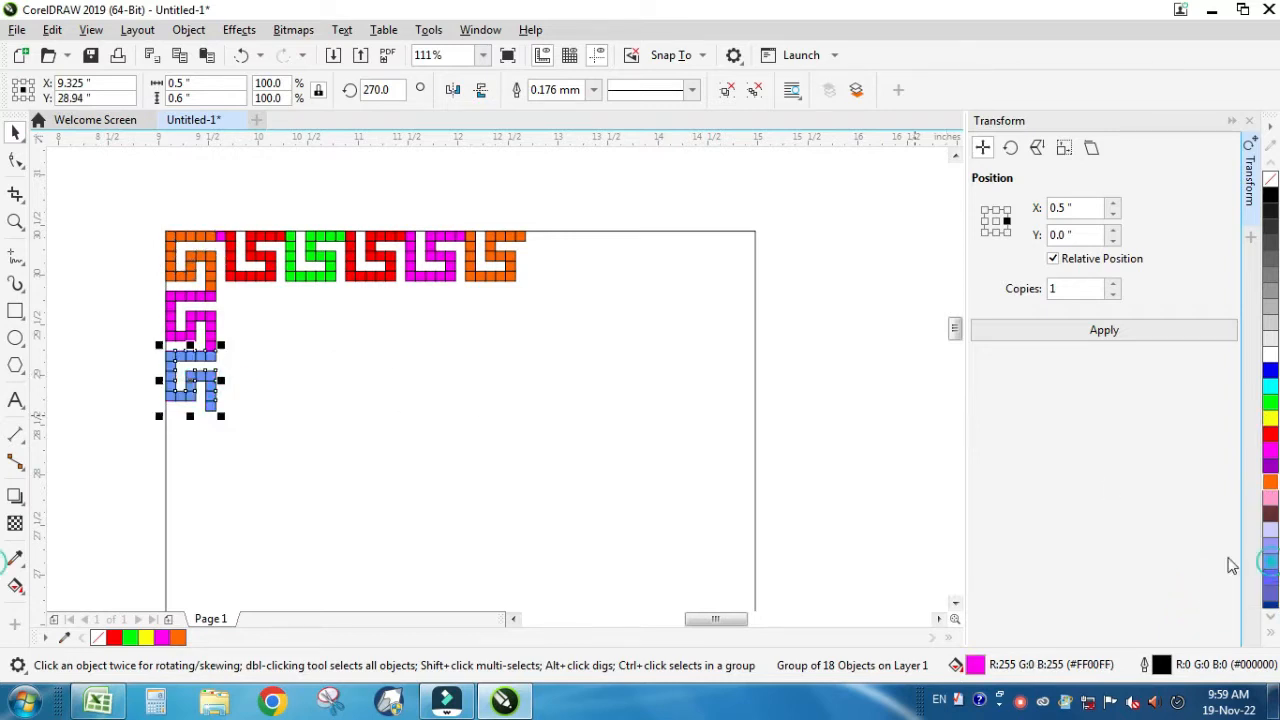
left_click(880, 418)
key("F2")
left_click_drag(140, 206, 880, 503)
left_click(445, 271)
scroll(450, 290, "down", 2)
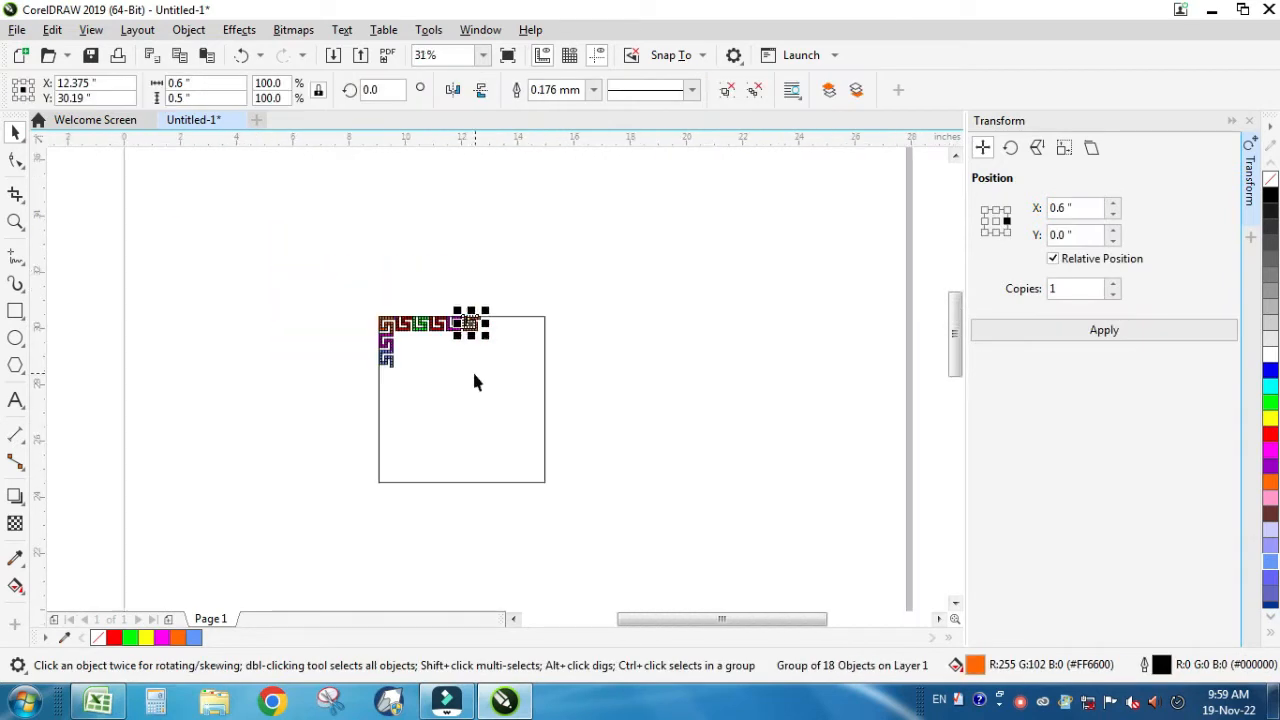
key("F2")
left_click_drag(329, 286, 671, 562)
left_click_drag(243, 174, 608, 486)
left_click_drag(472, 323, 570, 349)
key("ctrl+z")
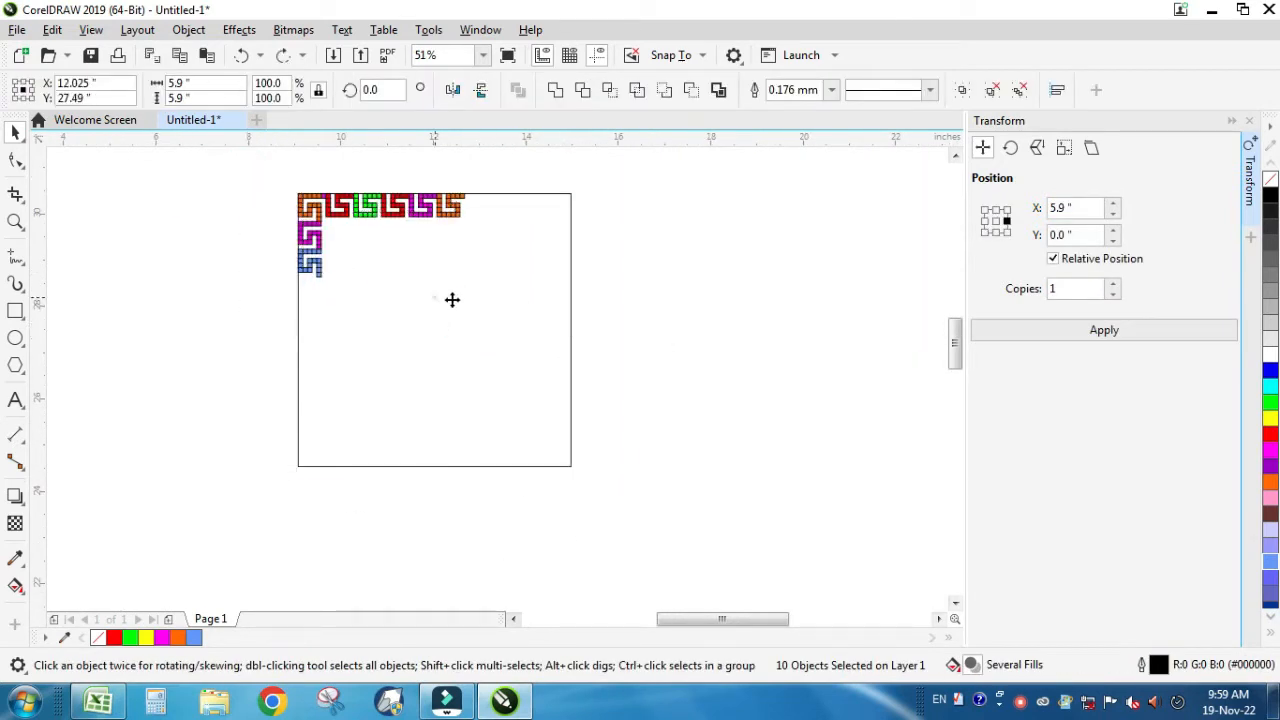
Try grouping a copy of the partial border and aligning it to the top edge of the original.
left_click_drag(435, 297, 689, 306)
left_click(689, 306)
left_click_drag(853, 202, 813, 432)
key("ctrl+g")
left_click_drag(835, 245, 539, 338)
left_click(544, 243, "shift")
key("t")
key("ctrl+z")
key("ctrl+z")
key("ctrl+z")
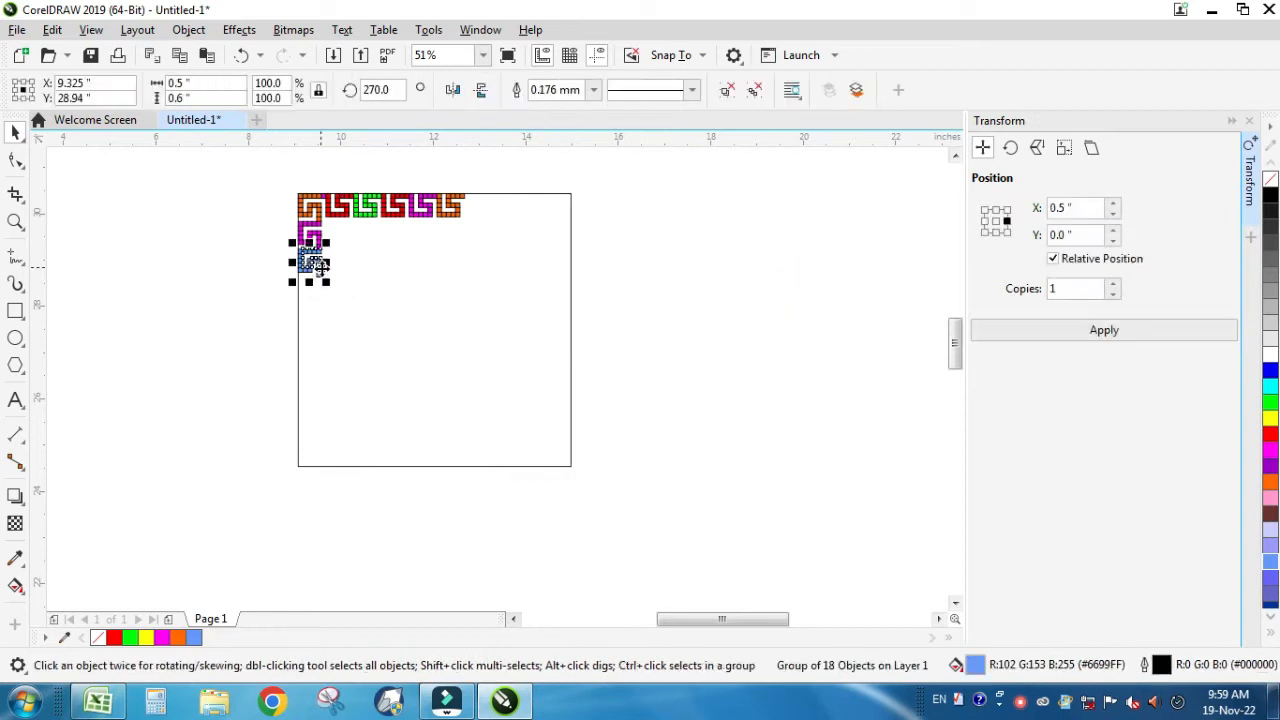
Copy the light blue motif down the left column at a relative vertical offset of -0.6 inch and fill it dark brown.
left_click(995, 232)
left_click(1043, 329)
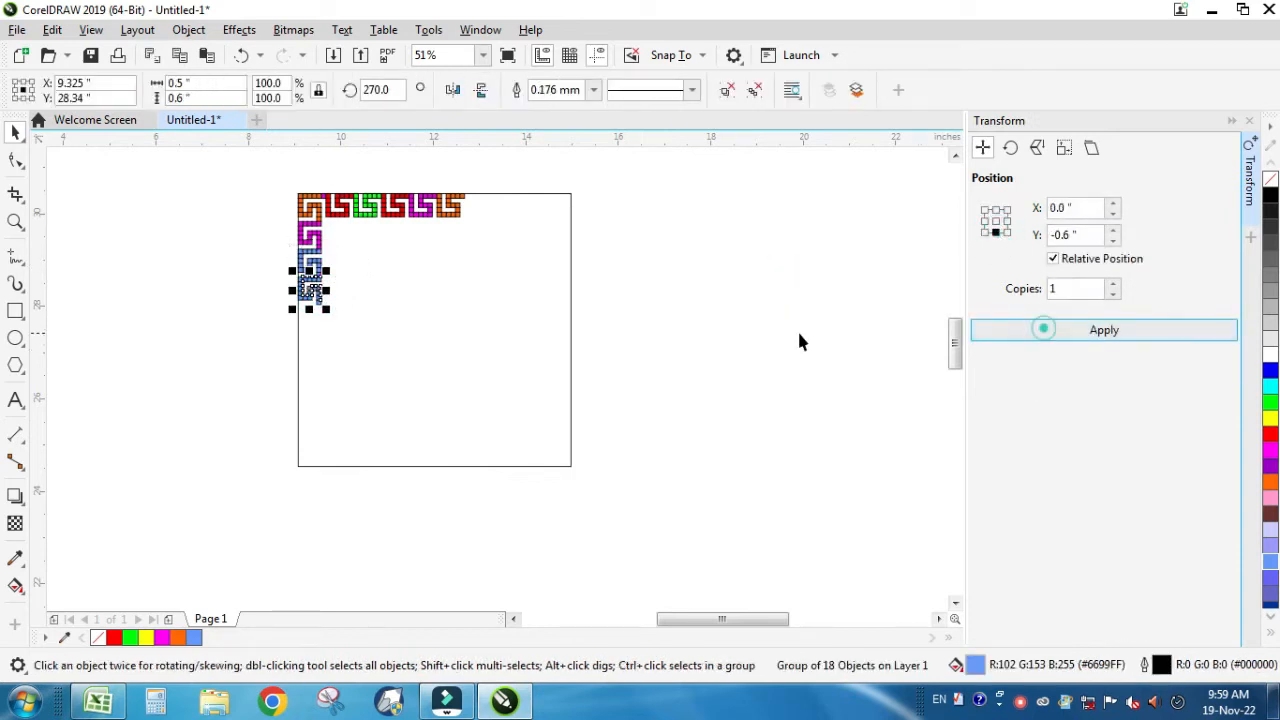
left_click(1271, 451)
left_click(1272, 514)
left_click(784, 440)
Duplicate the square with all its motifs, turn the copy a quarter turn as a group, and lay it over the original square.
left_click_drag(347, 304, 610, 495)
left_click_drag(483, 326, 740, 386)
right_click(740, 386)
left_click(741, 357)
left_click_drag(835, 249, 825, 402)
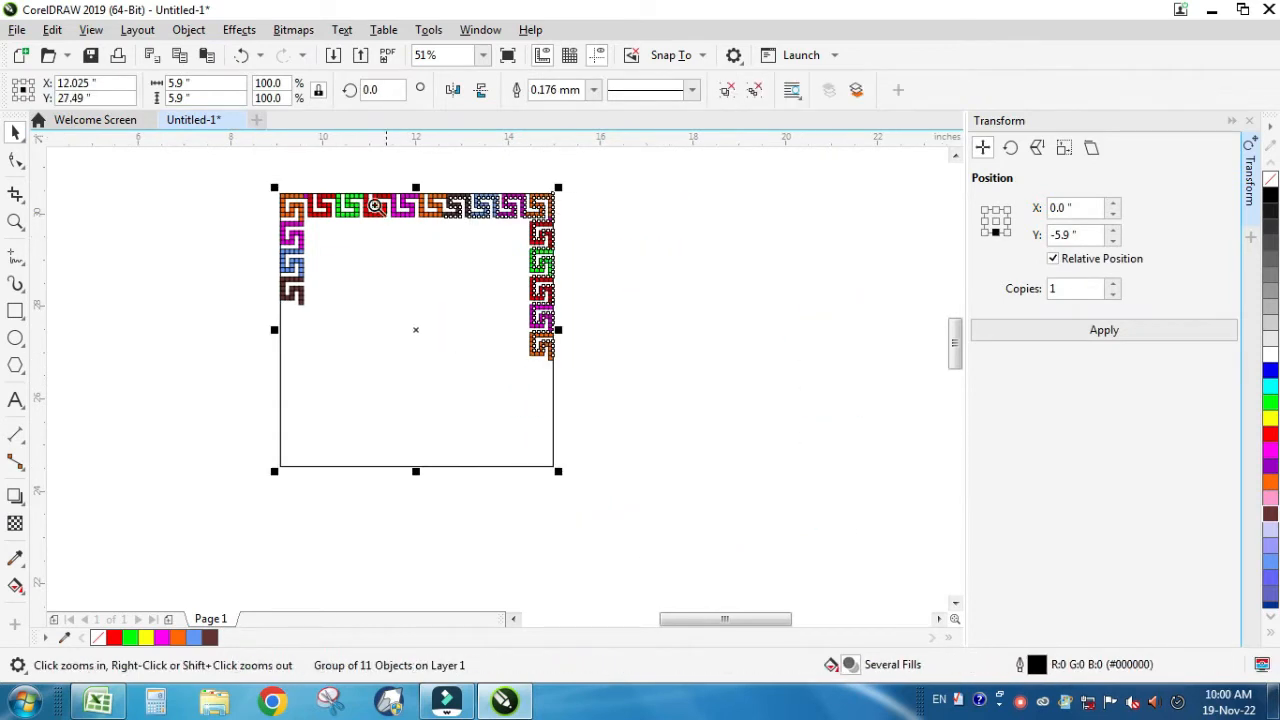
Shift the rotated motif set left so that its motifs join the top row.
left_click_drag(334, 177, 676, 298)
key("space")
left_click(372, 305)
left_click_drag(368, 300, 761, 629)
scroll(500, 347, "down", 2)
left_click(682, 445)
key("F2")
left_click_drag(432, 390, 581, 517)
key("ctrl+z")
Ungroup the rotated motif set and delete its extra square.
left_click(729, 94)
left_click(716, 234)
key("Delete")
Replace the overlapping orange and dark brown motifs in the top row with a single red motif.
key("F2")
left_click_drag(311, 178, 614, 428)
key("space")
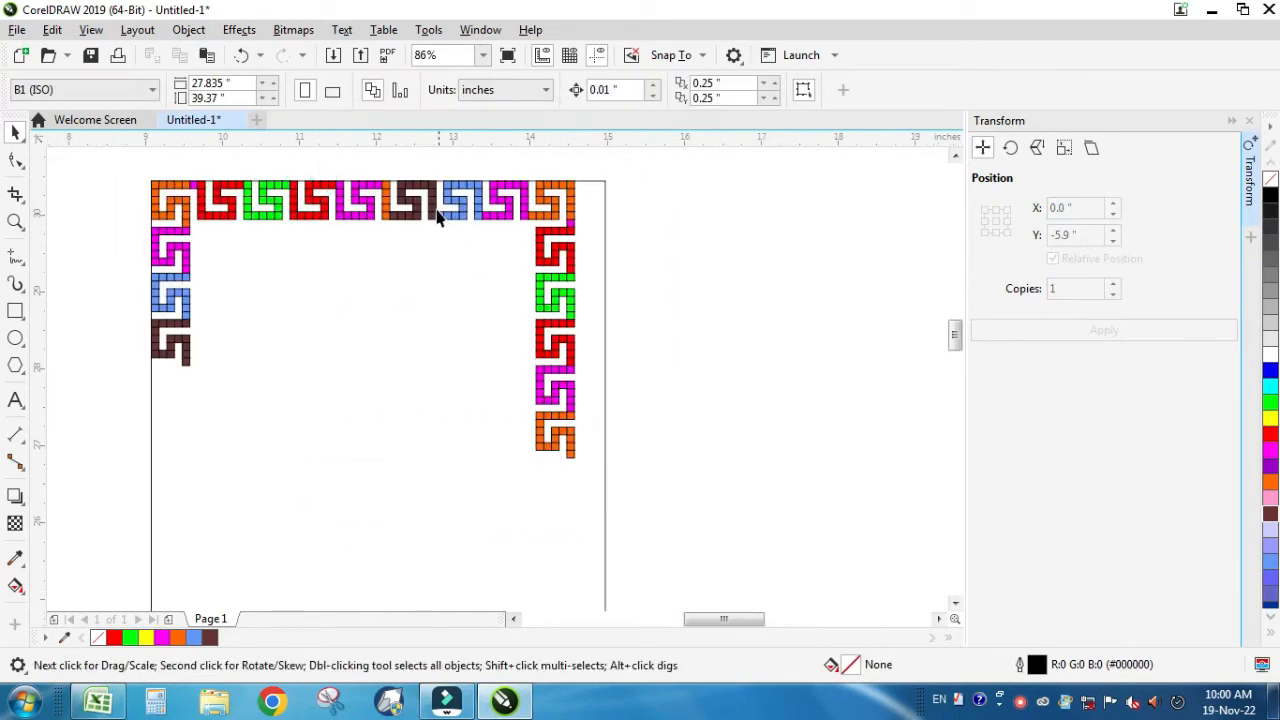
left_click(432, 208)
key("space")
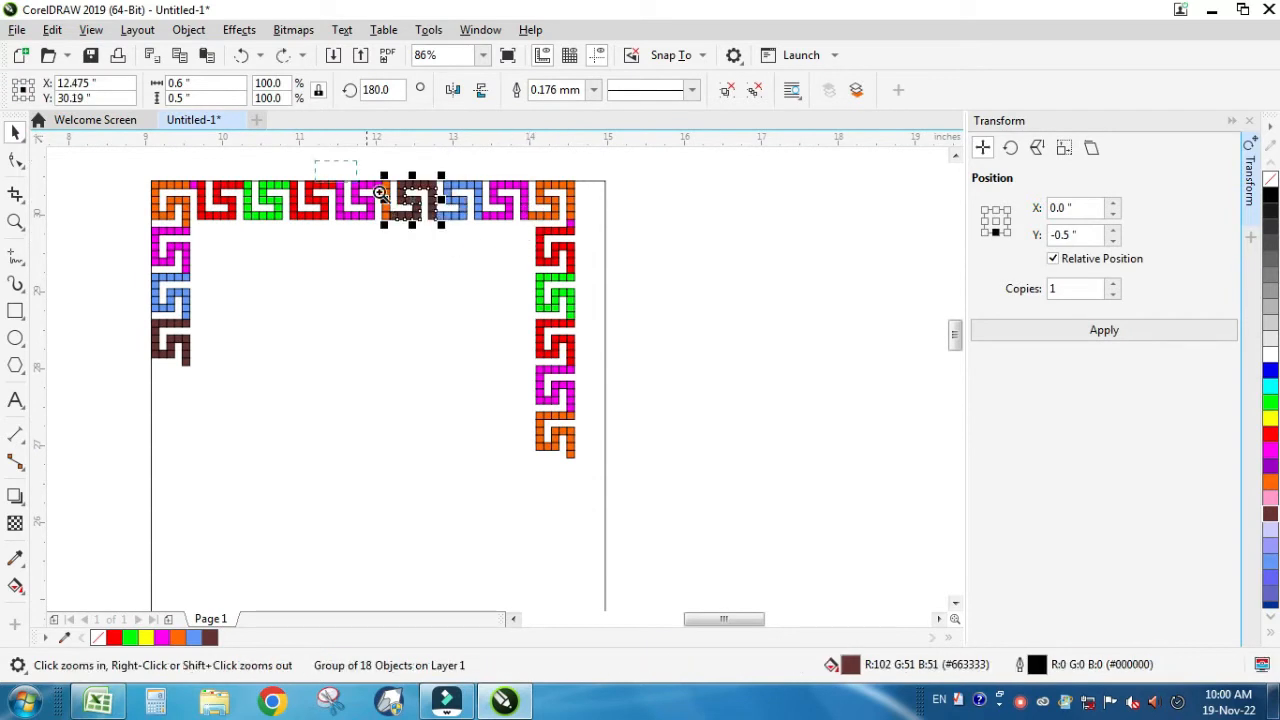
left_click(314, 163)
key("space")
Set the guide square's width to 5.5 inches to match the top row and convert it to curves.
left_click(470, 288)
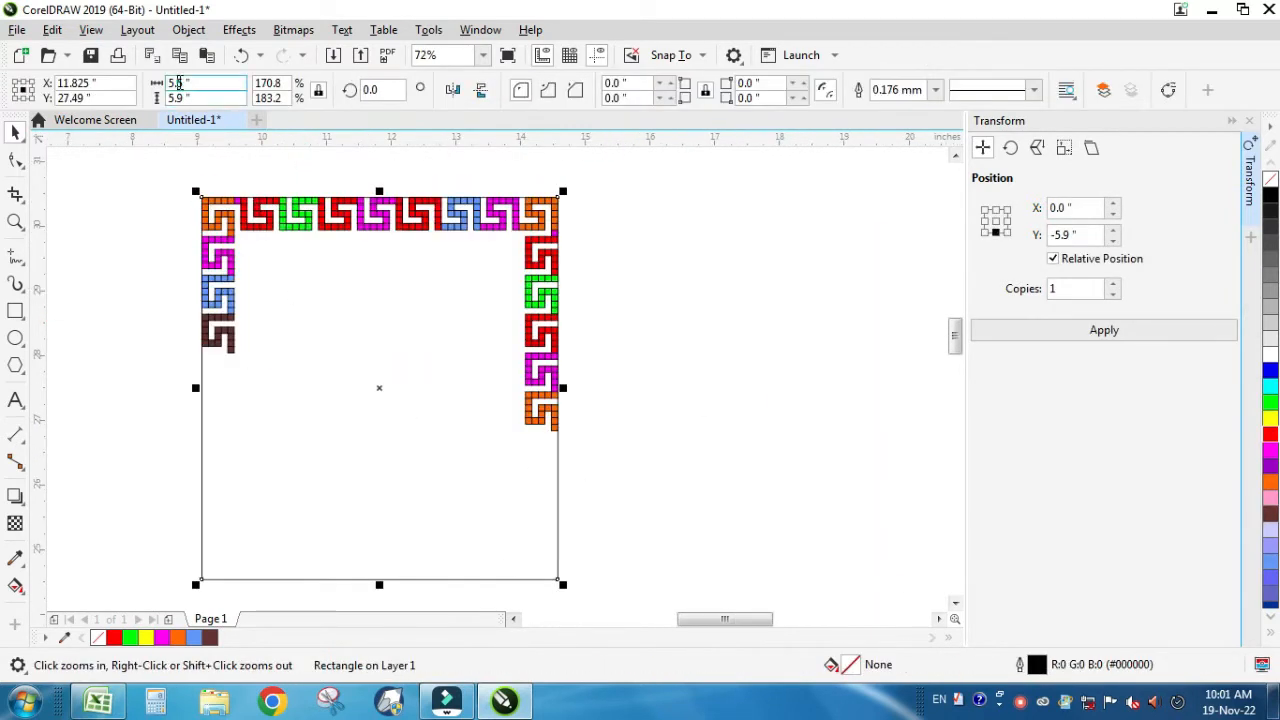
key("space")
key("ctrl+q")
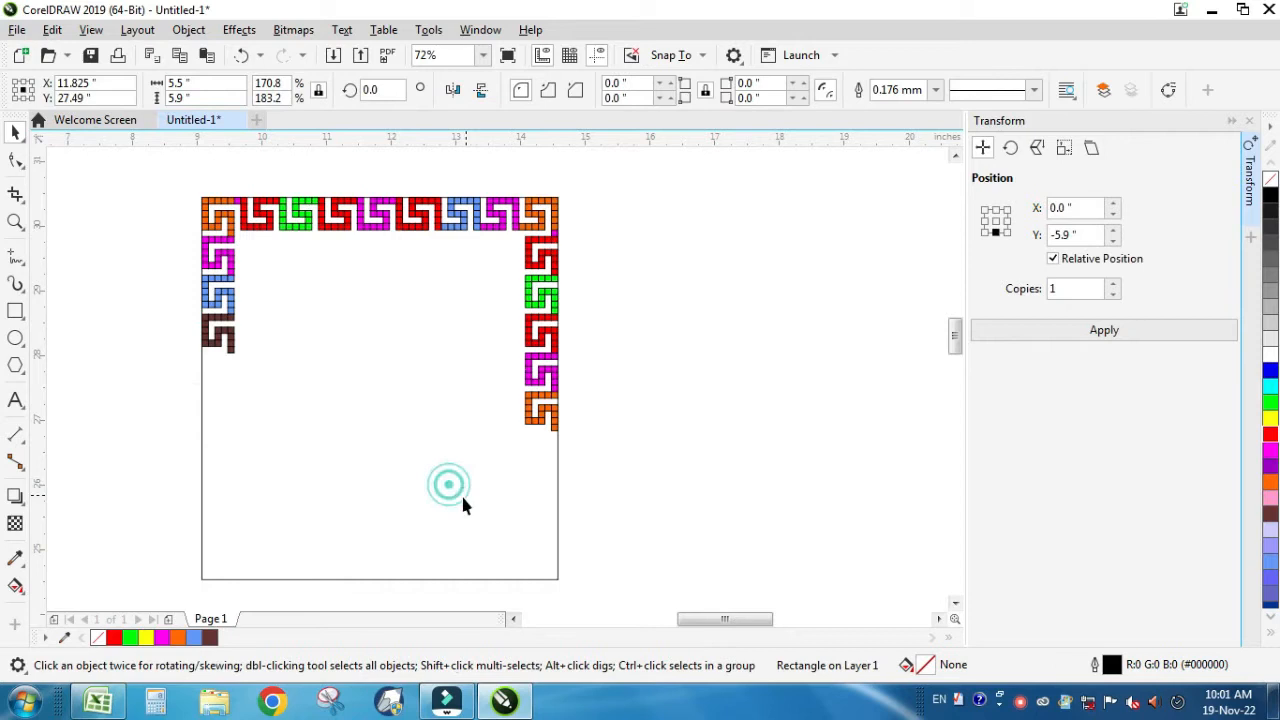
double_click(181, 98)
type("5.5")
key("Return")
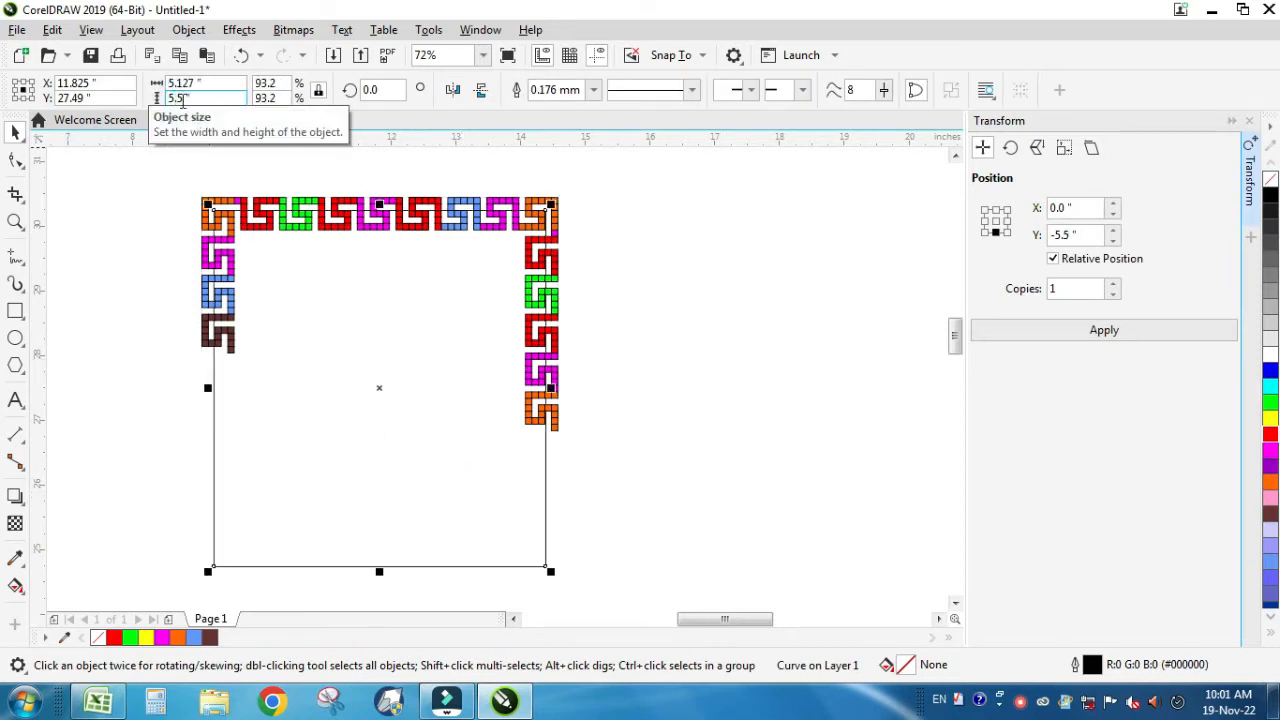
key("ctrl+z")
Unlock the guide outline's proportions, set its height to 5.5 inches, and align its top edge with the top motif row.
left_click(318, 92)
type("5.5")
key("Return")
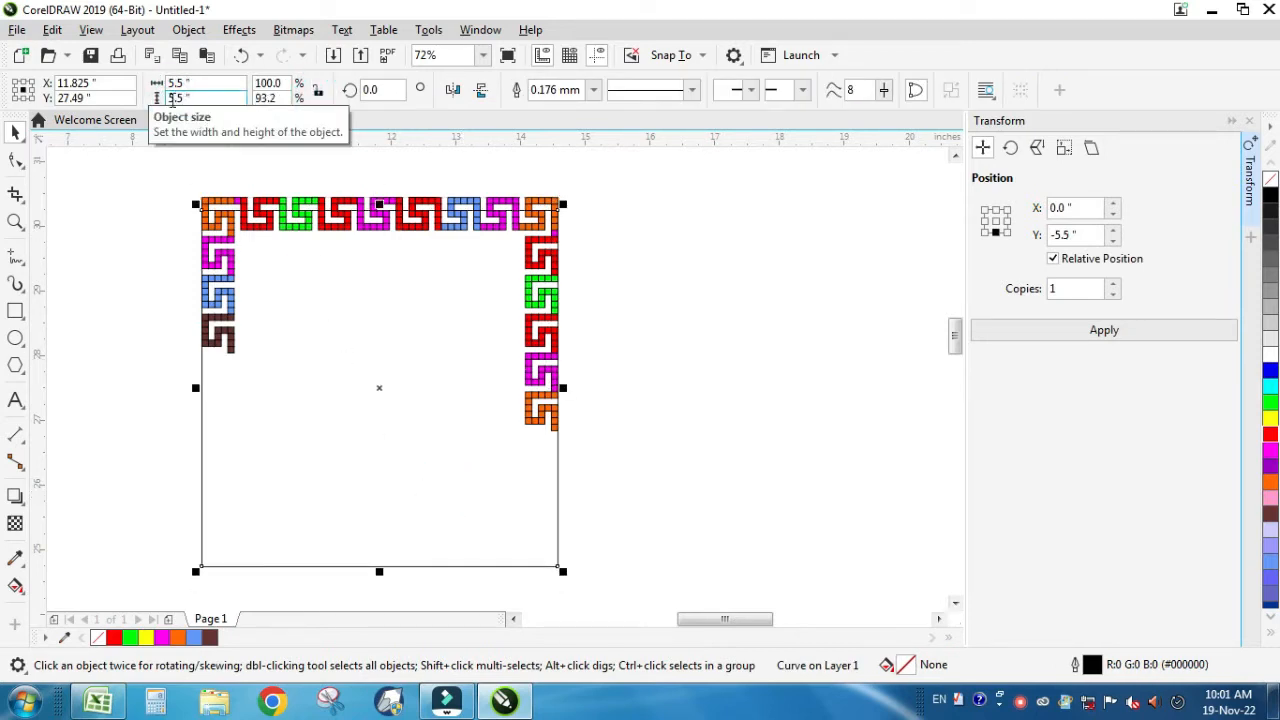
left_click(262, 197, "shift")
key("t")
left_click(725, 332)
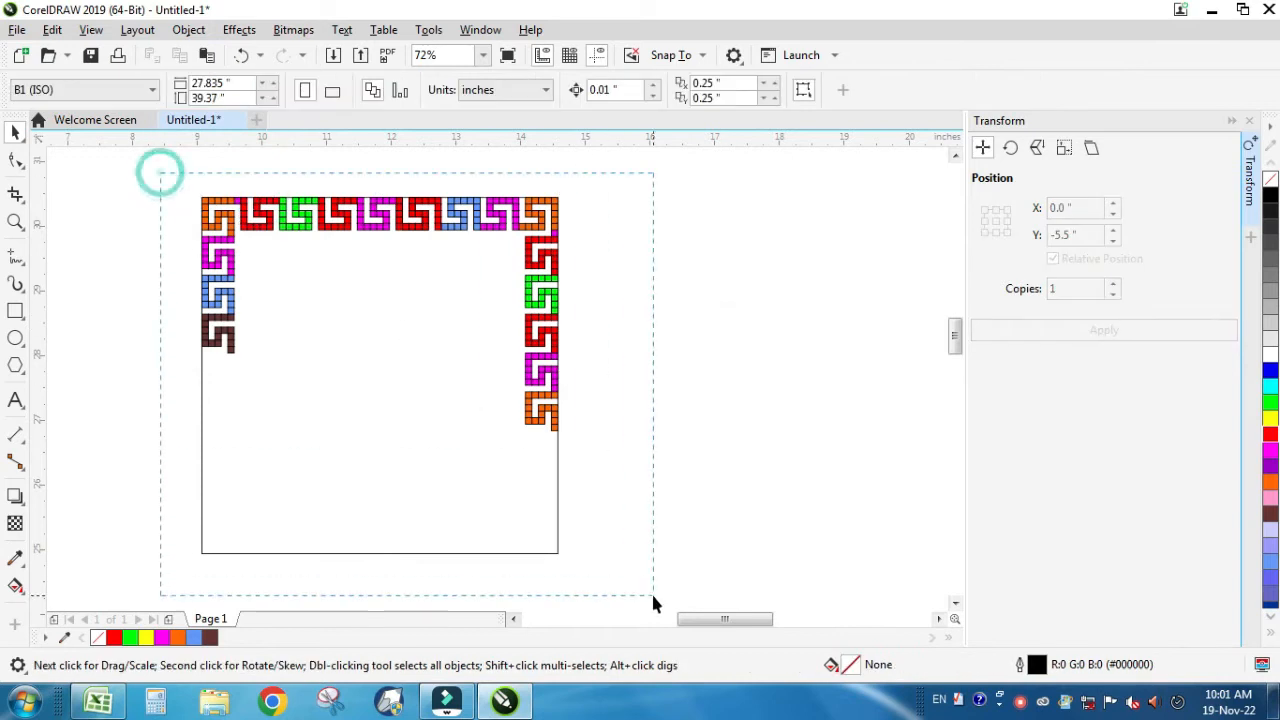
Duplicate the half border with its outline, turn the grouped copy by a half turn, and overlay it to complete the four sides.
left_click_drag(645, 598, 644, 597)
scroll(566, 414, "down", 2)
left_click(500, 306)
left_click_drag(568, 293, 415, 455)
key("ctrl+g")
scroll(600, 400, "up", 2)
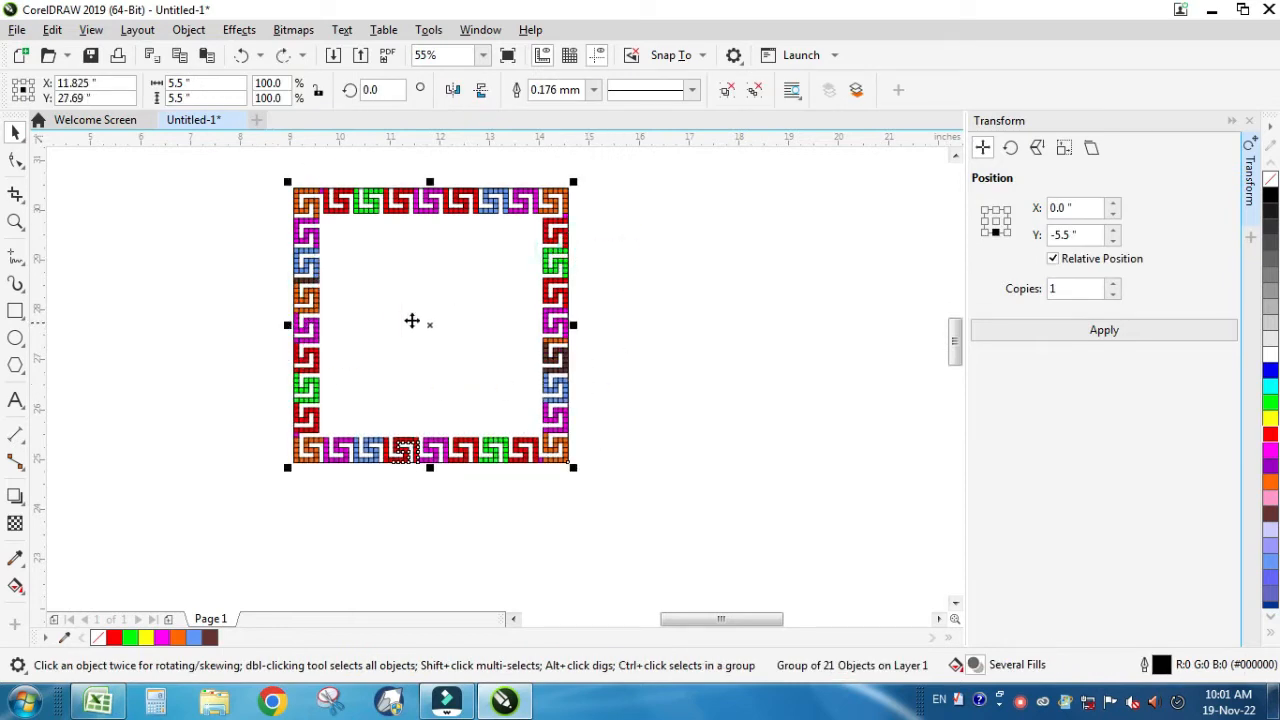
Apply a two-step outside contour with a 0.1 inch offset to the outline around the motifs.
key("F2")
left_click_drag(201, 240, 546, 416)
left_click_drag(353, 304, 438, 307)
key("ctrl+z")
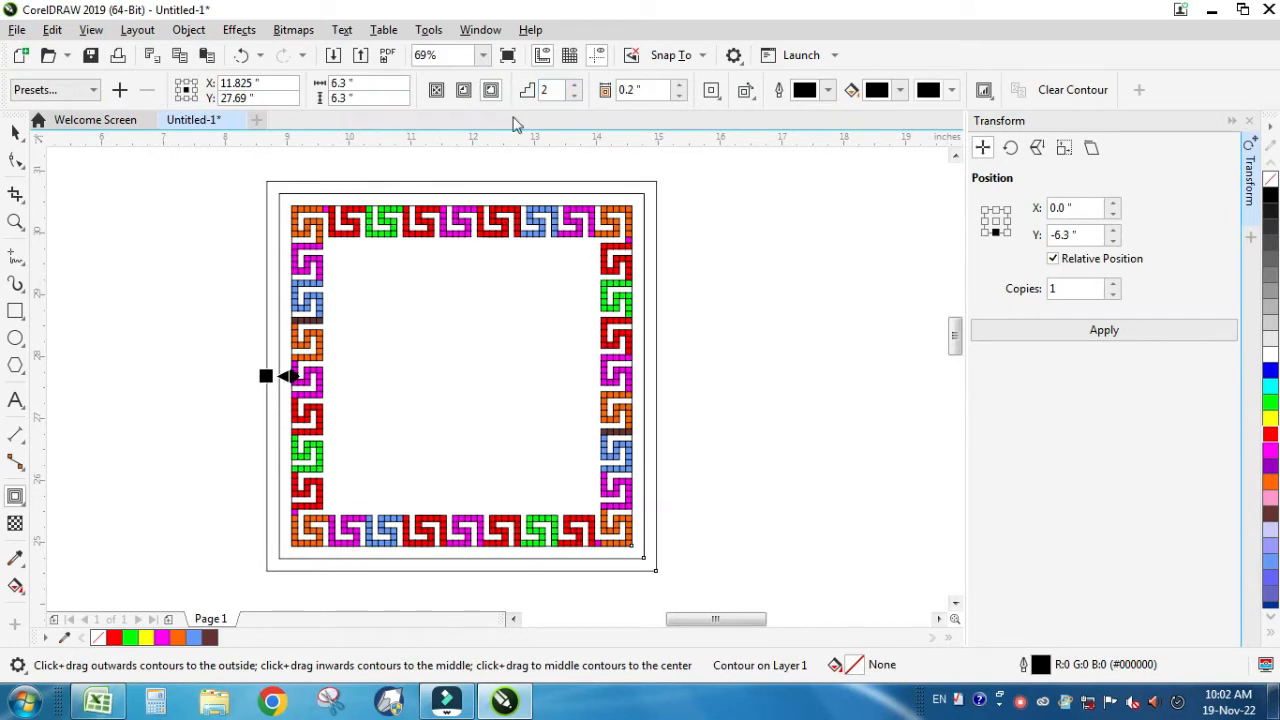
type("0.1")
key("Return")
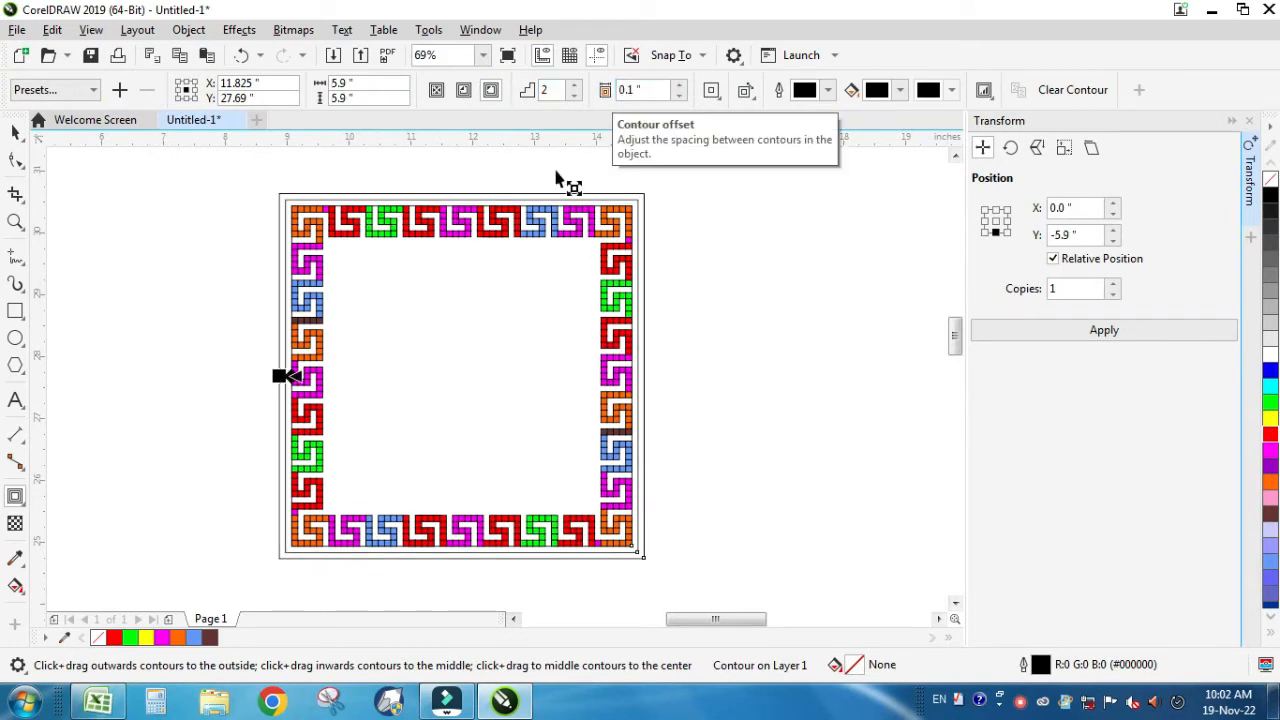
Break the outside contour apart from its source outline and delete that source outline.
left_click(15, 132)
left_click(212, 220)
left_click(303, 203)
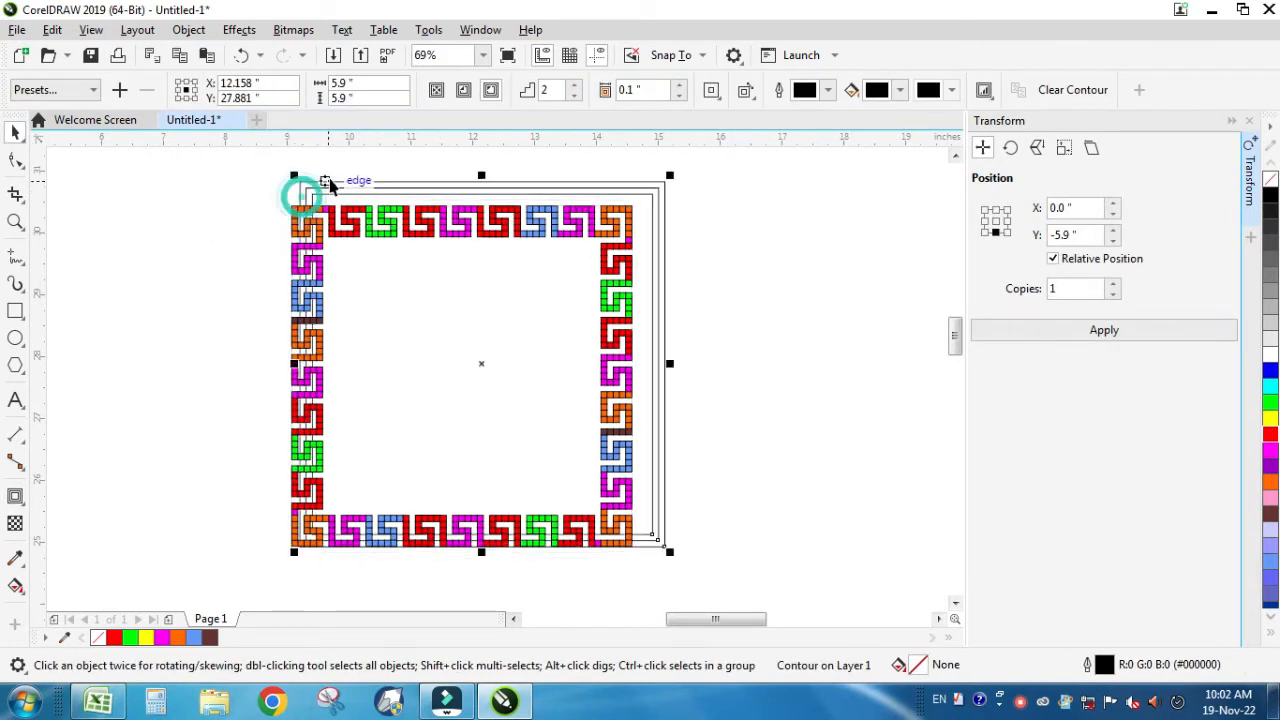
key("ctrl+k")
left_click(702, 264)
left_click_drag(497, 341, 531, 357)
key("Delete")
Shrink the remaining outline at the motifs' outer edge about its centre to 4.5 inches square, along their inner edges.
left_click(303, 202)
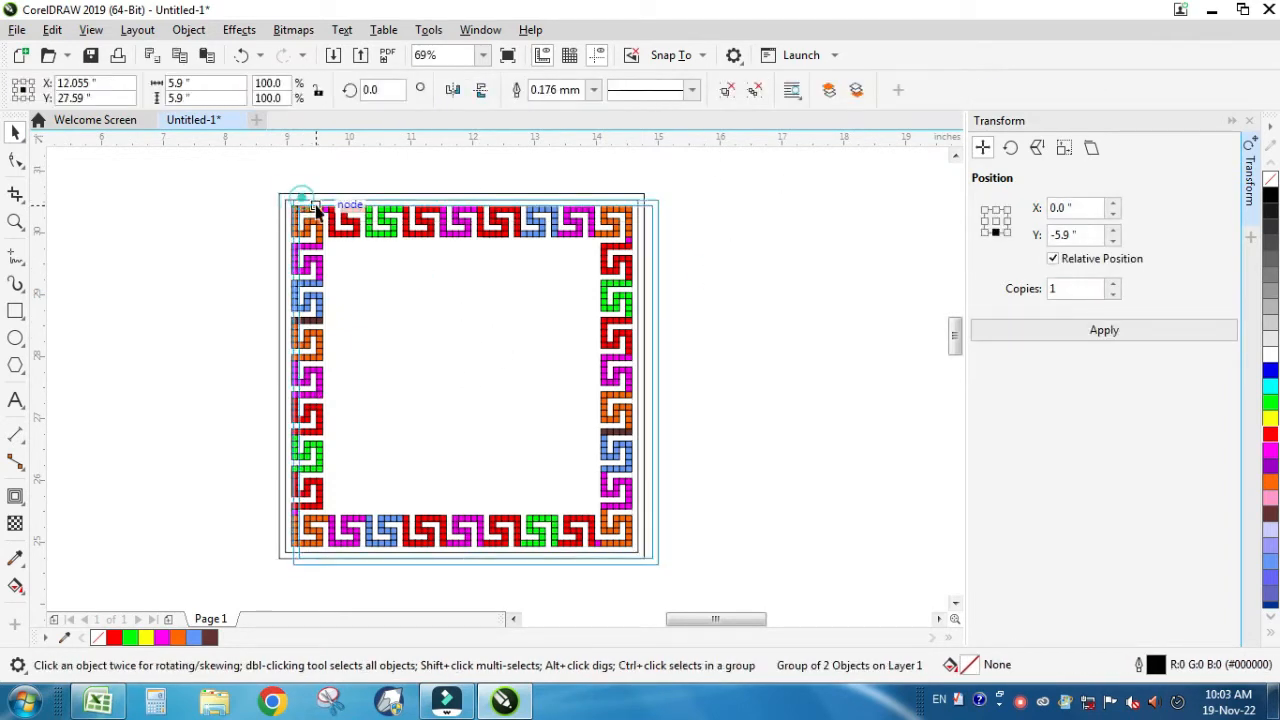
left_click(225, 158)
scroll(542, 288, "up", 1)
key("space")
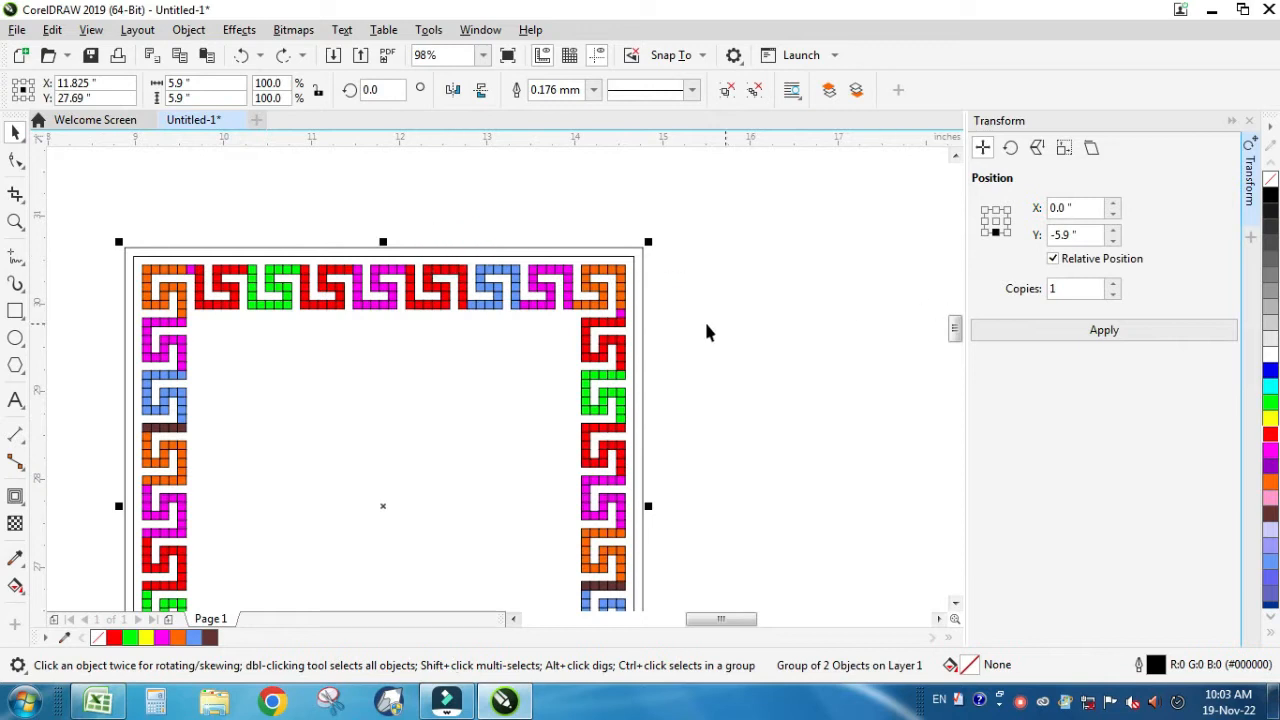
left_click(776, 228)
left_click(625, 262)
left_click_drag(383, 251, 388, 302)
left_click_drag(643, 507, 586, 512)
Replace the 4.5 inch outline with its separated two-step inside contour at a 0.1 inch offset.
left_click(15, 497)
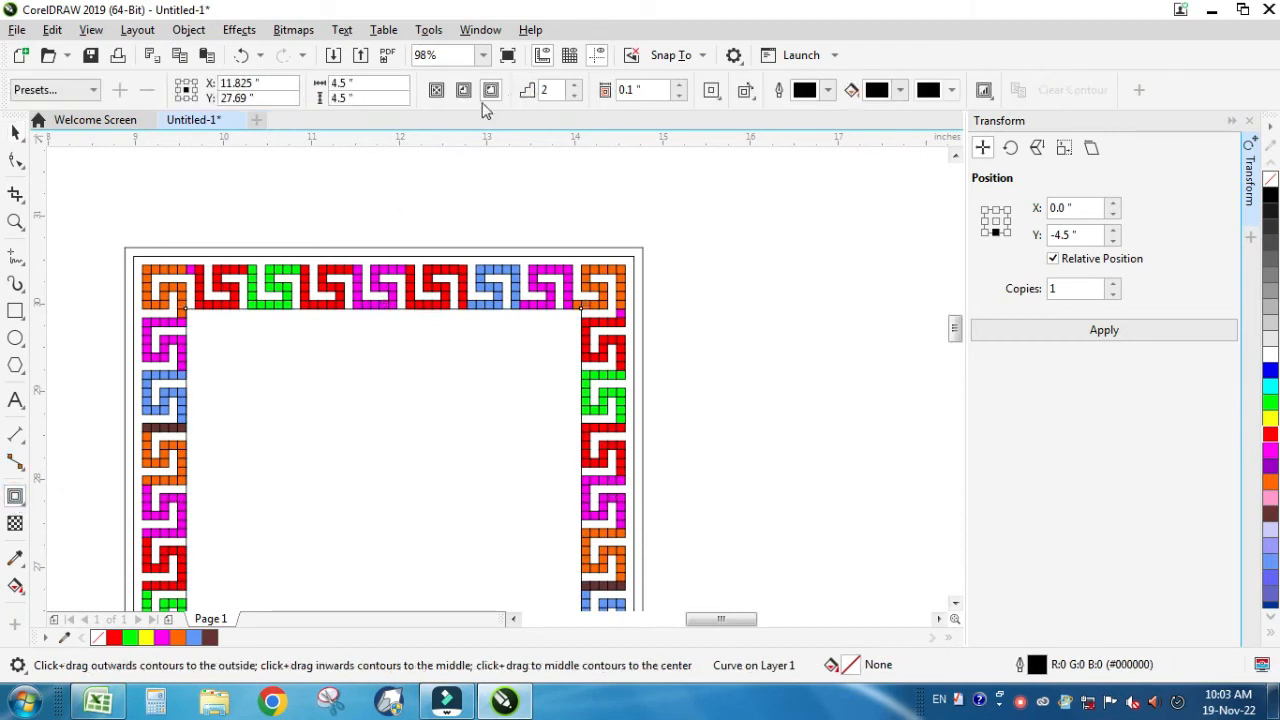
left_click(466, 94)
left_click(15, 133)
key("ctrl+k")
left_click(73, 181)
left_click(186, 313)
key("Delete")
Ungroup the inside contour and combine its two outlines into one curve.
scroll(236, 344, "down", 1)
key("F2")
left_click_drag(139, 254, 527, 568)
left_click(334, 267)
key("F2")
left_click_drag(213, 193, 393, 315)
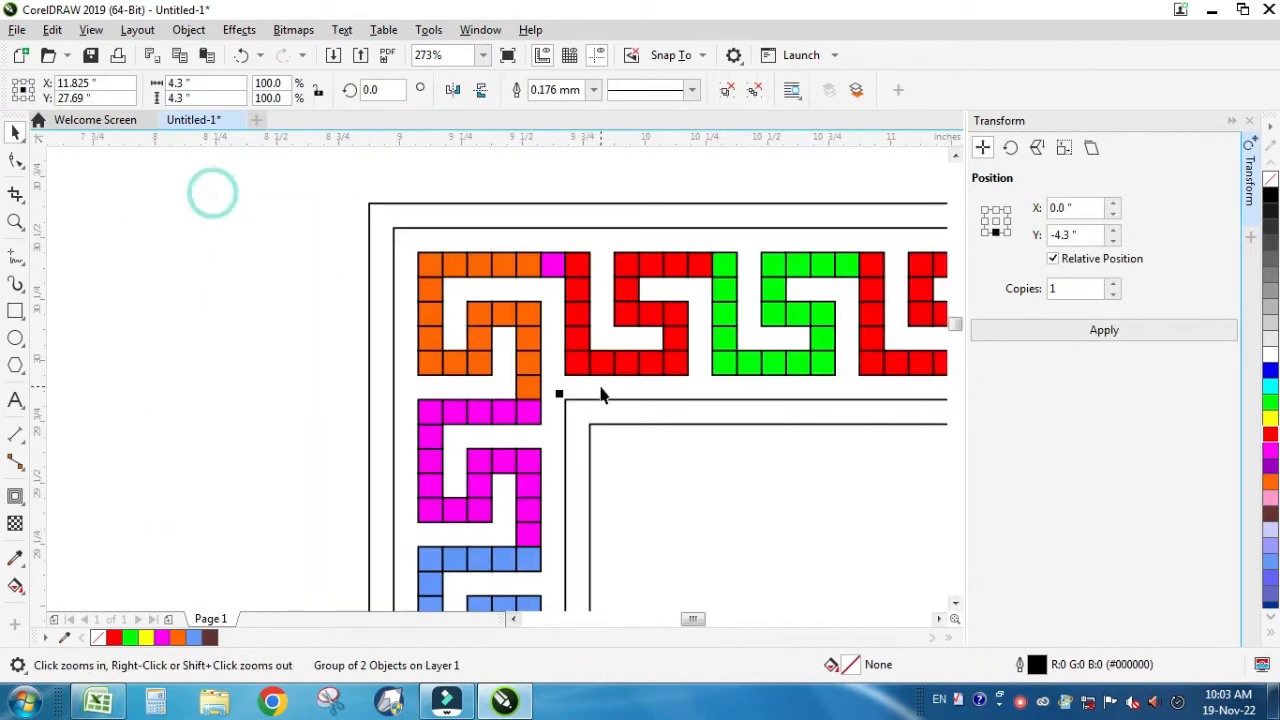
left_click_drag(604, 425, 627, 439)
key("ctrl+z")
left_click(755, 90)
left_click(611, 400)
left_click(603, 424, "ctrl+shift")
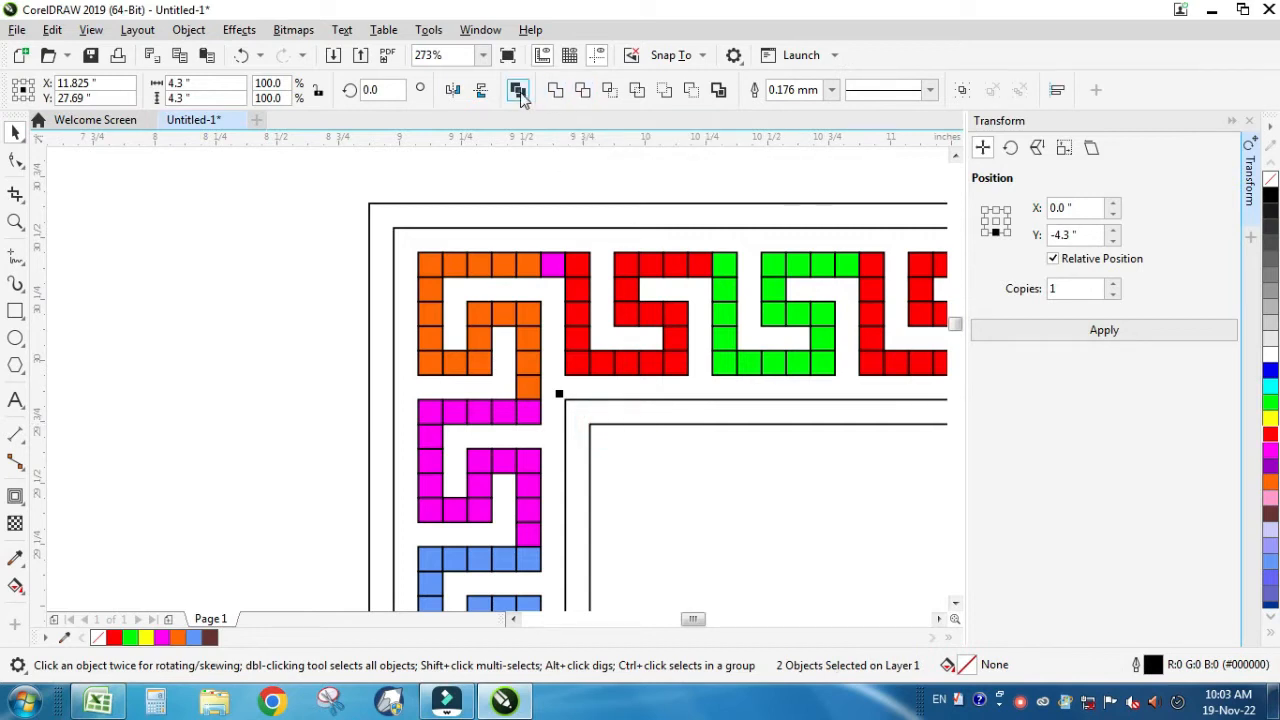
left_click(519, 90)
Combine the two outlines outside the motifs into one curve and fill the resulting band with black.
left_click(424, 229, "ctrl")
left_click(437, 203, "ctrl+shift")
left_click(519, 90)
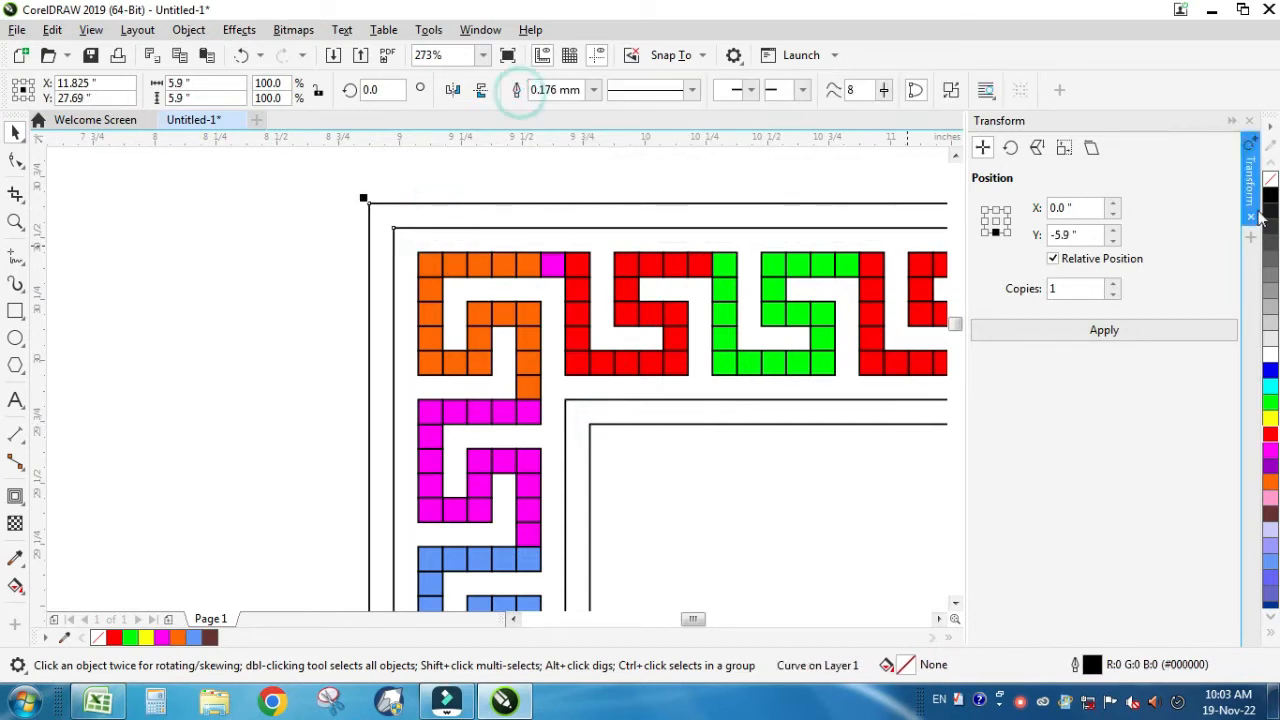
left_click(1271, 195)
Fill the band inside the motifs with black.
left_click(613, 405)
left_click(619, 399)
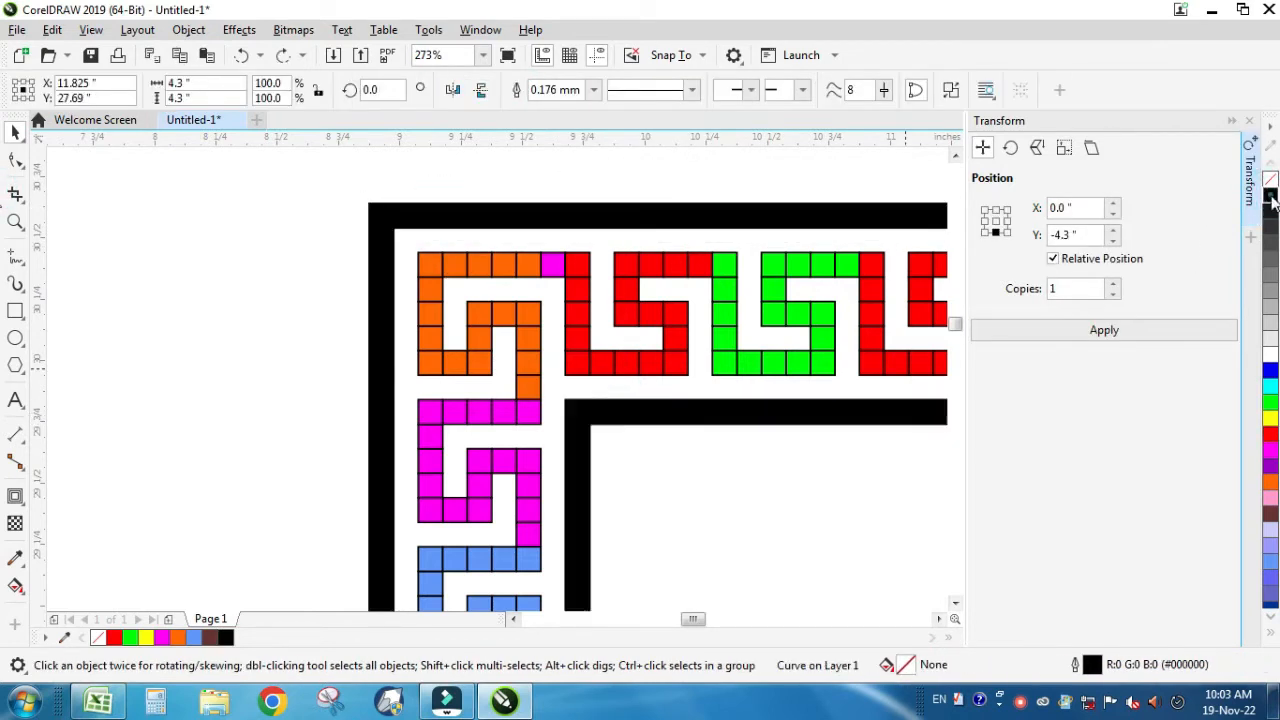
left_click(1271, 196)
key("F3")
left_click(613, 405)
key("F2")
left_click_drag(164, 278, 540, 583)
left_click(740, 304)
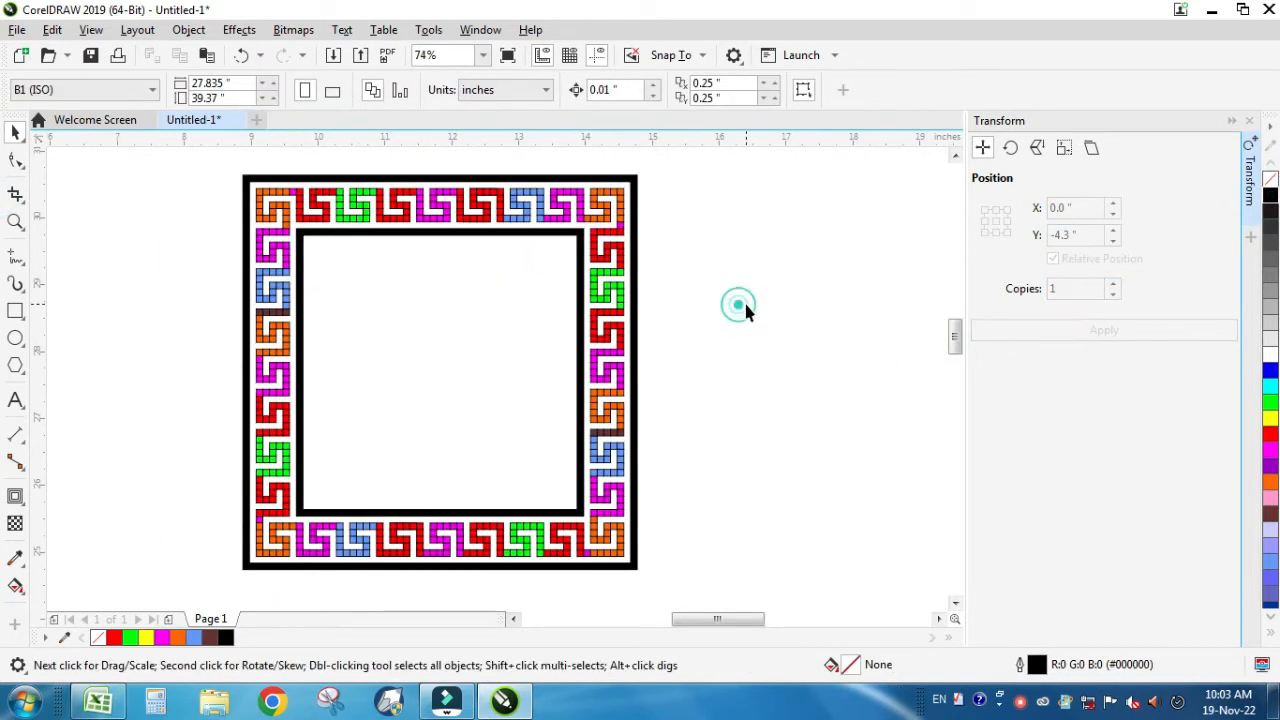
Draw a square beside the frame and set its size to 6.5 inches.
key("F3")
left_click(293, 208)
left_click(206, 237)
key("F6")
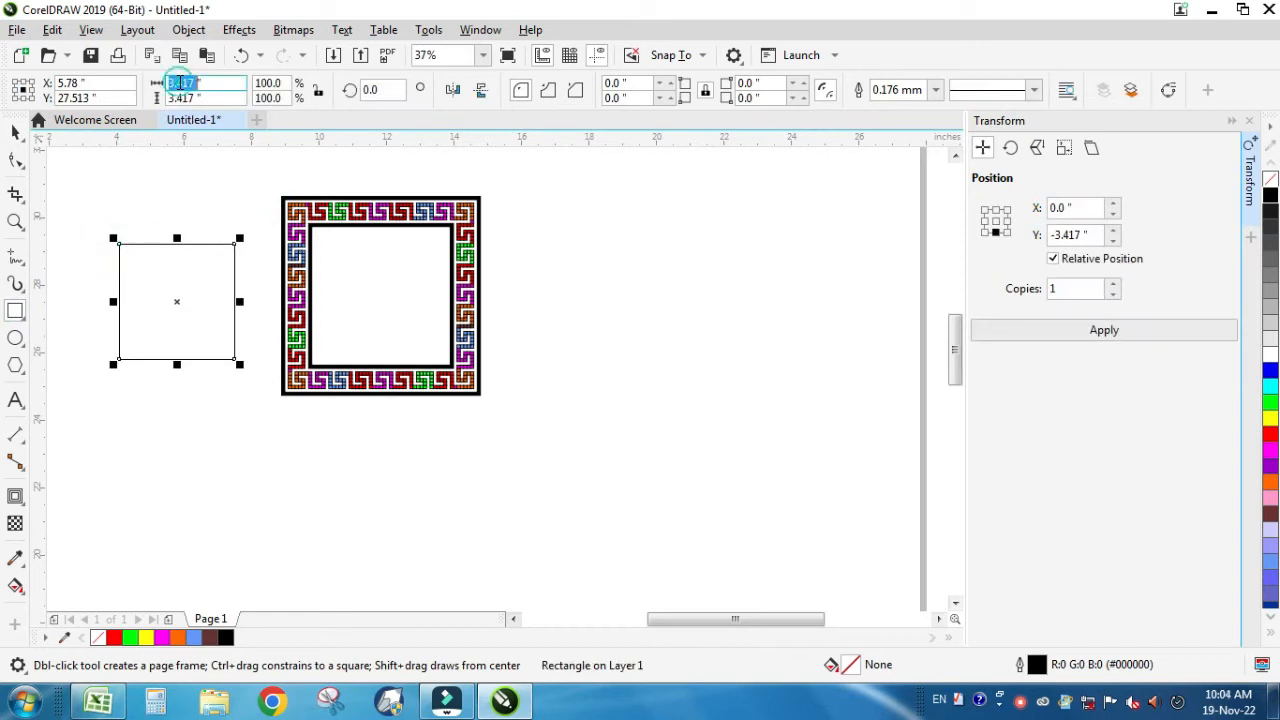
type("6.")
type("5")
key("Return")
Centre the 6.5 inch square horizontally and vertically on the outer black band.
key("space")
left_click(344, 199, "shift")
key("c")
key("e")
left_click(588, 236)
Examine the motifs and black bands of the framed border up close.
key("F2")
left_click_drag(229, 166, 567, 452)
left_click(426, 240)
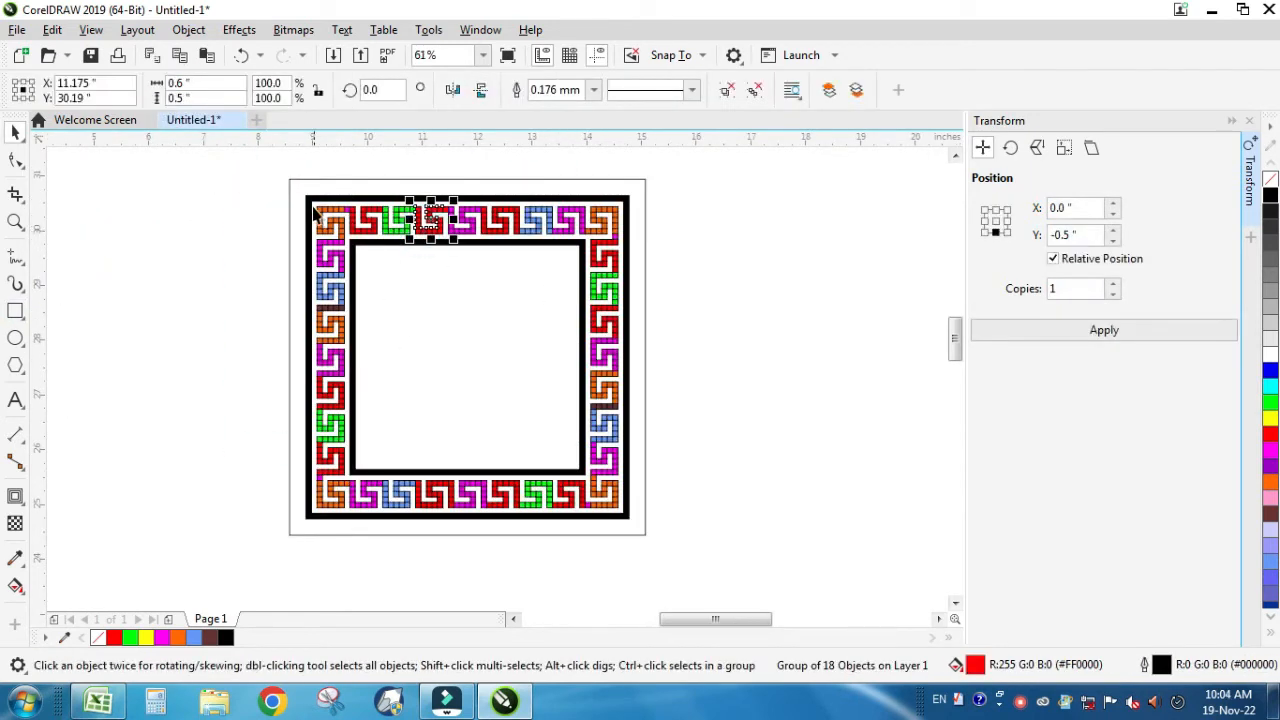
left_click(211, 211)
left_click(290, 202)
key("F2")
left_click_drag(277, 192, 793, 490)
scroll(793, 484, "down", 3)
left_click(812, 490)
Place a copy of the whole framed border to the right of the original.
key("F2")
left_click_drag(509, 325, 846, 594)
left_click(806, 529)
left_click_drag(272, 175, 648, 520)
left_click_drag(560, 318, 890, 337)
right_click(890, 337)
key("F2")
left_click_drag(606, 164, 962, 514)
left_click(763, 321)
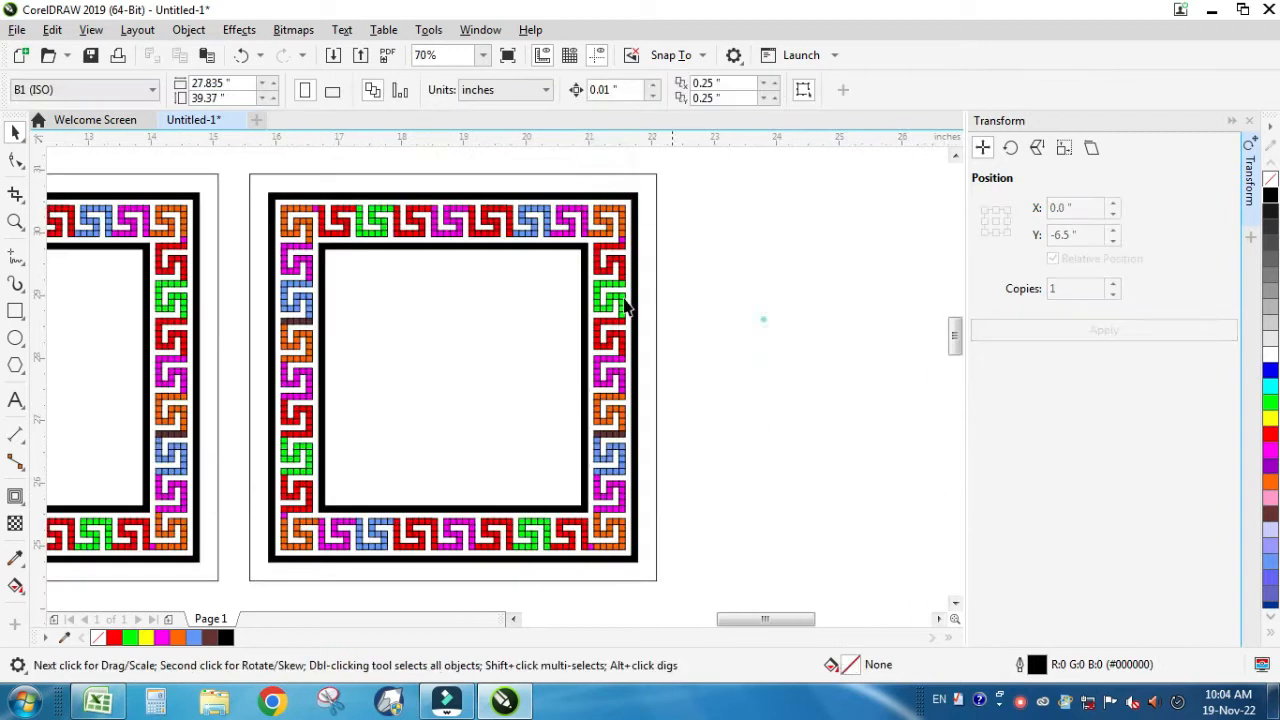
Ungroup the first red motif in the duplicate's top row and weld its squares into a single shape.
left_click(252, 190)
key("F2")
left_click_drag(251, 189, 651, 397)
left_click(286, 265)
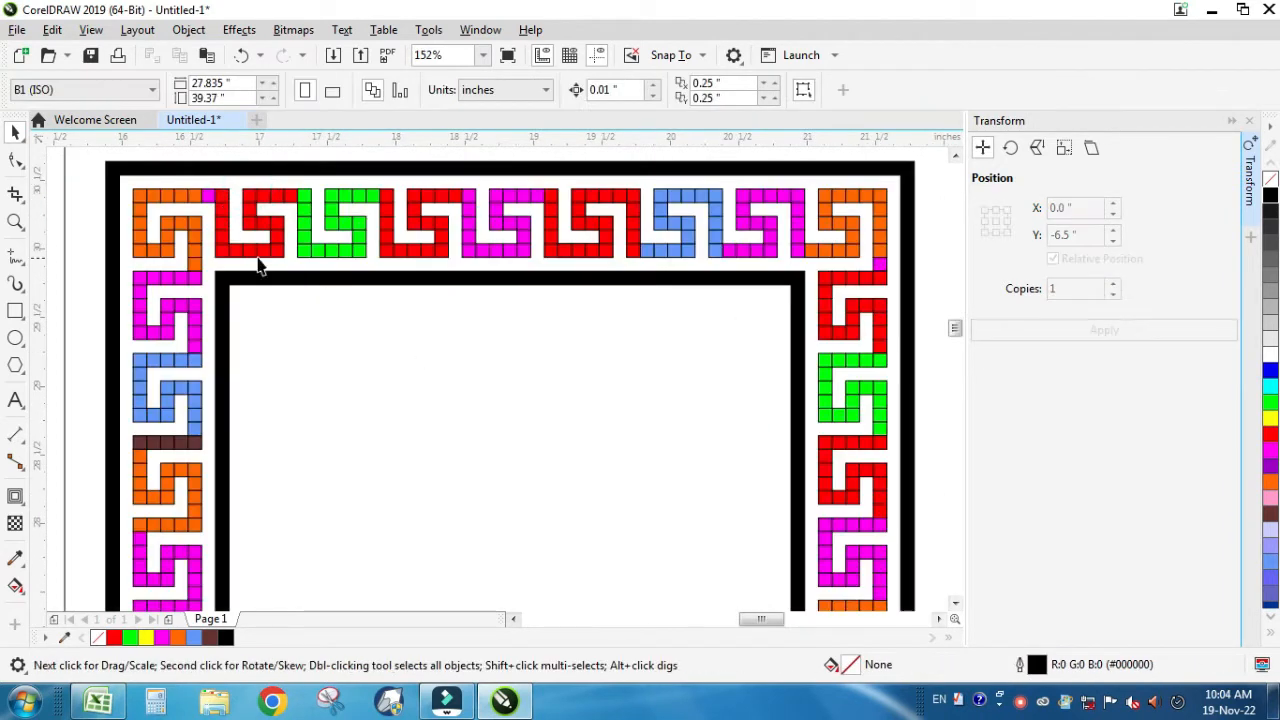
left_click(298, 258)
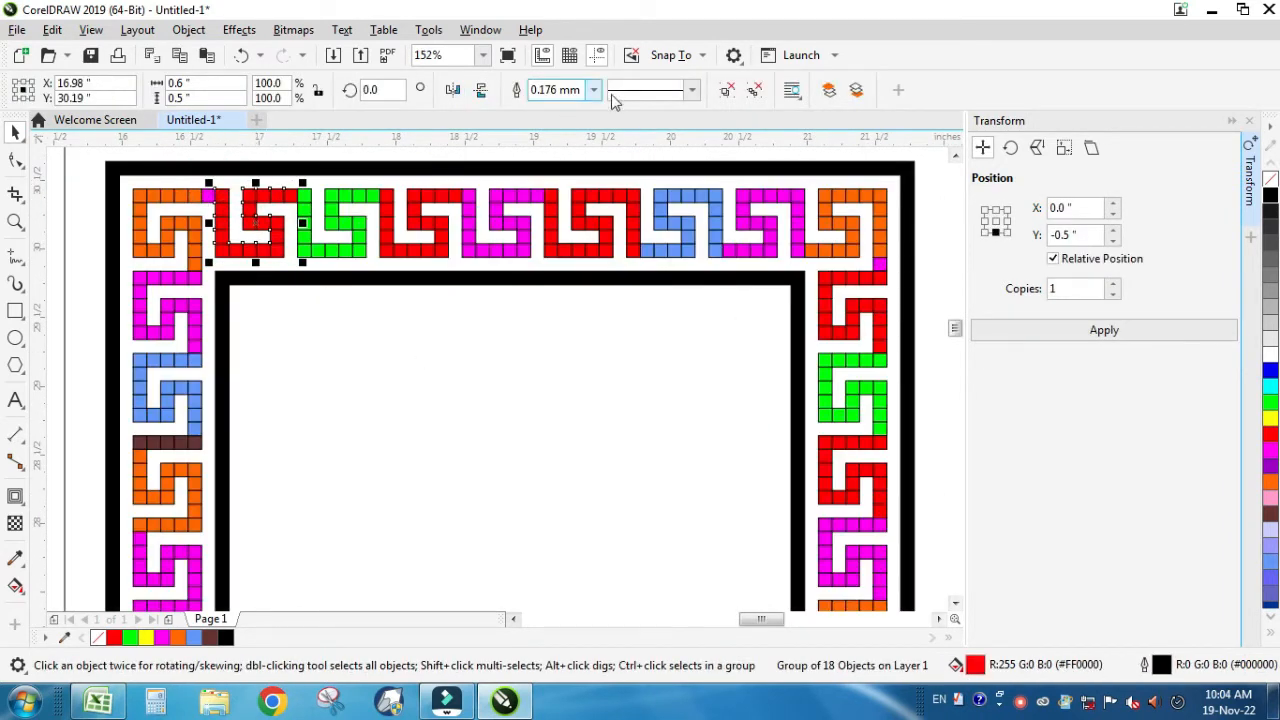
left_click(757, 93)
left_click(220, 190)
left_click_drag(302, 283, 302, 284)
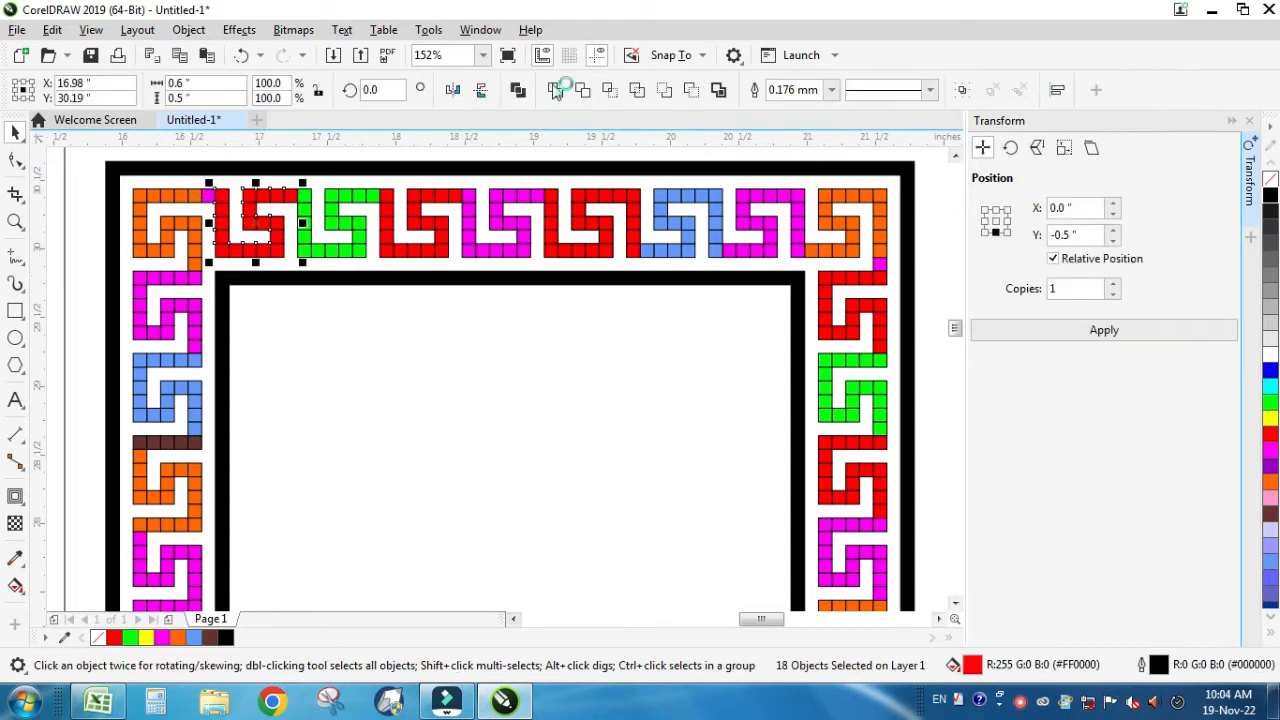
left_click(553, 88)
Delete the surplus nodes along the straight edges of the welded red motif.
key("F2")
left_click_drag(175, 176, 449, 303)
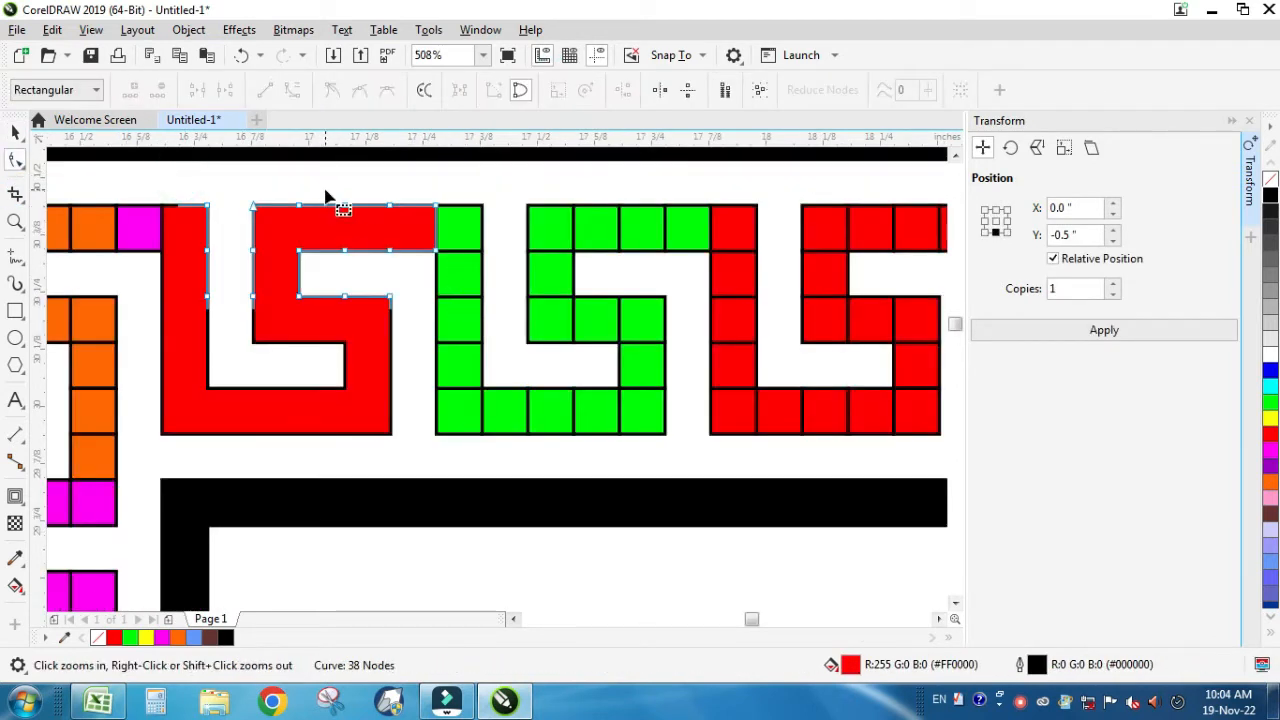
key("Delete")
left_click_drag(334, 283, 373, 402)
key("Delete")
left_click_drag(281, 374, 316, 448)
key("Delete")
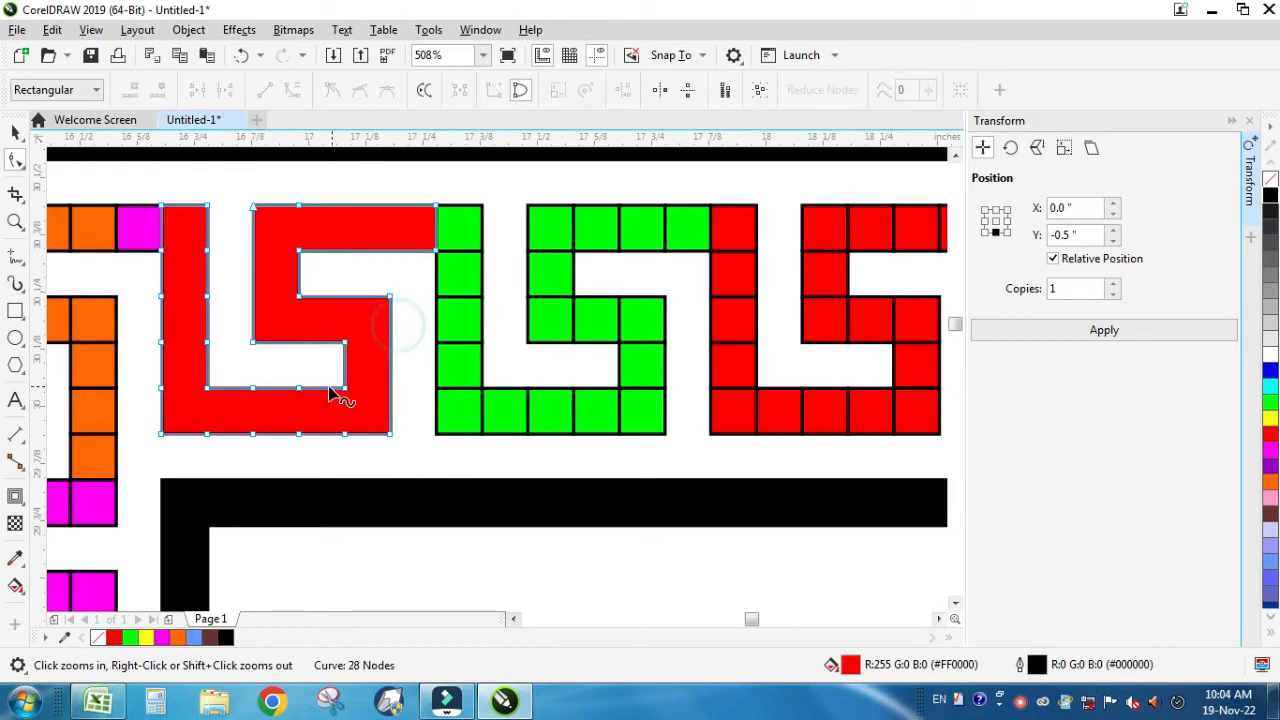
left_click_drag(235, 371, 269, 448)
key("Delete")
left_click_drag(135, 355, 176, 402)
key("Delete")
left_click_drag(127, 255, 238, 355)
key("Delete")
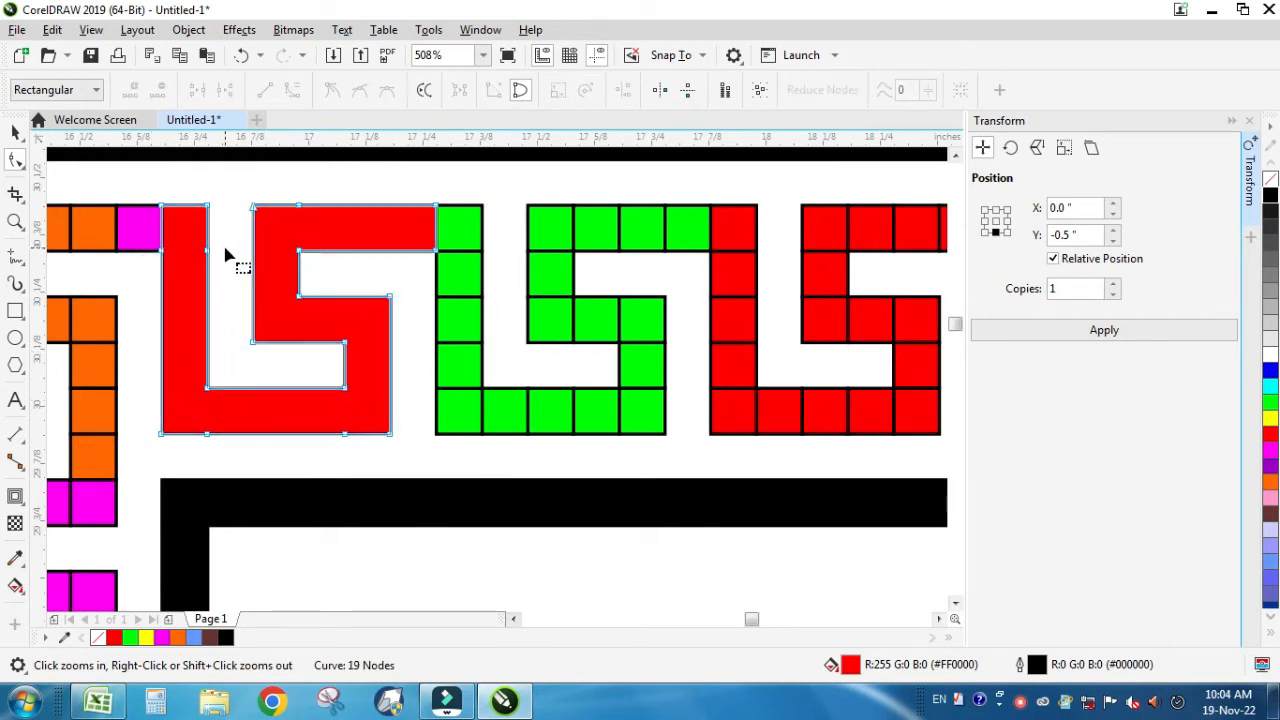
Fill the welded motif with blue and remove its outline.
key("space")
left_click(1270, 370)
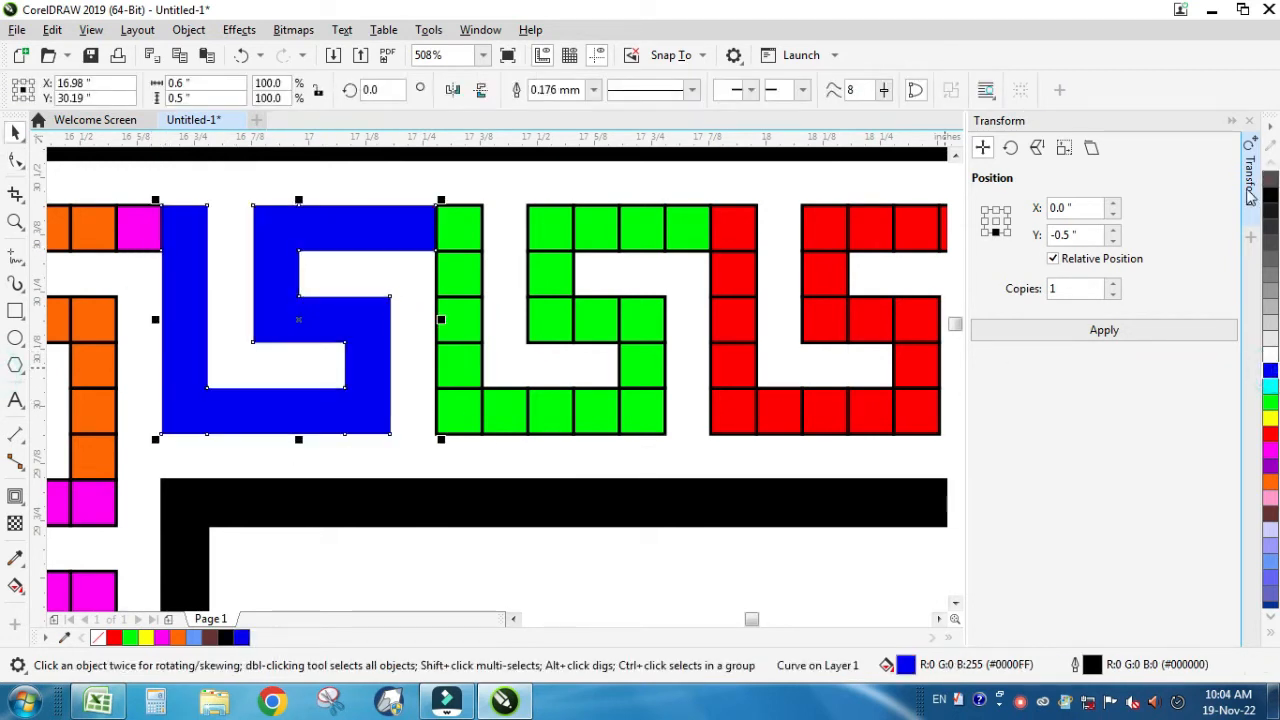
scroll(474, 347, "down", 5)
key("F2")
left_click_drag(389, 239, 829, 597)
key("Escape")
left_click(317, 215)
left_click(312, 217)
key("F2")
left_click_drag(212, 158, 479, 323)
left_click_drag(391, 270, 241, 272)
right_click(241, 272)
key("ctrl+z")
key("Escape")
Select the squares of the duplicate's top-left corner motif, including the adjoining magenta square, and weld them together.
left_click(395, 287)
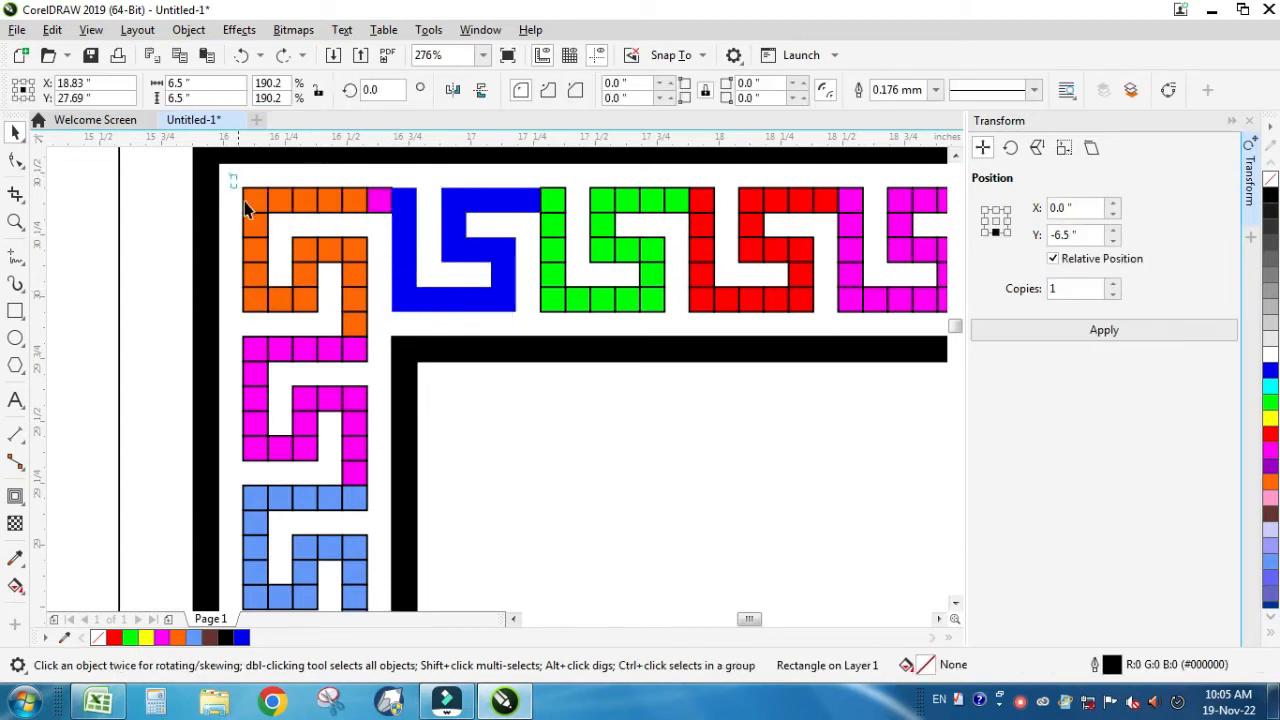
left_click_drag(413, 358, 412, 357)
left_click(548, 88)
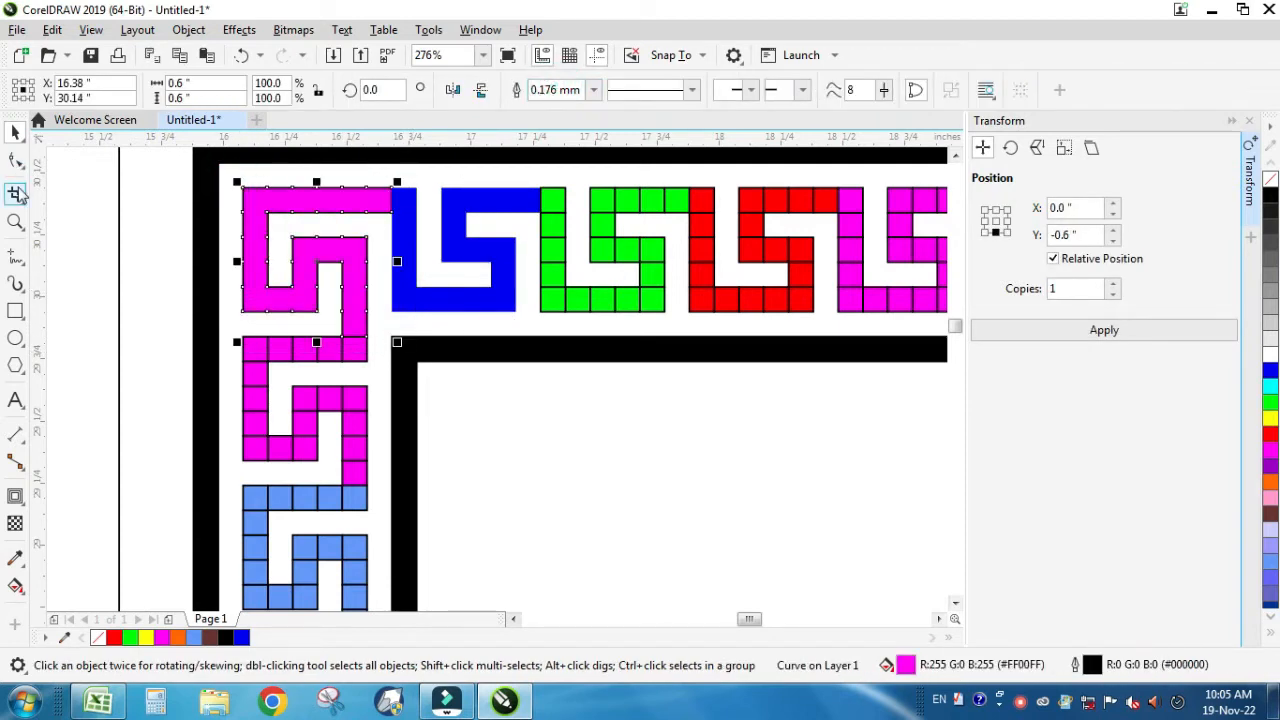
Delete the surplus nodes along the edges of the welded corner motif and remove its outline.
left_click(15, 160)
key("Delete")
left_click_drag(222, 207, 258, 318)
key("Delete")
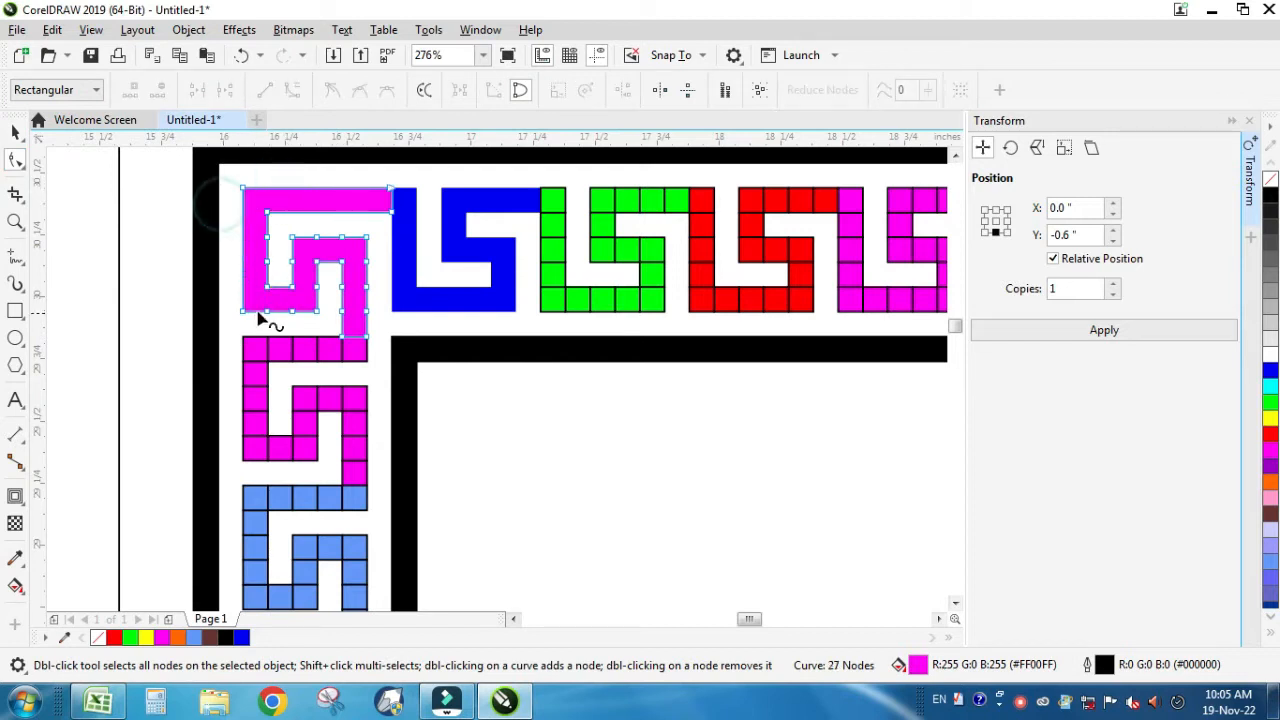
key("Delete")
left_click_drag(374, 255, 355, 272)
key("Delete")
key("Delete")
left_click_drag(313, 229, 302, 272)
key("Delete")
left_click_drag(255, 235, 576, 483)
key("space")
scroll(425, 305, "down", 1)
key("F2")
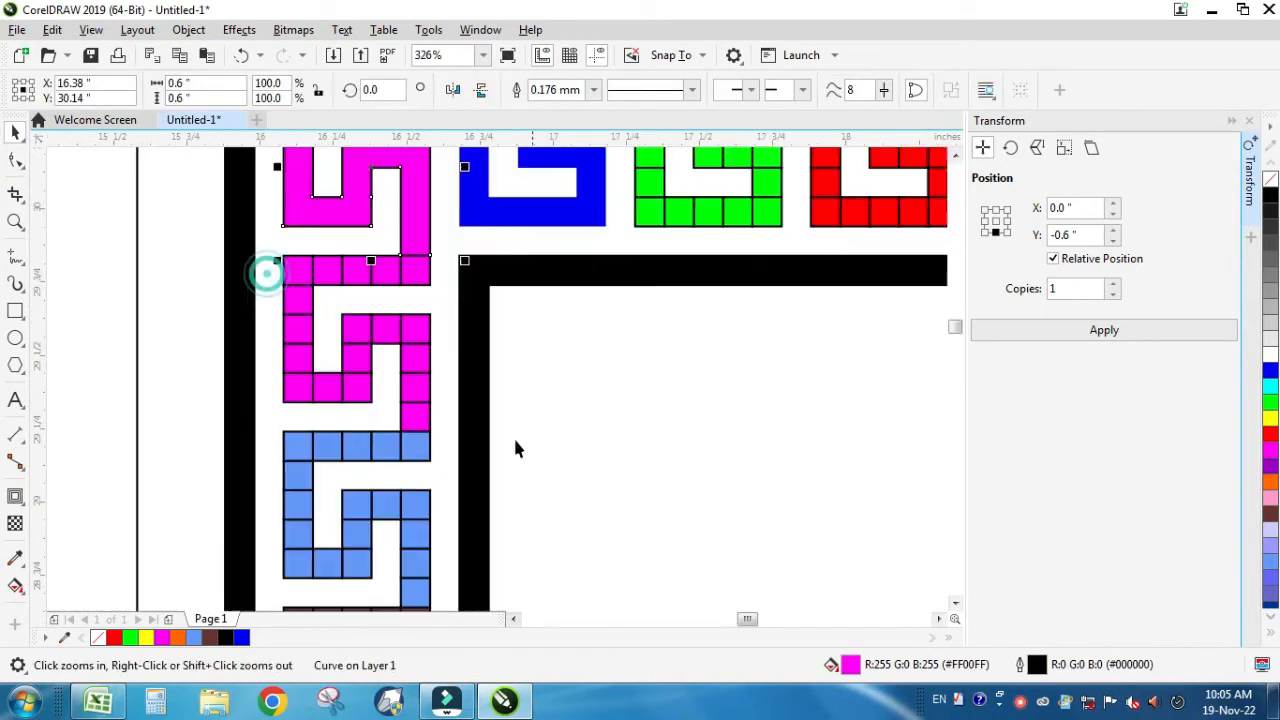
scroll(513, 217, "down", 1)
left_click(511, 218)
key("Escape")
Copy the blue motif, rotate the copy to 270 degrees and fit it over the magenta motif below the corner.
left_click(531, 216)
left_click_drag(531, 216, 557, 350)
right_click(557, 350)
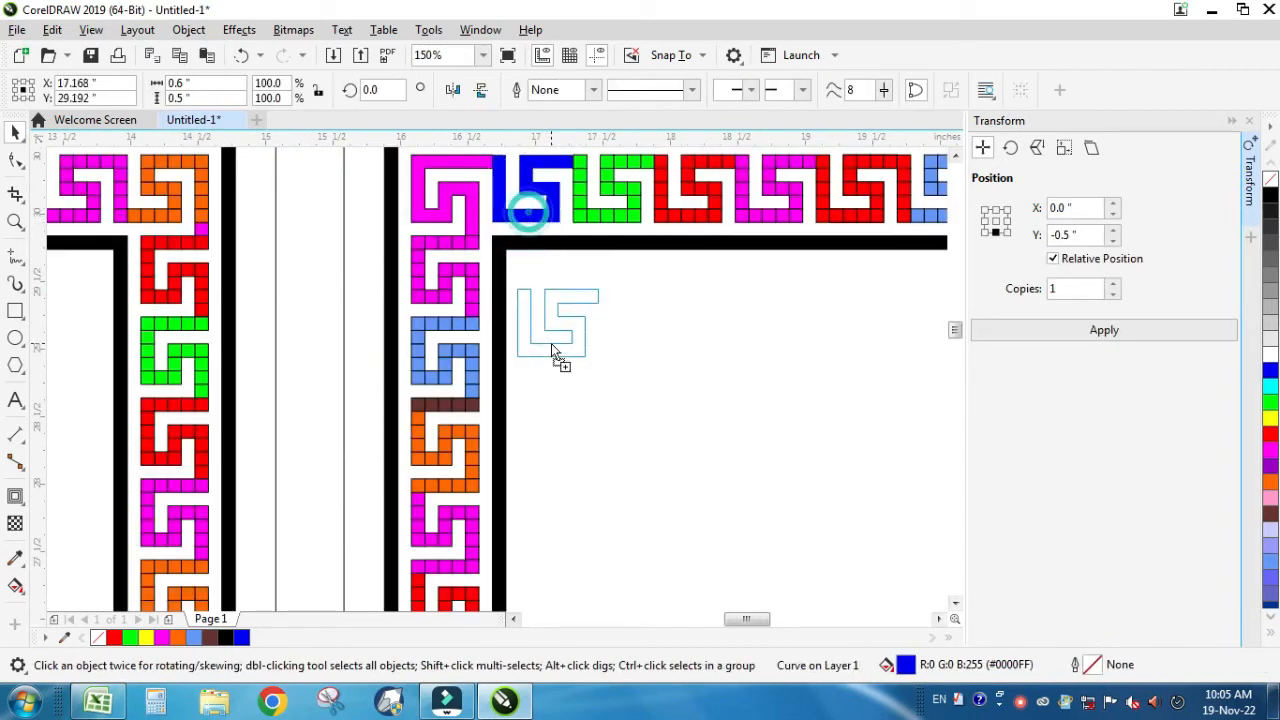
left_click(560, 322)
left_click_drag(604, 287, 599, 362)
key("Escape")
left_click_drag(592, 283, 481, 264)
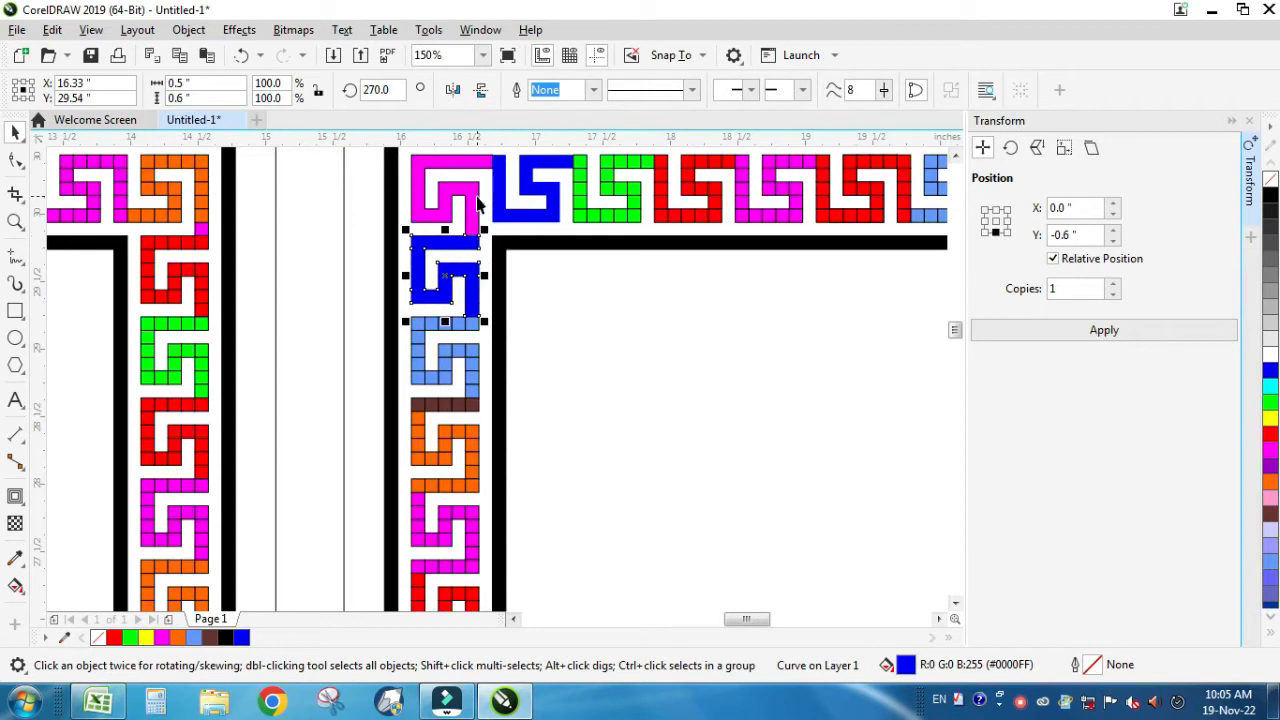
Group the top-left corner motifs with a blue fill and delete the duplicate's remaining multicoloured motifs.
left_click(476, 200, "shift")
key("ctrl+g")
left_click_drag(386, 228, 522, 303)
key("Delete")
key("ctrl+z")
left_click(1270, 370)
Rotate a copy of the blue corner motifs with the 6.5 inch square by 90 degrees clockwise to fill the top-right corner.
scroll(551, 312, "down", 1)
left_click(631, 262)
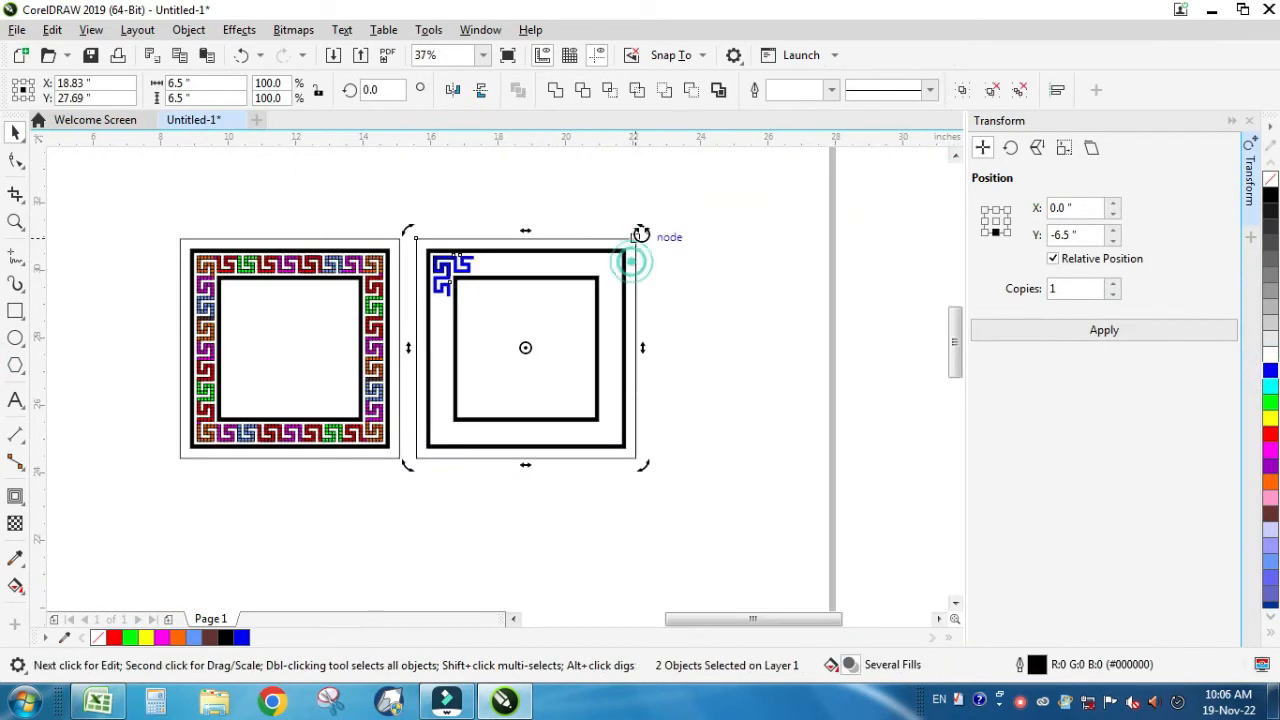
left_click_drag(640, 235, 620, 458)
right_click(620, 458)
left_click(701, 327)
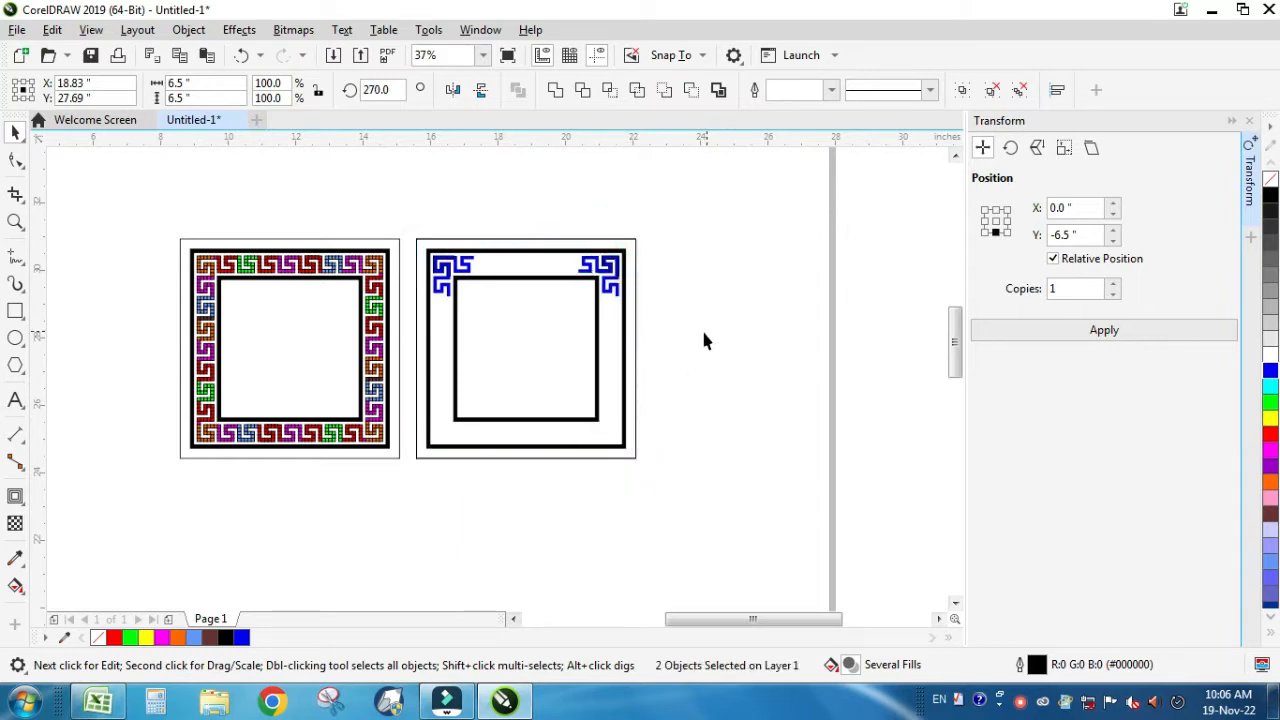
Ungroup the top-left motifs and fill the top row with copies of the blue motif spaced 0.6 inch to the right.
key("F2")
left_click_drag(384, 226, 706, 360)
left_click(293, 314)
left_click(757, 90)
key("Escape")
left_click(295, 292)
left_click(293, 291)
left_click(1007, 221)
left_click(1063, 333)
left_click(1063, 333)
left_click(1063, 333)
left_click(1063, 333)
left_click(1063, 333)
left_click(1063, 333)
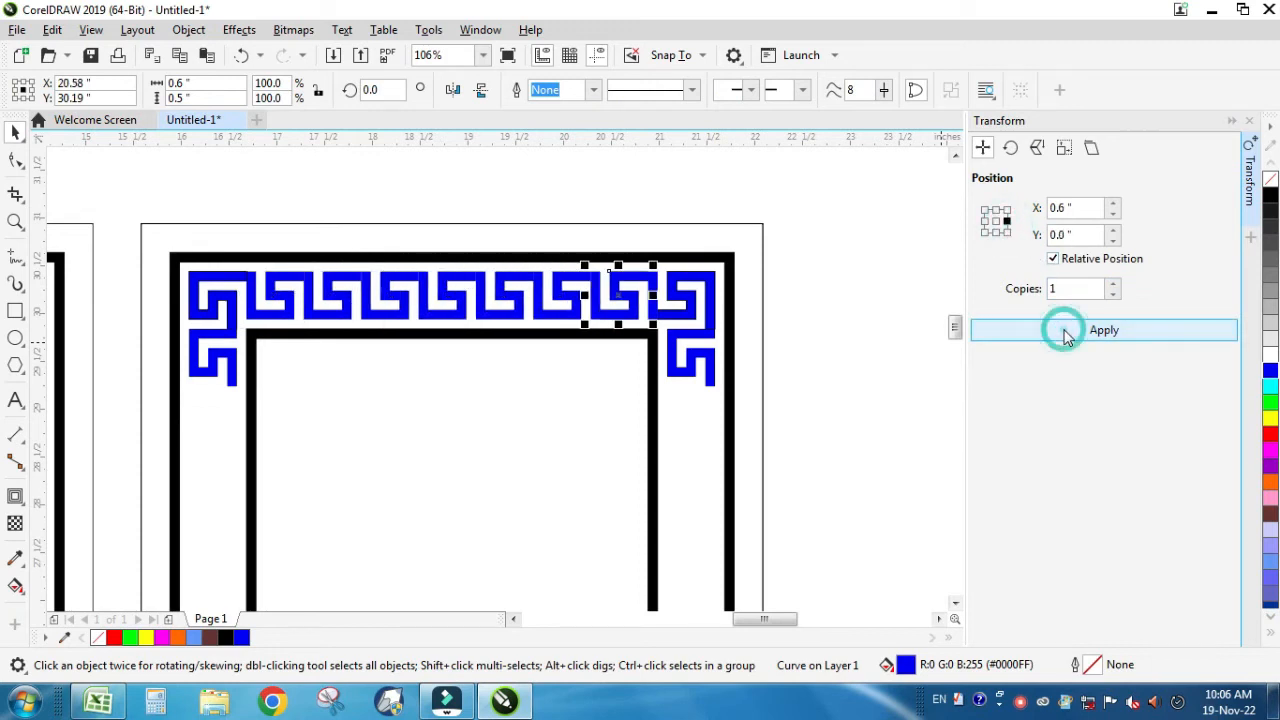
left_click(808, 364)
Remove the outline from the motif group in the duplicate's top-right corner.
key("F2")
left_click_drag(575, 262, 682, 378)
key("ctrl+z")
key("F3")
key("F3")
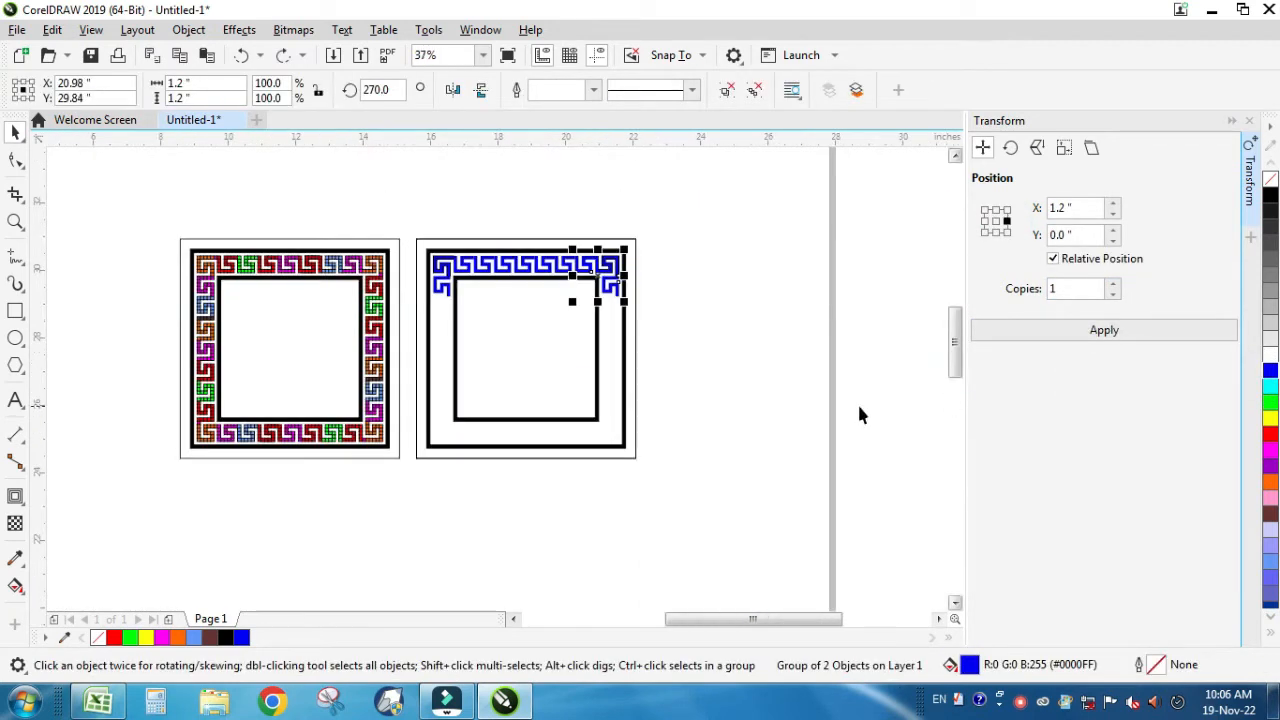
left_click_drag(640, 314, 641, 315)
right_click(1270, 179)
left_click(748, 306)
key("F2")
left_click_drag(469, 232, 692, 378)
left_click_drag(503, 272, 530, 255)
scroll(530, 255, "down", 3)
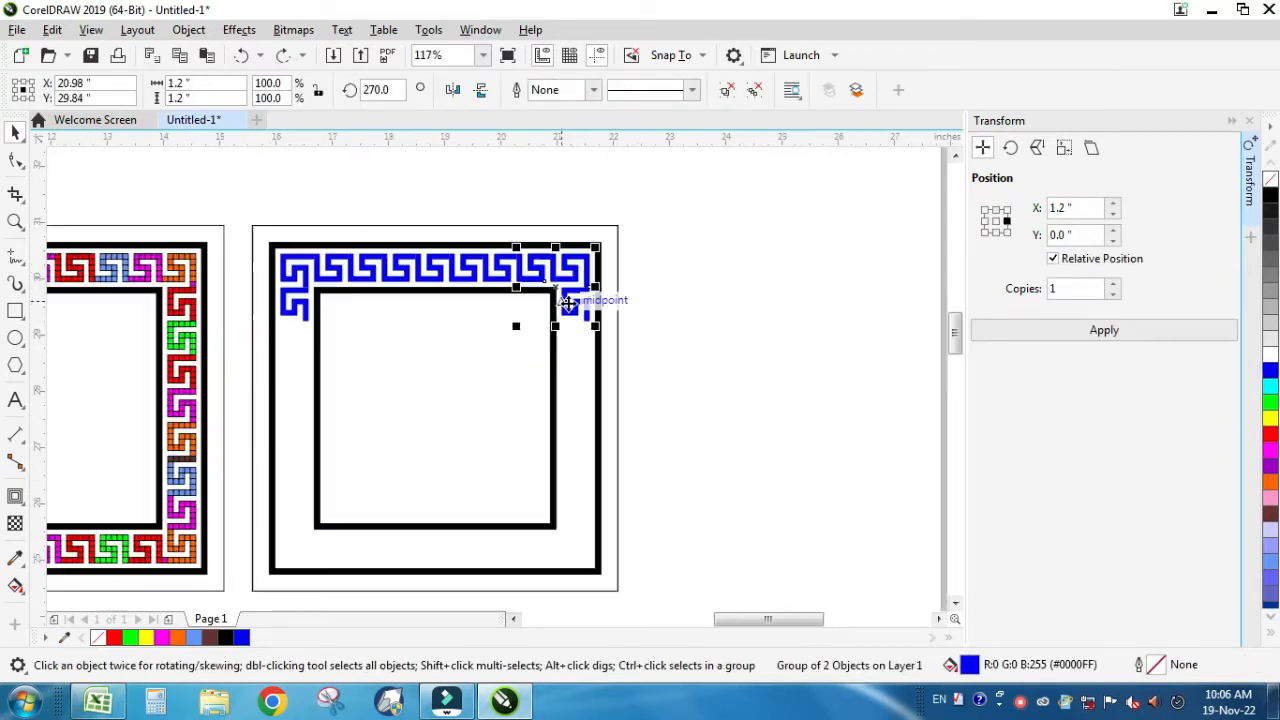
Rotate a copy of the top motif row and corners 180 degrees about the outer square's centre to form the bottom row.
left_click(710, 342)
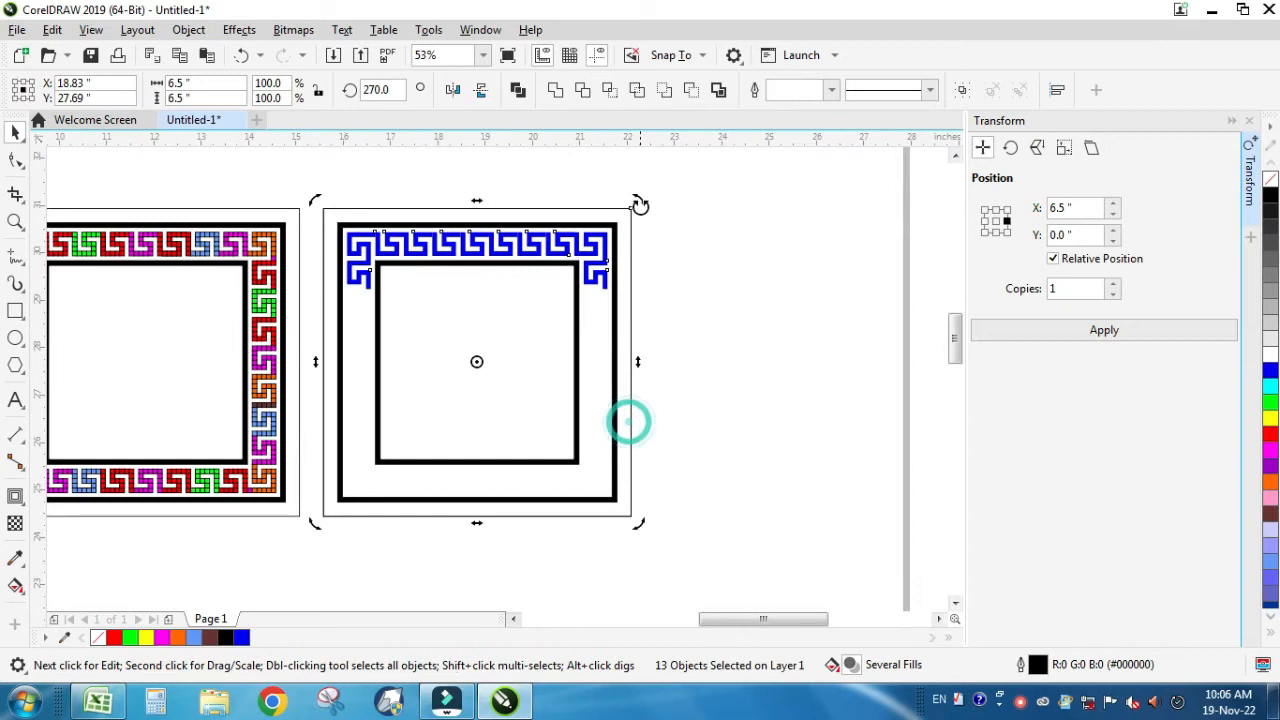
left_click_drag(640, 203, 417, 437)
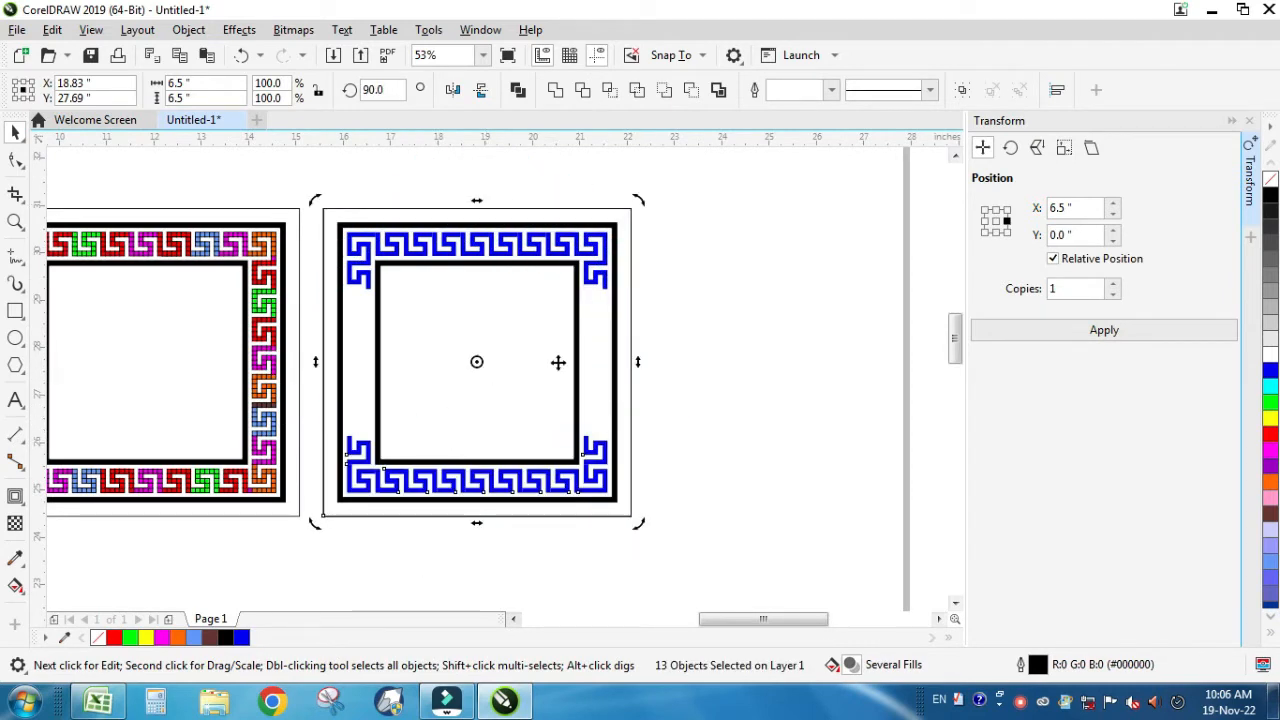
left_click(714, 341)
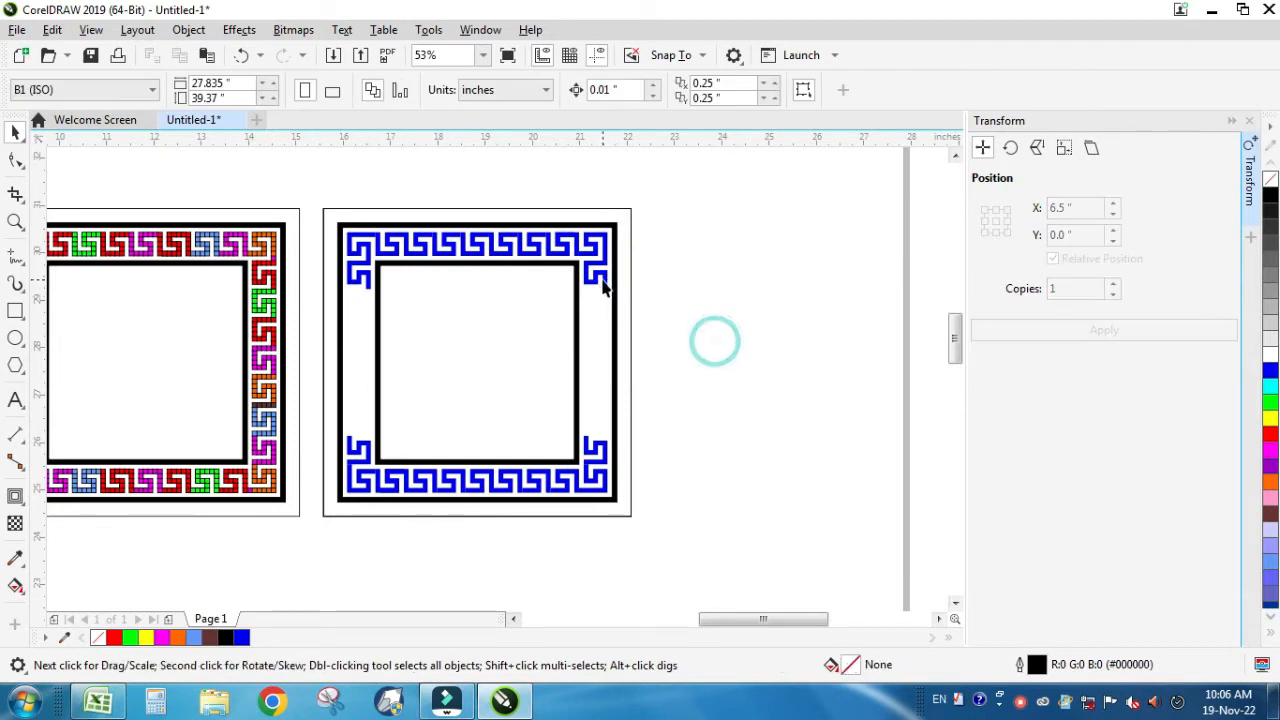
Fill the right column with copies of its upper blue motif, each offset -0.6 inch vertically.
left_click(603, 285)
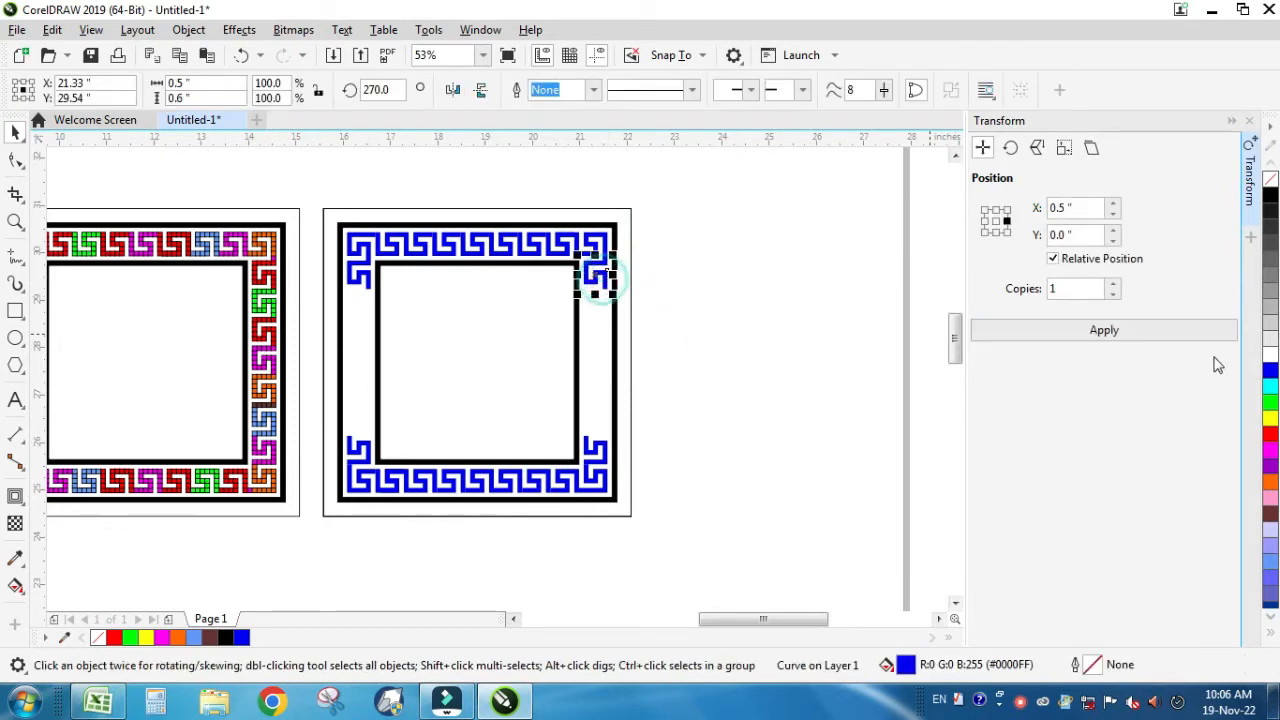
left_click(1089, 339)
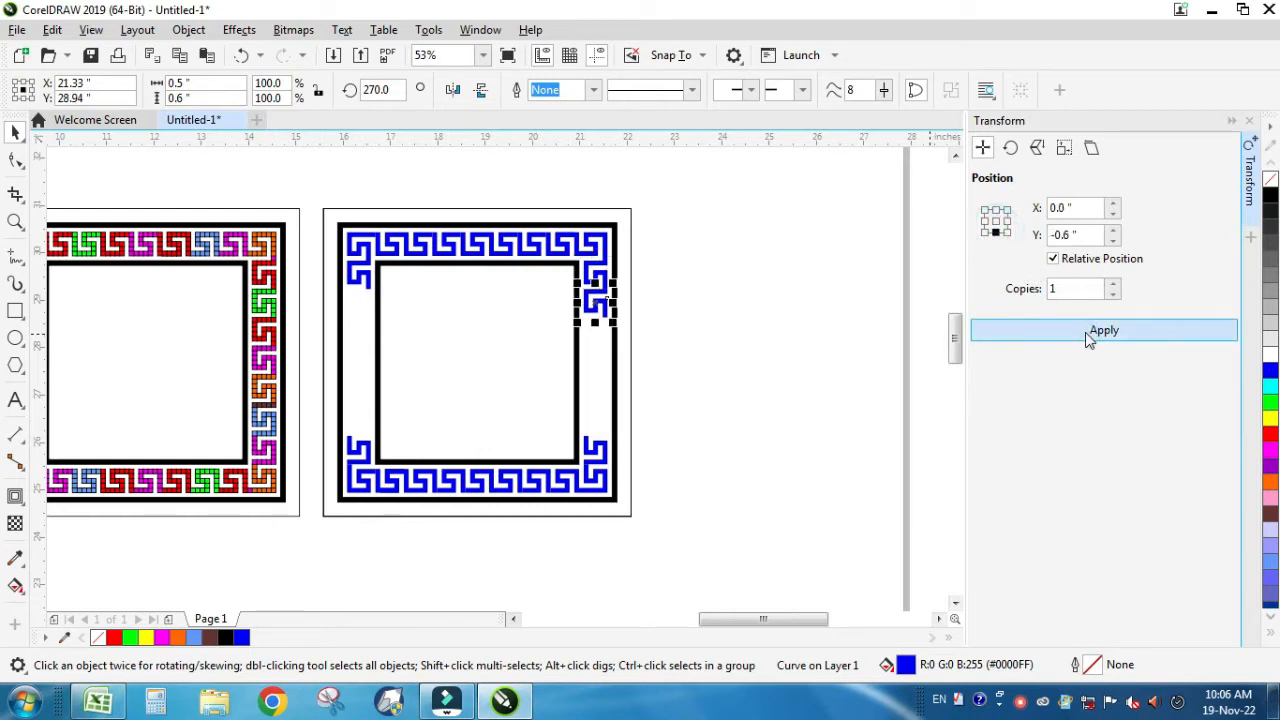
left_click(1089, 339)
left_click(1087, 335)
left_click(1087, 335)
left_click(763, 369)
Fill the left column with copies of its upper blue motif, each offset -0.6 inch vertically.
left_click(372, 282)
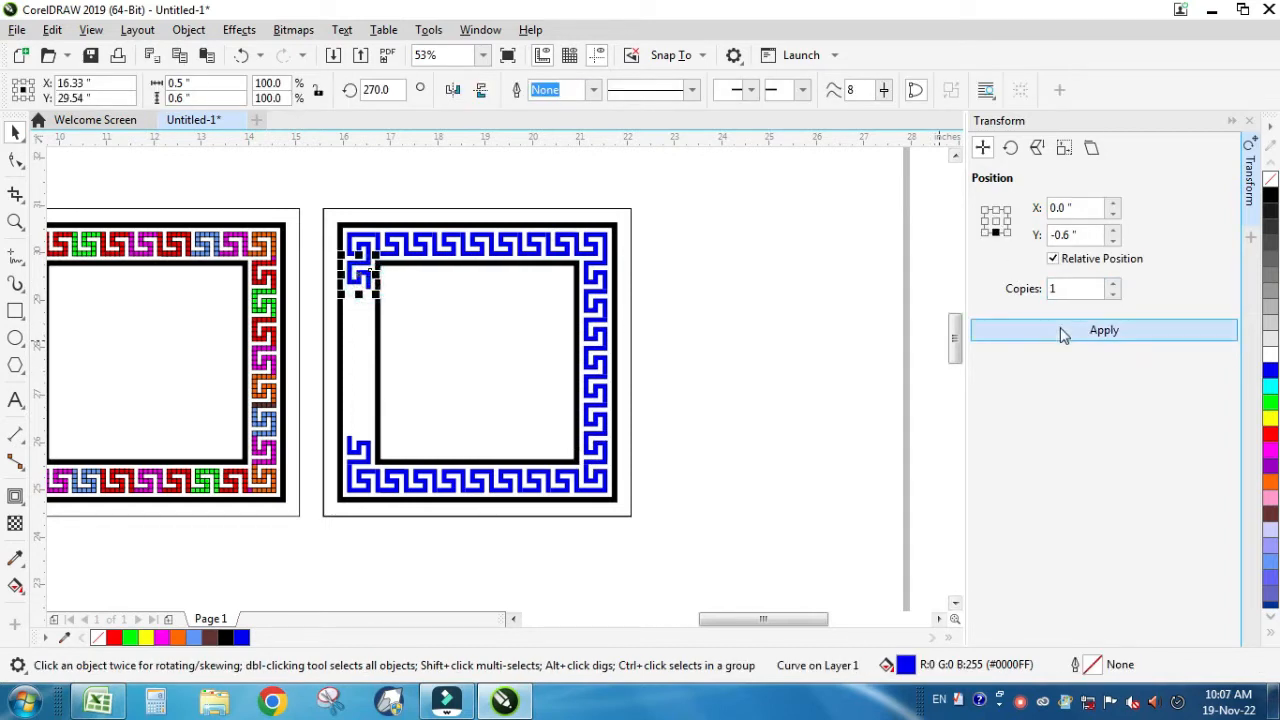
left_click(1064, 335)
left_click(1064, 335)
left_click(1064, 335)
left_click(1064, 335)
left_click(1064, 335)
left_click(1064, 335)
left_click(731, 394)
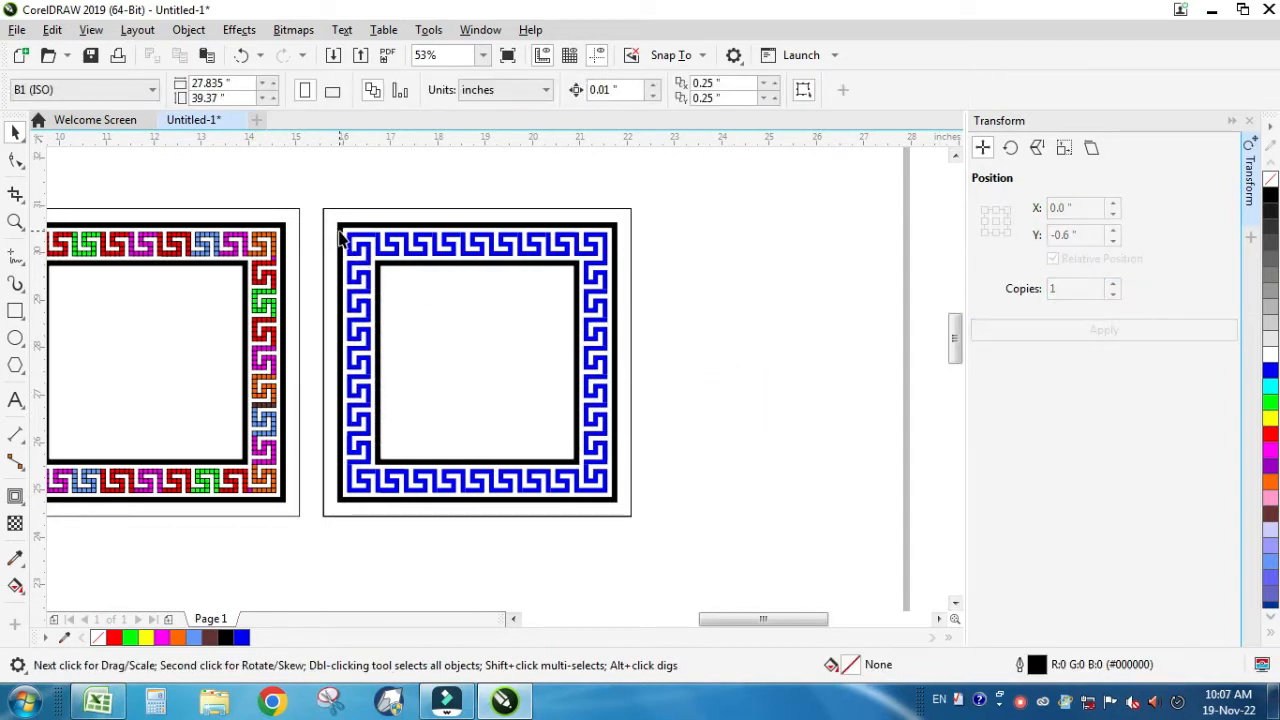
left_click_drag(612, 501, 613, 501)
key("Delete")
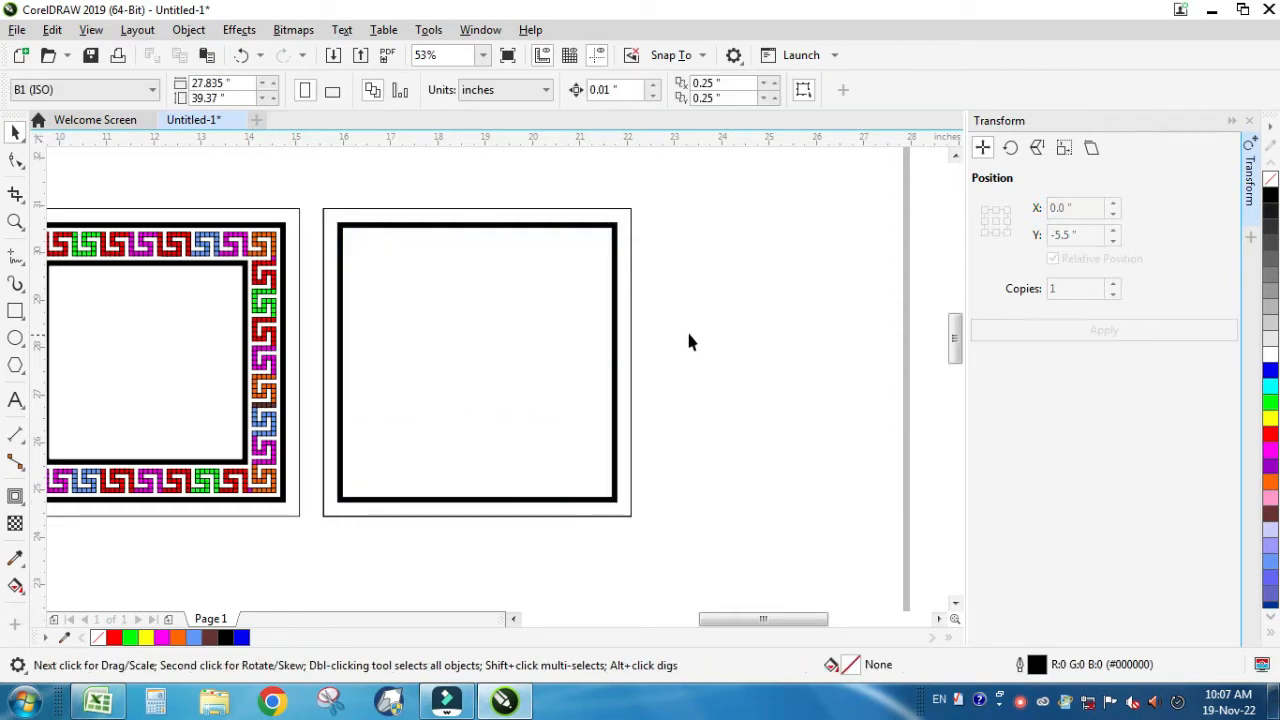
key("ctrl+z")
left_click(563, 266)
left_click(614, 234)
key("Delete")
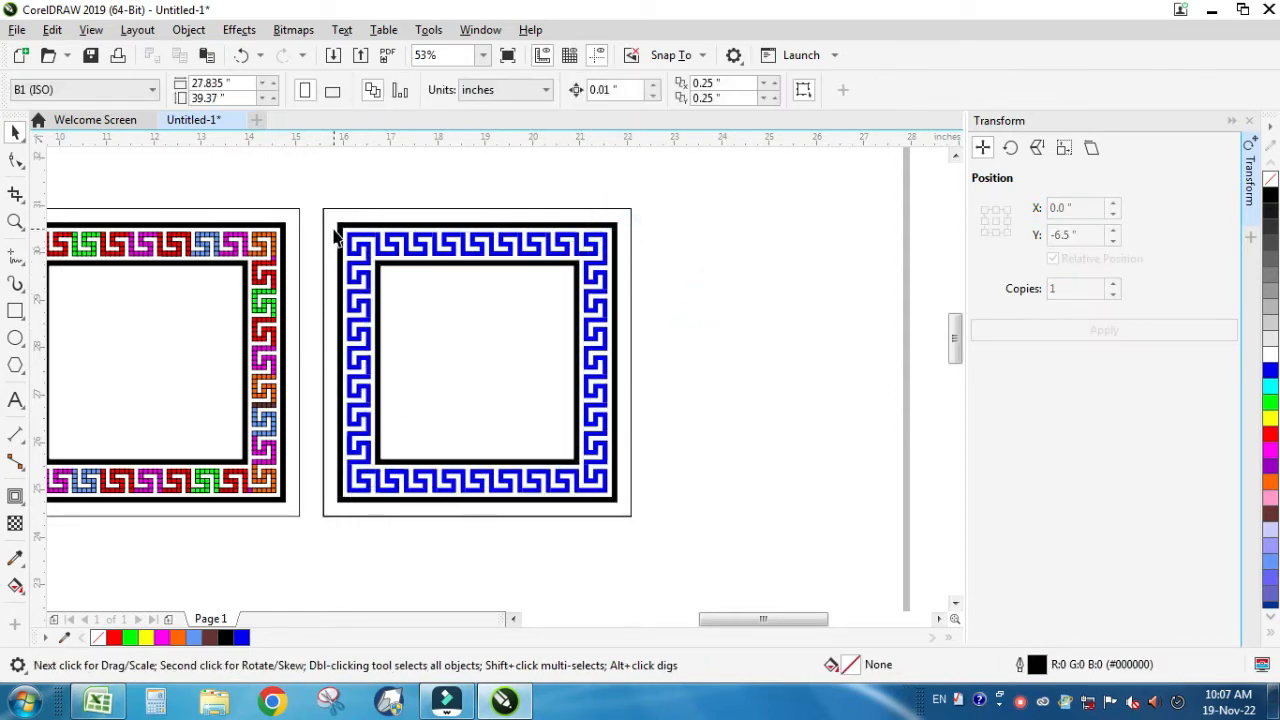
key("ctrl+z")
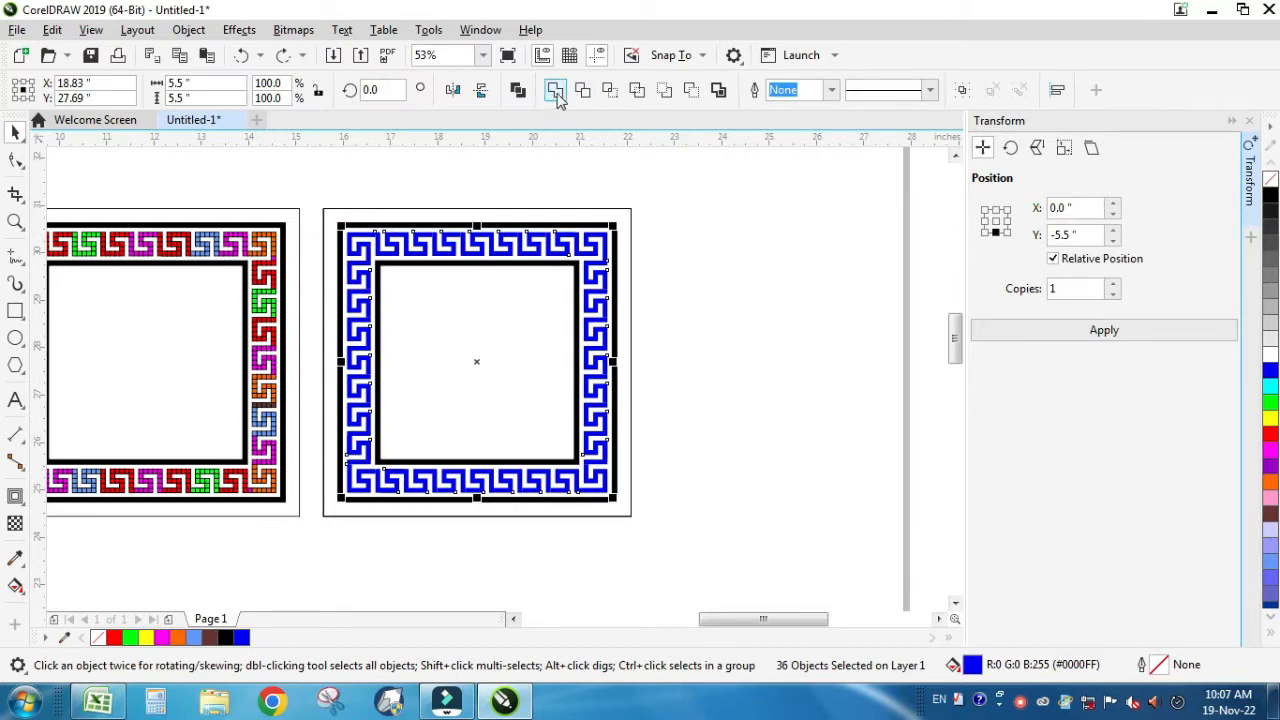
Place a red sample of three corner motifs inside the duplicate frame and fill its corner motif with blue.
left_click(740, 290)
left_click(566, 250)
left_click_drag(552, 284, 552, 280)
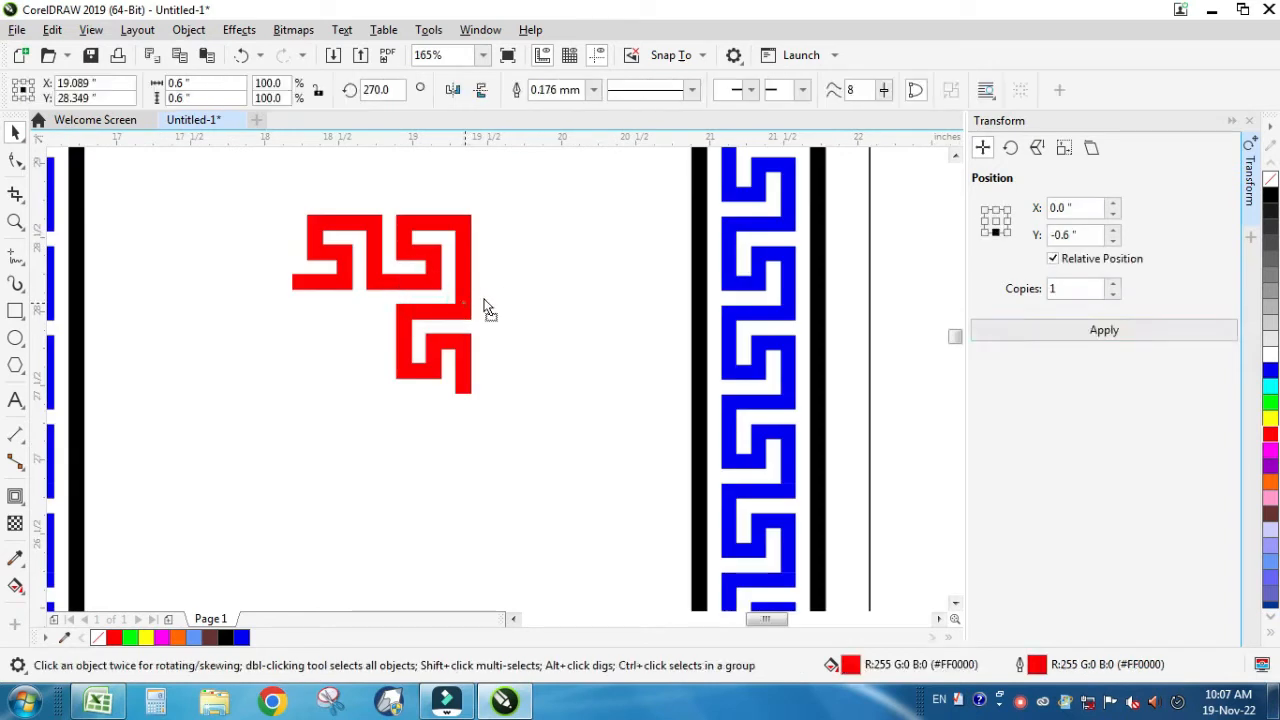
left_click(468, 300)
left_click(1270, 370)
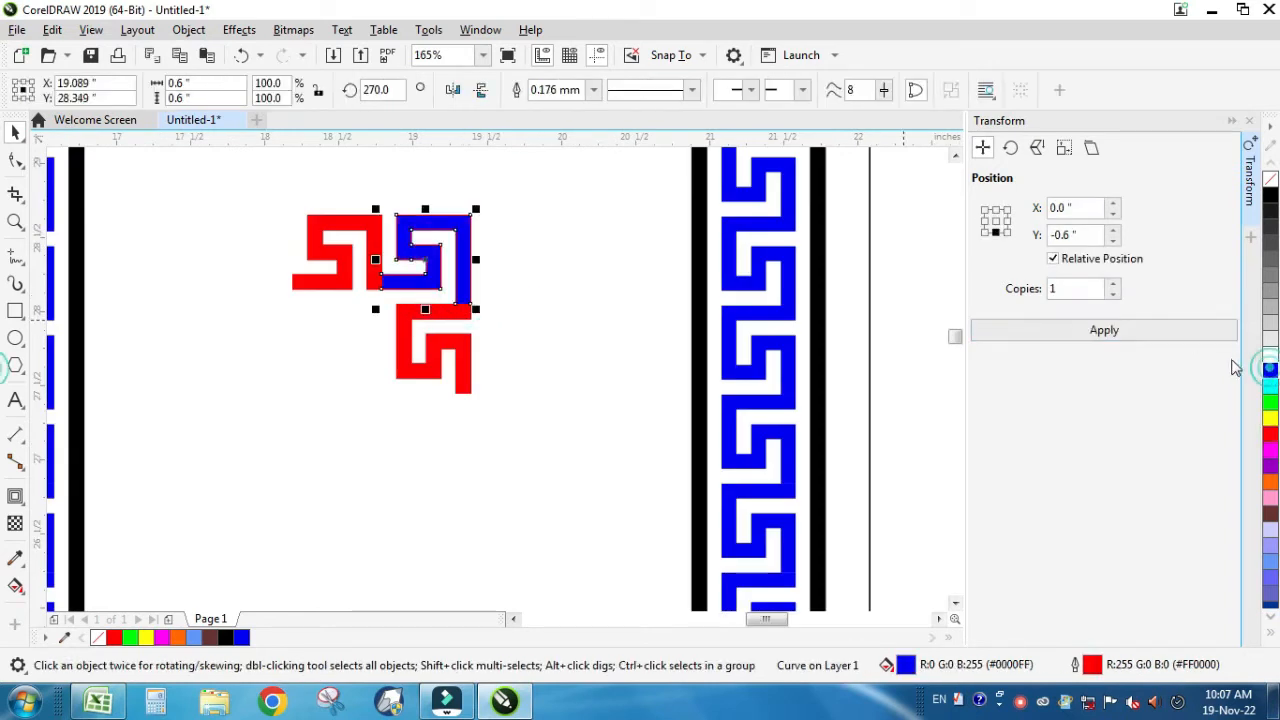
Move the three-motif sample outside the duplicate on its right and enlarge it to about 2.66 inches square.
scroll(472, 361, "down", 3)
left_click_drag(434, 303, 541, 420)
left_click_drag(475, 345, 749, 347)
left_click(704, 298)
left_click_drag(643, 240, 848, 436)
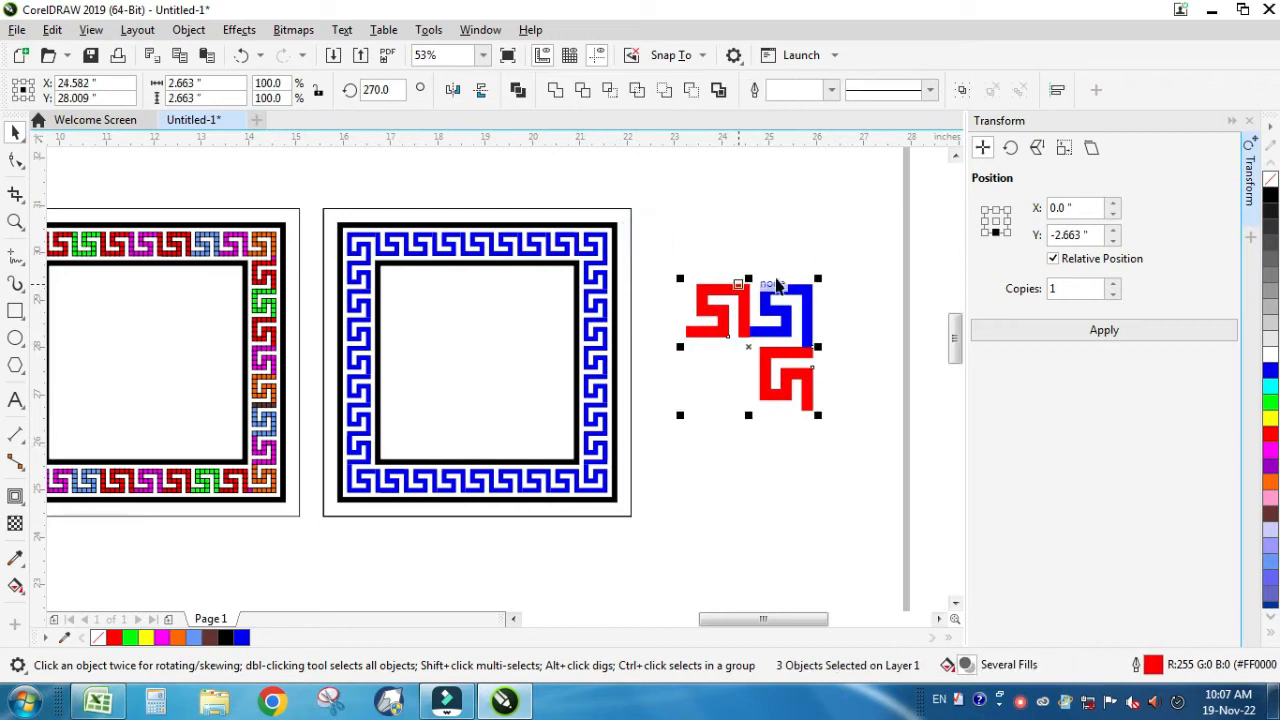
left_click(748, 431)
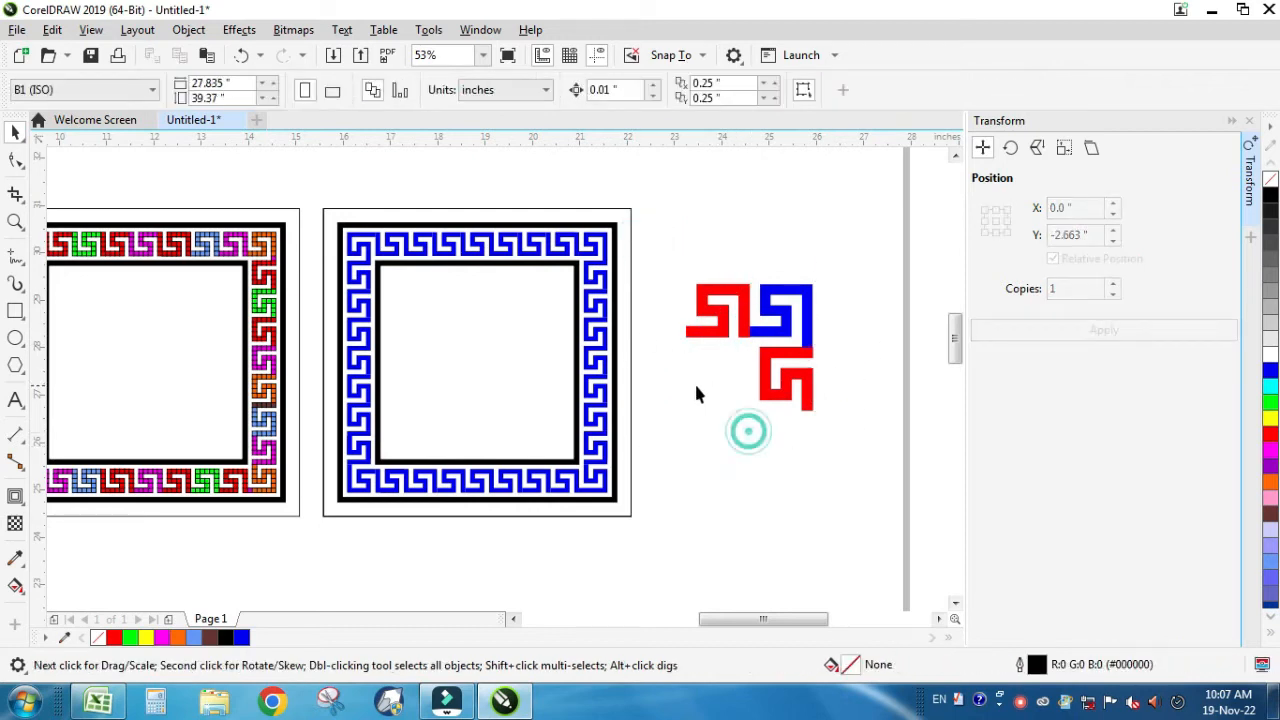
Draw an ellipse about 3.7 by 4.06 inches around the motif sample and add a text note beginning "only make the de".
left_click(15, 338)
left_click_drag(660, 244, 847, 447)
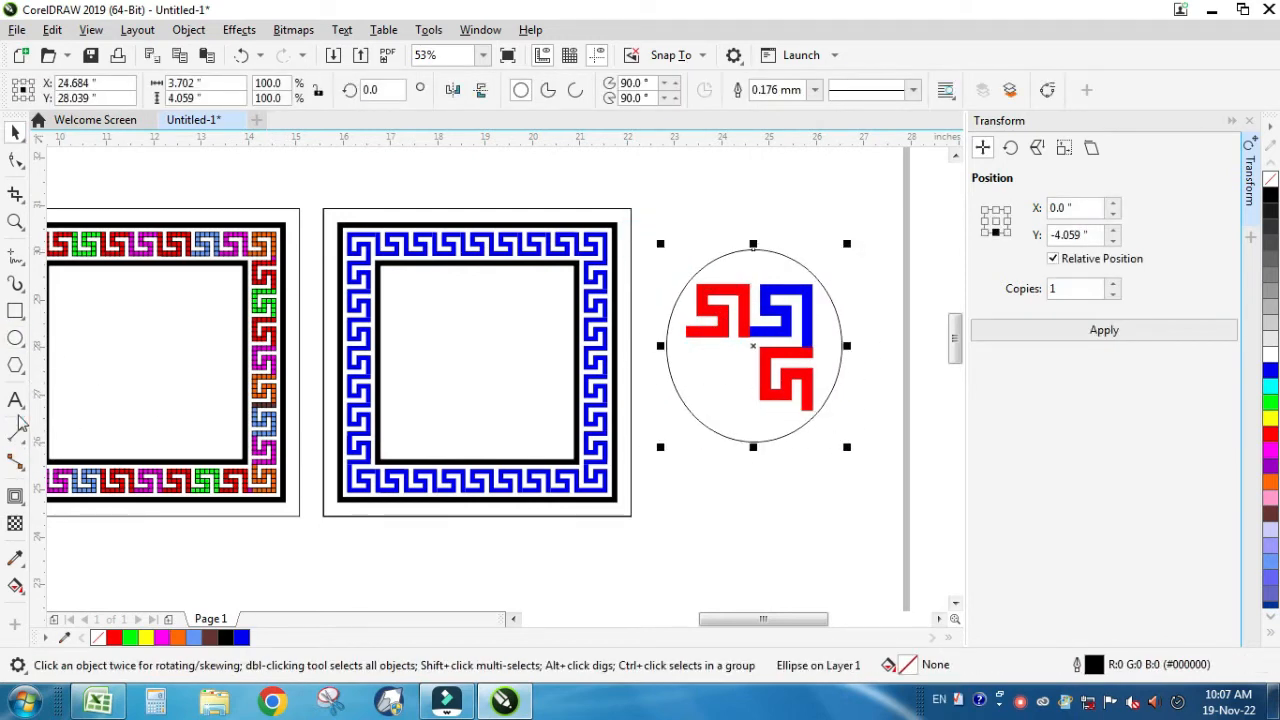
left_click(16, 400)
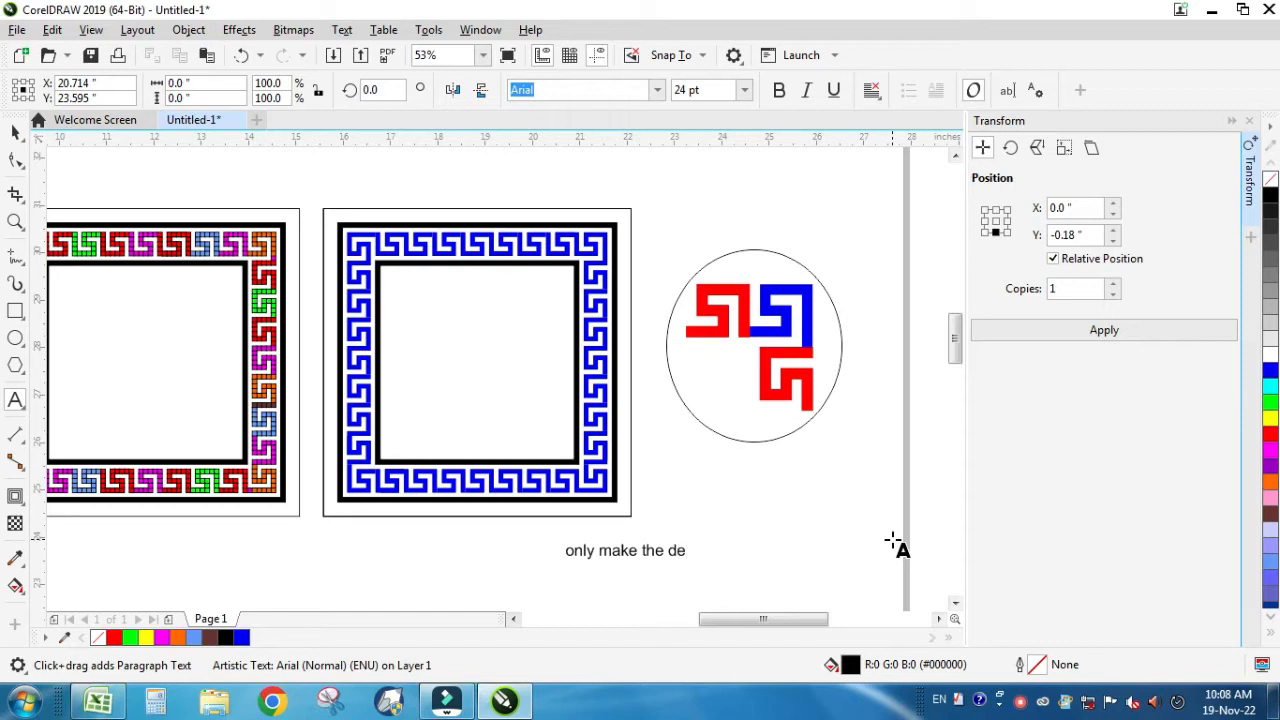
left_click(15, 132)
left_click_drag(643, 562, 758, 248)
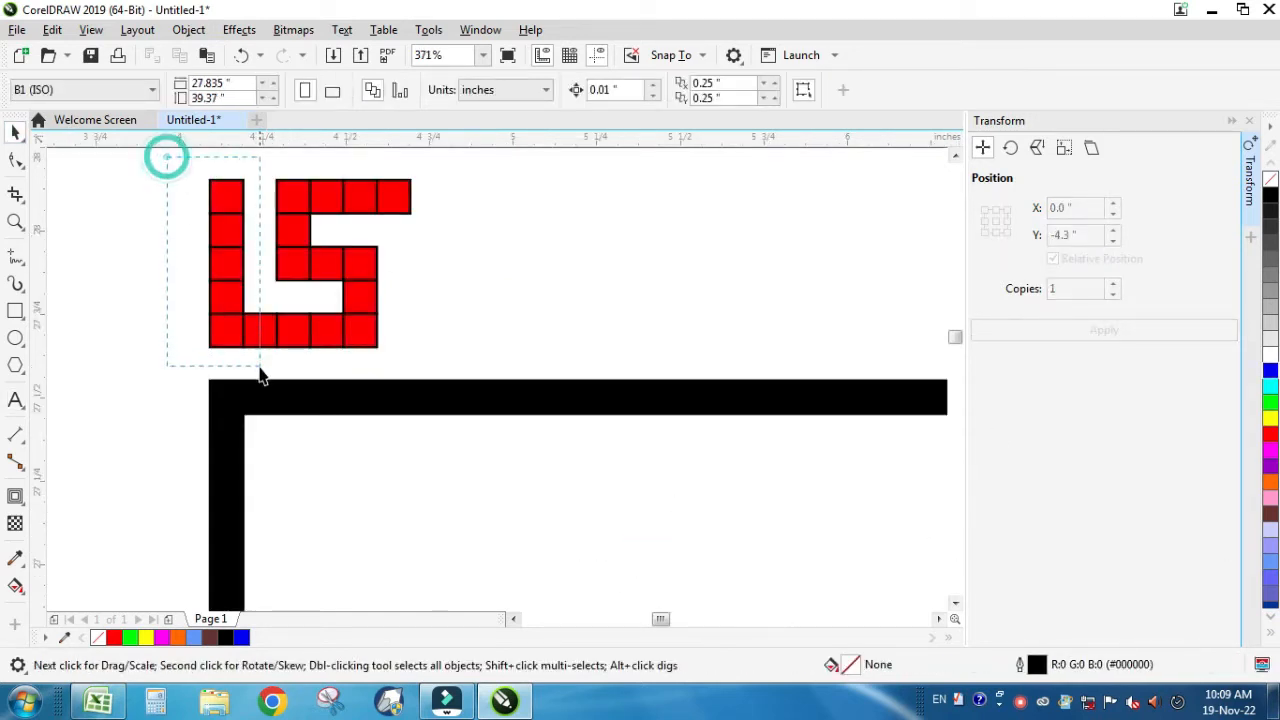
Delete the left column of cells from the red motif, keeping only its S-shaped part.
left_click(216, 262)
left_click(242, 261)
left_click(765, 88)
left_click_drag(165, 164, 251, 376)
key("Delete")
left_click(258, 330)
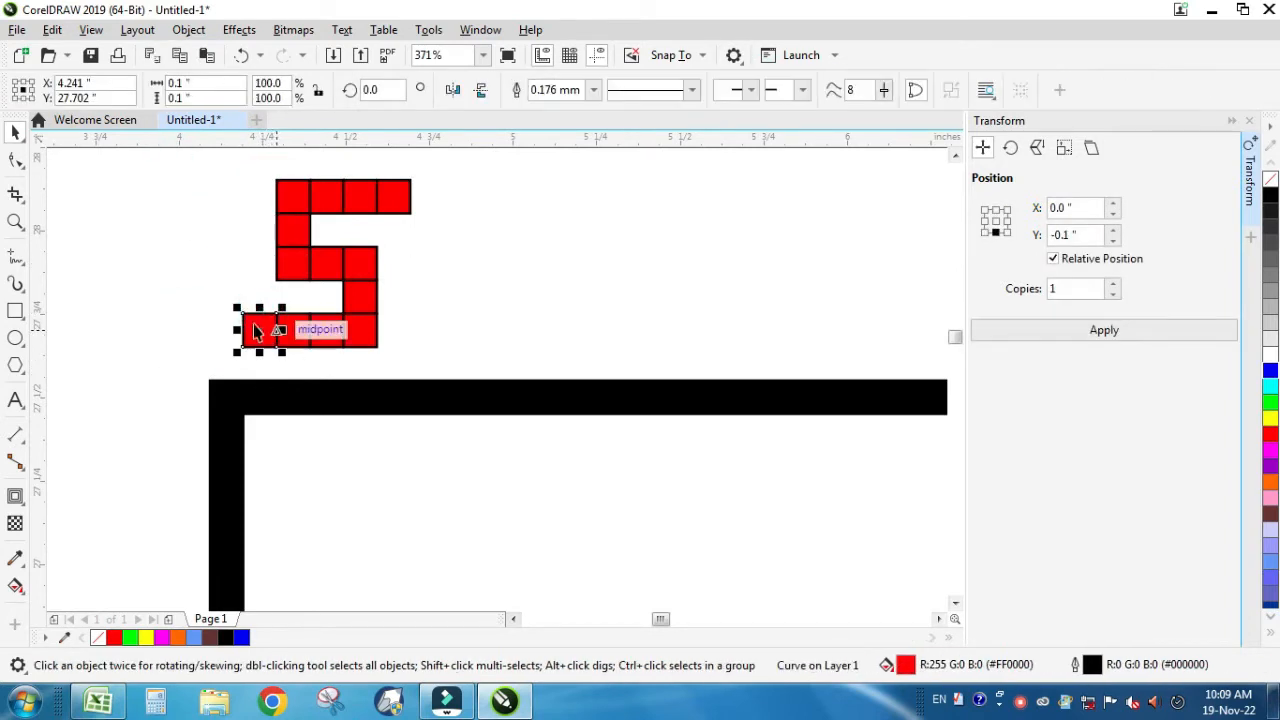
Trim the S motif's two end cells to half width and weld all cells into one 0.4 by 0.5 inch shape.
left_click(16, 258)
key("F2")
left_click_drag(221, 289, 338, 376)
left_click(16, 161)
left_click_drag(327, 447, 418, 457)
scroll(460, 450, "down", 4)
key("F2")
left_click_drag(406, 237, 706, 487)
left_click(558, 250)
left_click_drag(595, 185, 558, 293)
left_click(600, 245)
key("F3")
key("space")
left_click_drag(390, 235, 628, 466)
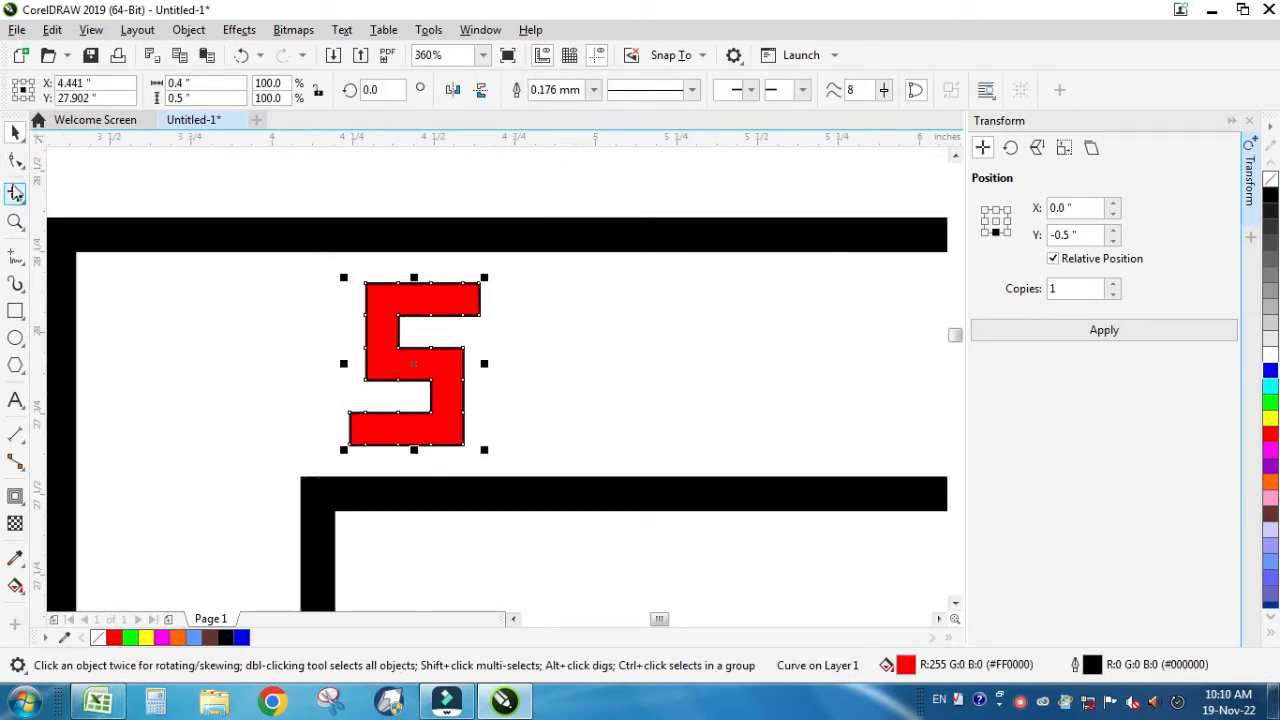
Remove the redundant nodes along the straight edges of the welded S motif.
left_click(15, 160)
left_click_drag(408, 262, 469, 325)
key("Delete")
key("Delete")
left_click_drag(343, 306, 442, 456)
key("Delete")
key("Delete")
key("Delete")
key("Delete")
left_click_drag(480, 377, 441, 422)
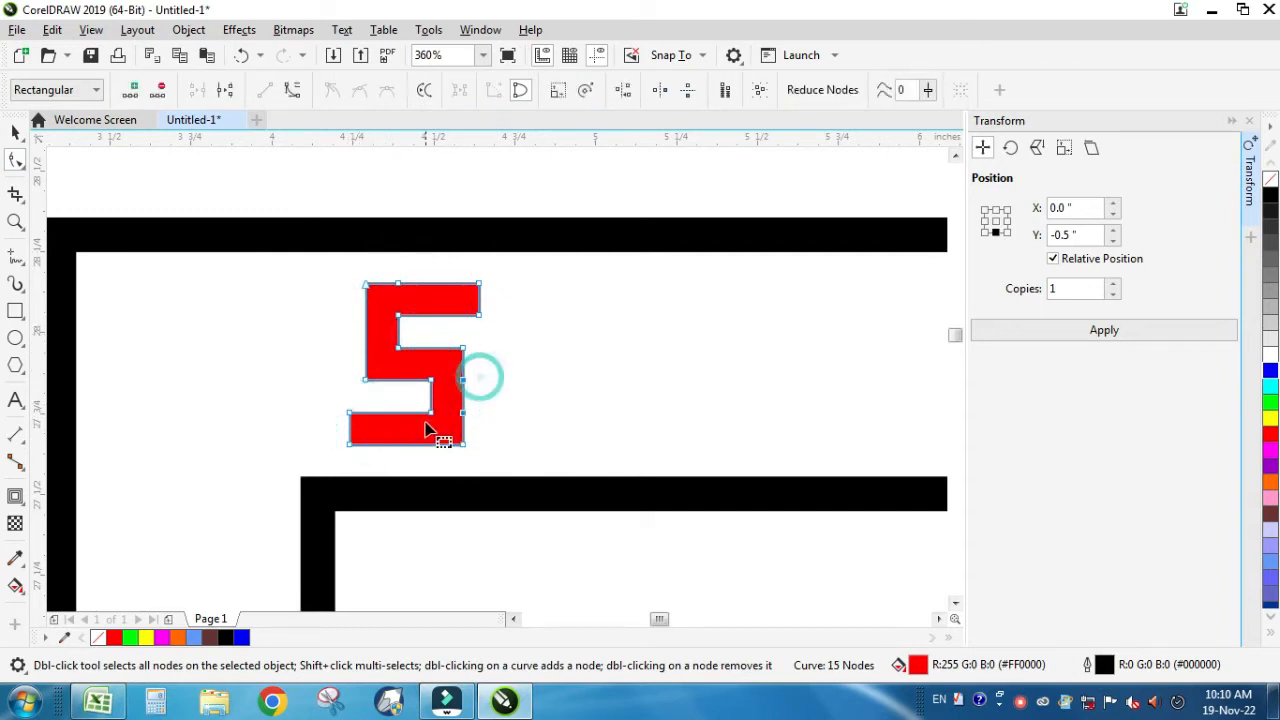
Pair the S motif with a mirrored copy and repeat the 0.8 inch wide pair across the frame's upper band to make six pairs.
key("space")
left_click_drag(346, 367, 850, 660)
scroll(540, 385, "down", 5)
key("F2")
left_click_drag(300, 178, 372, 210)
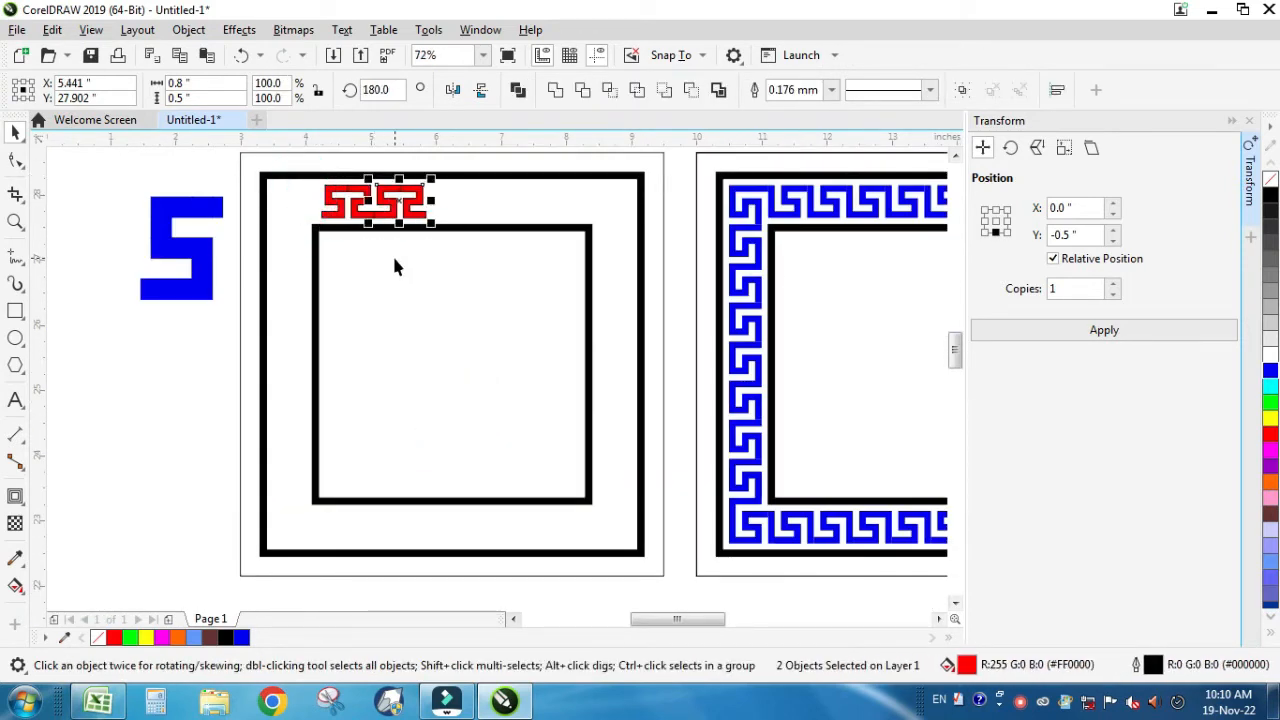
key("ctrl+r")
key("ctrl+r")
key("ctrl+r")
key("ctrl+r")
Group the motif row and centre it horizontally with the inner black frame.
left_click_drag(297, 178, 643, 251)
key("ctrl+g")
left_click(591, 265, "shift")
key("c")
scroll(412, 292, "down", 1)
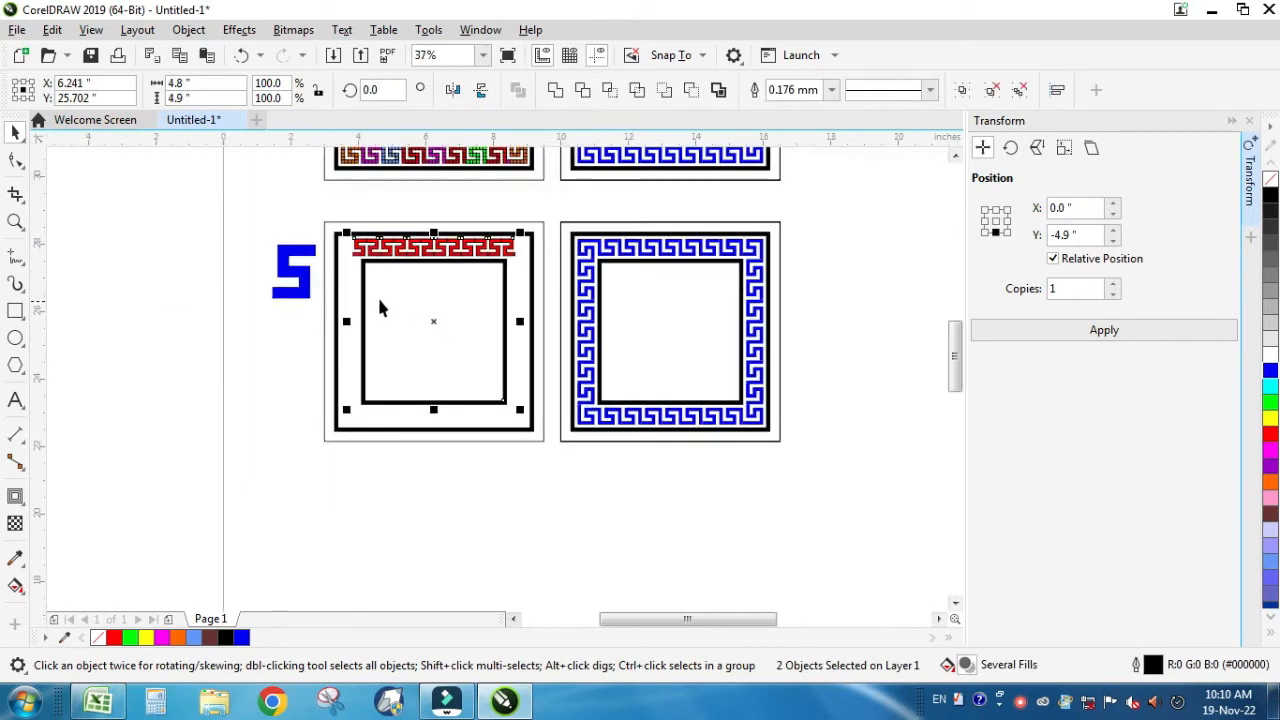
key("F2")
left_click_drag(289, 220, 600, 344)
left_click(485, 344)
scroll(296, 302, "down", 2)
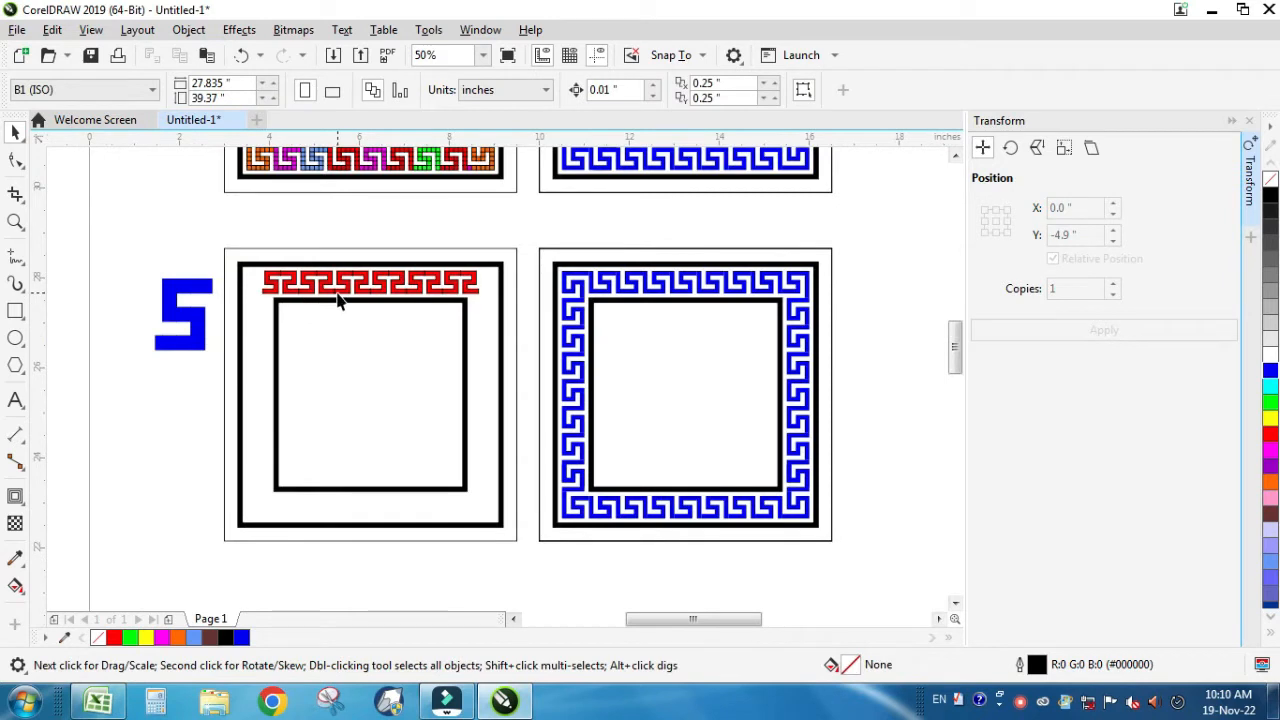
Add a rotated copy of the motif row as the left column and move the top row 0.2 inch left.
left_click(343, 276)
left_click(369, 250, "shift")
left_click_drag(529, 547, 443, 327)
right_click(443, 327)
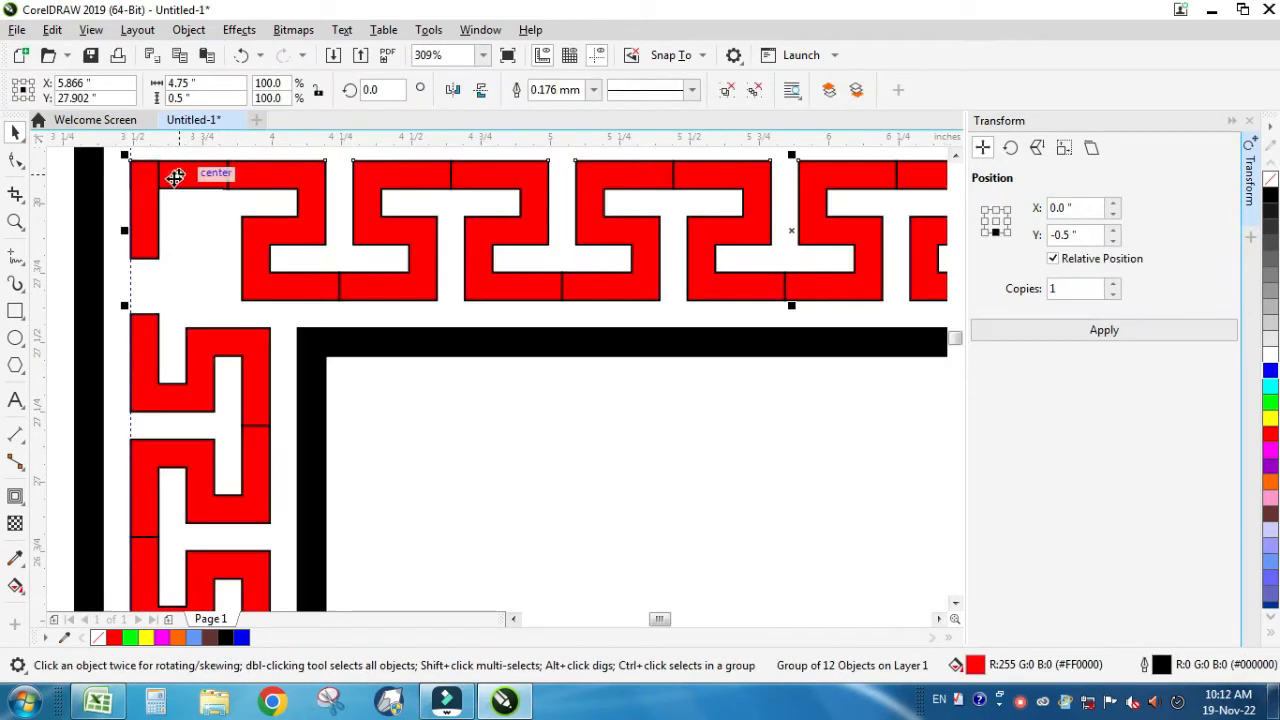
key("Left")
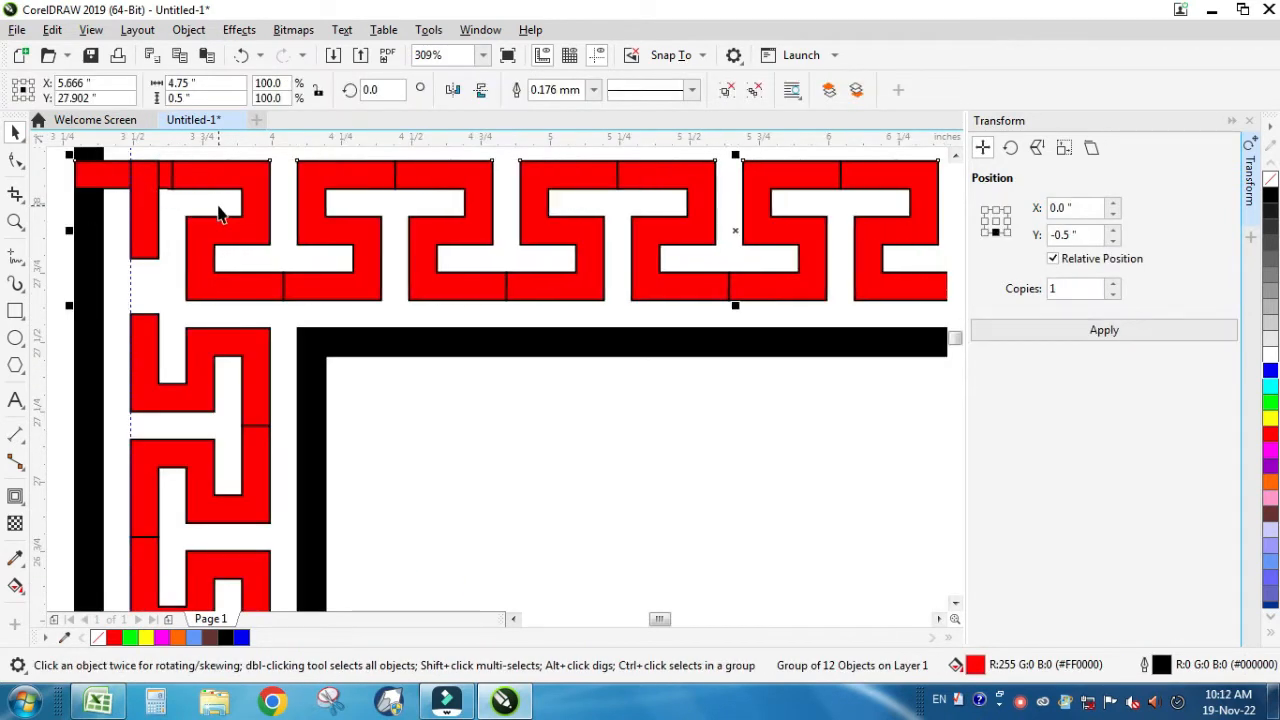
scroll(143, 194, "down", 3)
scroll(126, 169, "up", 4)
Remove the top-row piece overlapping the outer band and stretch the vertical corner bar down to 0.597 inch, reaching the left column.
left_click(748, 104)
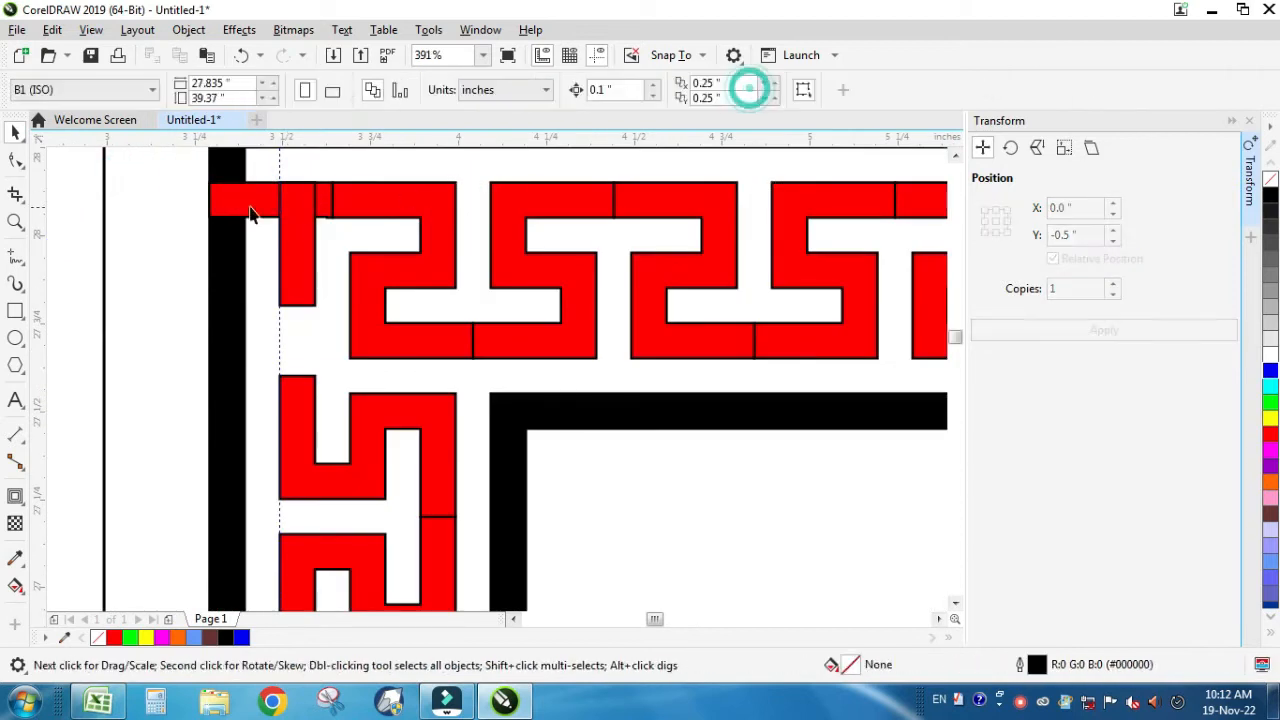
left_click(297, 280)
left_click_drag(297, 308, 296, 378)
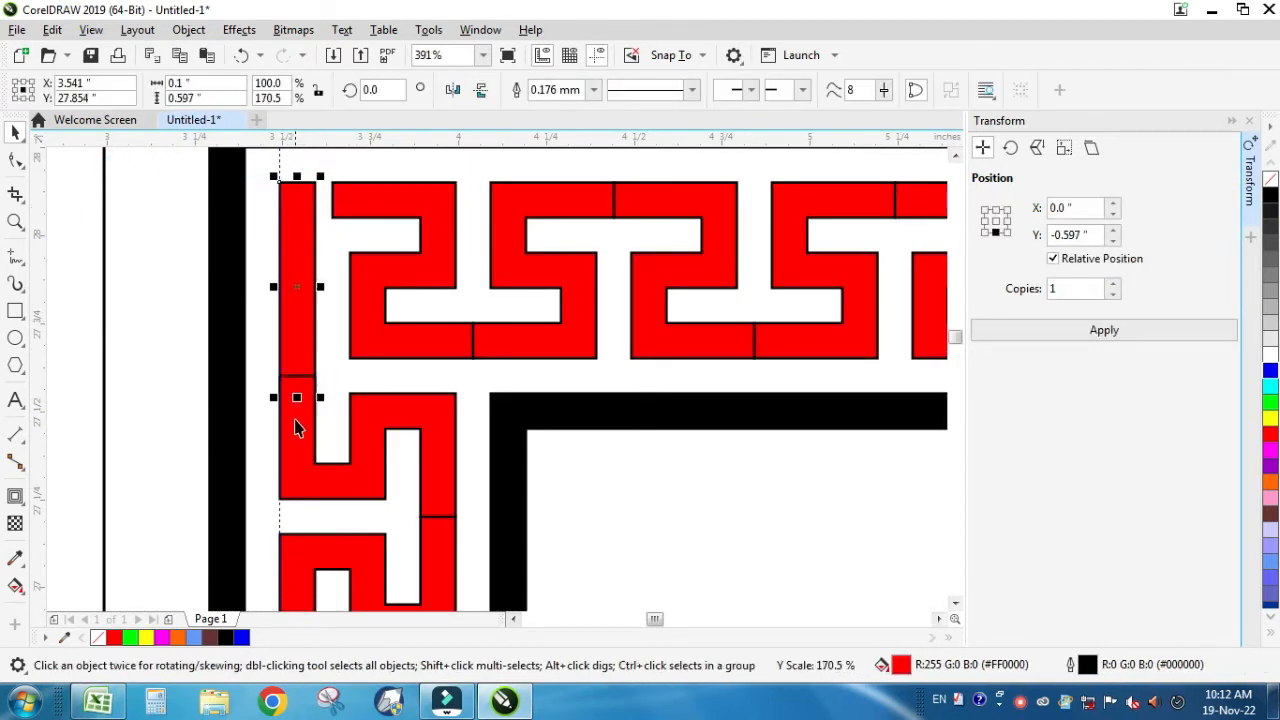
left_click(293, 422, "shift")
key("Escape")
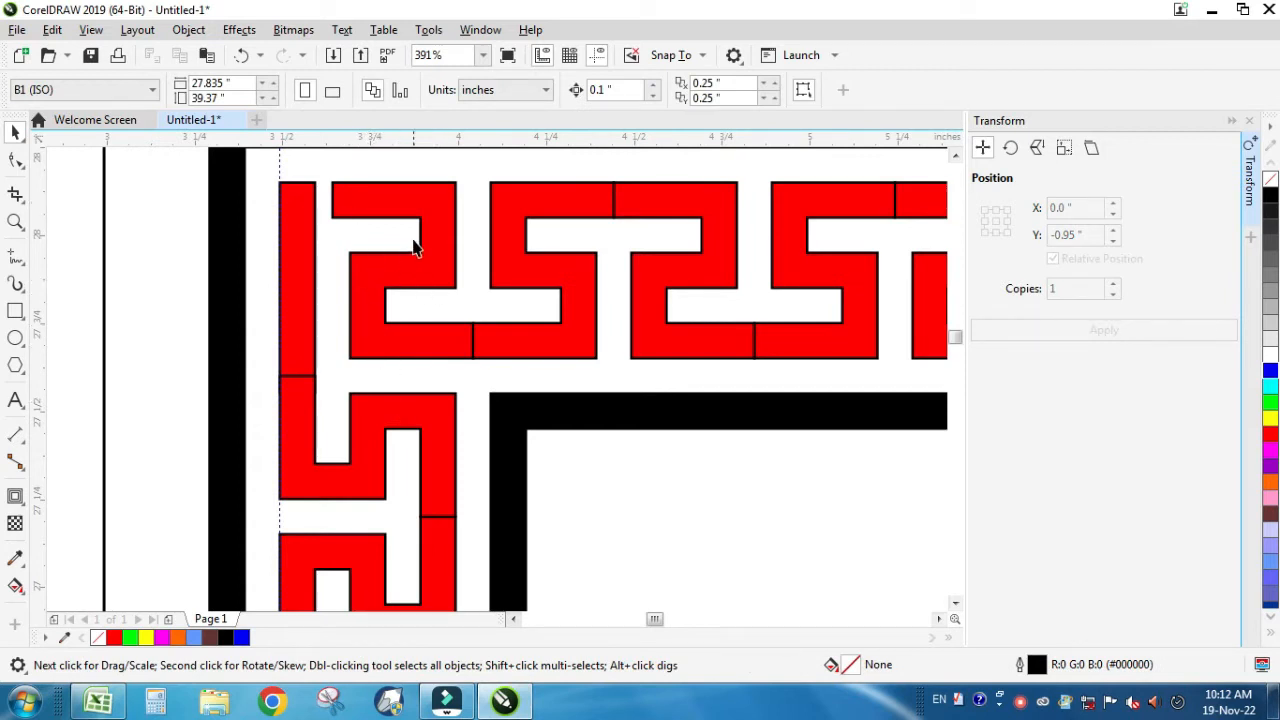
Close the gap between the corner bar and the first motif of the top row.
scroll(520, 300, "down", 2)
key("F2")
left_click_drag(382, 232, 883, 447)
key("F2")
left_click_drag(100, 232, 420, 405)
key("F10")
left_click(433, 269)
left_click_drag(386, 240, 451, 320)
key("Left")
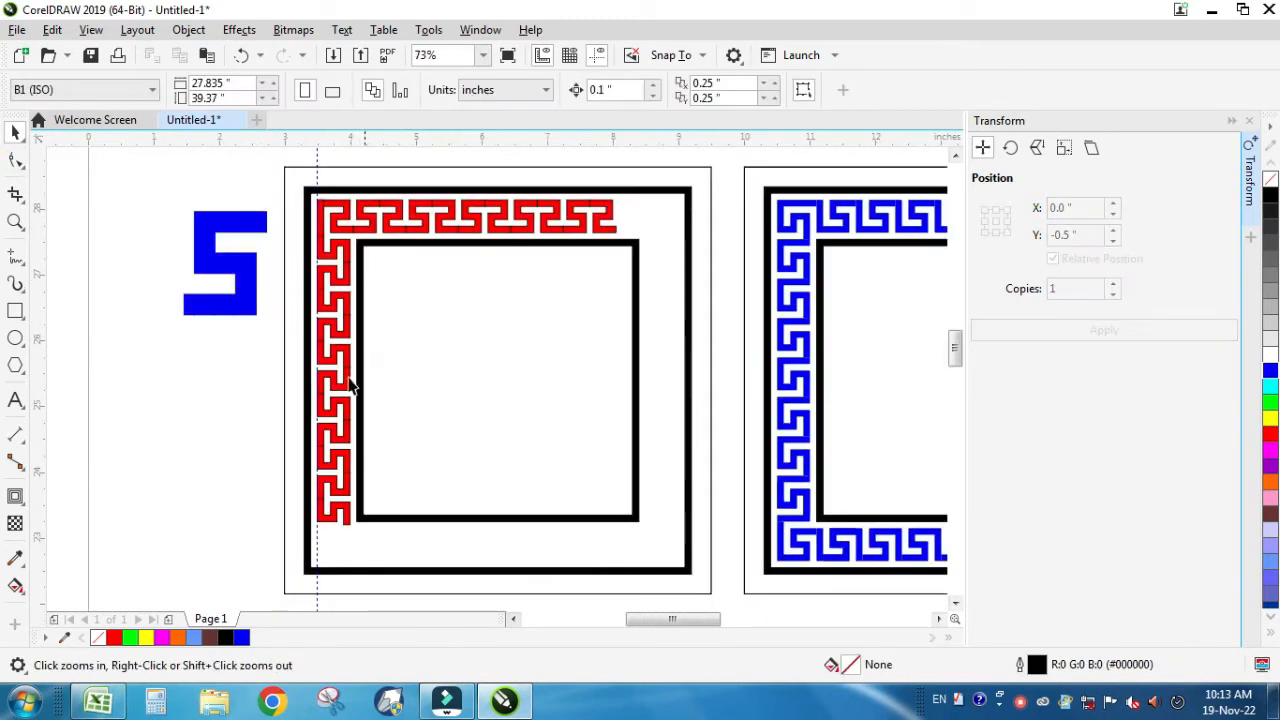
Delete the lower motifs of the left column and the last motifs at the right end of the top row.
left_click(333, 406)
left_click_drag(231, 402, 434, 548)
key("Delete")
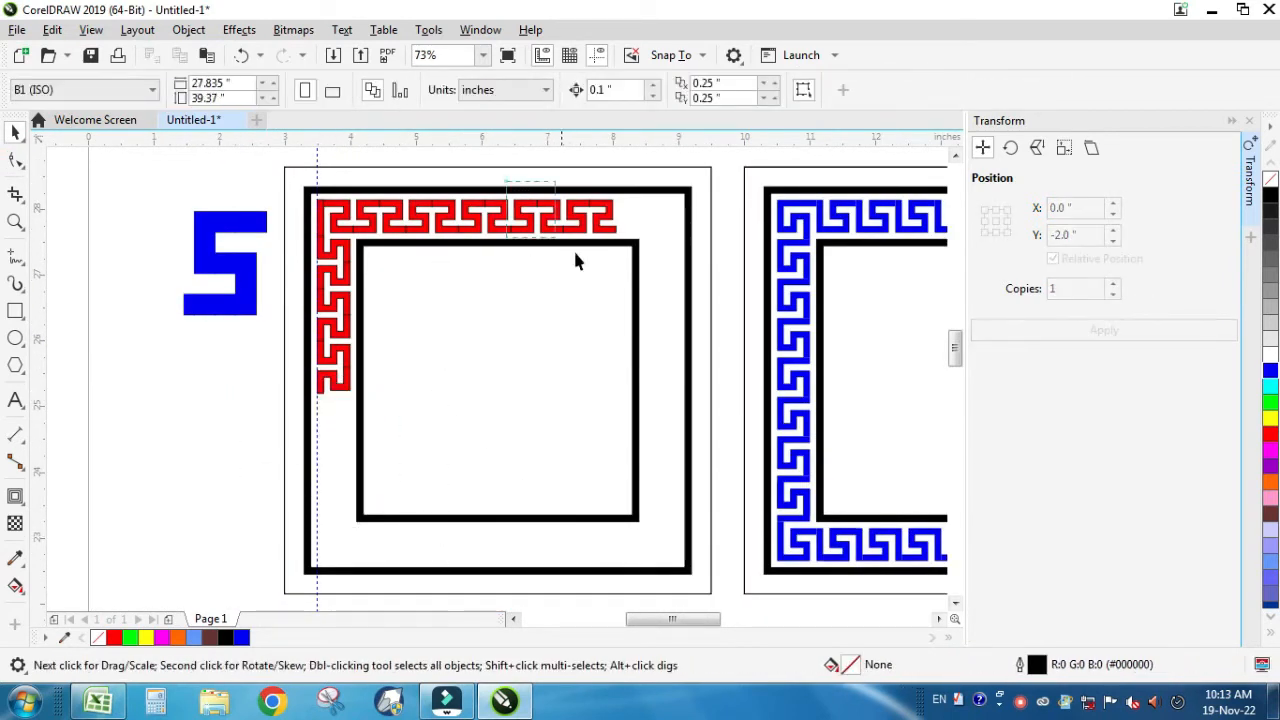
left_click_drag(575, 253, 652, 275)
key("Delete")
scroll(660, 460, "down", 2)
key("F2")
left_click_drag(487, 383, 870, 595)
left_click_drag(776, 202, 396, 455)
key("Delete")
Try to copy the top row's last motif with a 0.4 inch horizontal offset and undo it.
left_click(202, 278)
left_click_drag(169, 233, 232, 320)
key("F2")
left_click_drag(203, 210, 560, 505)
left_click(377, 302)
key("F2")
left_click_drag(203, 157, 763, 557)
left_click(475, 206)
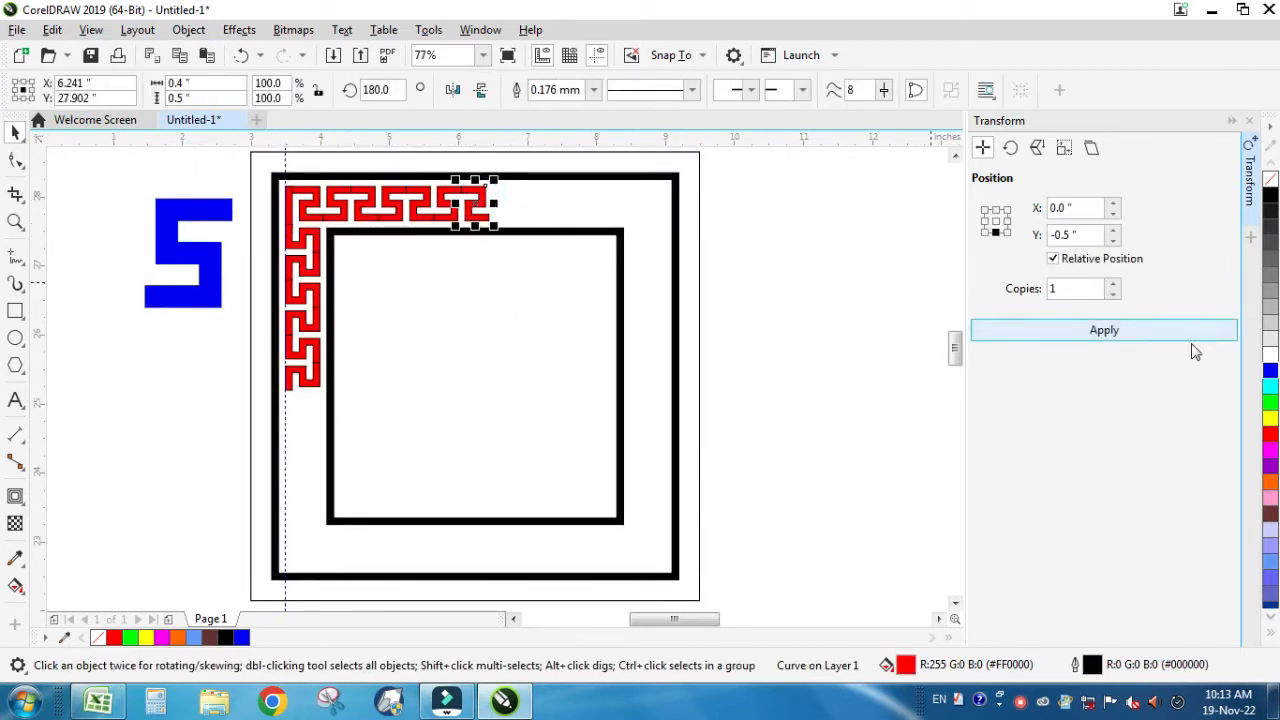
left_click(1066, 329)
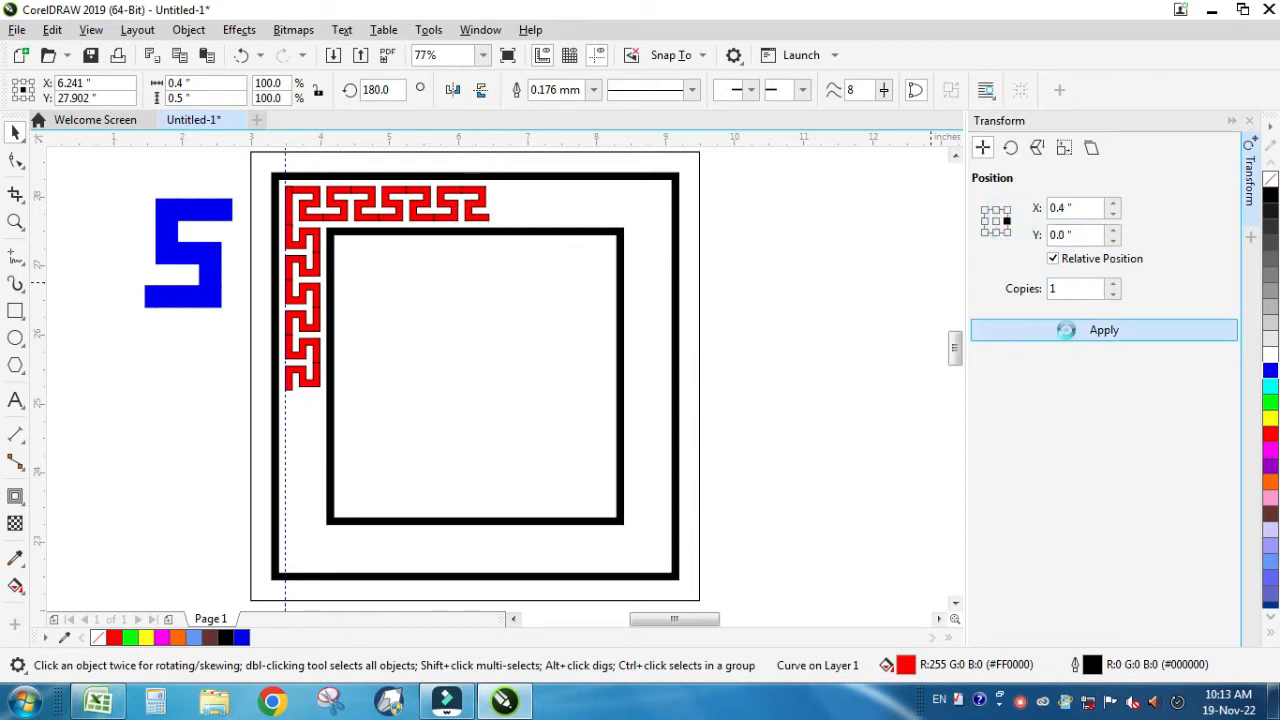
left_click(817, 343)
key("ctrl+z")
Copy the top row's last two motifs with a 0.8 inch horizontal offset and delete the final motif.
left_click_drag(545, 225, 424, 163)
left_click(1081, 330)
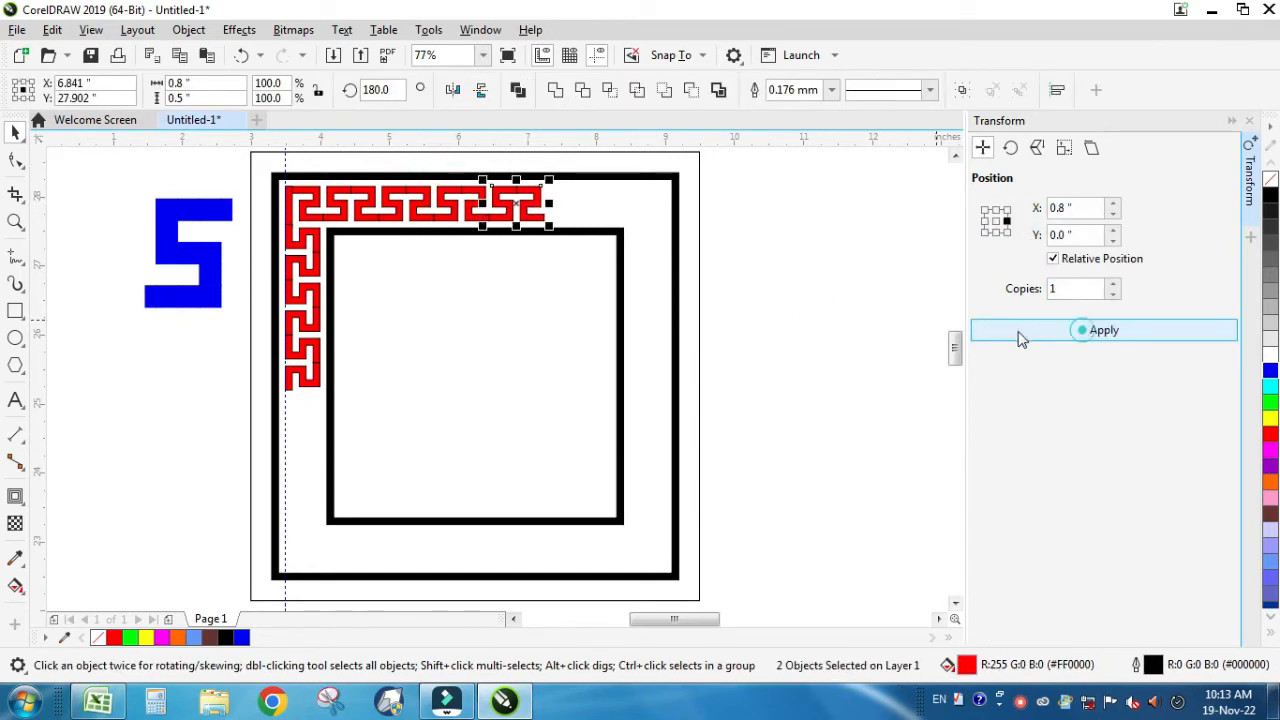
left_click(823, 320)
left_click(536, 207)
key("Delete")
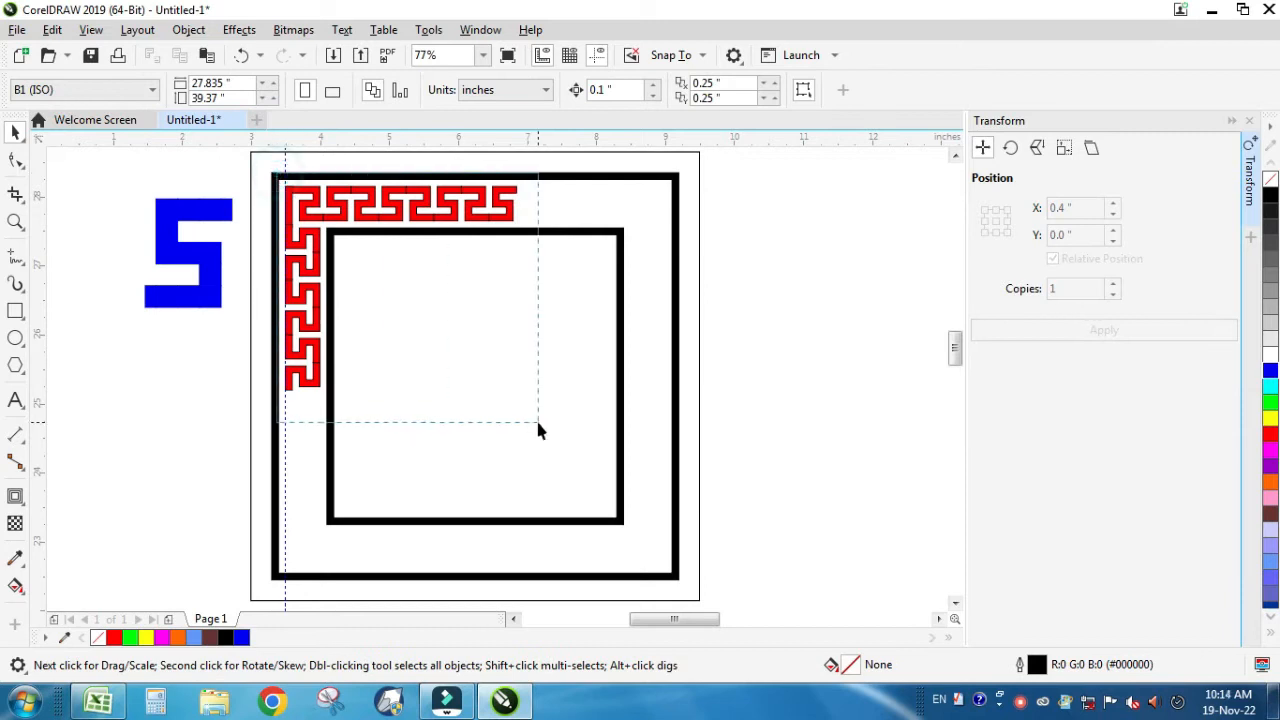
Group the corner pattern of top row and left column and place a horizontally mirrored copy as the right half.
left_click_drag(538, 430, 536, 426)
key("ctrl+g")
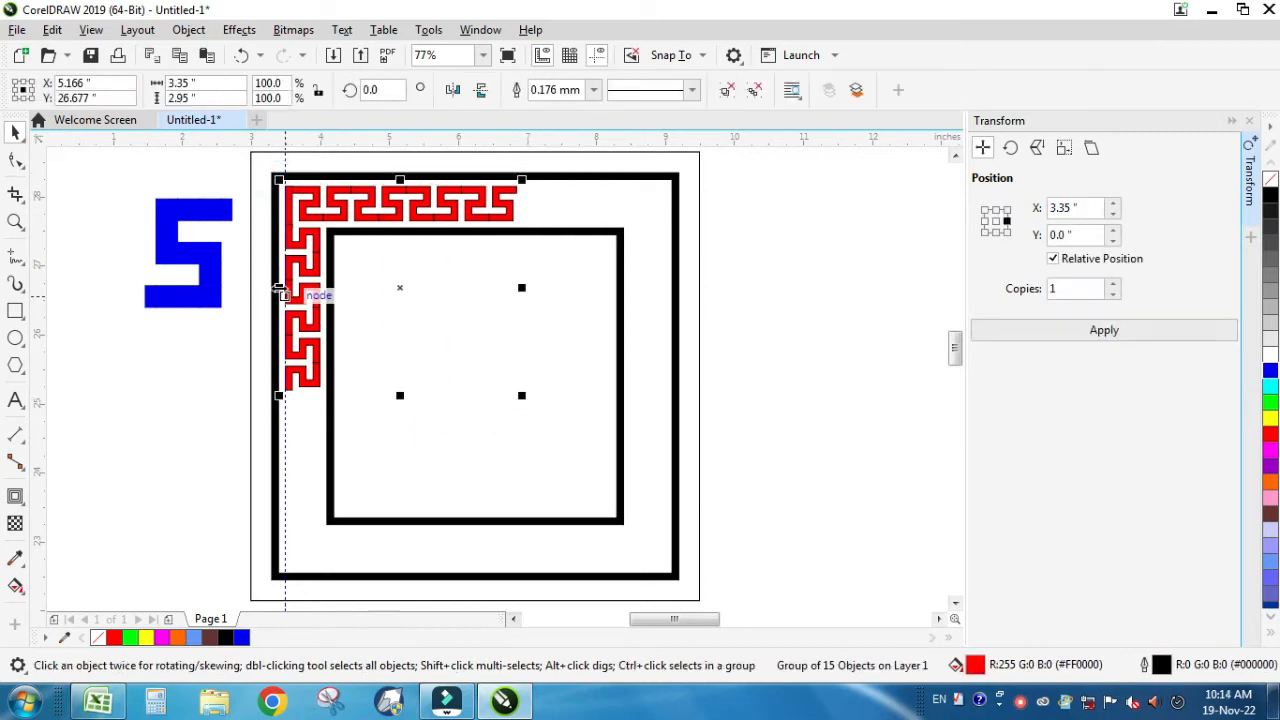
left_click(752, 94)
left_click(781, 229)
left_click(398, 204)
left_click_drag(357, 169, 200, 341)
key("ctrl+g")
scroll(202, 339, "down", 1)
scroll(248, 237, "up", 1)
left_click_drag(349, 215, 525, 490)
left_click_drag(268, 369, 514, 369)
key("ctrl+g")
Weld the two motifs where the mirrored halves meet in the middle of the top row.
scroll(718, 462, "down", 1)
key("F2")
left_click_drag(448, 342, 842, 593)
left_click(812, 448)
left_click(15, 312)
key("space")
left_click(616, 173)
left_click(844, 286)
double_click(526, 188)
key("space")
left_click(540, 241, "shift")
left_click(557, 91)
left_click(782, 202)
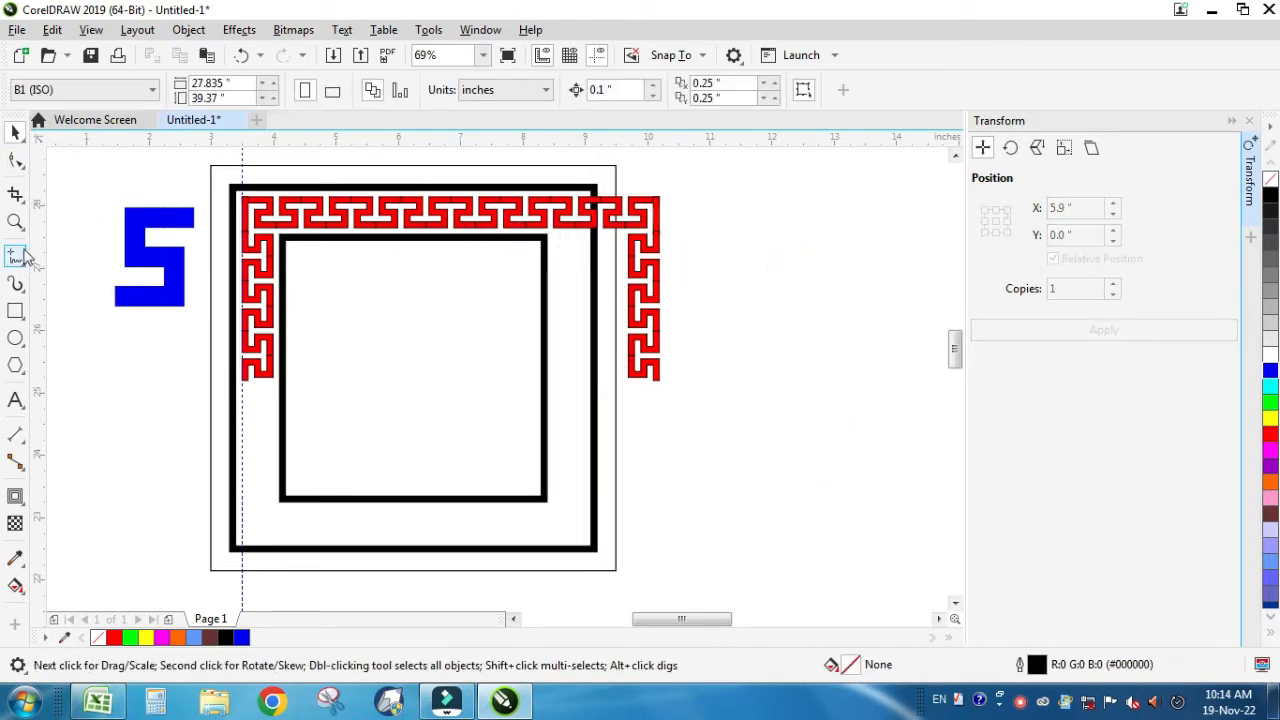
Widen the outer frame to 7.7 inches with its black bands and mirror a copy of the red pattern downward.
double_click(432, 240)
left_click_drag(592, 242, 626, 250)
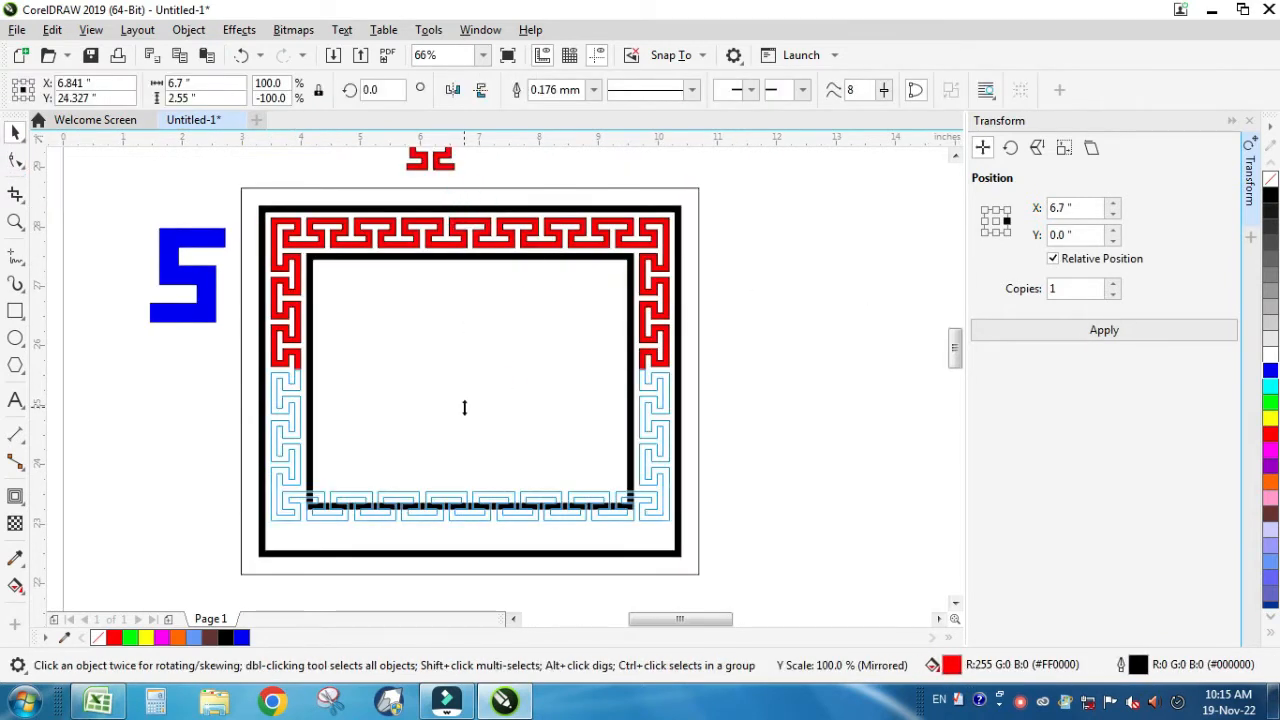
left_click_drag(464, 407, 469, 402)
right_click(469, 402)
left_click(786, 489)
Move the bottom edges of the outer rectangle and black bands up to fit the lower red pattern row.
key("F2")
left_click_drag(172, 407, 846, 615)
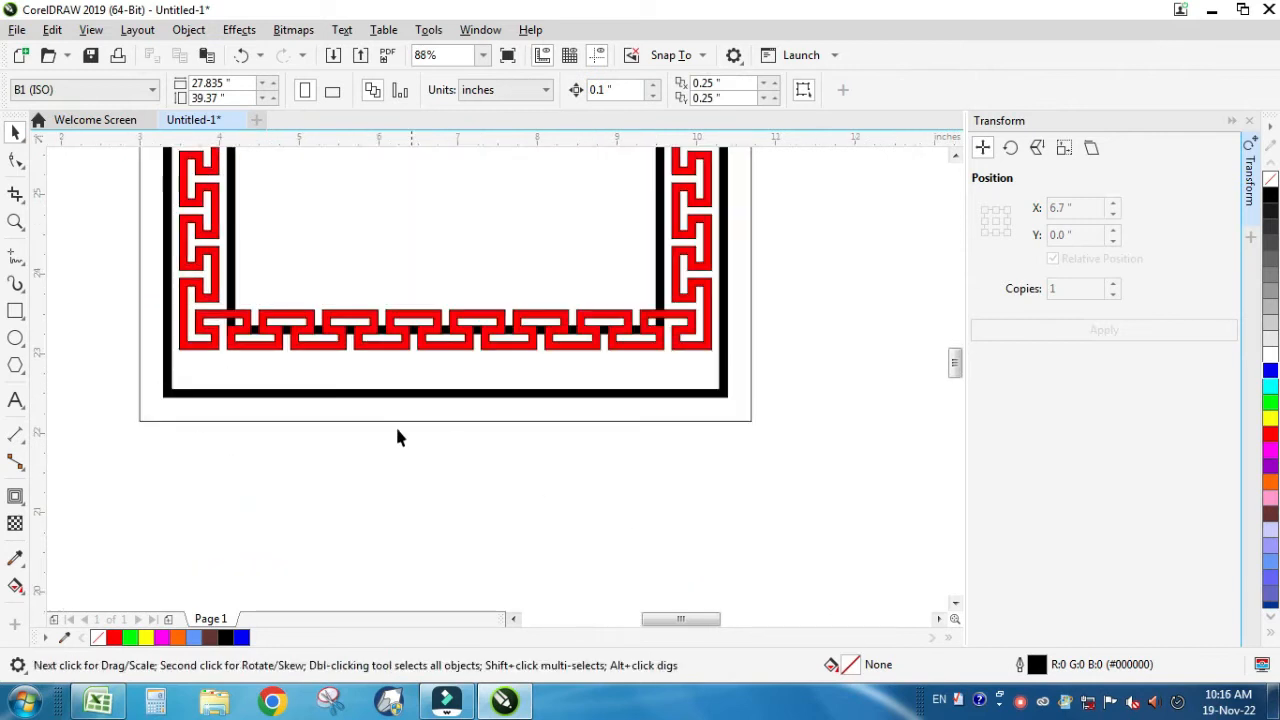
left_click(20, 315)
key("space")
left_click(166, 362)
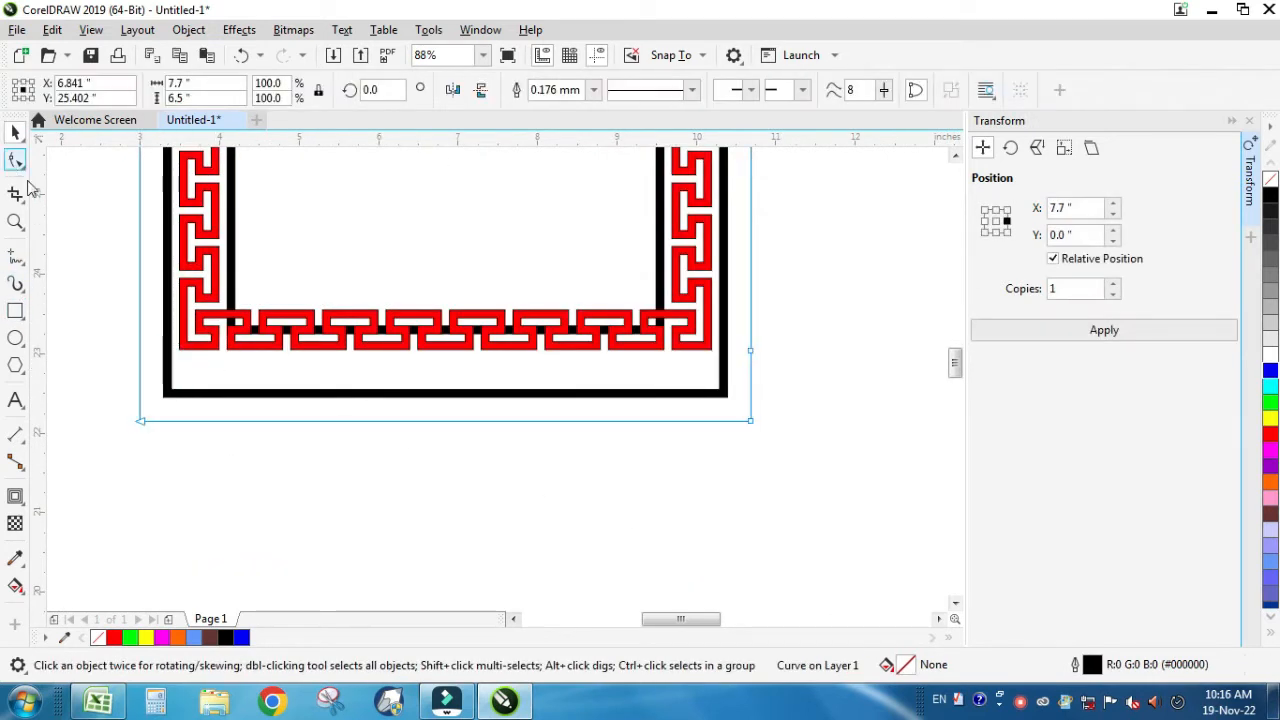
left_click(15, 160)
left_click(170, 350)
left_click_drag(458, 425, 460, 426)
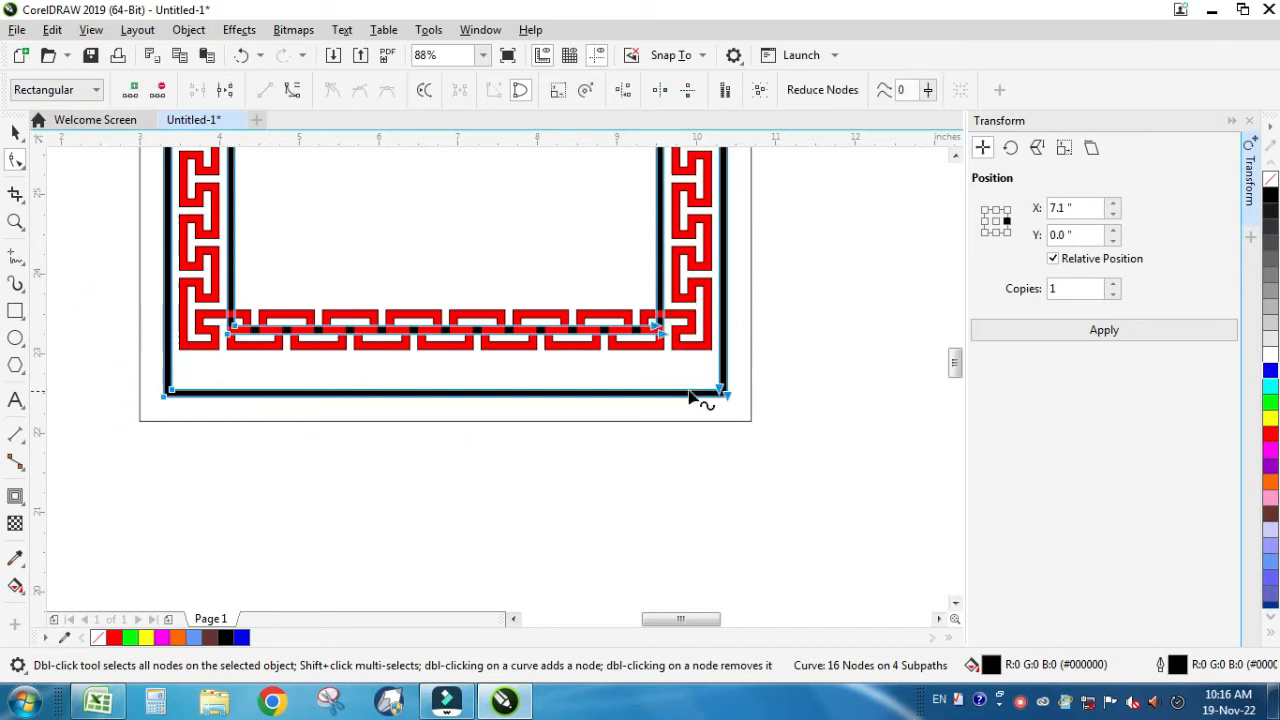
left_click_drag(729, 400, 737, 362)
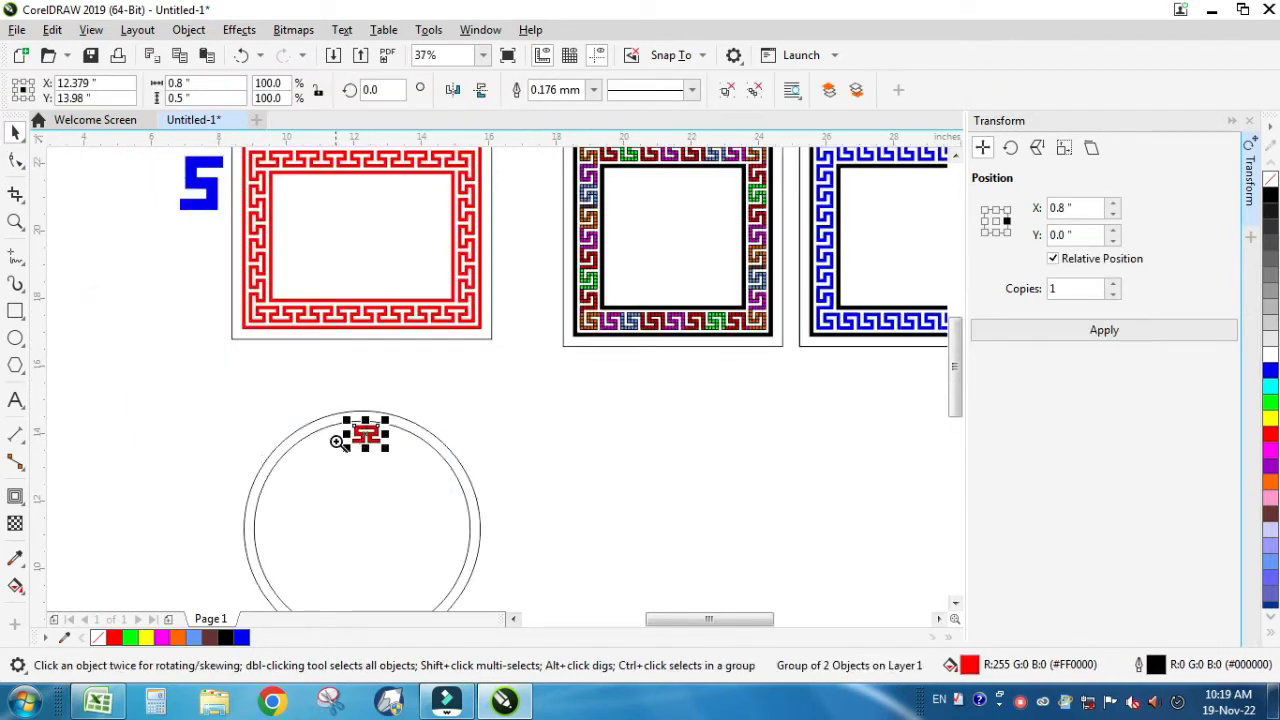
Draw a vertical line through the two concentric circles and align its centre with theirs both horizontally and vertically.
key("z")
left_click(257, 389)
key("space")
left_click(666, 309)
scroll(616, 456, "down", 4)
key("z")
left_click_drag(423, 379, 667, 562)
key("space")
left_click(745, 440)
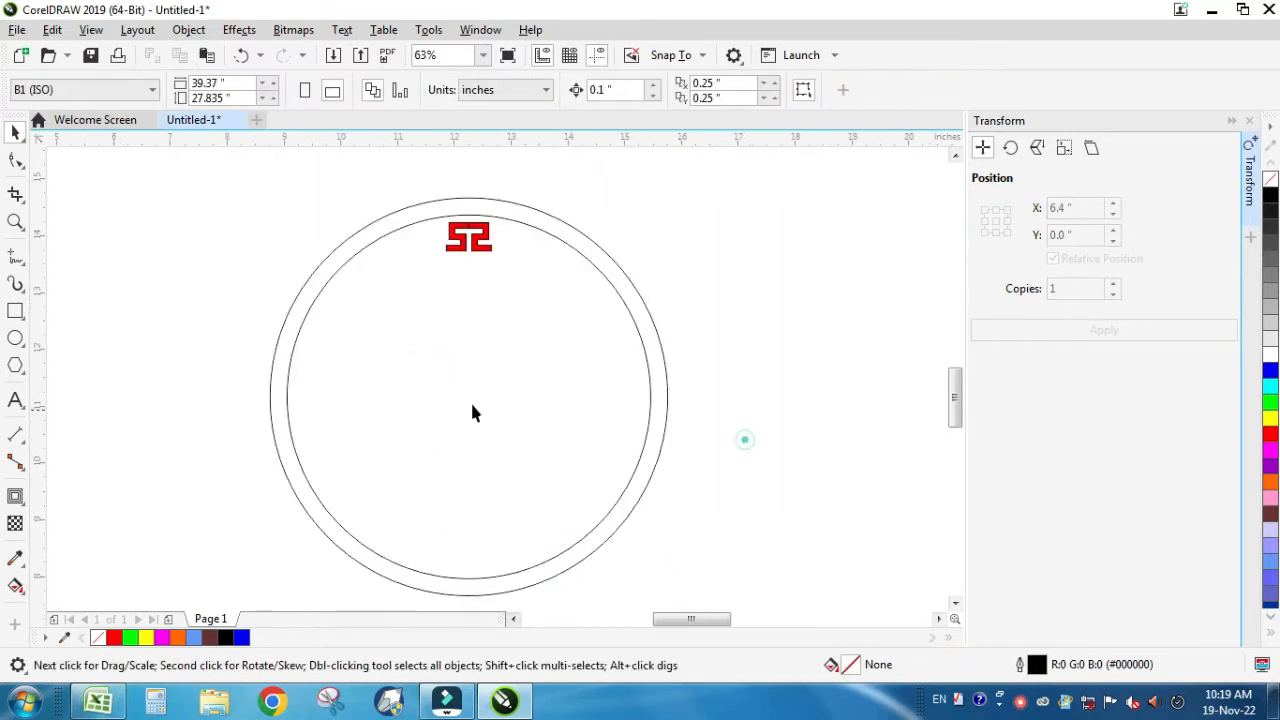
left_click(22, 263)
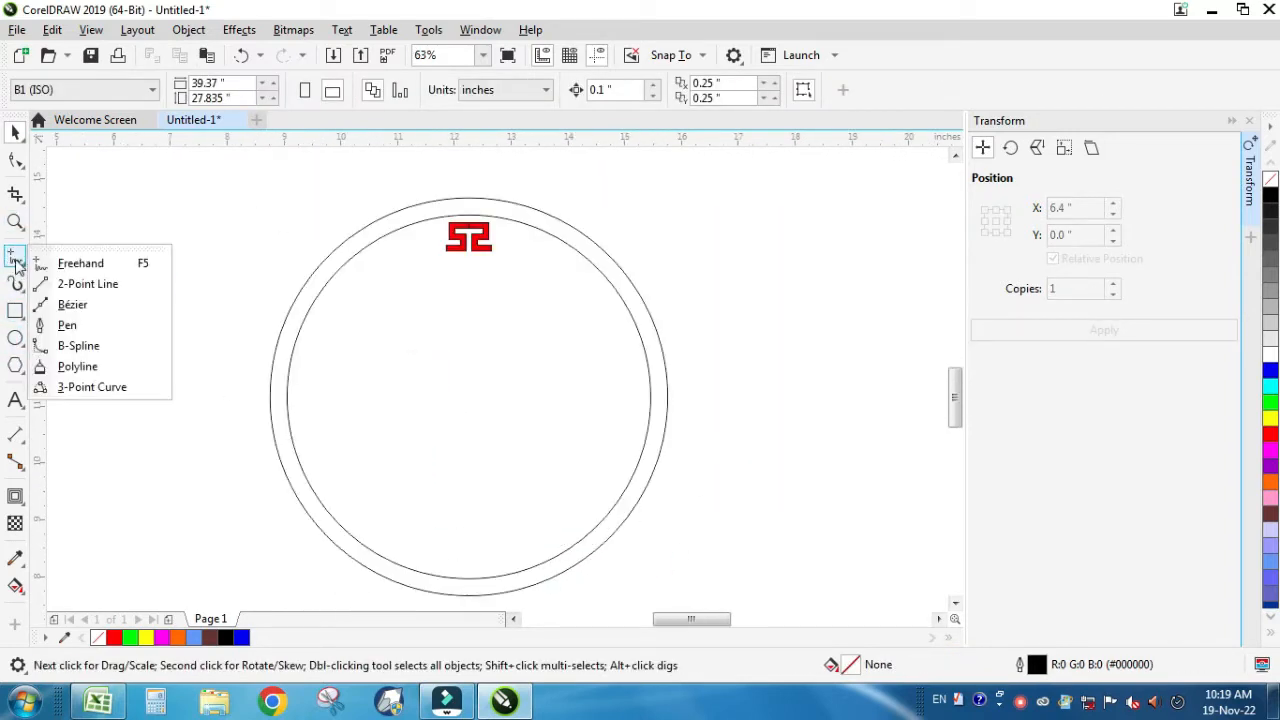
left_click(60, 303)
left_click(469, 184)
left_click(469, 597)
key("space")
left_click(511, 421, "shift")
key("c")
key("e")
left_click(806, 340)
Move the red motif pair up so its top-centre node sits where the vertical line meets the inner circle.
left_click(485, 241)
left_click(483, 237)
key("F2")
left_click_drag(380, 206, 558, 305)
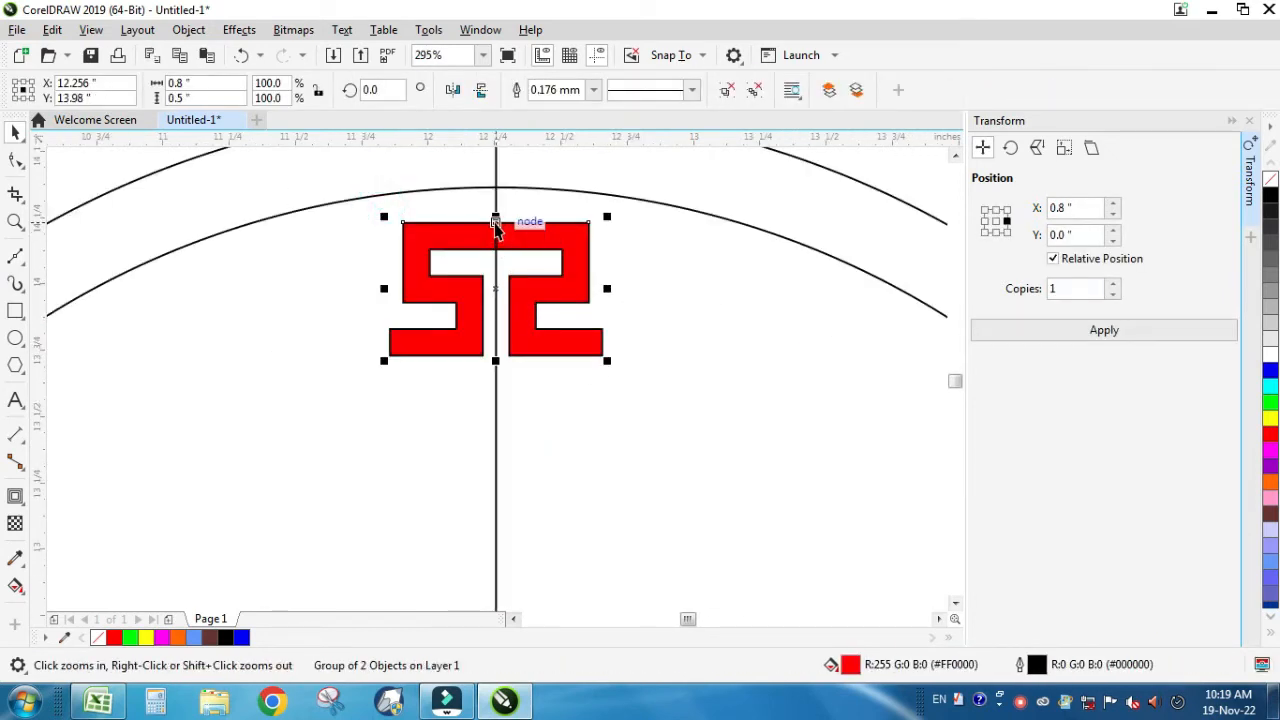
left_click_drag(497, 222, 511, 188)
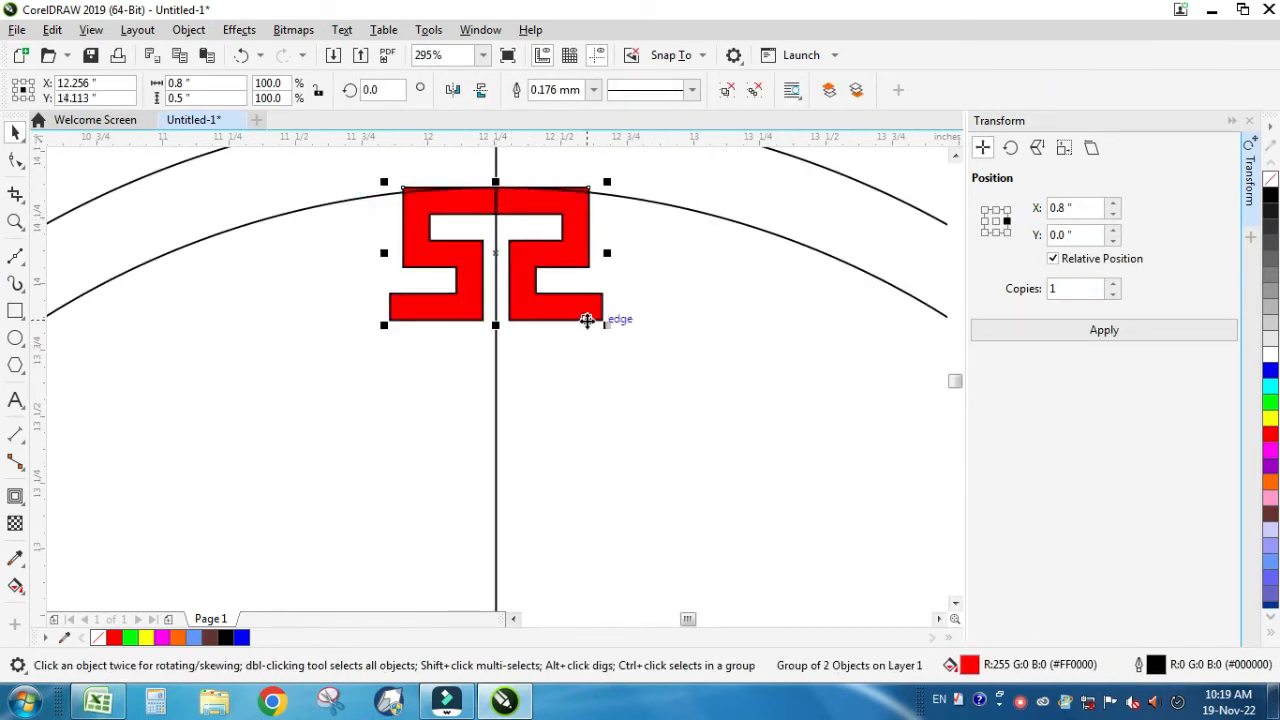
Add a smaller concentric copy of the inner circle, about 5.46 inches across, near the bottom of the red motif pair.
scroll(586, 320, "down", 1)
left_click(640, 286)
scroll(674, 311, "down", 1)
left_click_drag(832, 289, 817, 320)
key("F2")
left_click_drag(572, 289, 795, 399)
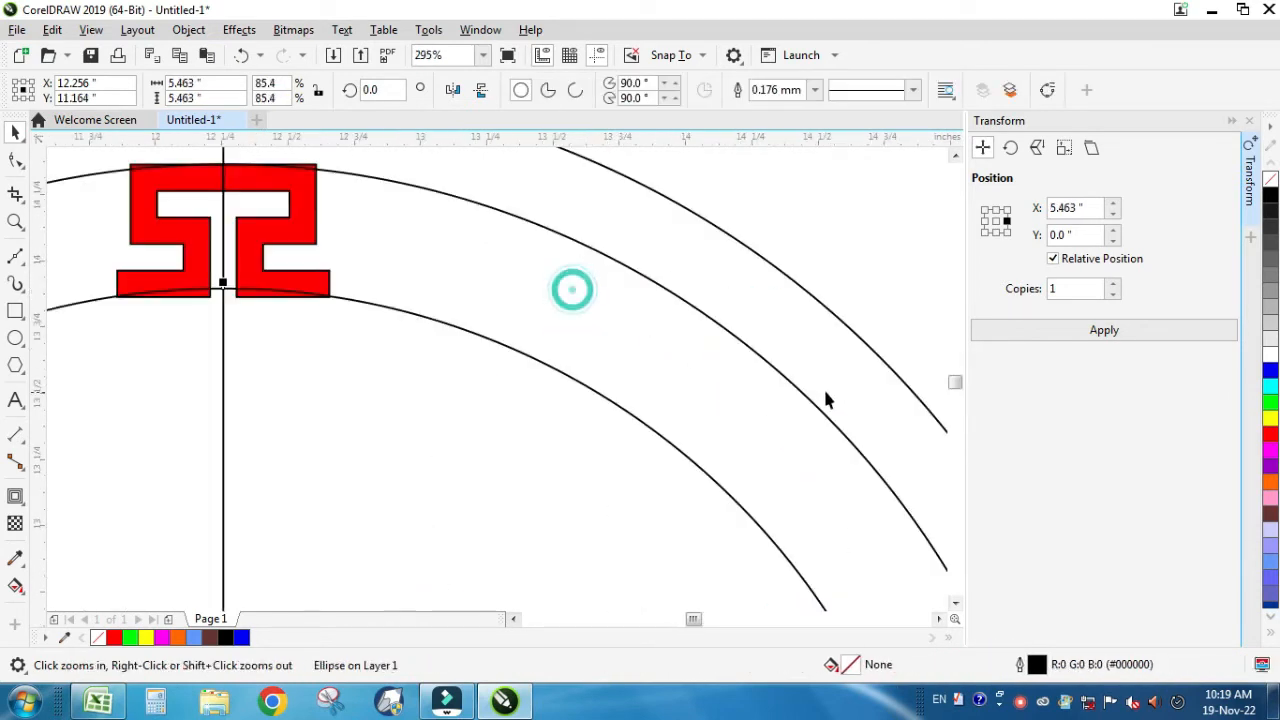
scroll(799, 374, "down", 2)
left_click_drag(768, 448, 768, 448)
key("space")
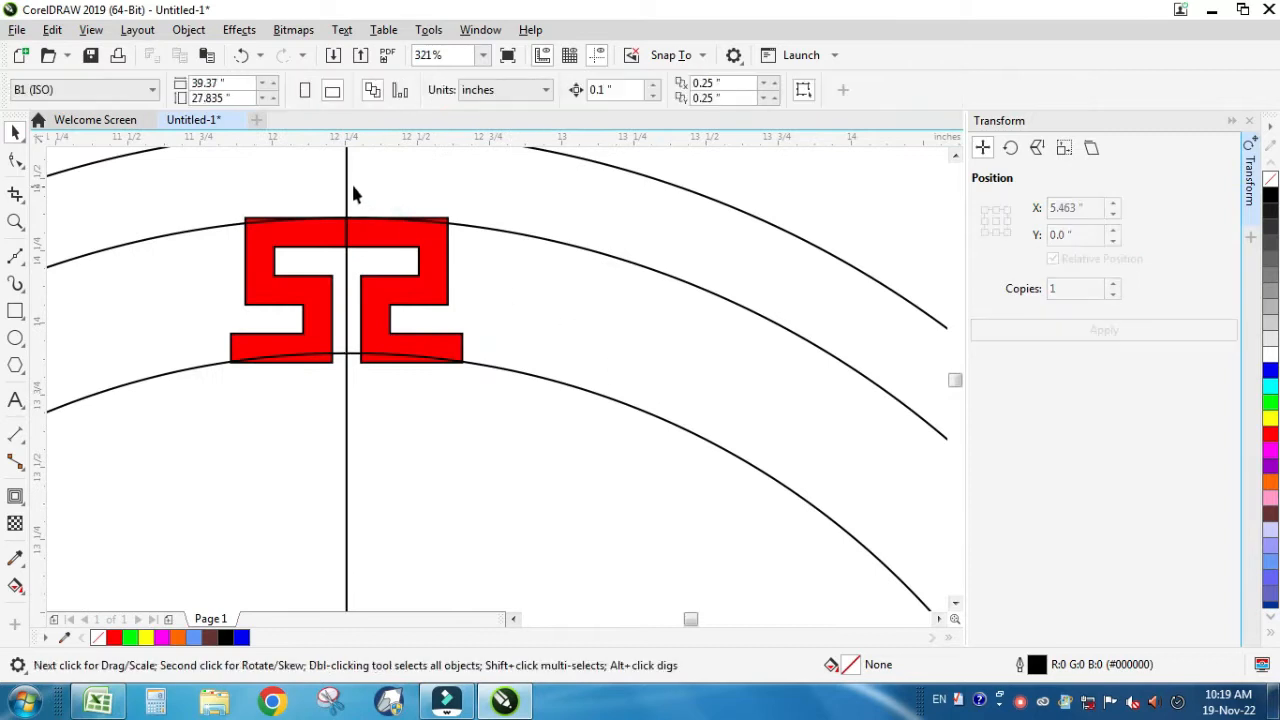
Rotate one copy of the vertical centre line by 15° about the circles' centre.
left_click(348, 192)
left_click(1010, 148)
scroll(877, 281, "down", 4)
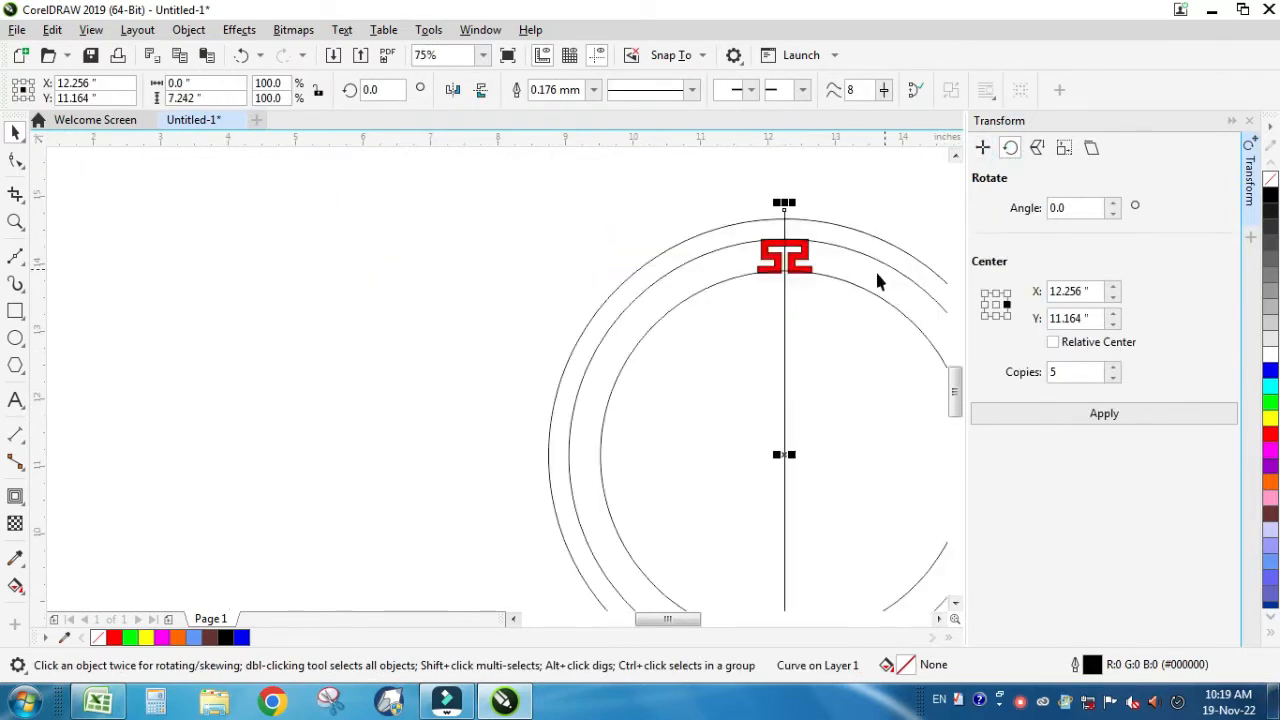
left_click(1063, 412)
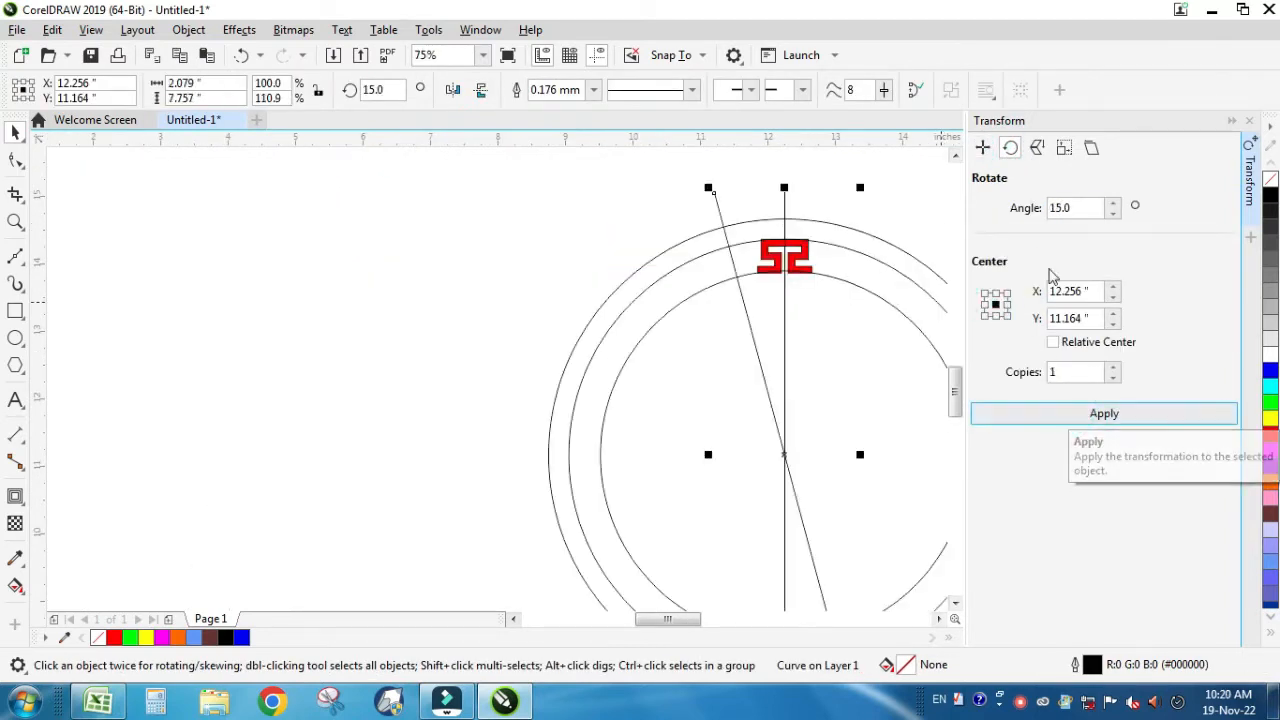
Rotate copies of both lines by -7.5° about the circles' centre and delete the 15° line.
left_click(796, 200)
left_click(785, 205)
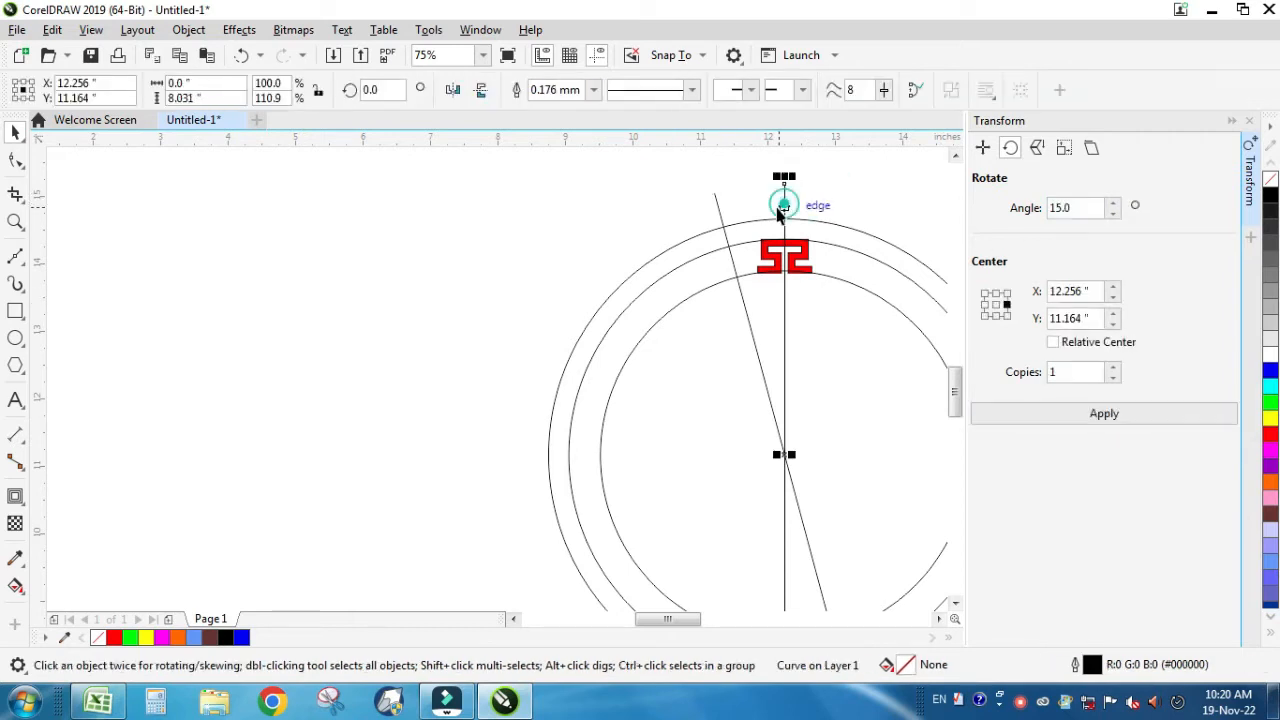
left_click(721, 222, "shift")
left_click(1082, 210)
type("-")
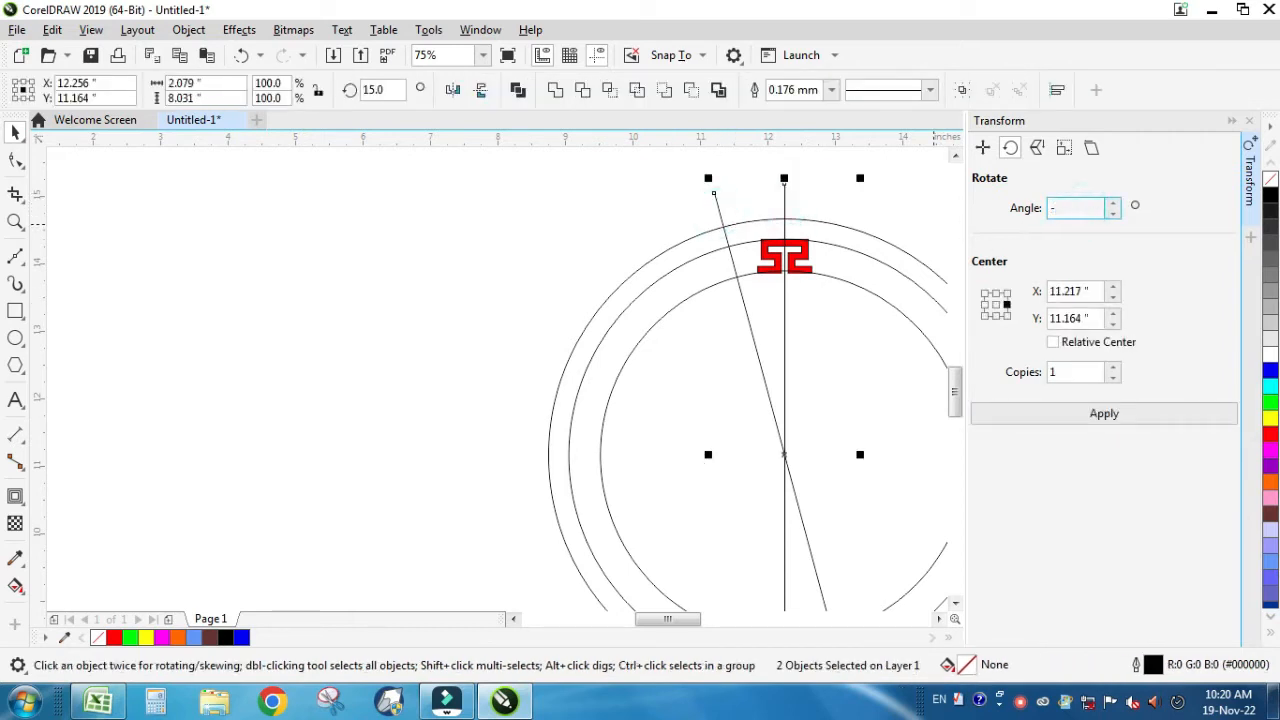
type("7.5")
key("Return")
left_click(719, 208)
key("Delete")
left_click_drag(785, 200, 820, 208)
key("ctrl+z")
Ungroup the red motif pair and combine its two halves into one curve.
key("F2")
left_click_drag(723, 194, 894, 354)
left_click(464, 298)
left_click(758, 91)
key("ctrl+l")
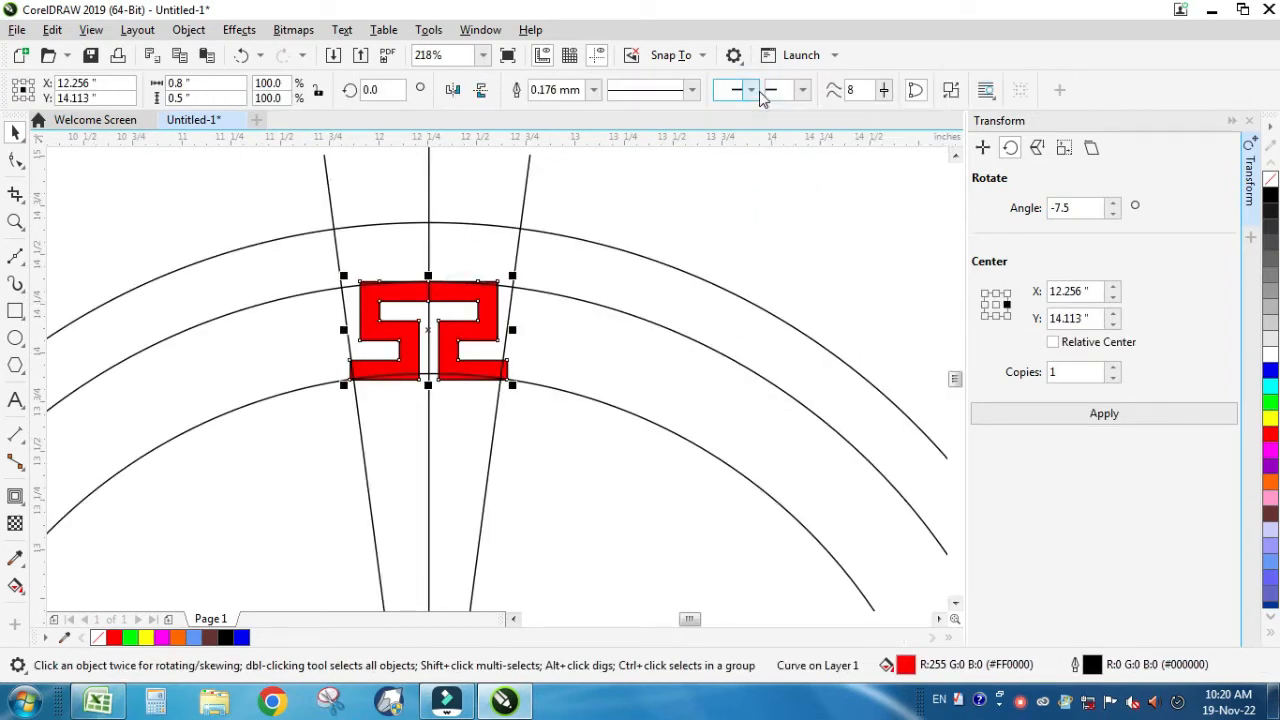
Inspect the nodes at the combined motif's top centre and break the curve apart into its two halves.
left_click(16, 162)
key("F2")
left_click_drag(277, 251, 656, 446)
left_click_drag(374, 198, 433, 283)
key("space")
key("ctrl+k")
key("Escape")
Weld the two red halves into one shape and remove the leftover nodes at the top-centre seam.
left_click(463, 261)
left_click(16, 160)
left_click_drag(349, 195, 390, 266)
key("space")
left_click(350, 265, "shift")
left_click(553, 91)
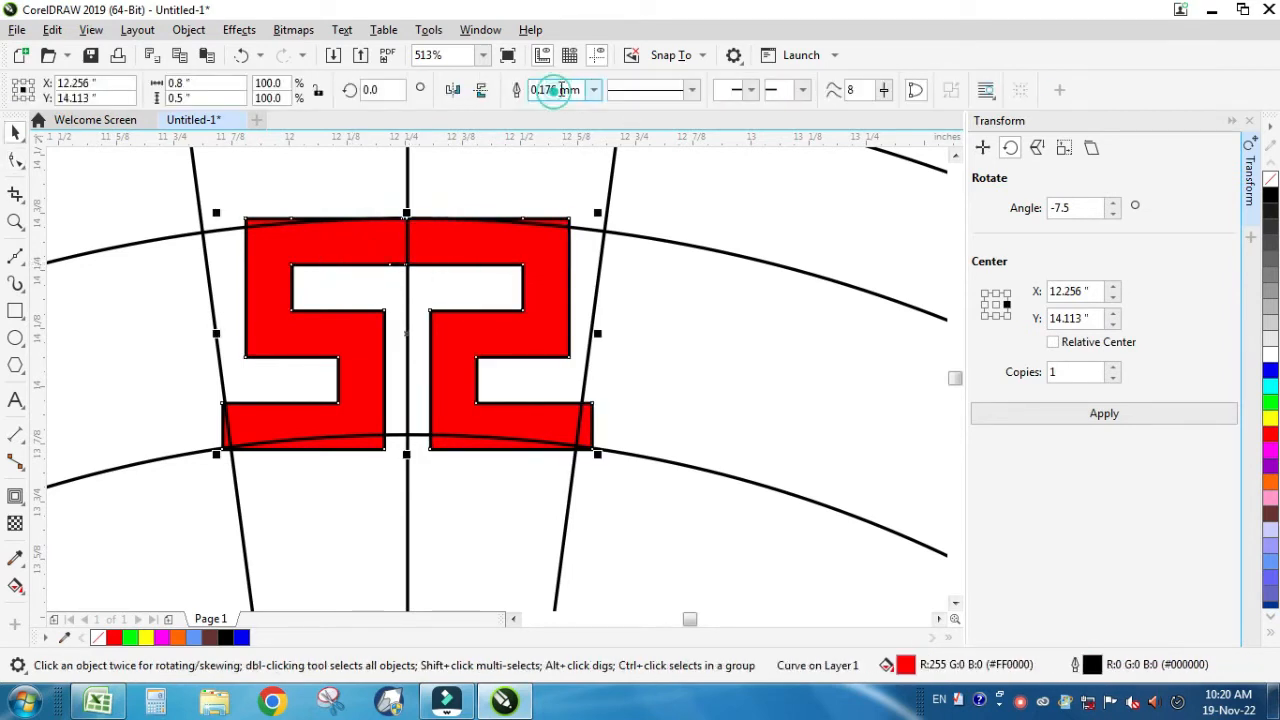
key("F10")
left_click(366, 200)
key("space")
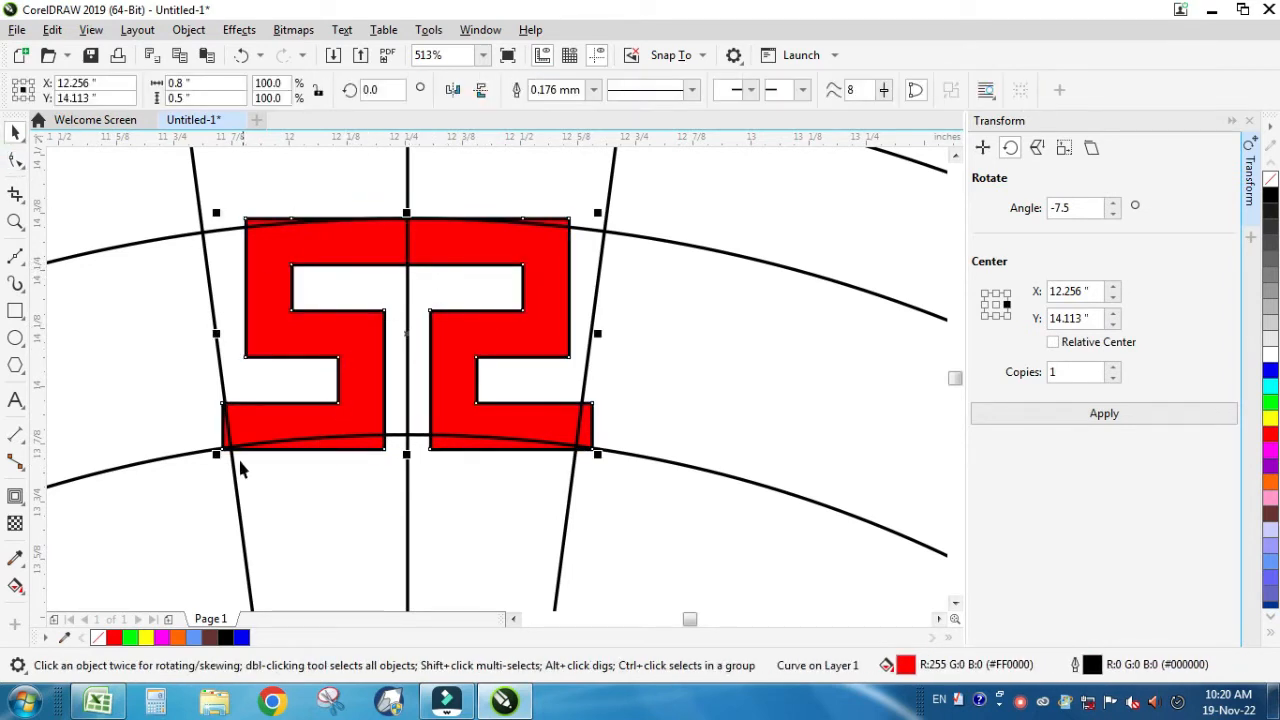
Apply an envelope to the welded red motif and remove the envelope's mid-side nodes.
left_click(16, 162)
key("z")
left_click_drag(143, 337, 646, 500)
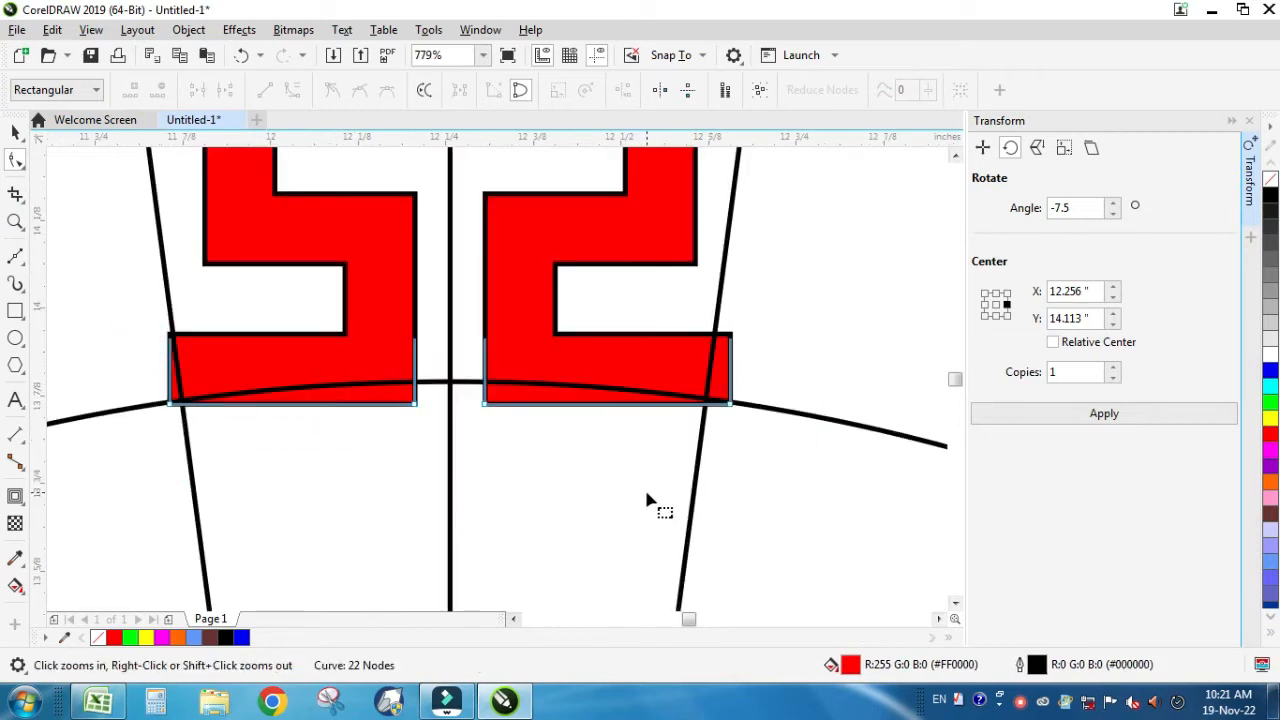
right_click(446, 440)
left_click(14, 495)
left_click(75, 584)
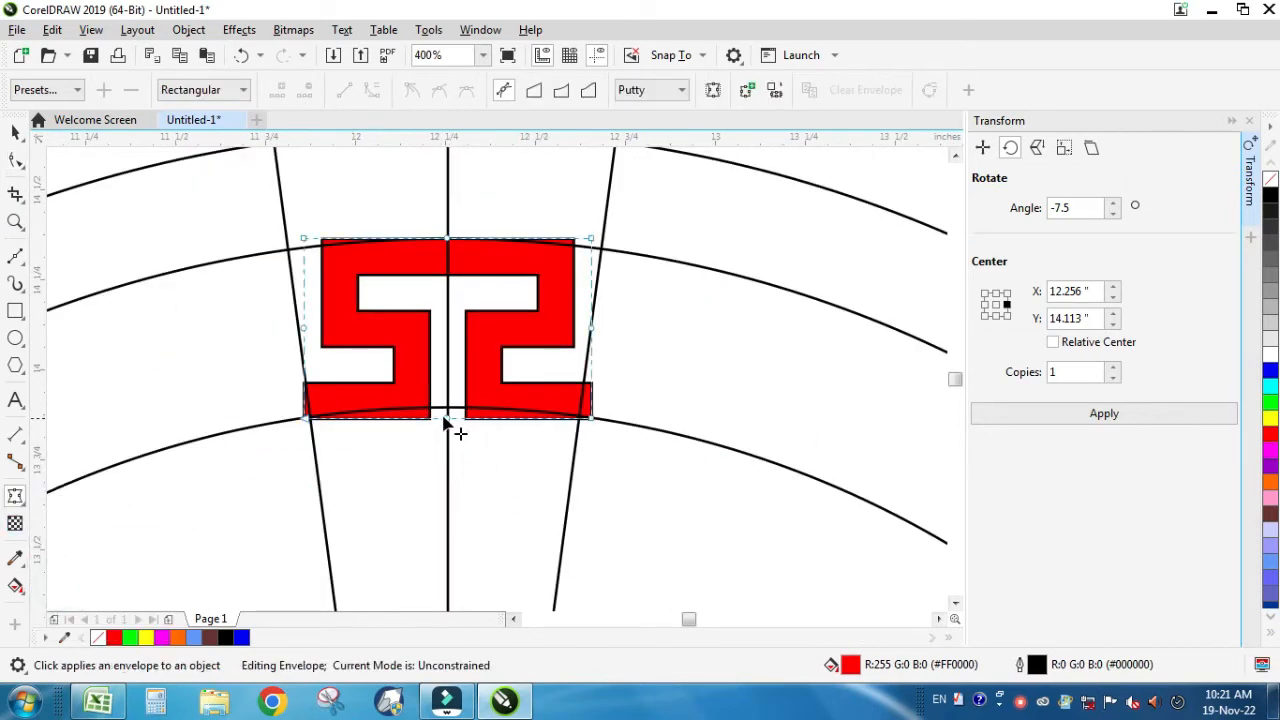
left_click_drag(473, 443, 756, 495)
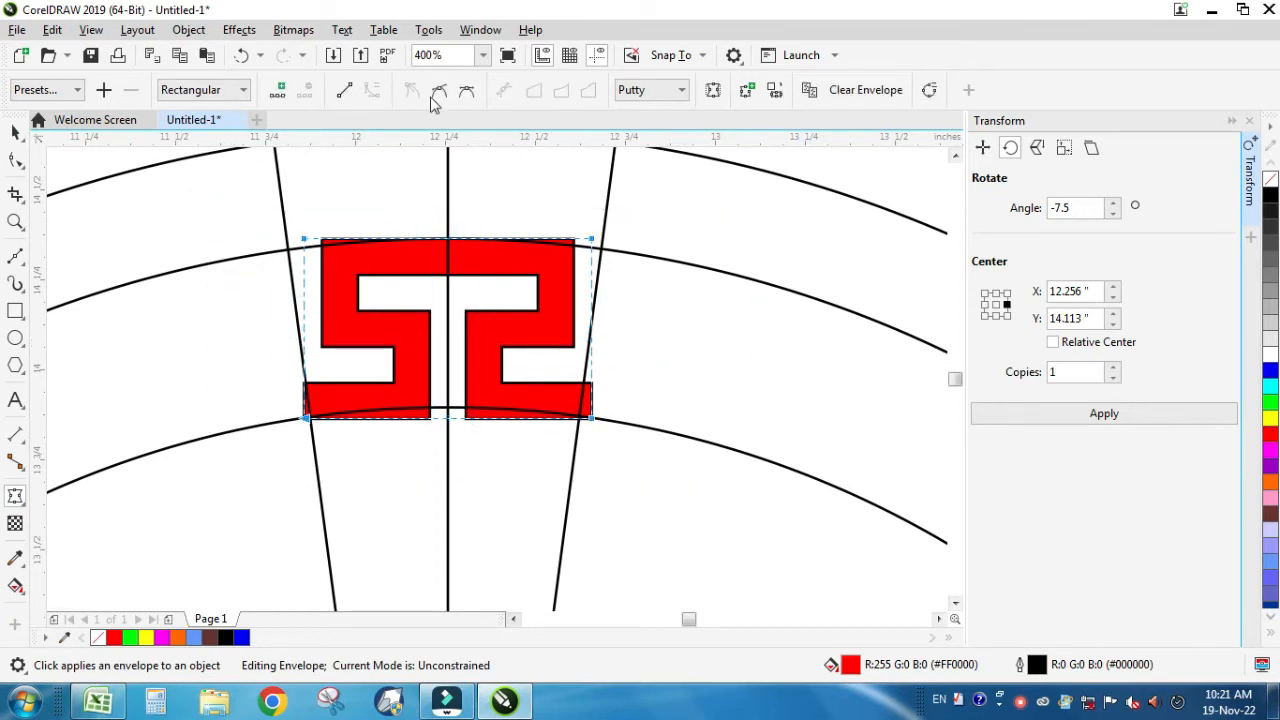
key("space")
key("space")
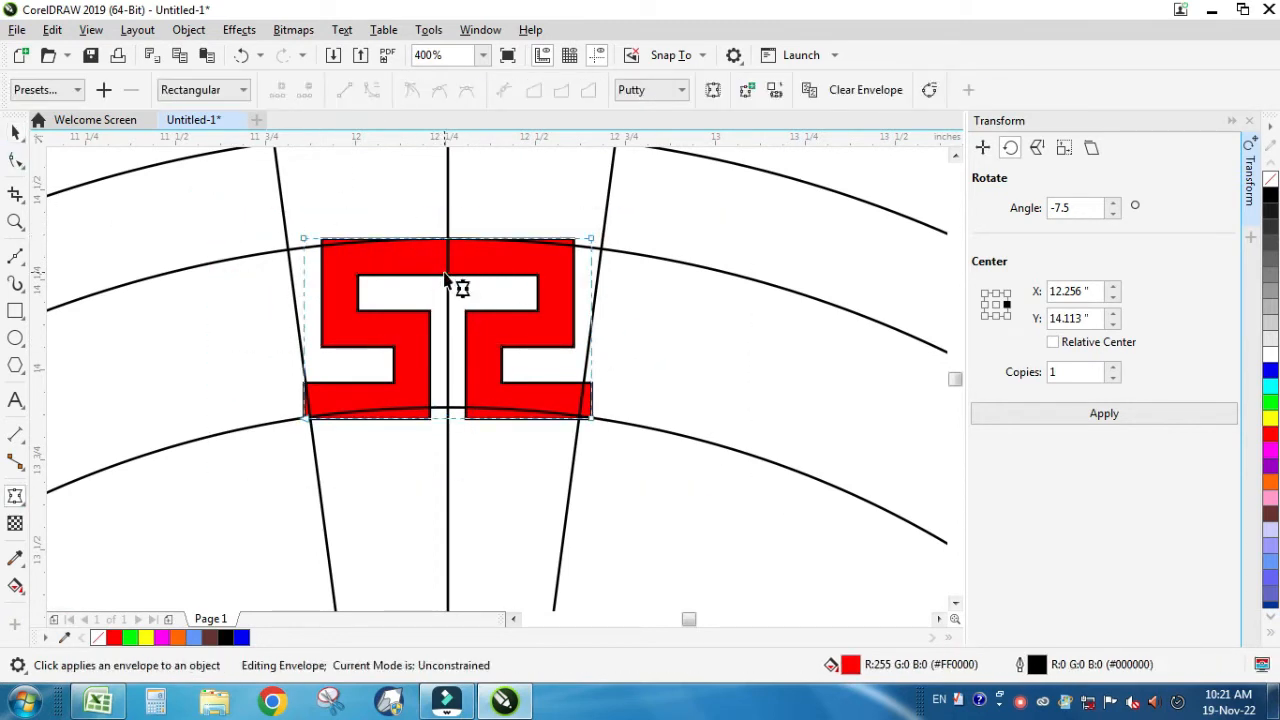
Move the envelope's four corners to where the slanted lines cross the two inner circles and make its sides straight.
left_click_drag(305, 243, 288, 248)
left_click_drag(594, 244, 601, 249)
left_click_drag(592, 419, 579, 416)
left_click_drag(305, 419, 311, 417)
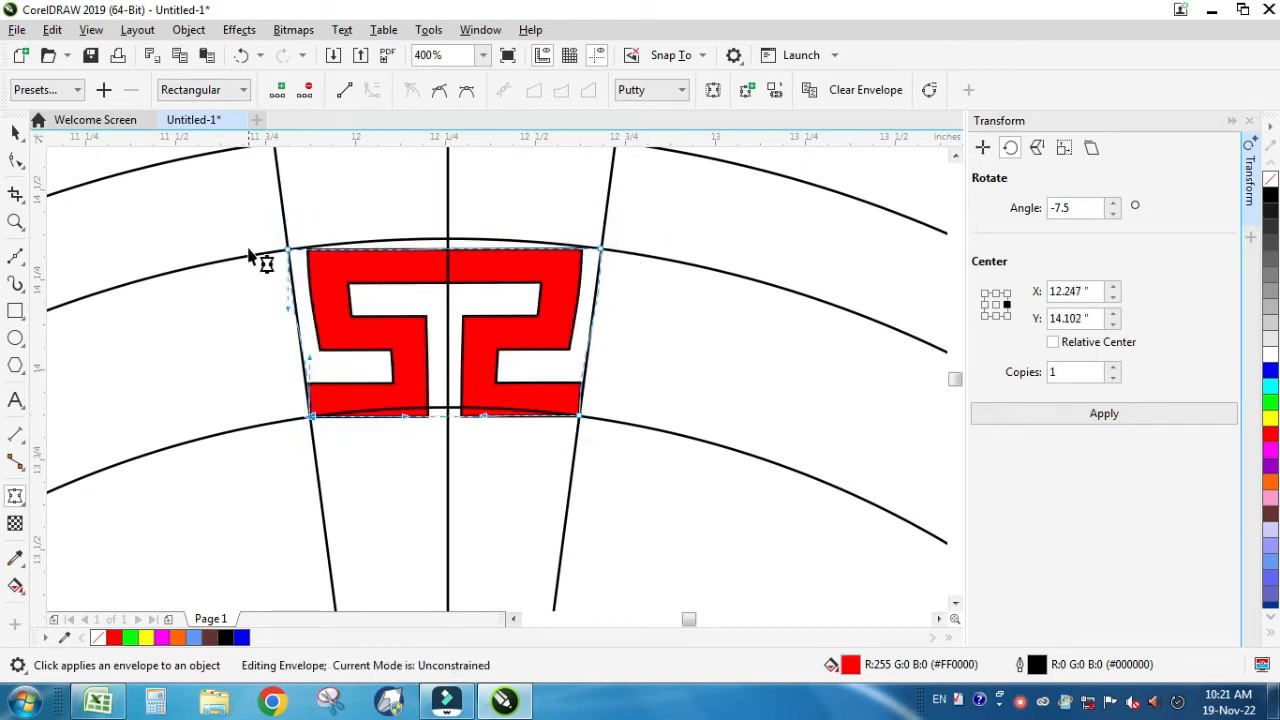
left_click(344, 90)
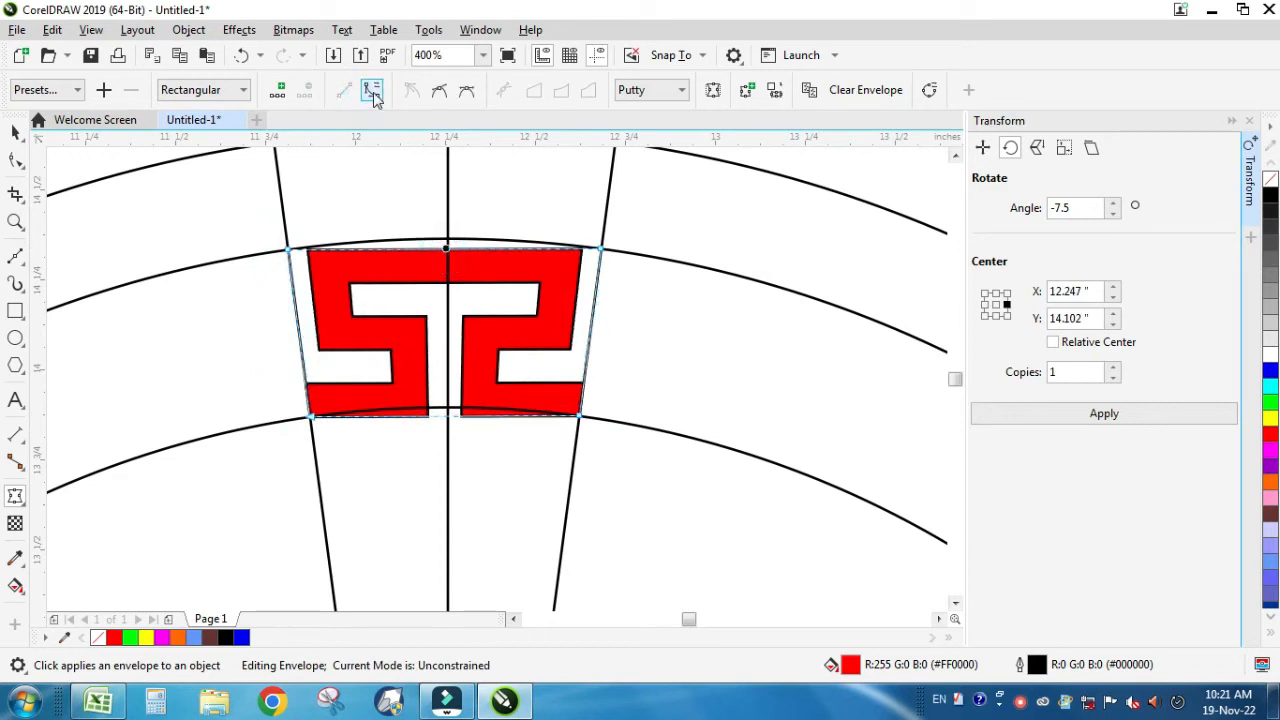
Bend the envelope's top and bottom edges to follow the arcs of the two inner circles.
left_click_drag(447, 257, 448, 241)
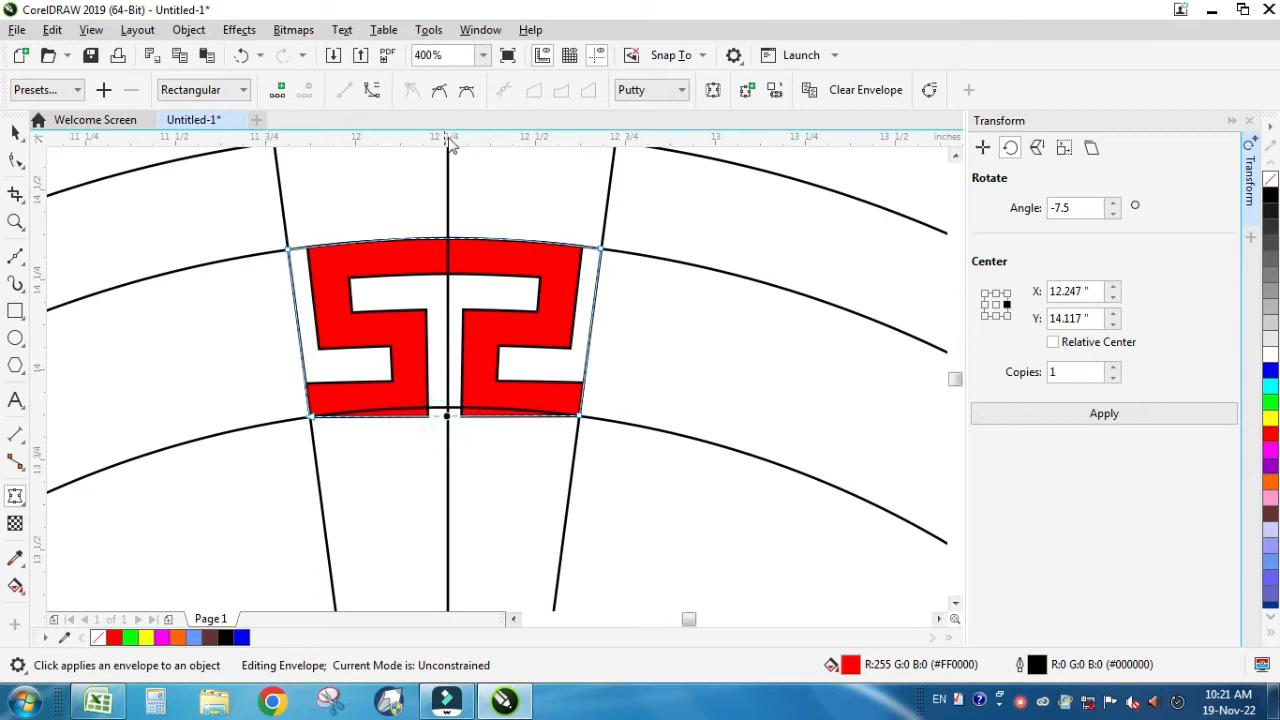
left_click_drag(448, 418, 440, 405)
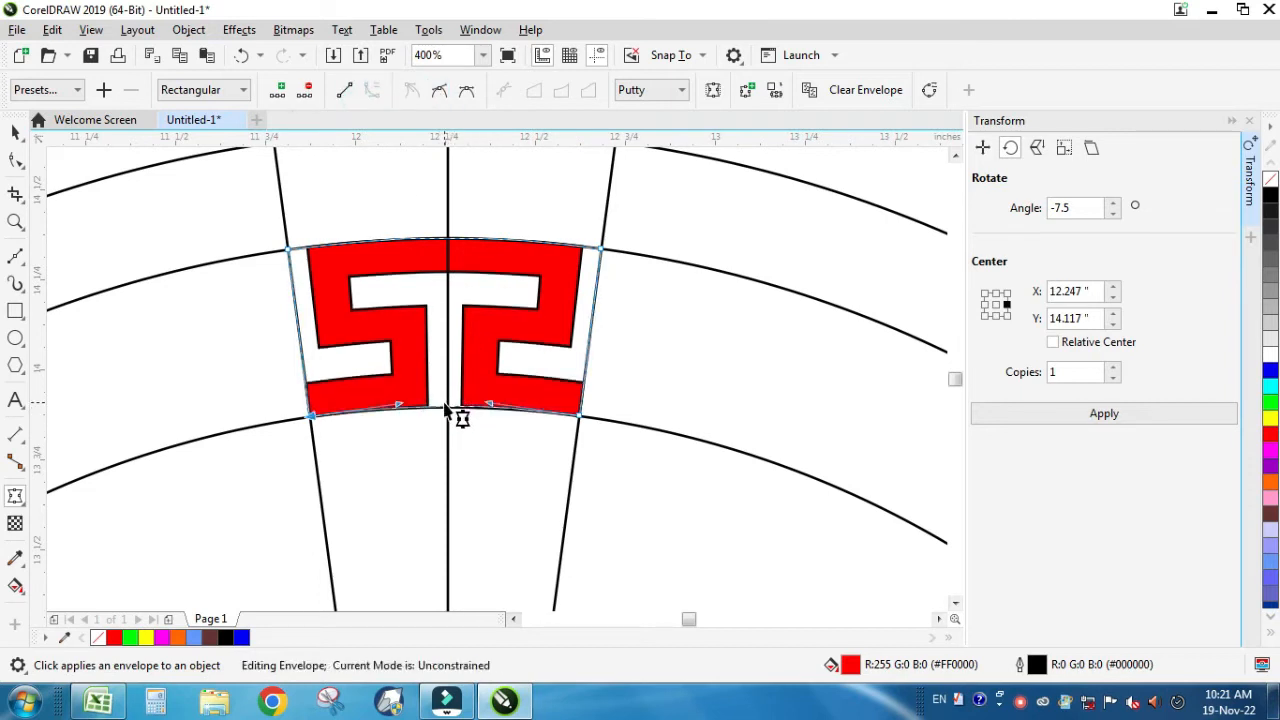
key("space")
key("F3")
key("z")
left_click_drag(391, 357, 818, 522)
left_click_drag(640, 362, 824, 367)
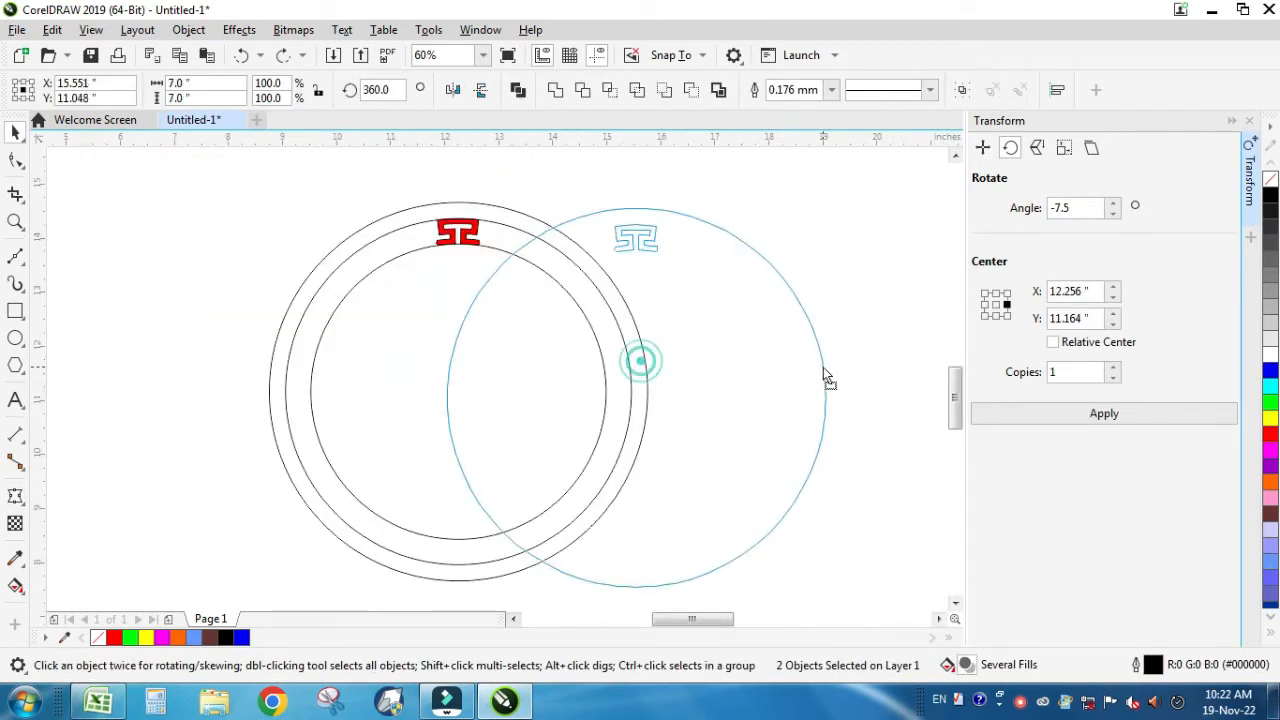
key("ctrl+z")
Set the rotation to 15° with one copy, try it on the selected motif and circle, and undo that copy.
left_click(608, 286)
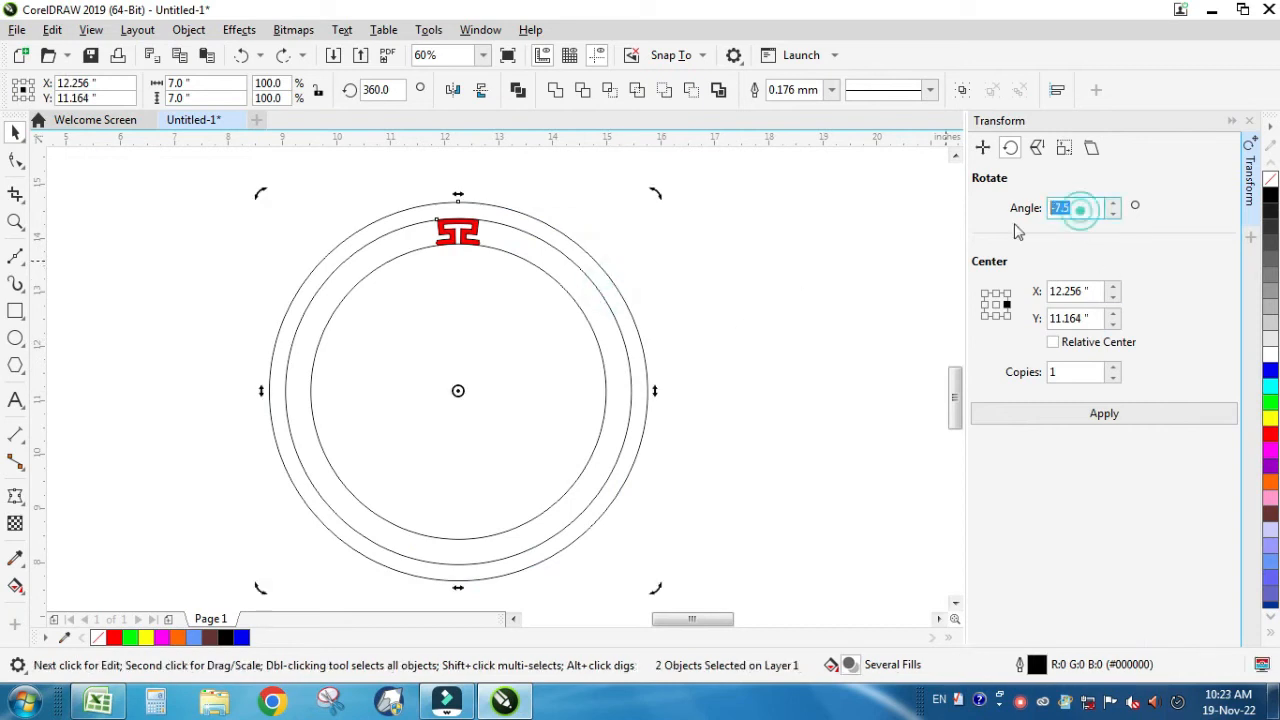
left_click(1067, 416)
key("z")
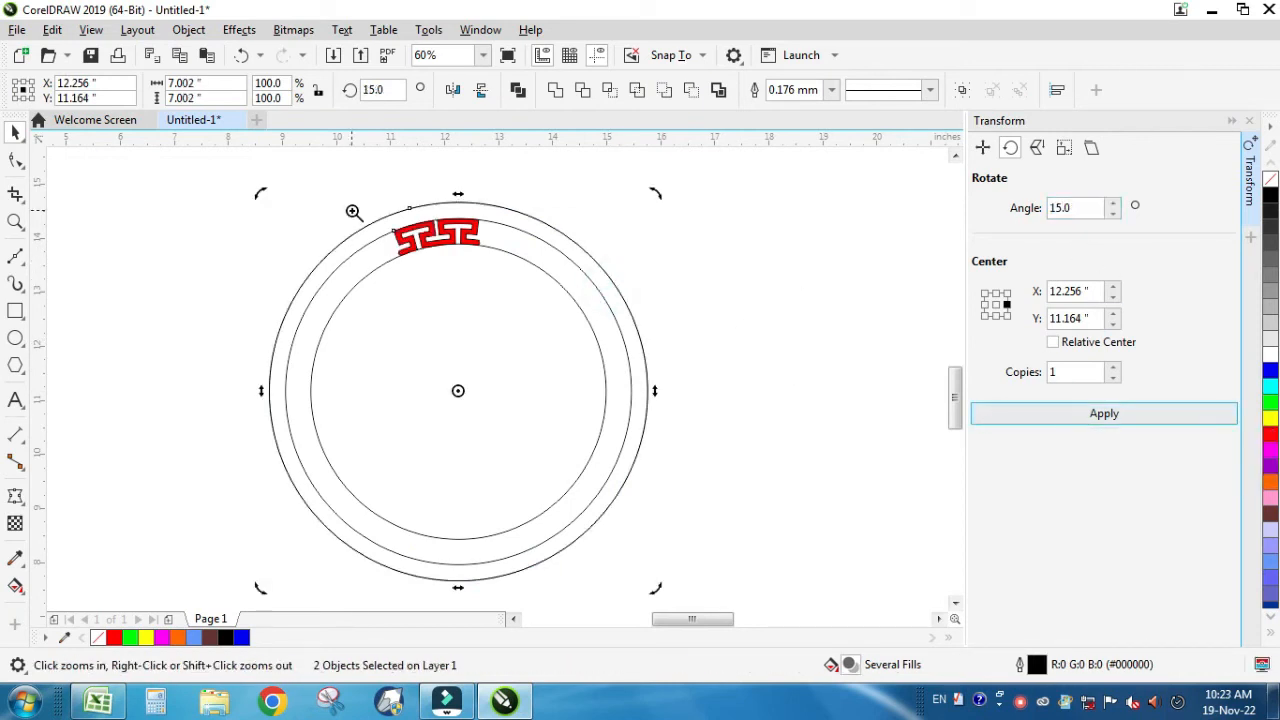
left_click_drag(354, 211, 545, 302)
key("ctrl+z")
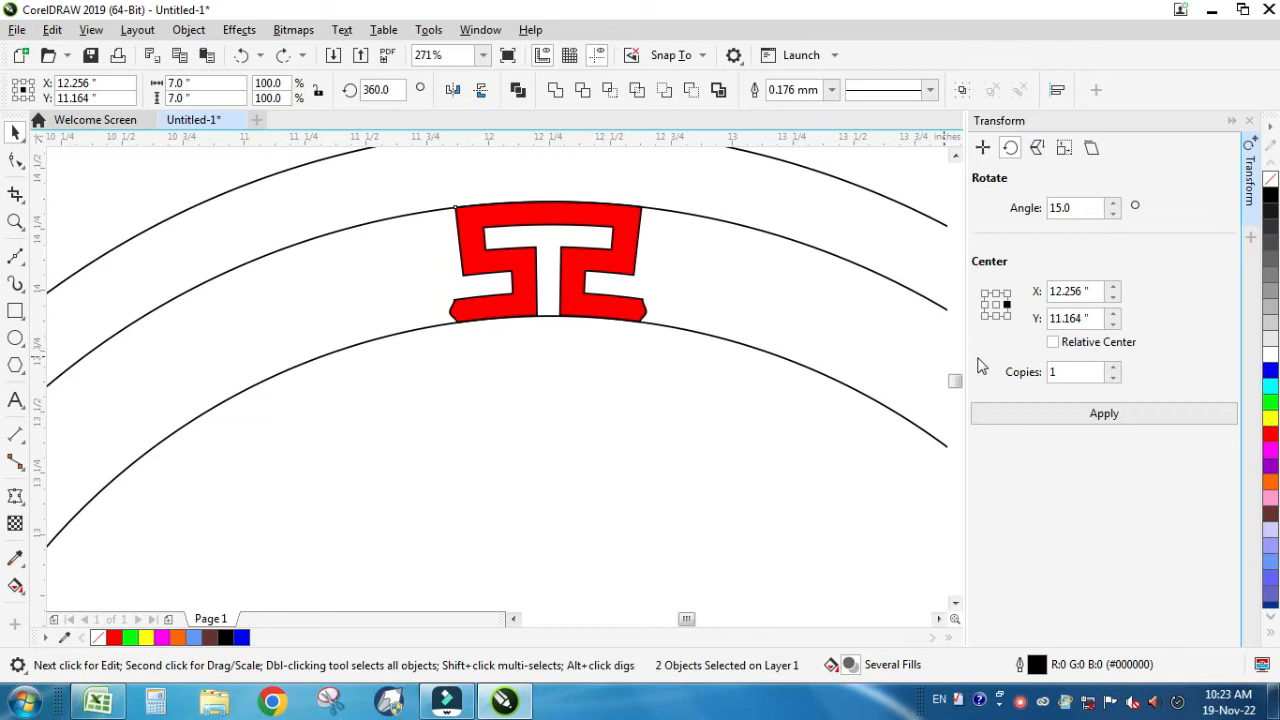
Repeat the 15° rotated copy of the motif about the circles' centre until the ring is filled.
left_click(1086, 418)
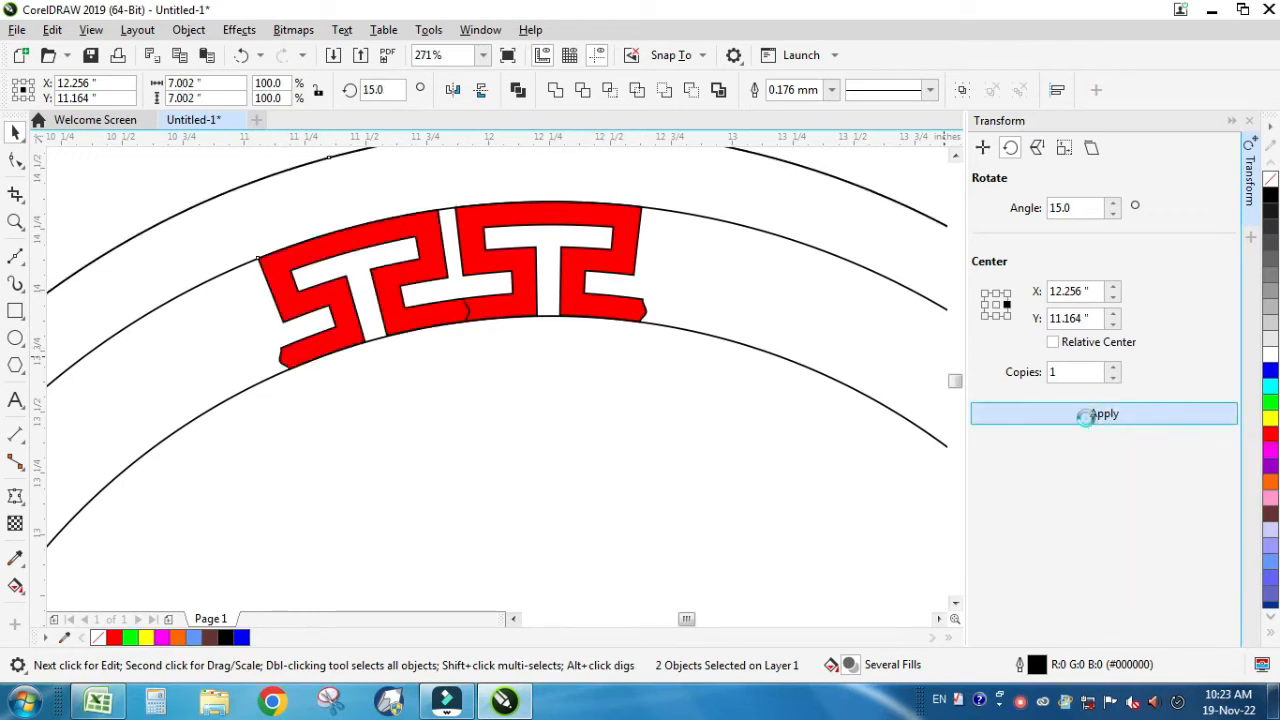
left_click(1086, 418)
key("F3")
key("F3")
left_click(1087, 418)
left_click(1087, 418)
left_click(1087, 418)
left_click(1087, 417)
left_click(1087, 417)
left_click(1086, 418)
Apply a contour with a 0.1-inch offset to the circles bounding the red motif ring.
left_click(549, 306)
key("F2")
left_click_drag(549, 306, 821, 406)
left_click(410, 318)
left_click(20, 502)
left_click(80, 519)
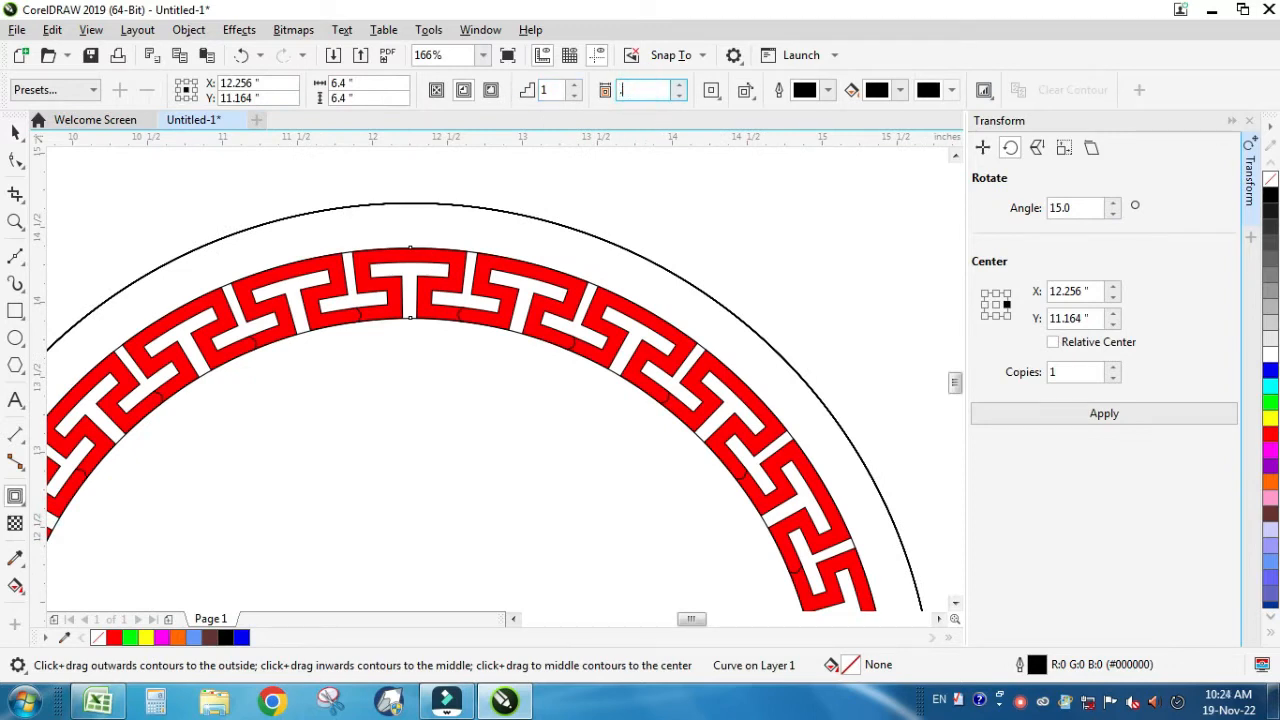
type("0.1")
key("Return")
left_click(496, 98)
scroll(545, 98, "up", 1)
Break the contour apart from the circles bounding the motifs and combine its rings into one curve.
left_click(15, 135)
left_click(314, 251)
left_click(371, 211)
key("ctrl+k")
left_click(378, 237)
mouse_move(351, 252)
left_mouse_down()
mouse_move(378, 234)
mouse_move(372, 248)
left_mouse_up()
key("Delete")
key("ctrl+z")
left_click(754, 91)
key("ctrl+l")
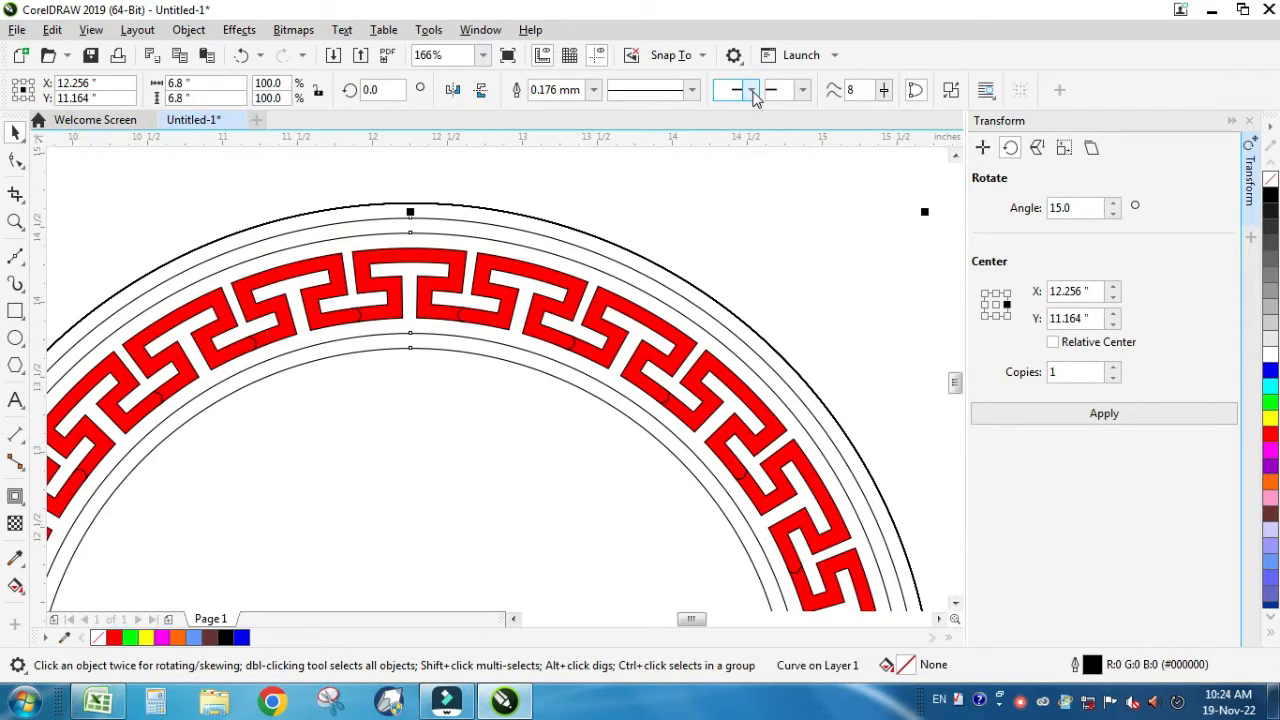
Fill the combined rings black without an outline and position the circular border below the red rectangular frame.
left_click(1271, 199)
right_click(1272, 182)
left_click(771, 214)
scroll(700, 242, "down", 1)
scroll(526, 229, "down", 1)
key("F2")
left_click_drag(323, 184, 812, 539)
left_click_drag(642, 527, 617, 529)
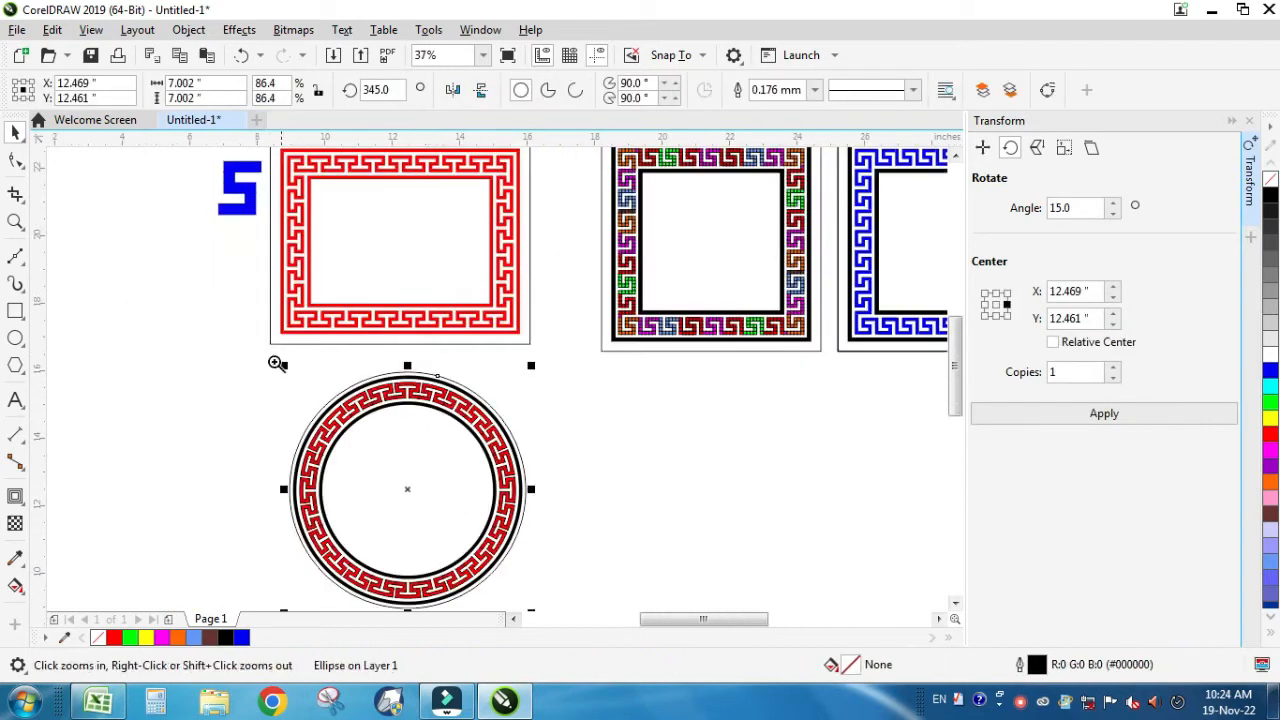
Recolour the circular border's black bands red and enlarge its outer circle to 7.35 inches.
left_click_drag(249, 340, 650, 660)
left_click_drag(211, 183, 668, 550)
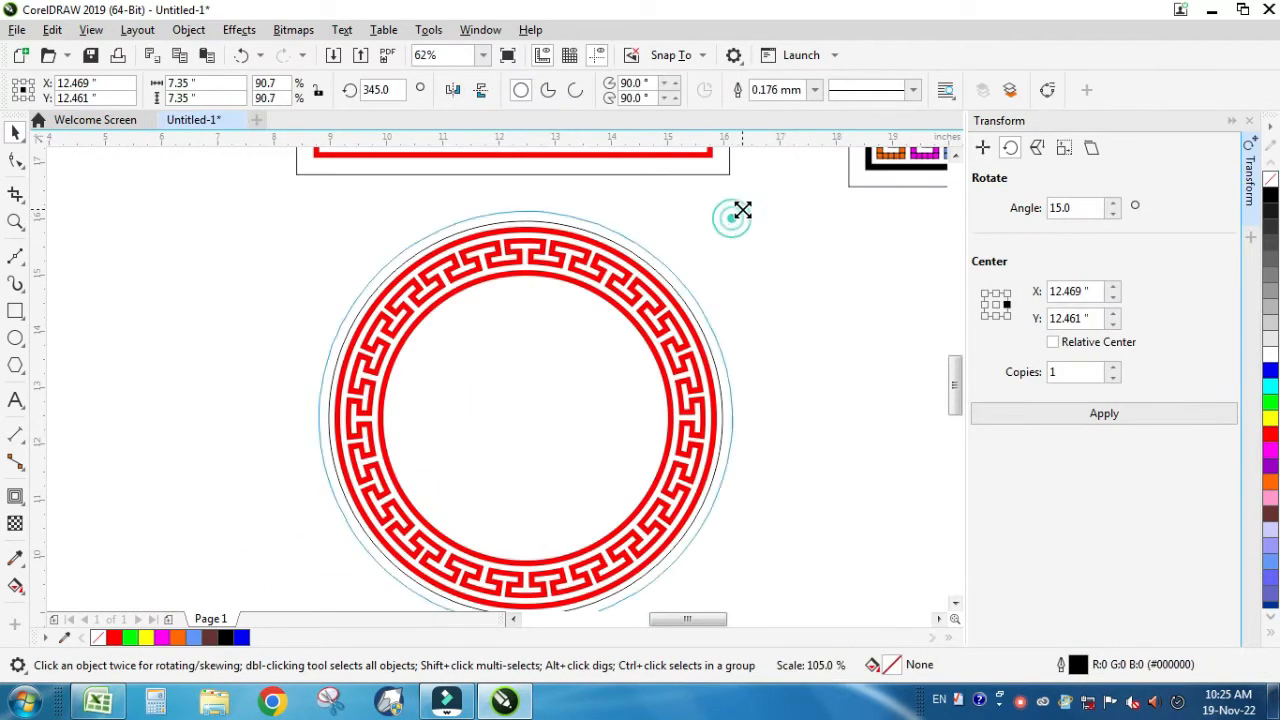
key("z")
left_click_drag(469, 229, 810, 492)
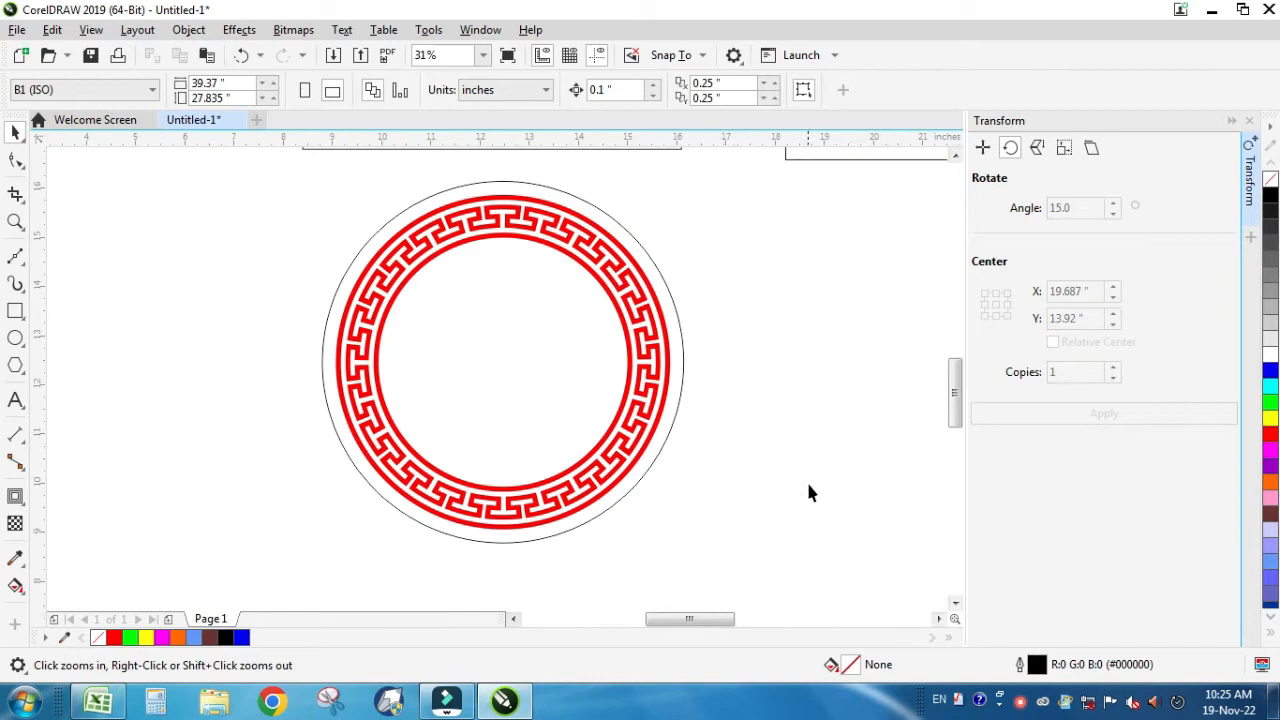
Set the outer circle's outline width to 0.3 mm.
left_click(671, 292)
key("F12")
double_click(484, 278)
type(".0.3")
key("Return")
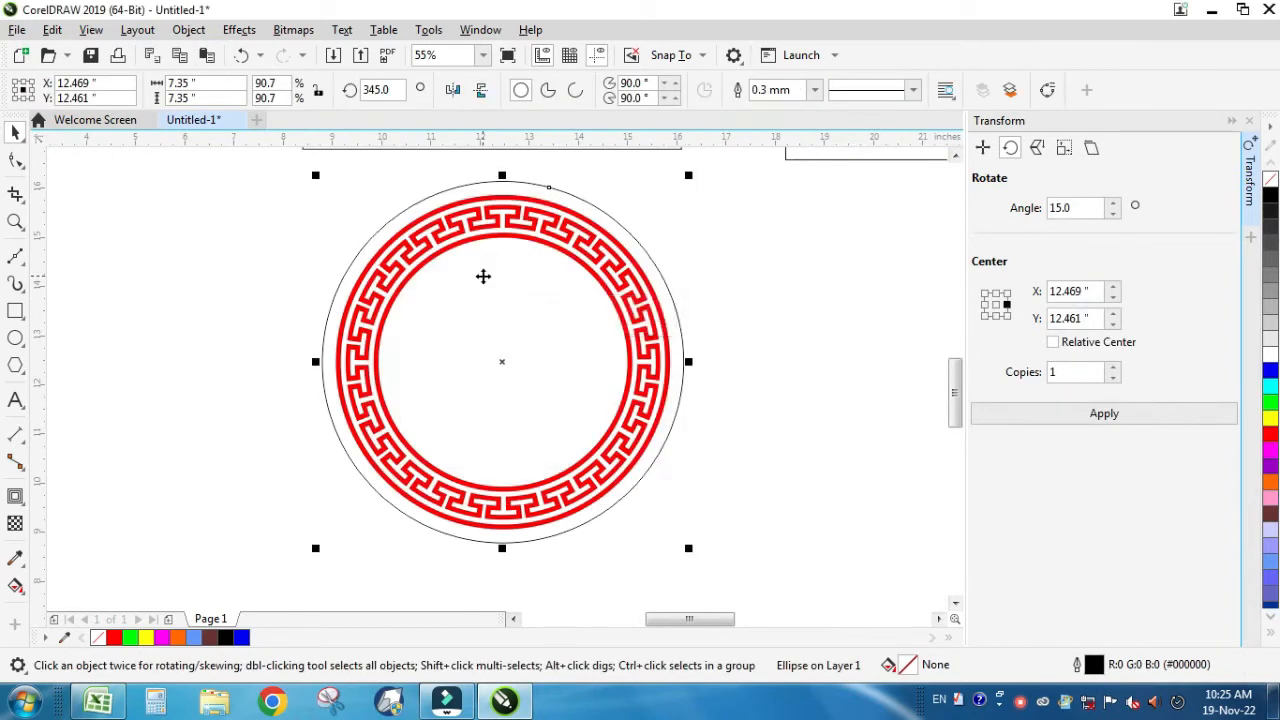
Place a copy of the circular border's two outer circles beside it, below the multicoloured square frame.
left_click_drag(575, 196, 819, 320)
key("ctrl+z")
scroll(670, 233, "down", 2)
left_click(757, 288)
scroll(735, 273, "down", 1)
key("F2")
left_click_drag(505, 548, 507, 549)
left_click_drag(431, 449, 600, 454)
right_click(600, 454)
Copy a magenta motif from the multicoloured frame's top row to just inside the new circles' top.
left_click(458, 243)
key("F2")
left_click_drag(434, 231, 666, 567)
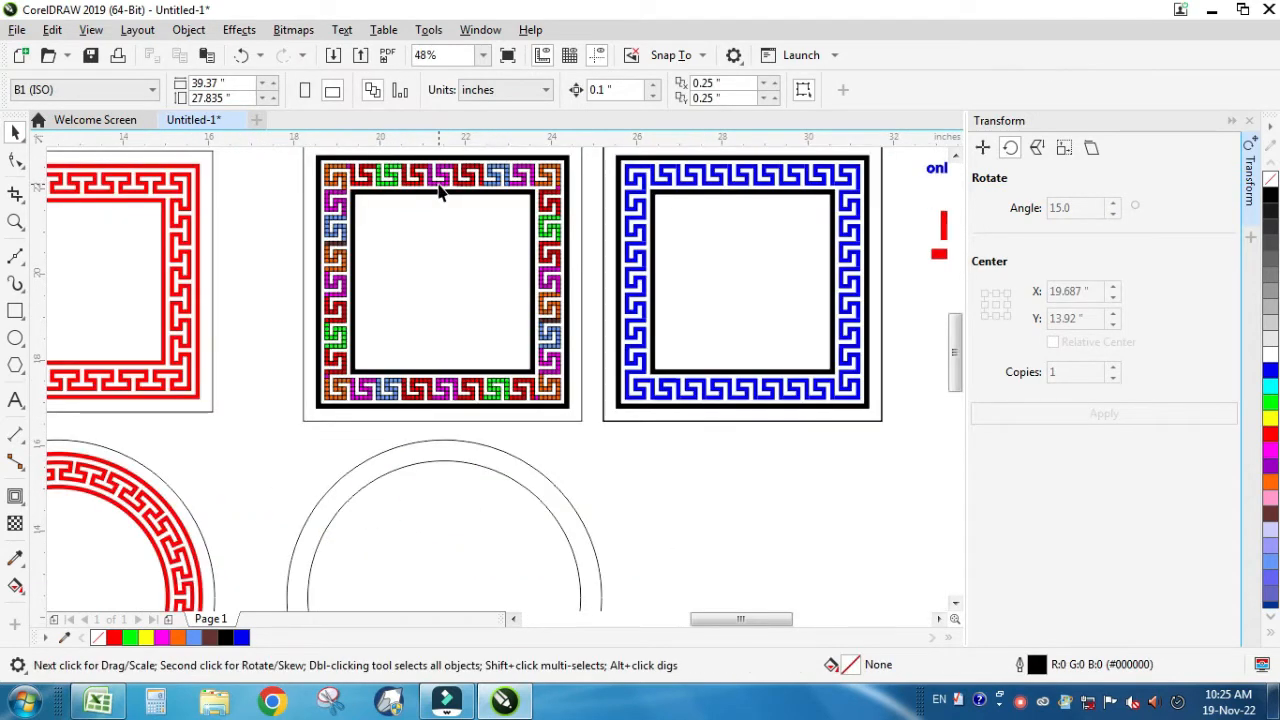
left_click_drag(443, 178, 449, 462)
right_click(449, 462)
key("F2")
left_click_drag(366, 421, 604, 537)
Ungroup the magenta motif's squares and weld them into one shape.
key("space")
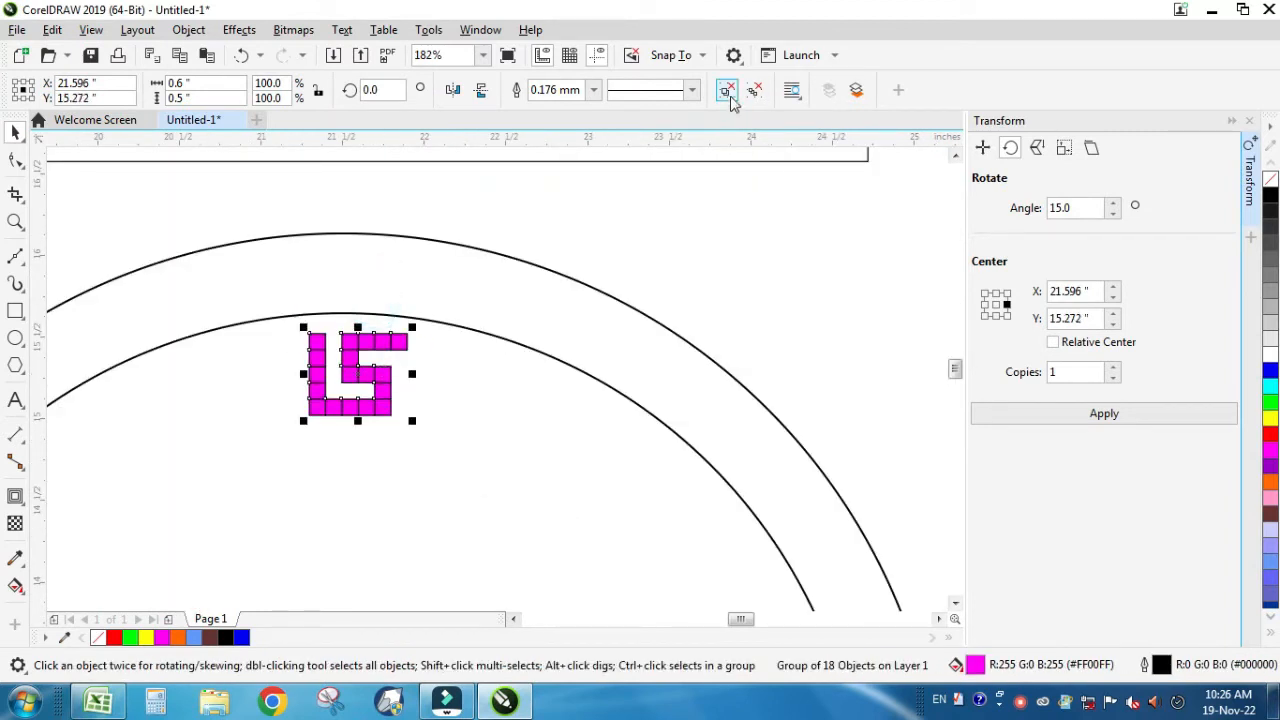
left_click(754, 90)
left_click(556, 91)
Delete the redundant nodes along the welded magenta motif's straight edges, keeping only its corner nodes.
key("F2")
left_click_drag(278, 314, 516, 454)
left_click(15, 162)
left_click_drag(180, 251, 283, 396)
key("Delete")
left_click_drag(190, 414, 240, 441)
key("Delete")
left_click_drag(292, 408, 397, 498)
key("Delete")
left_click_drag(254, 468, 445, 505)
key("Delete")
left_click_drag(514, 351, 455, 440)
left_click_drag(410, 309, 443, 336)
key("Delete")
left_click_drag(384, 357, 340, 384)
key("Delete")
left_click_drag(341, 336, 297, 251)
key("Delete")
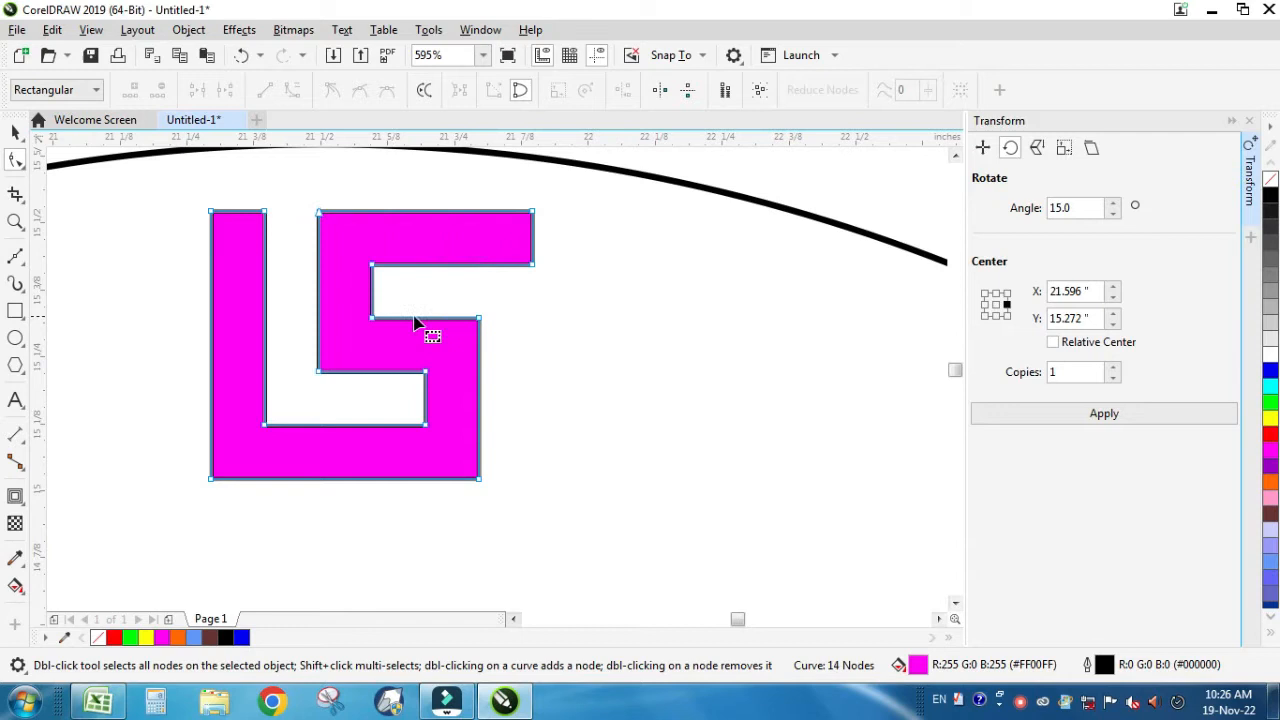
Centre the magenta motif horizontally on the circles and draw a vertical guide line through the circles' centre.
key("space")
scroll(445, 340, "down", 3)
left_click(531, 363, "shift")
key("c")
left_click(763, 375)
scroll(763, 376, "down", 1)
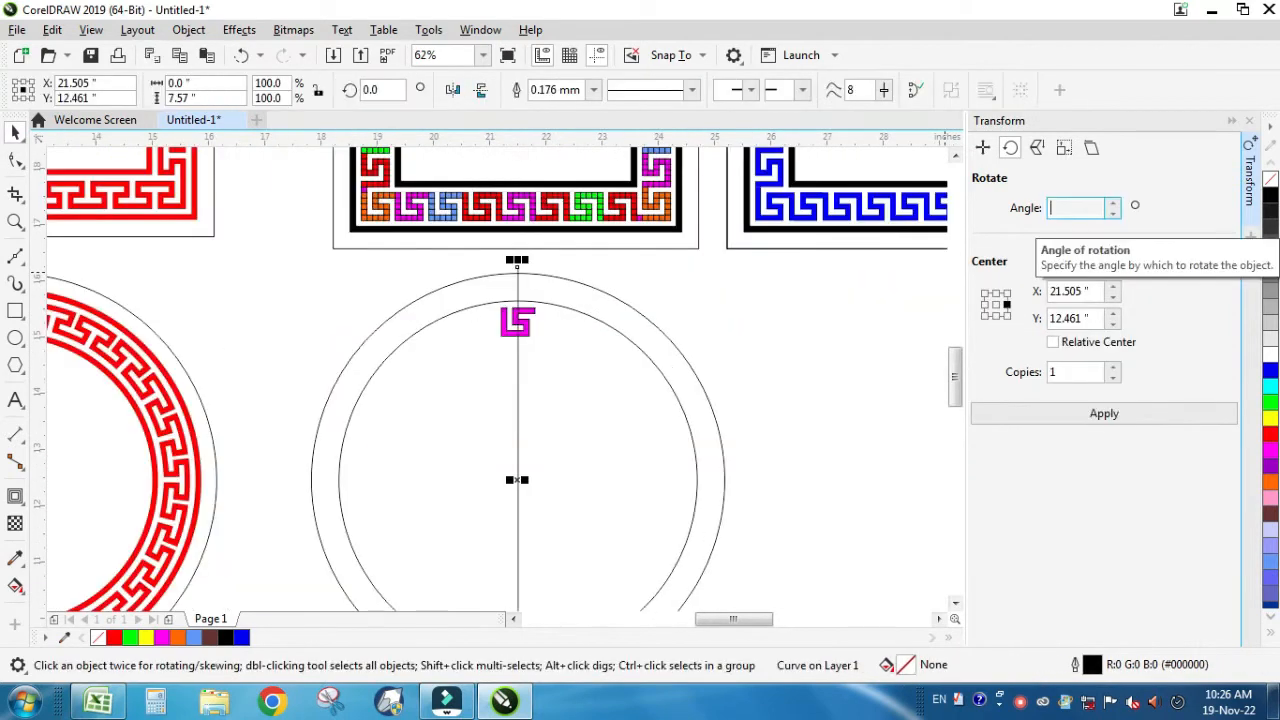
Rotate a copy of the vertical guide line by 5.7° about the centre and mirror it to the other side.
left_click_drag(493, 290, 700, 420)
key("ctrl+z")
left_click(453, 90)
key("z")
key("space")
left_click(366, 321)
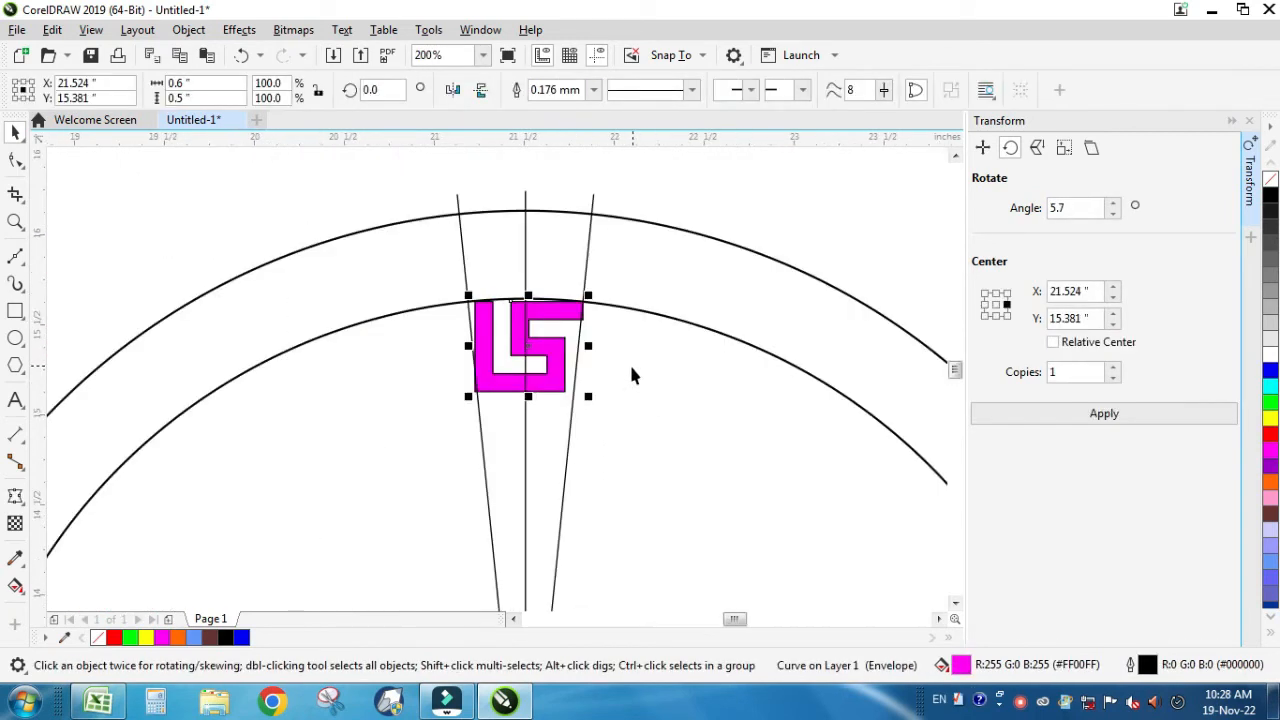
Warp the magenta motif with an envelope so it fits between the two slanted guides and the two circular arcs.
left_click(674, 371)
scroll(700, 365, "down", 3)
left_click_drag(908, 324, 861, 365)
key("z")
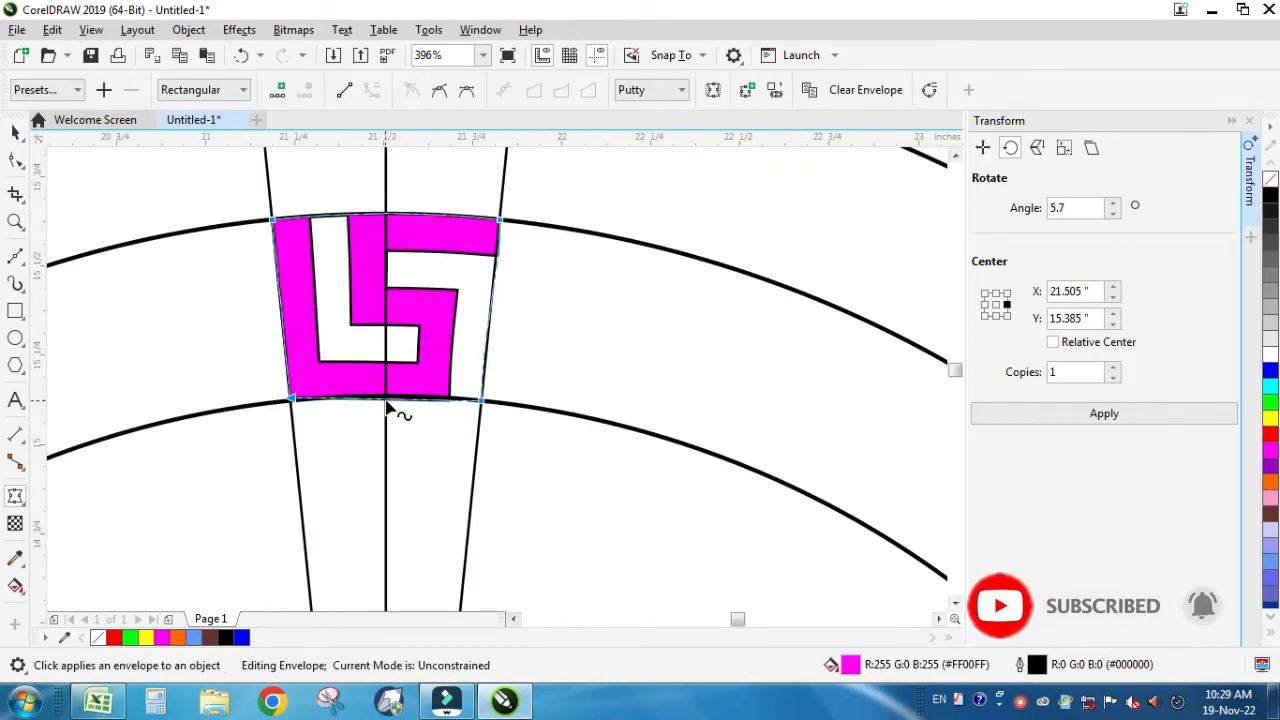
left_click_drag(388, 406, 389, 401)
key("space")
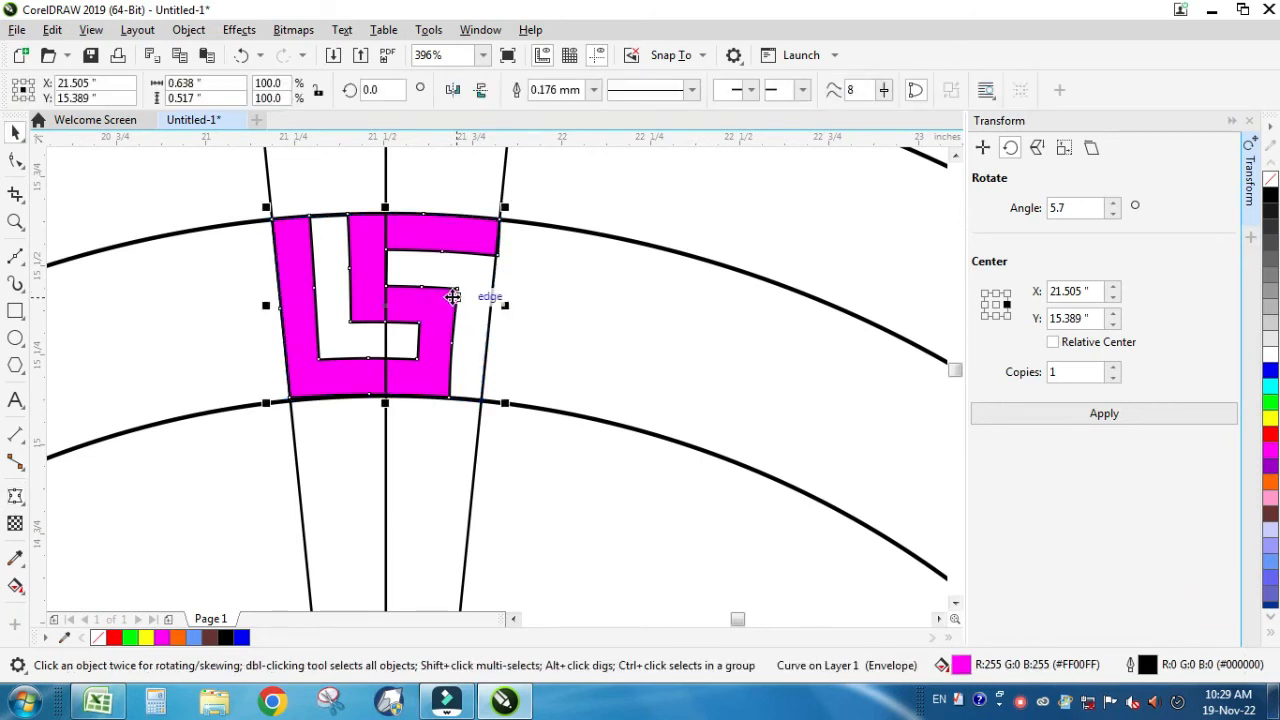
Convert the enveloped motif to curves and delete the extra nodes along its edges.
left_click_drag(452, 294, 462, 297)
key("ctrl+q")
key("F10")
left_click_drag(309, 332, 255, 215)
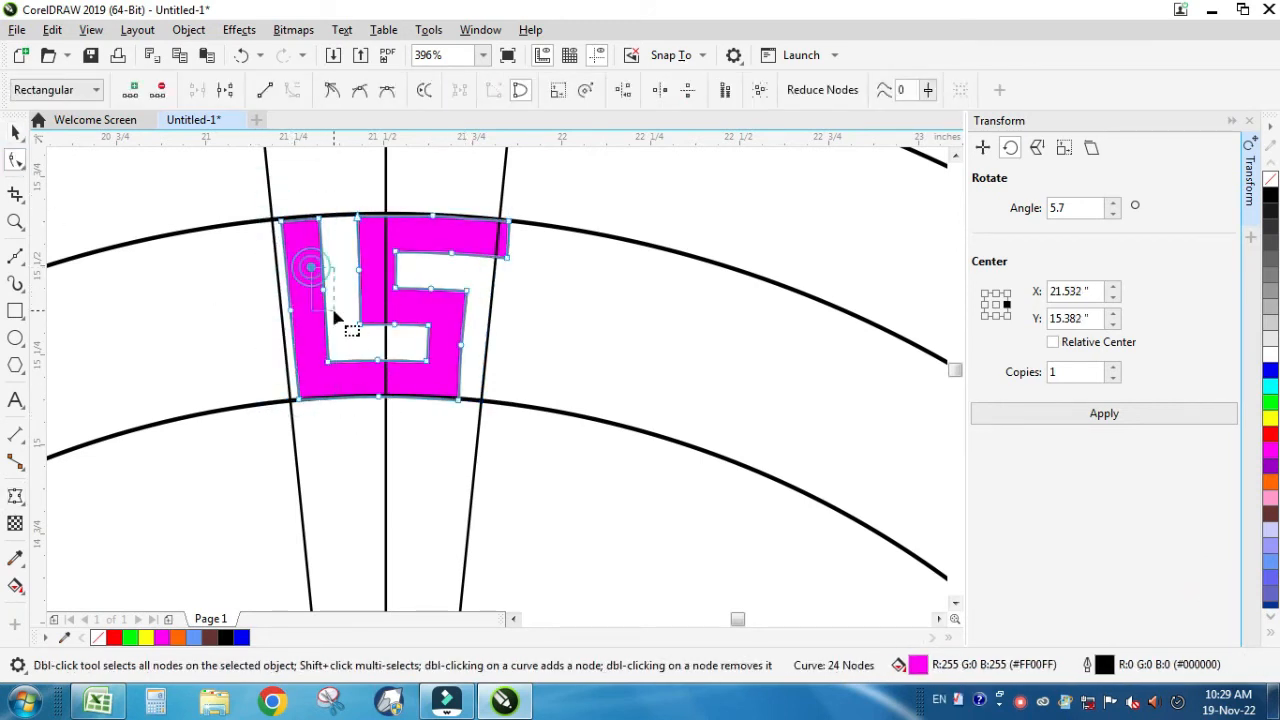
left_click_drag(349, 258, 376, 287)
key("Delete")
left_click_drag(480, 323, 447, 362)
key("Delete")
key("Delete")
left_click_drag(387, 310, 397, 407)
key("Delete")
Straighten the right edge of the motif's lower part and move the motif back between the slanted guides.
left_click_drag(478, 284, 446, 412)
left_click(266, 90)
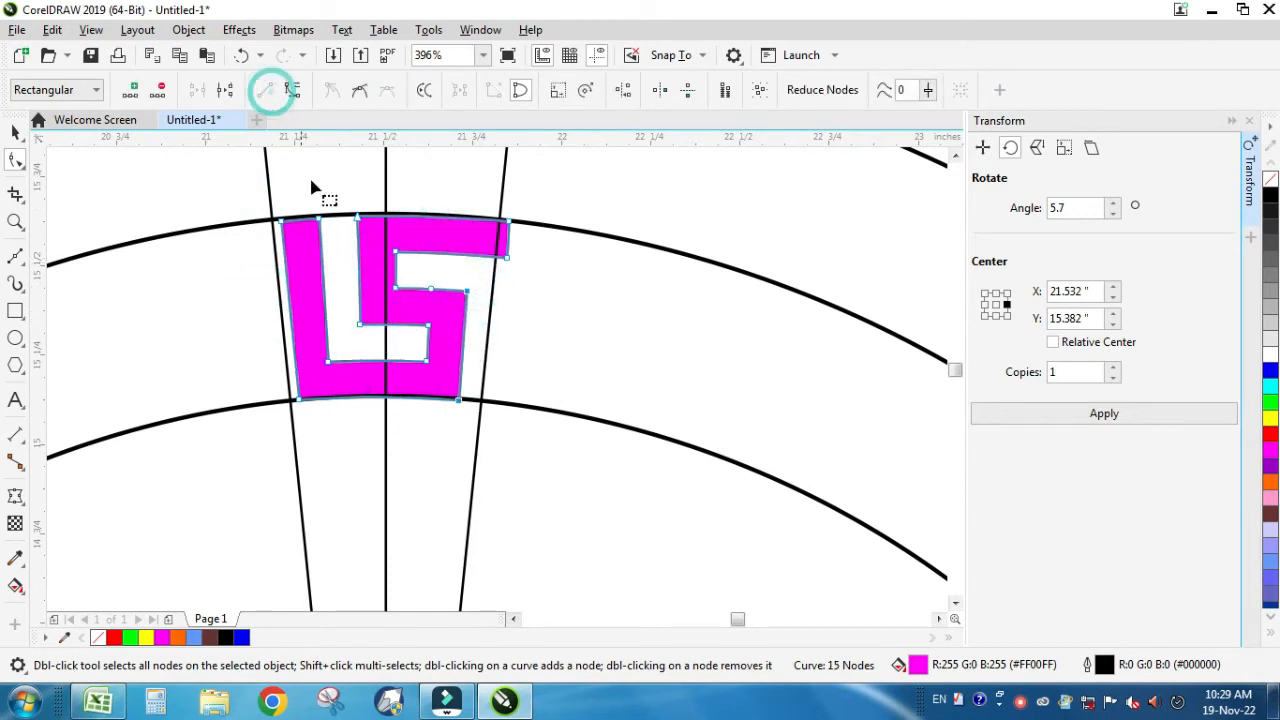
key("space")
left_click_drag(514, 229, 491, 218)
key("space")
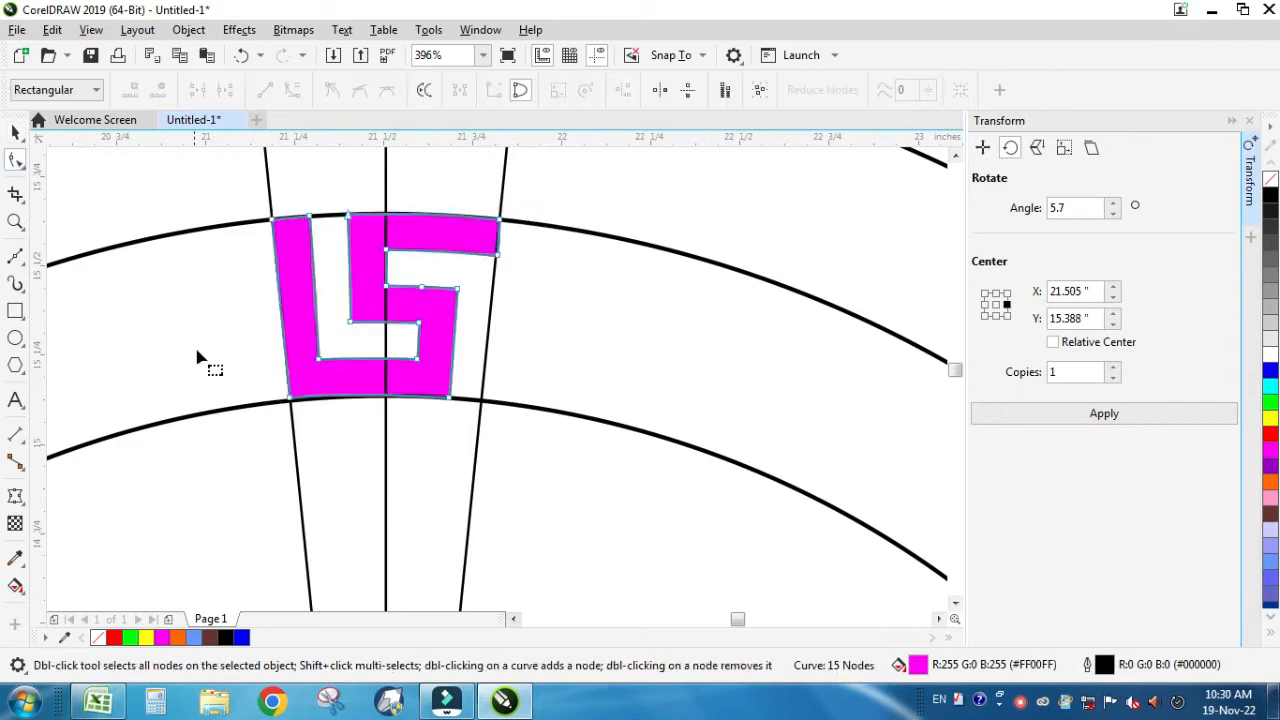
Move the motif's lower-left corner and upper arm's lower corner onto the guides, and make the arm's end edge straight.
left_click_drag(291, 398, 291, 401)
left_click(450, 398)
key("F2")
left_click_drag(458, 195, 560, 310)
left_click_drag(451, 391, 443, 392)
left_click_drag(498, 400, 428, 235)
left_click(265, 89)
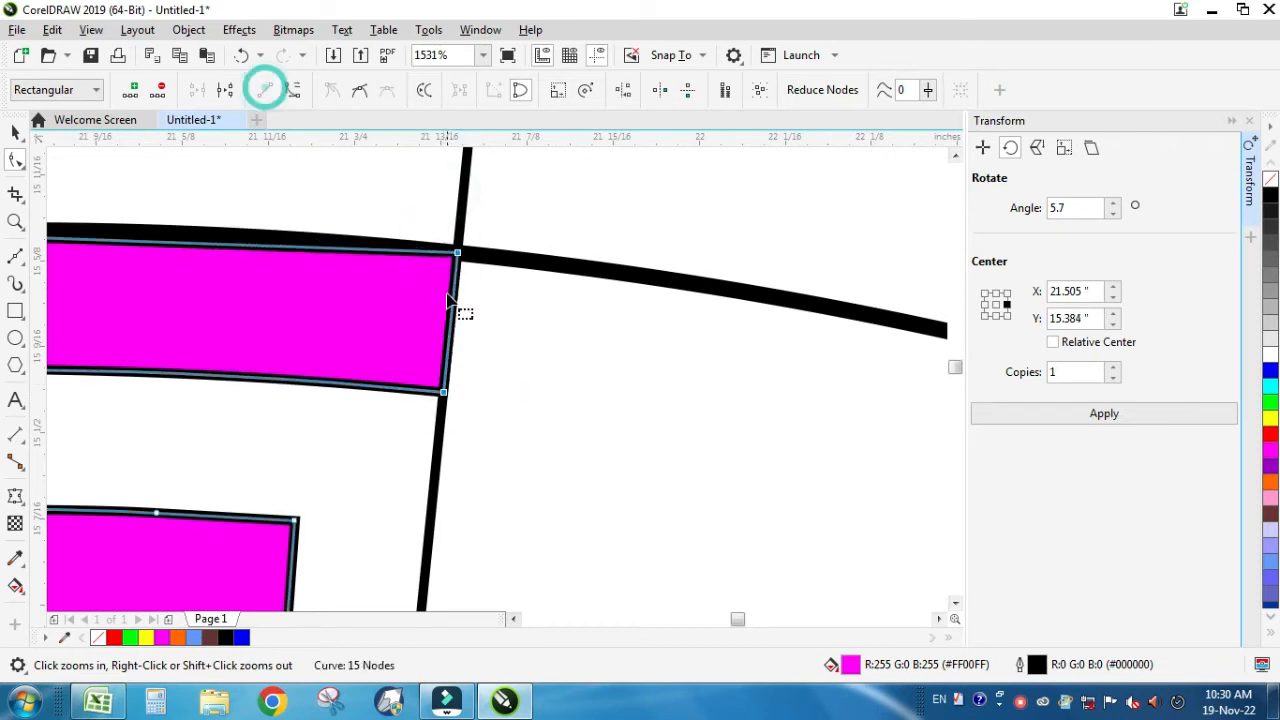
Curve the upper arm's outer edge to follow the outer arc and adjust the motif's lower inner corner node.
scroll(405, 280, "down", 1)
left_click(271, 260)
left_click(295, 91)
left_click_drag(271, 260, 272, 254)
scroll(358, 312, "down", 1)
key("F2")
left_click_drag(131, 250, 451, 508)
left_click_drag(358, 472, 363, 470)
key("space")
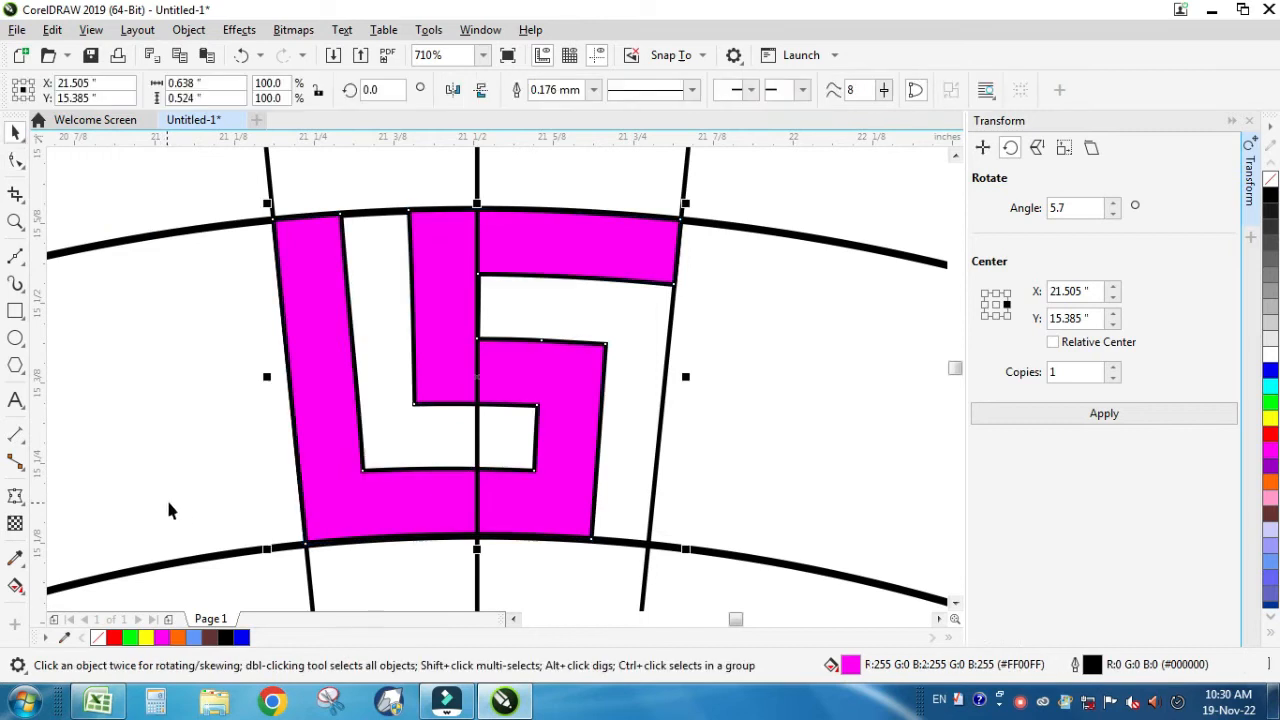
Add a node on the end edge of the motif's upper arm and pull it outward into a point.
scroll(168, 503, "down", 2)
key("F2")
left_click_drag(189, 380, 409, 560)
double_click(504, 303)
double_click(543, 276)
left_click_drag(543, 276, 571, 284)
key("space")
Combine the two circles that bound the magenta motif into one object.
scroll(589, 312, "down", 4)
left_click(661, 359)
left_click(558, 330)
left_click(592, 347)
scroll(592, 347, "up", 2)
left_click(541, 297)
scroll(555, 307, "down", 2)
key("F2")
left_click_drag(392, 279, 760, 548)
left_click(517, 230)
left_click(555, 206, "shift")
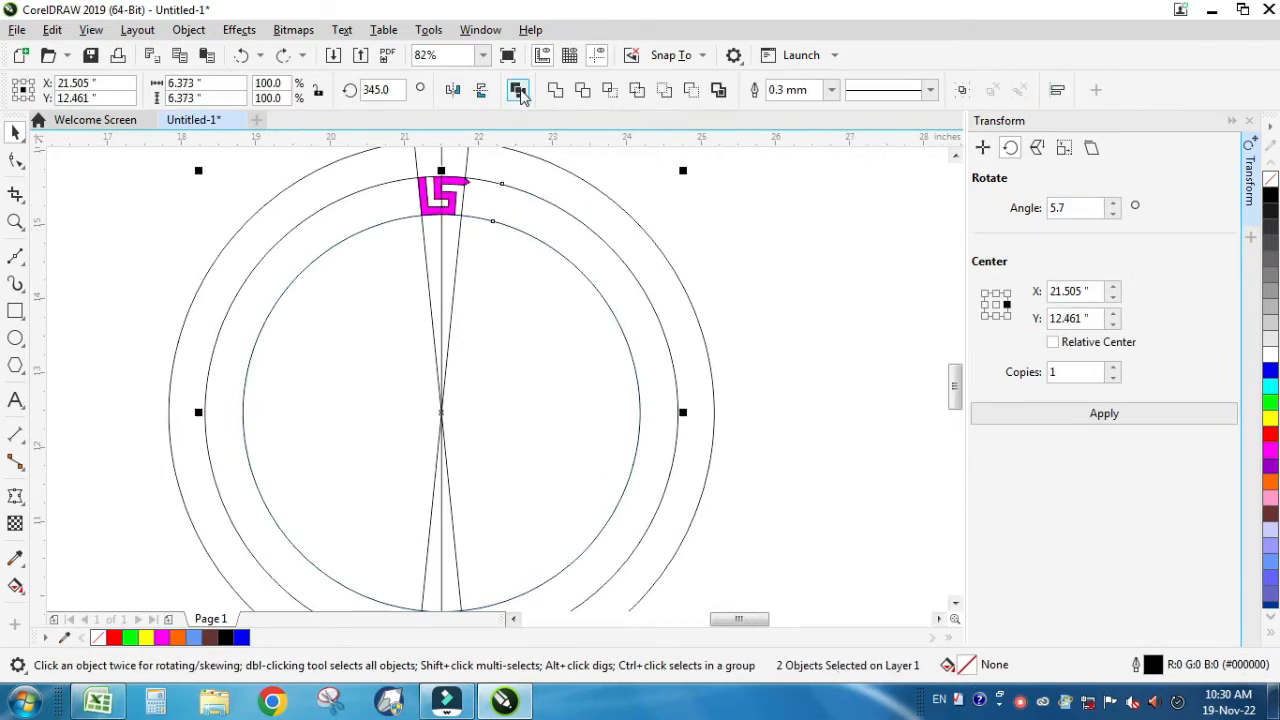
left_click(518, 90)
Apply a 3-step contour with a 0.1 inch offset to the combined circles and break the contour apart.
left_click(15, 496)
type("3")
key("Return")
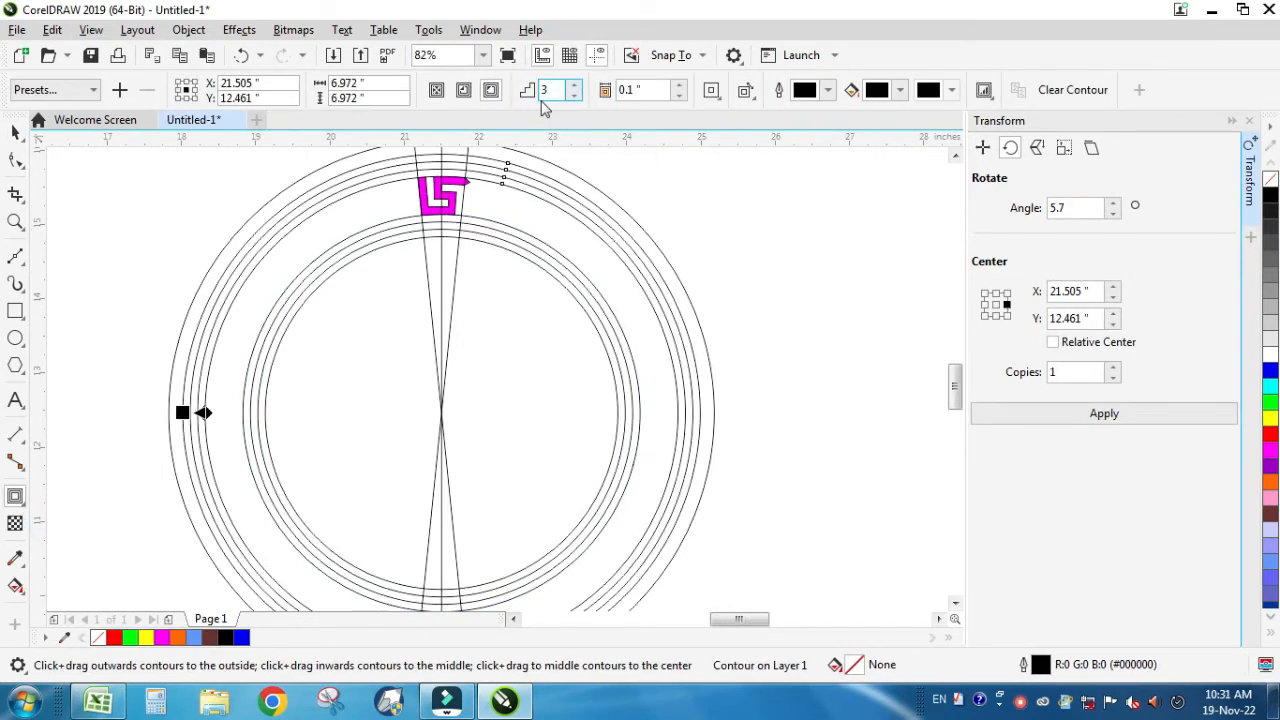
scroll(500, 186, "down", 2)
key("F2")
left_click_drag(403, 160, 558, 257)
left_click(15, 132)
left_click(316, 261)
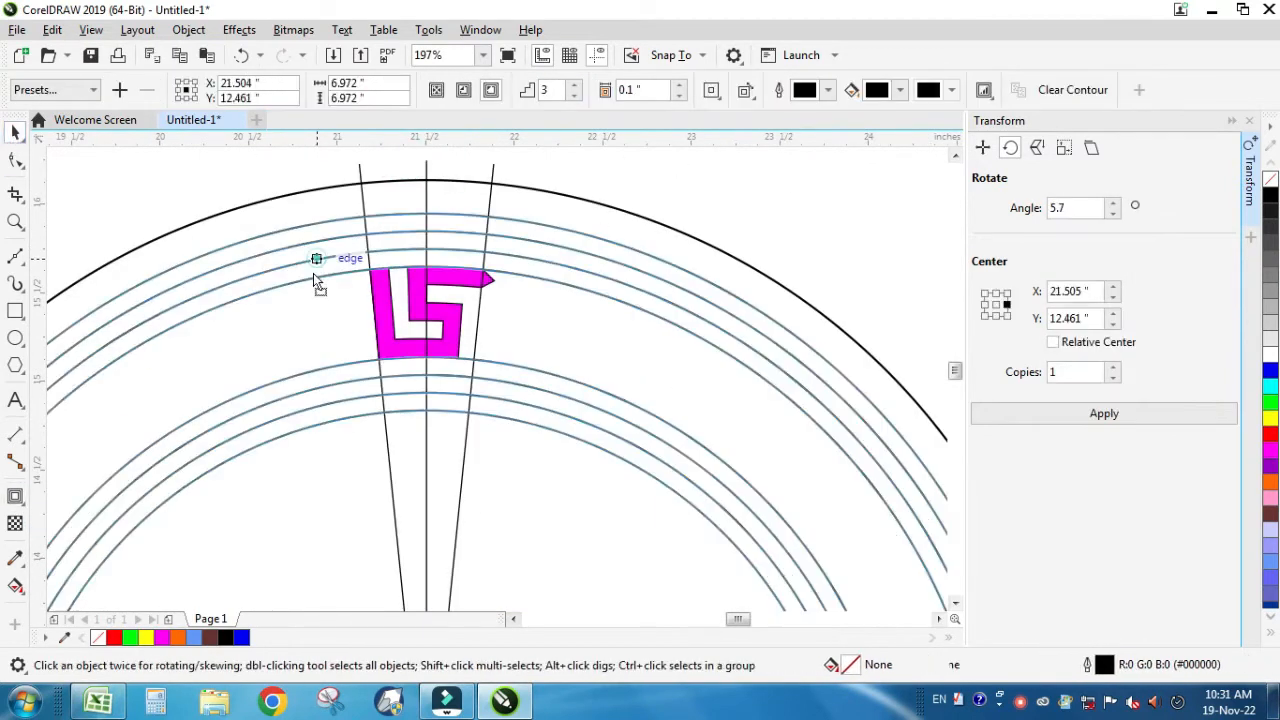
key("ctrl+k")
Ungroup the contour circles and delete the original circles touching the motif and the farthest contour.
left_click(571, 180)
left_click(345, 271)
key("Delete")
left_click_drag(349, 219, 387, 213)
key("ctrl+z")
left_click(754, 90)
key("Delete")
Combine the remaining contour circles and fill the resulting two rings black.
left_click(352, 397)
left_click_drag(353, 383, 336, 365)
key("ctrl+z")
left_click(365, 396, "shift")
key("ctrl+l")
left_click(1270, 195)
Rotate copies of the magenta motif by 11.25° about the circles' centre, one after another, until the ring is complete.
type("11.25")
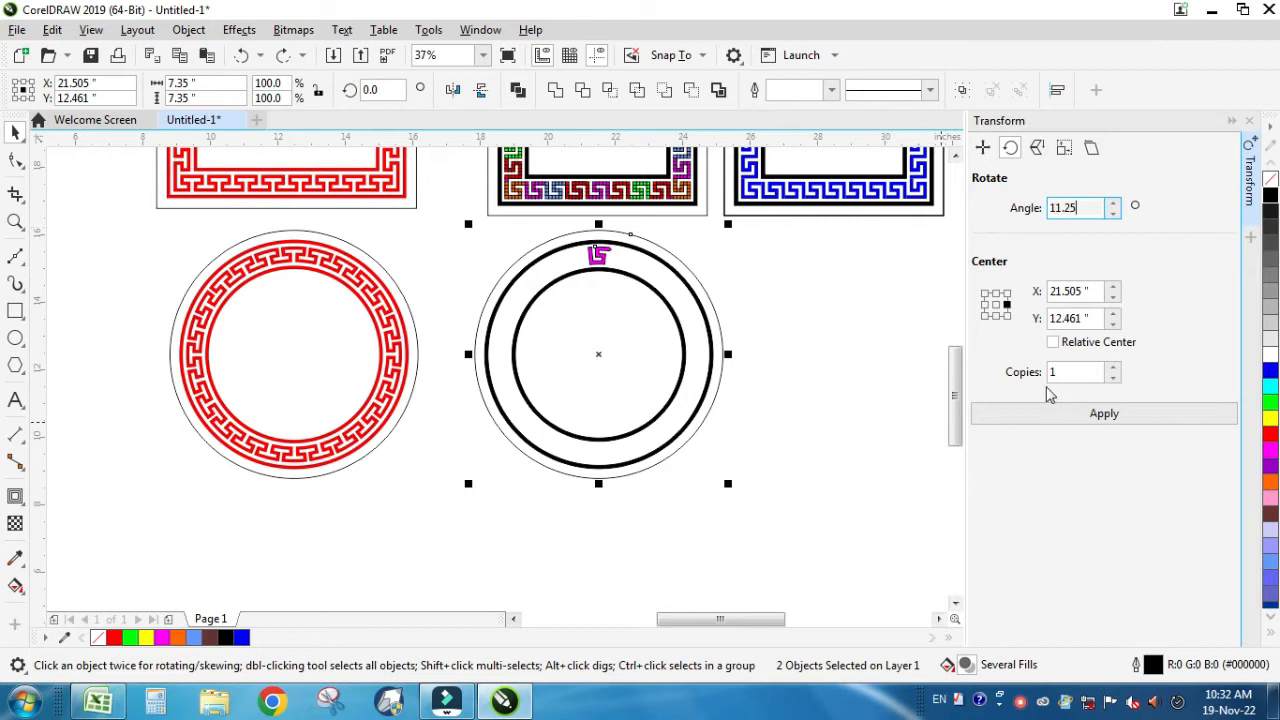
left_click(1057, 411)
left_click(1057, 413)
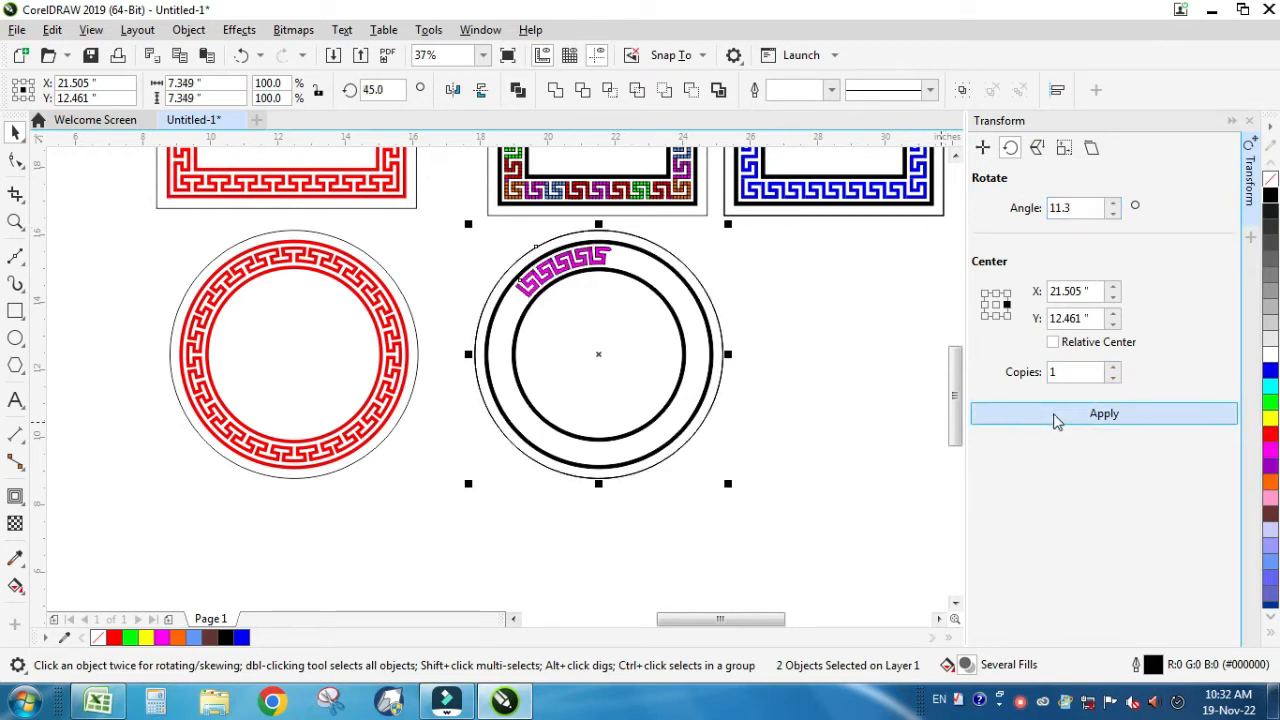
left_click(1057, 413)
left_click(1057, 413)
left_click(1055, 418)
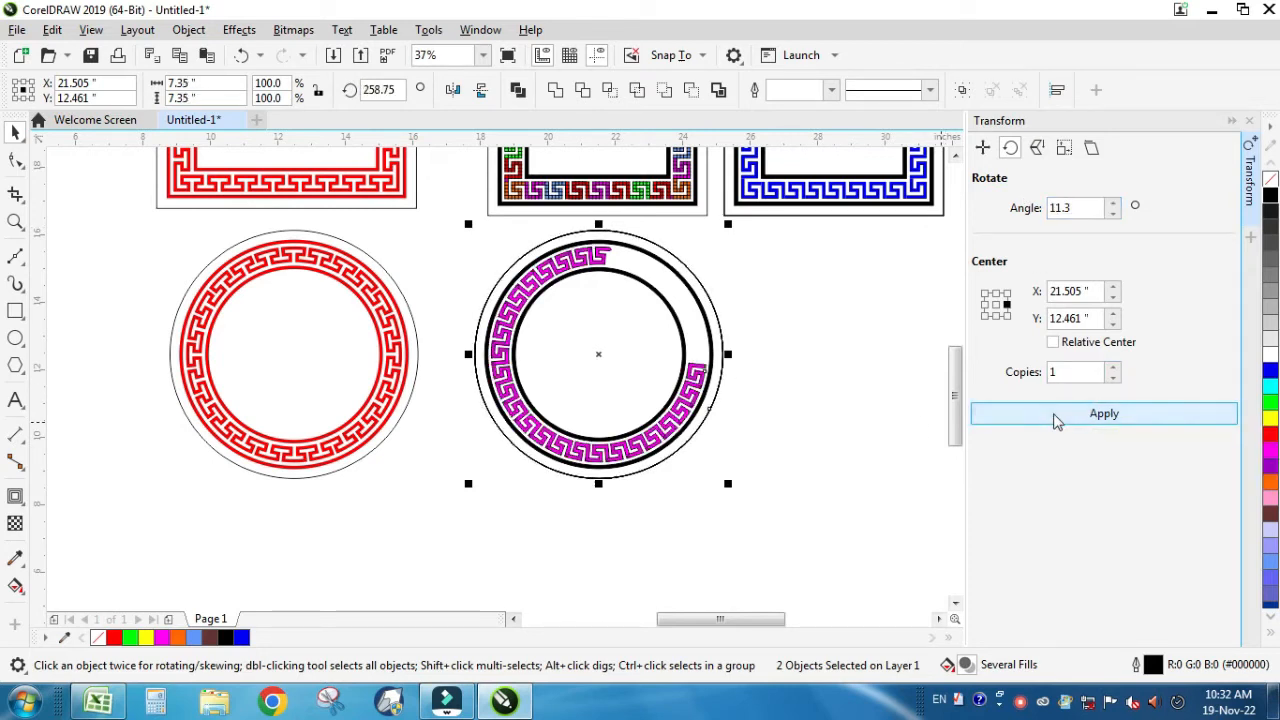
left_click(1055, 418)
left_click(1052, 414)
Inspect the magenta key ring's joined outlines in Wireframe view and return to Enhanced view.
left_click(806, 443)
key("z")
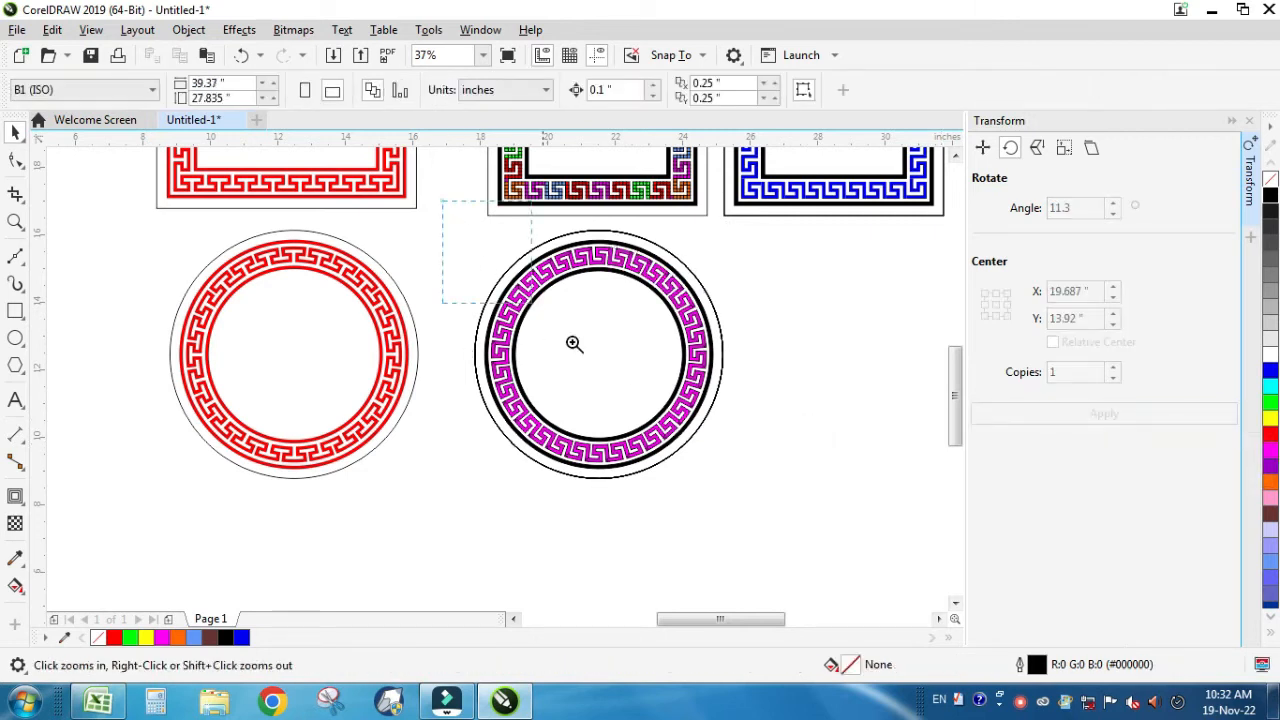
left_click(576, 345)
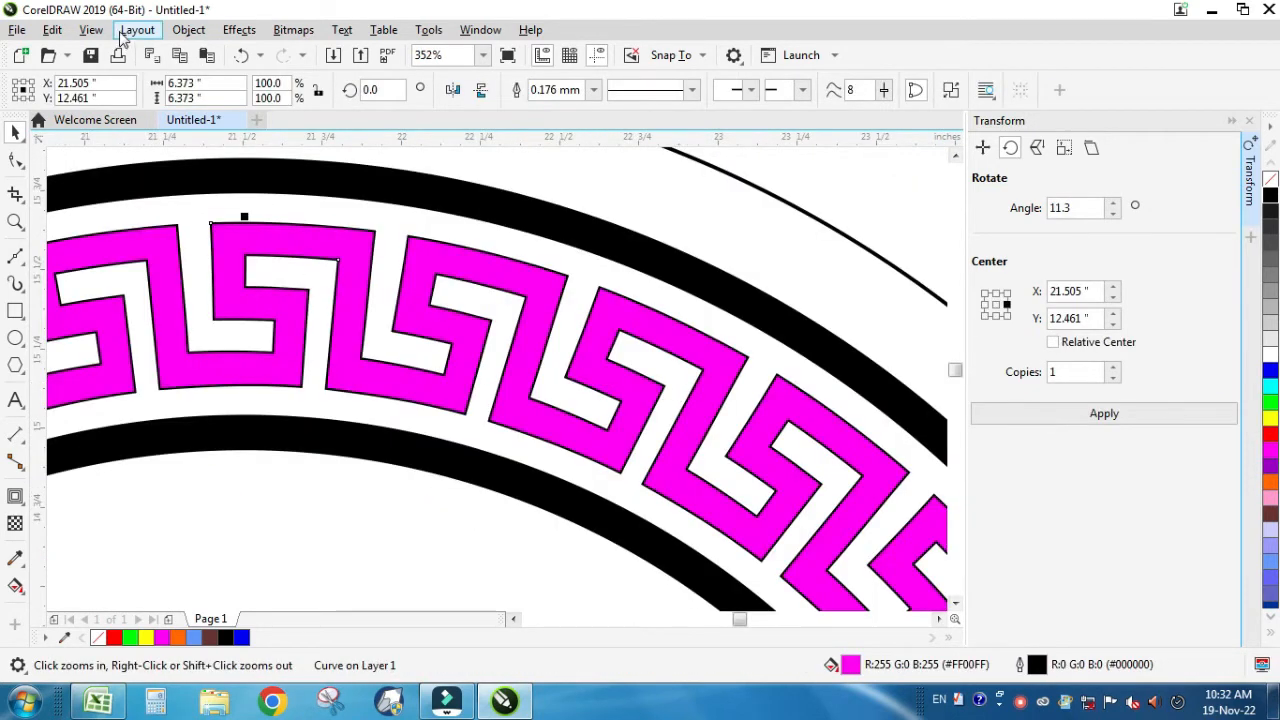
left_click(91, 29)
left_click(110, 54)
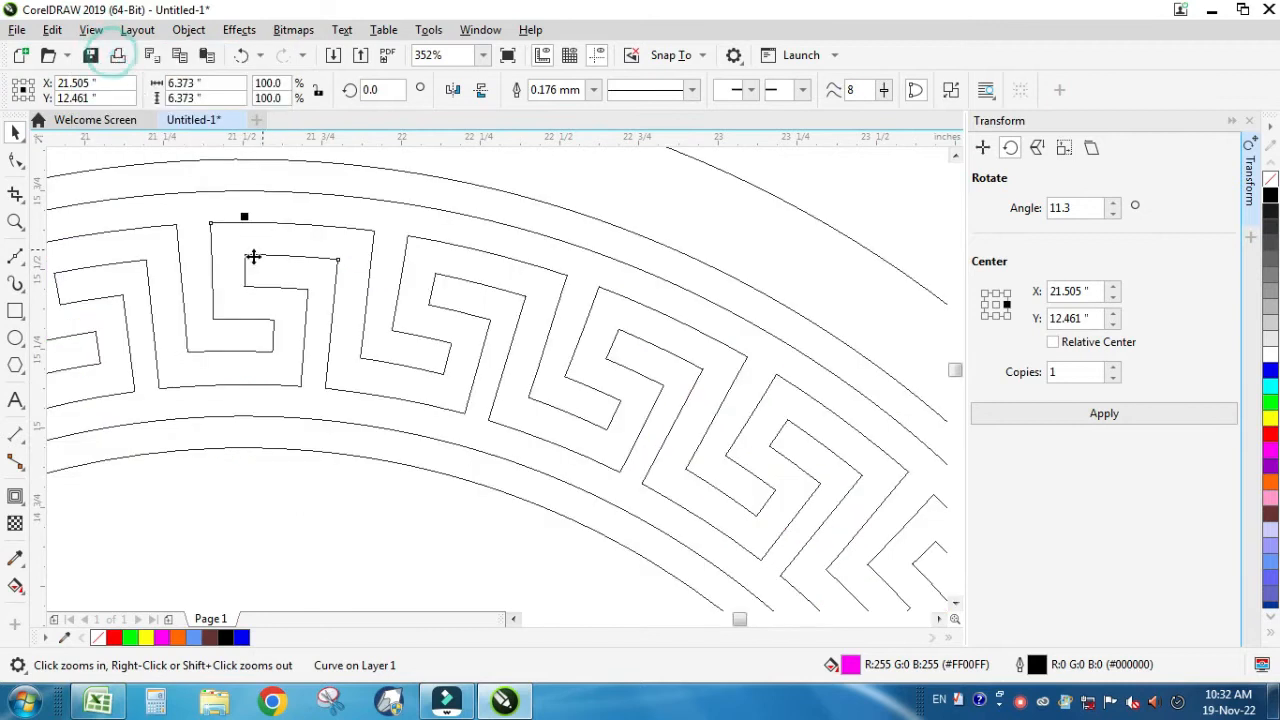
left_click(91, 29)
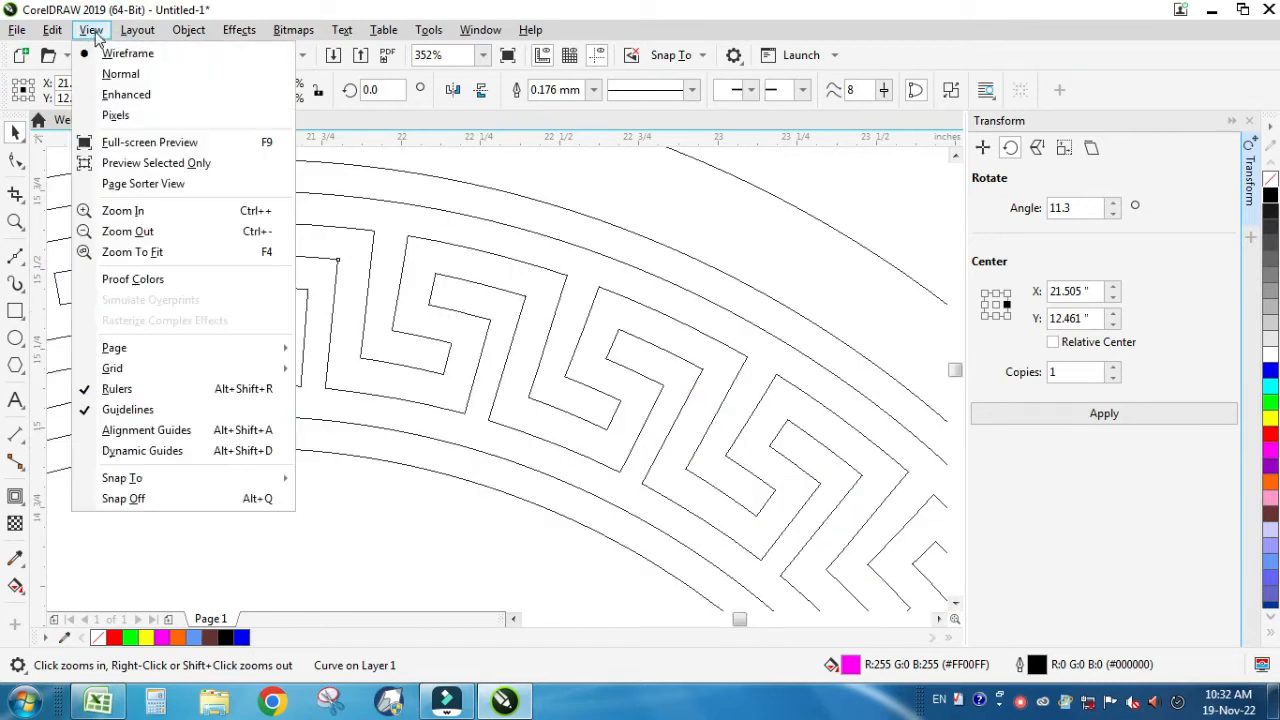
left_click(118, 97)
Recolour the second circular border's magenta key ring black.
scroll(531, 367, "down", 4)
left_click(746, 467)
key("F2")
left_click_drag(260, 360, 858, 620)
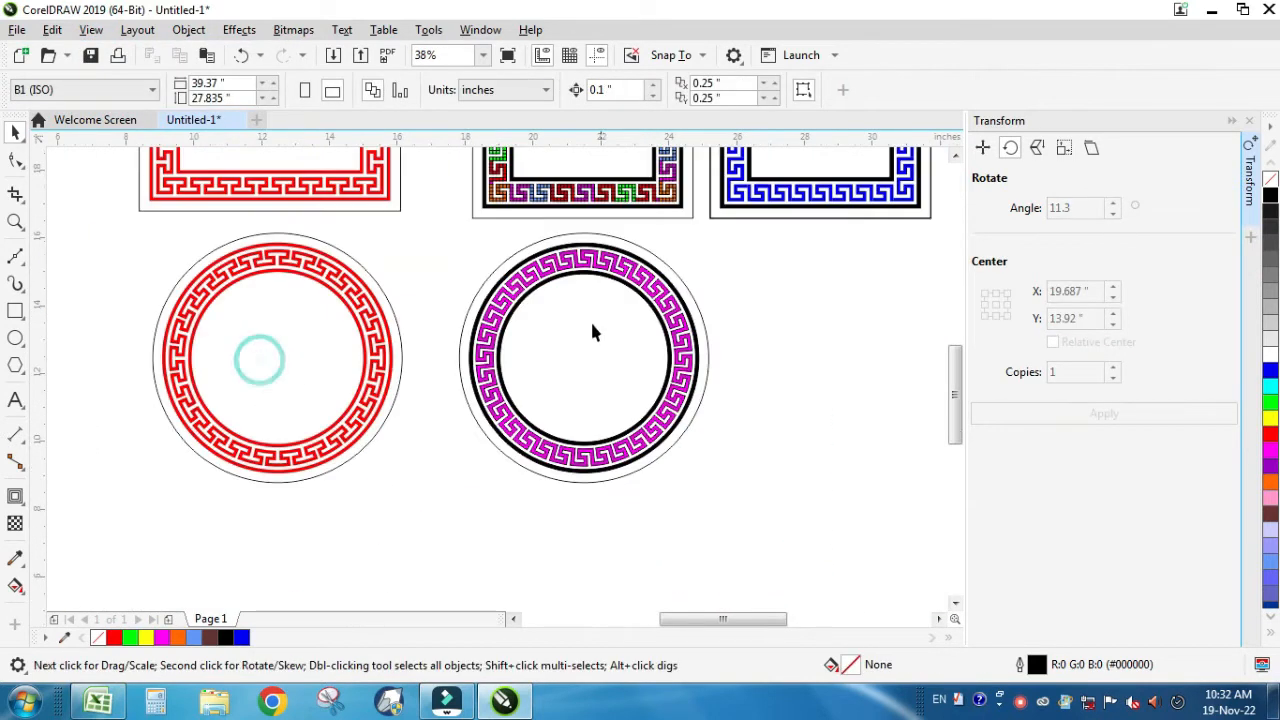
left_click_drag(449, 230, 714, 510)
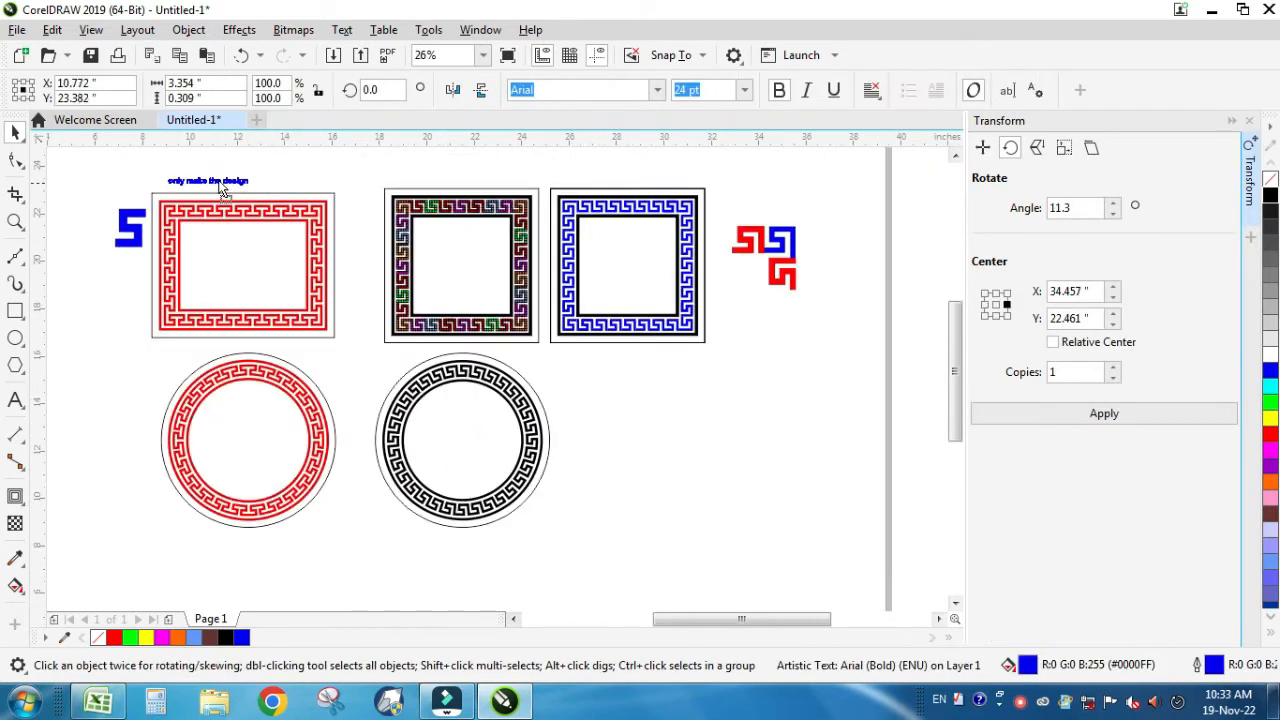
Move the "only make the design" text just above the red rectangular frame and group the blue S motif's squares.
key("F2")
left_click_drag(105, 164, 439, 320)
left_click_drag(371, 205, 372, 224)
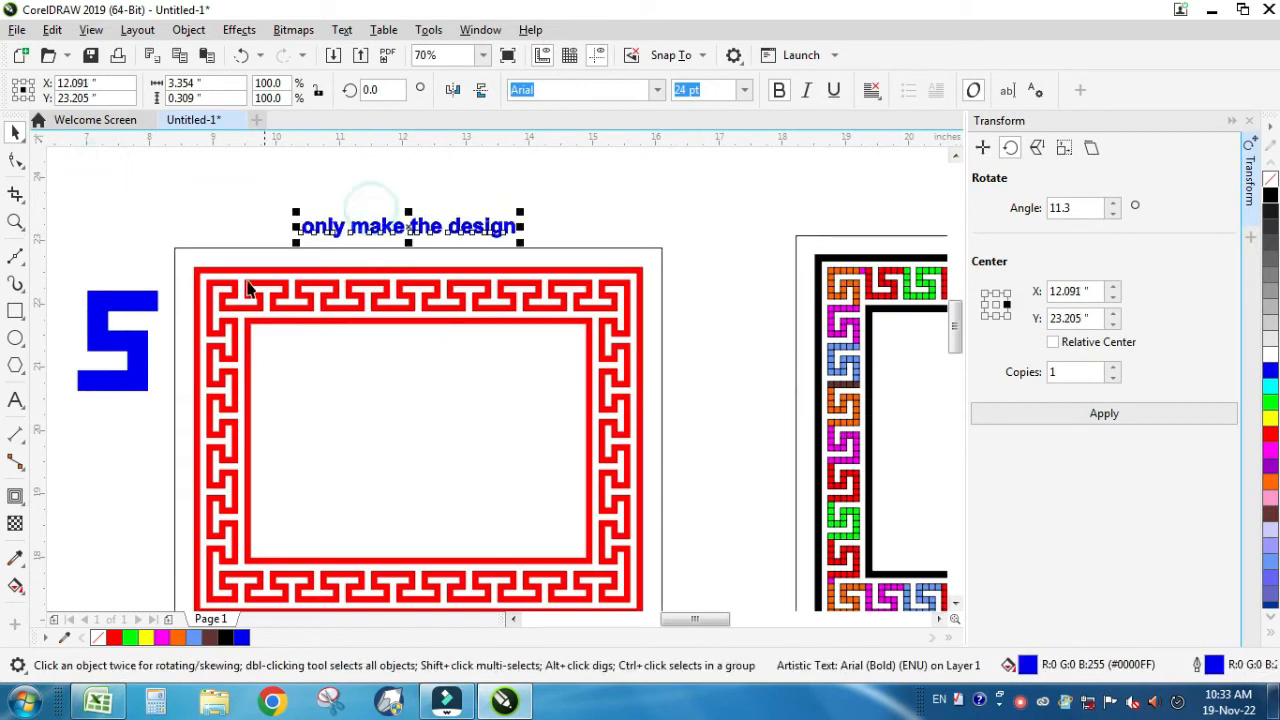
left_click(105, 307)
left_click_drag(70, 285, 166, 412)
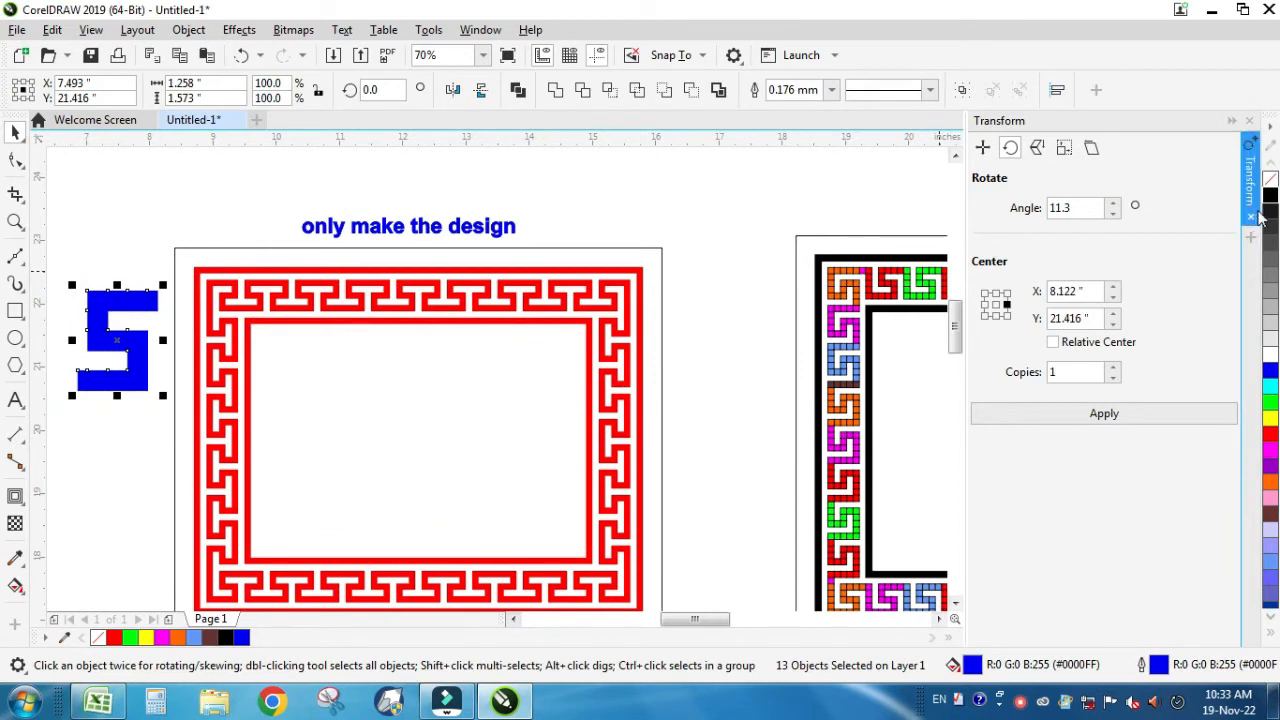
key("ctrl+g")
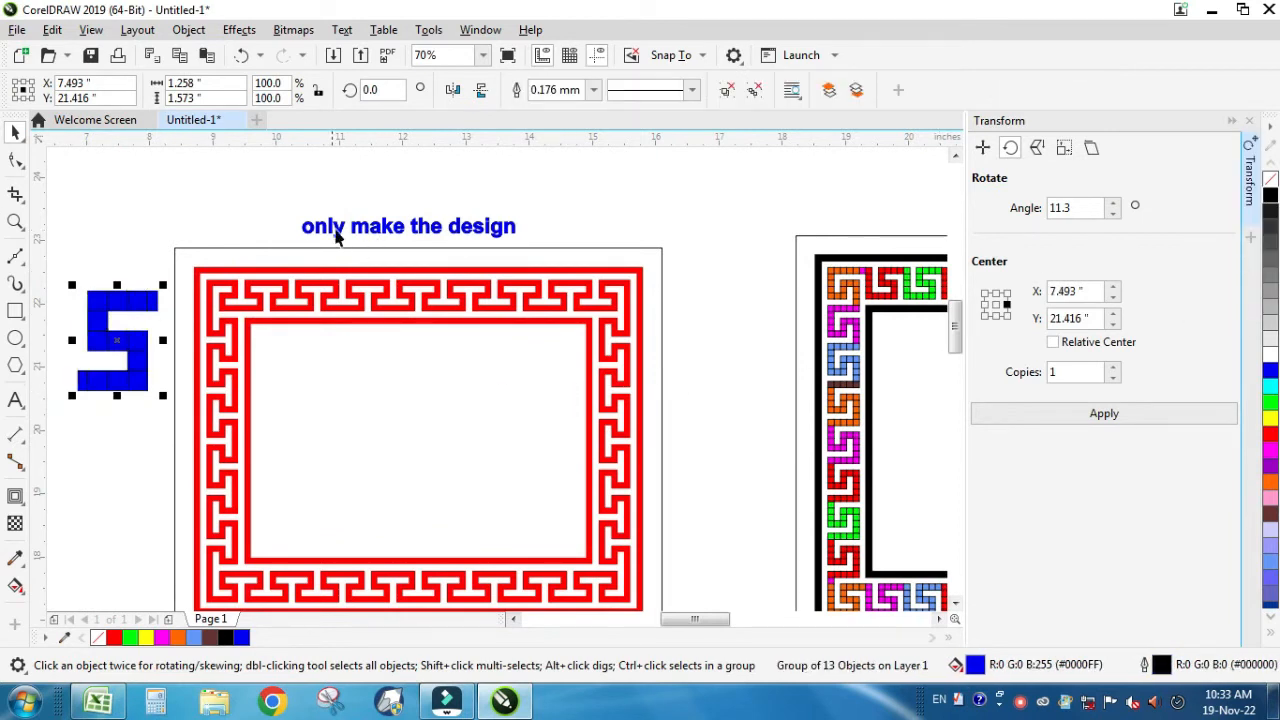
Place the "only make the design" text and the blue S group beside the red rectangular frame's upper-left corner.
left_click(336, 236)
left_click_drag(336, 236, 134, 243)
left_click_drag(115, 309, 125, 262)
scroll(292, 353, "down", 1)
scroll(558, 441, "down", 1)
key("F2")
left_click_drag(303, 326, 920, 571)
left_click(805, 397)
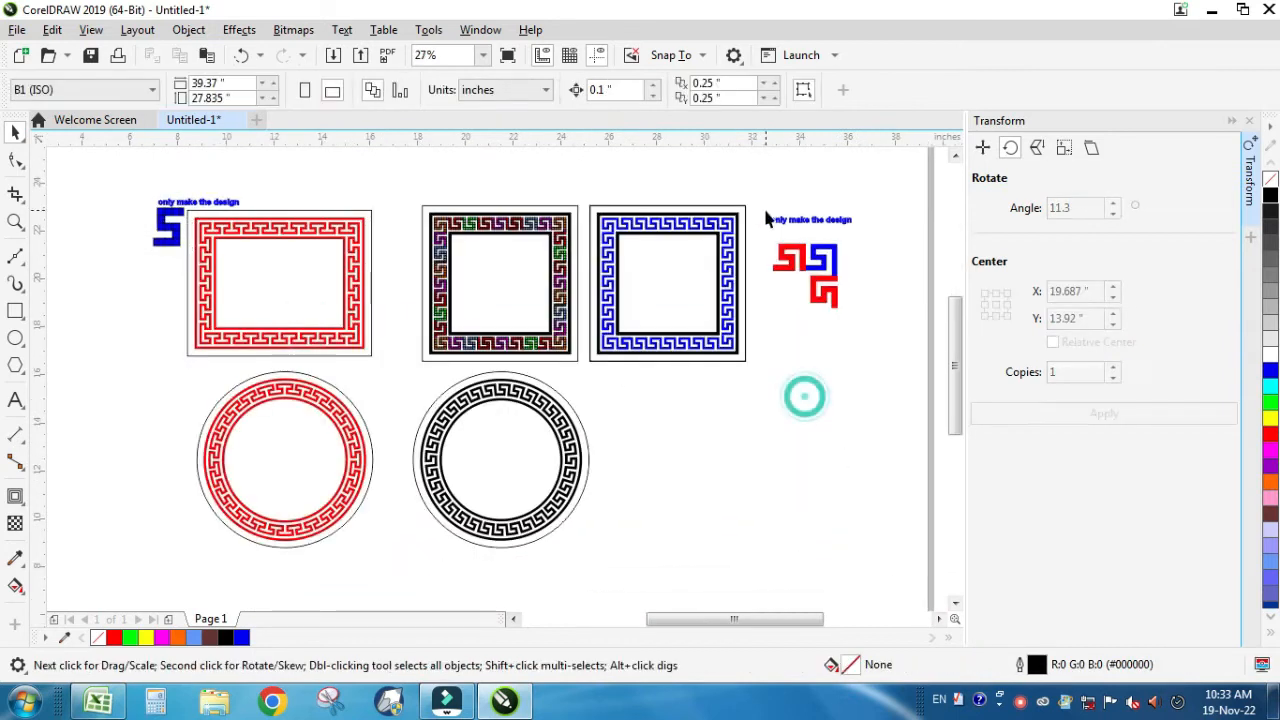
Move the second "only make the design" text and the red and blue S motifs to the blue square frame's upper-right corner.
left_click_drag(791, 219, 692, 194)
left_click_drag(866, 218, 758, 322)
left_click_drag(826, 266, 803, 225)
left_click(797, 348)
scroll(784, 361, "down", 1)
key("F2")
left_click_drag(448, 272, 838, 483)
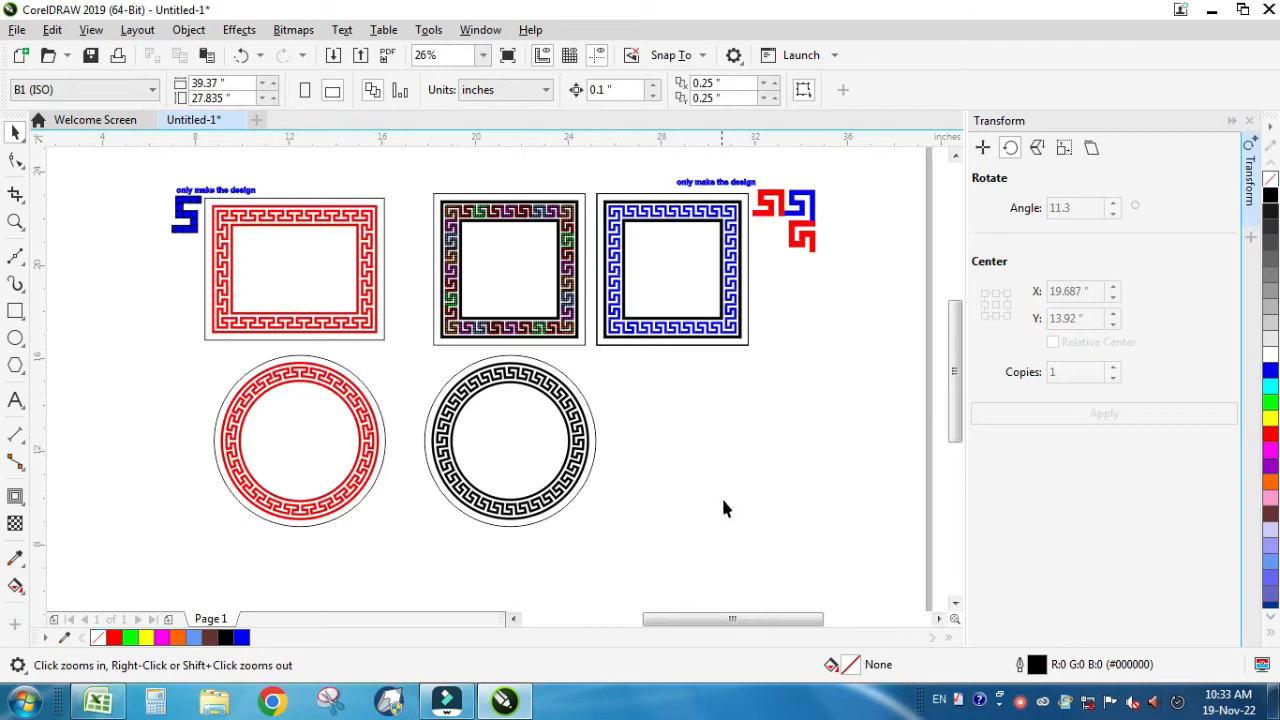
left_click(719, 498)
key("F2")
left_click_drag(150, 188, 812, 541)
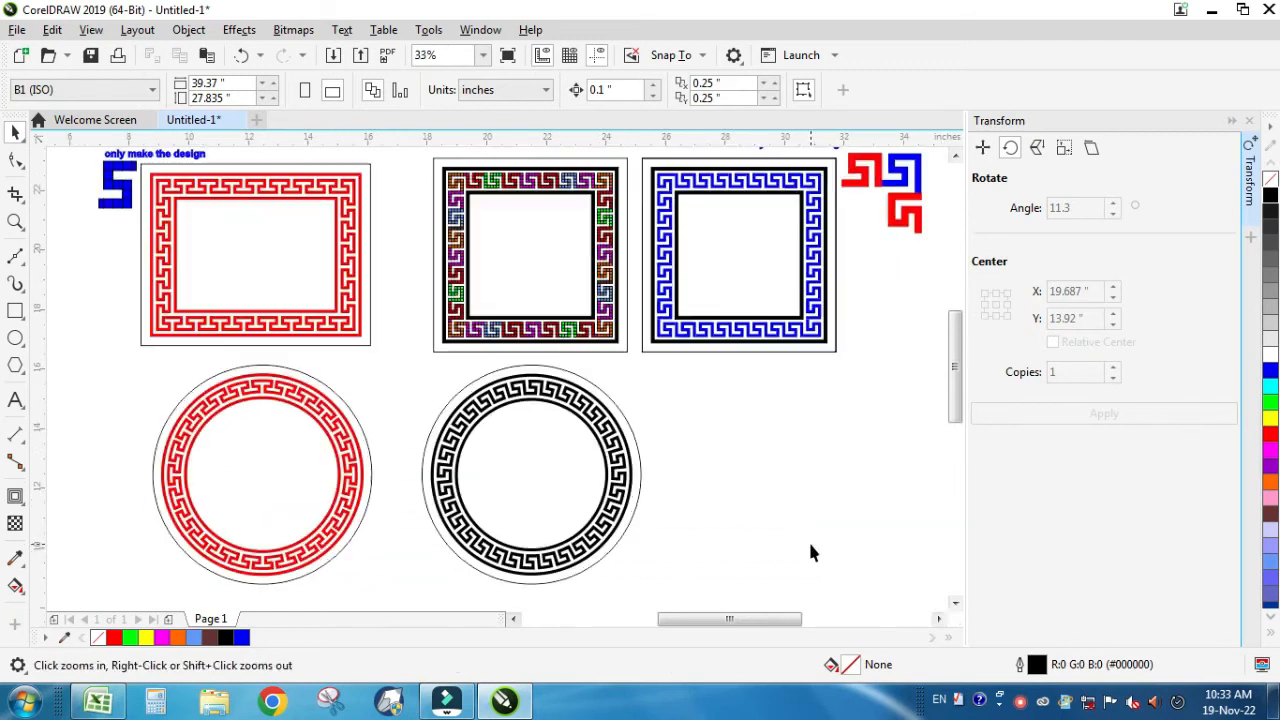
left_click(820, 542)
scroll(817, 545, "down", 2)
Draw a large rectangle with a slightly smaller concentric rectangle inside it in the empty area below the blue square frame.
key("F2")
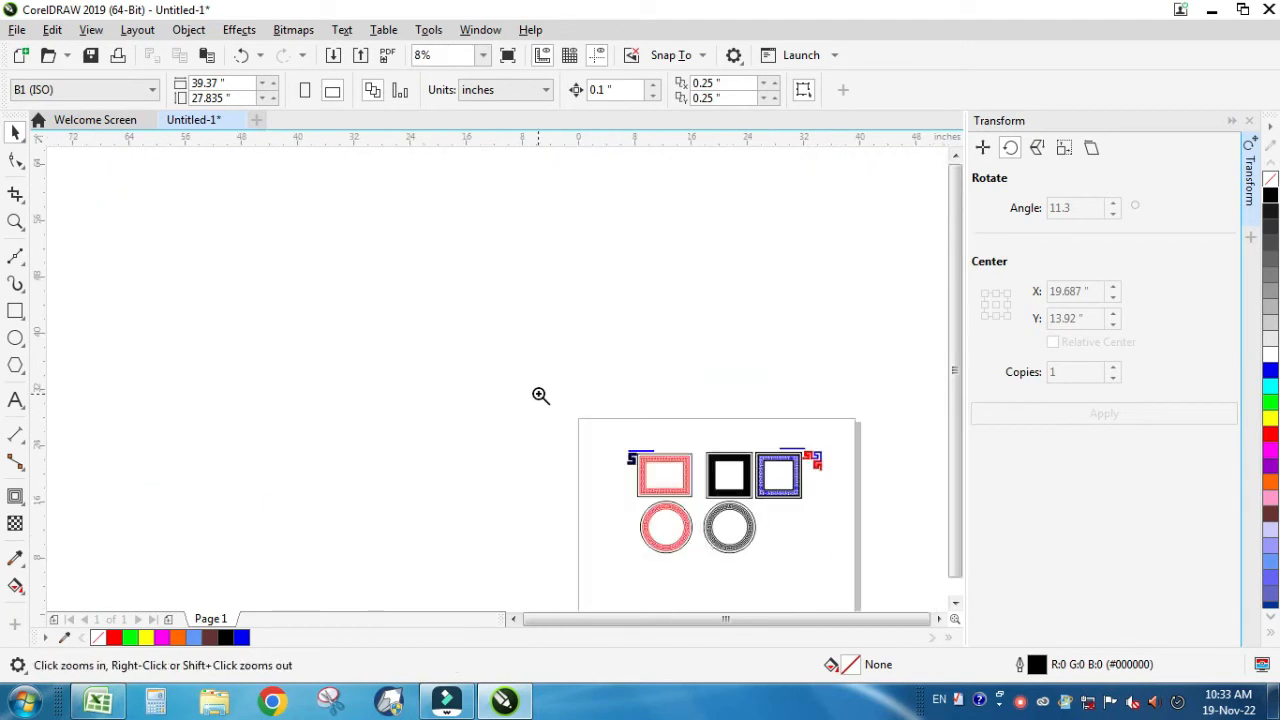
left_click_drag(540, 394, 876, 608)
mouse_move(349, 218)
left_mouse_down()
mouse_move(588, 379)
mouse_move(700, 415)
left_mouse_up()
left_click_drag(575, 370, 545, 330)
Draw a small square, rotate it 45° into a diamond about 0.96 inches across, and place it right of the rectangles.
mouse_move(108, 265)
left_mouse_down()
mouse_move(148, 313)
mouse_move(174, 289)
mouse_move(435, 247)
left_mouse_up()
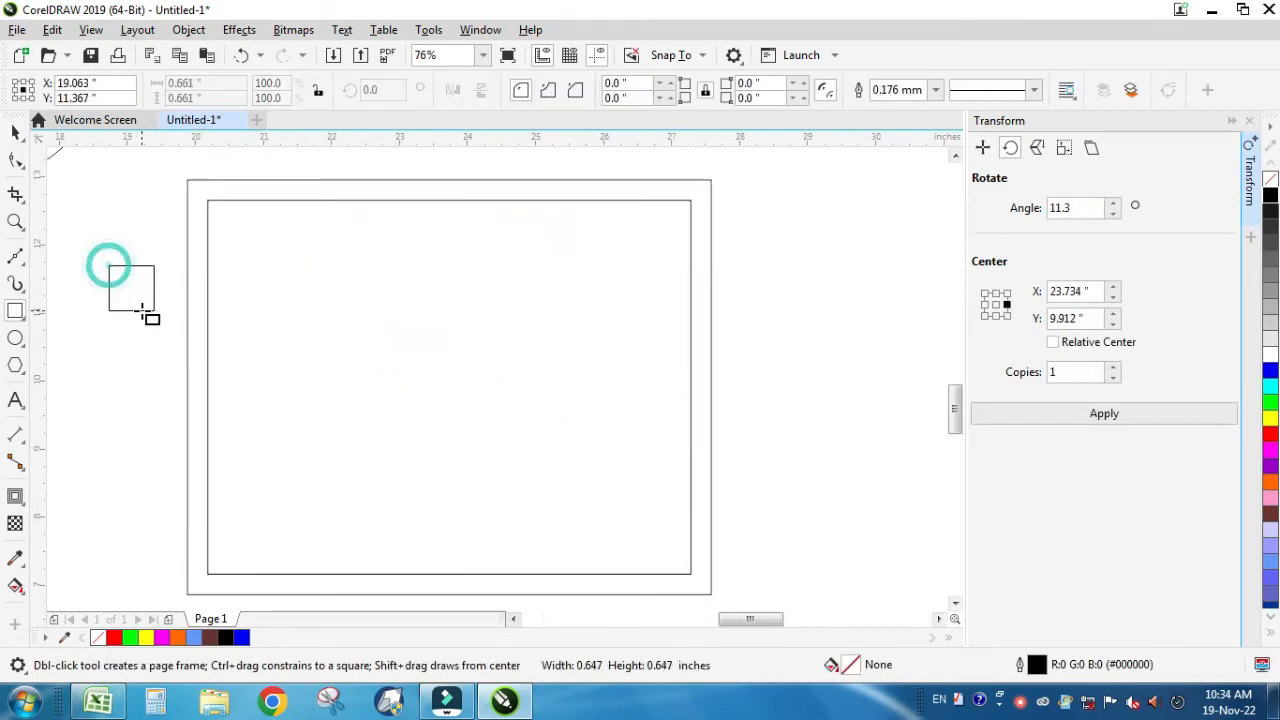
key("space")
left_click(146, 302)
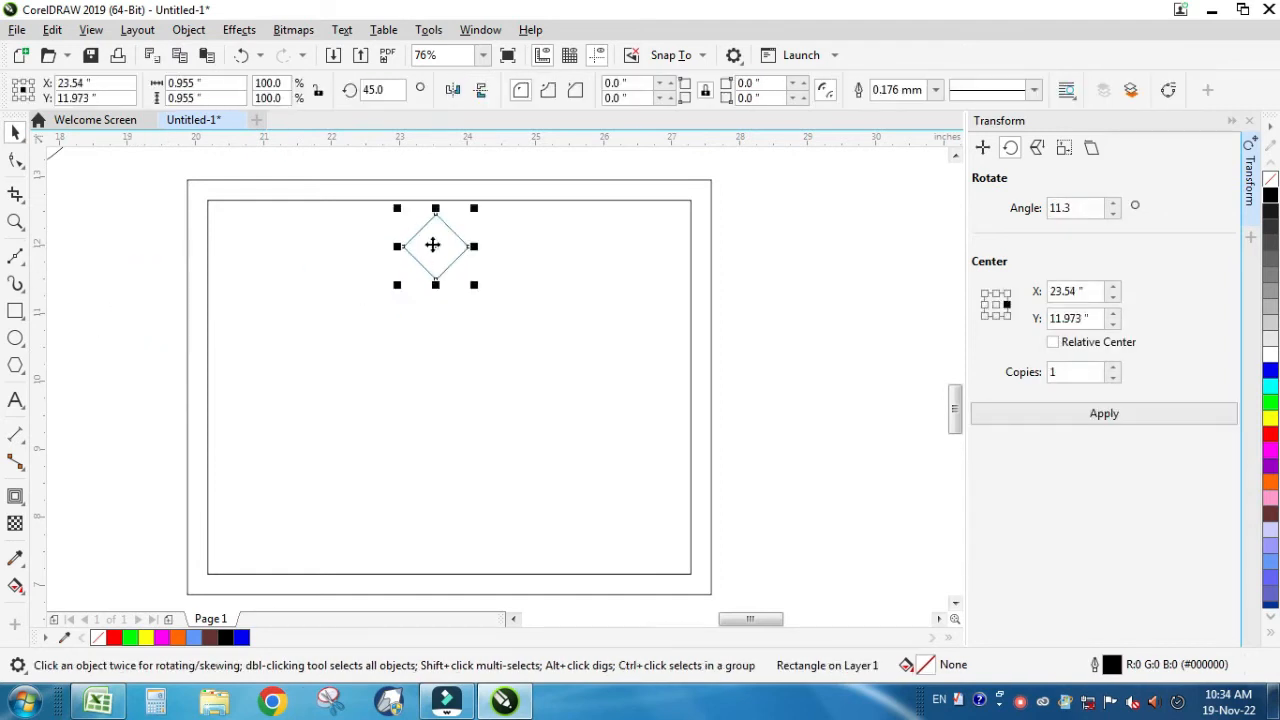
scroll(434, 246, "down", 1)
key("F2")
left_click(291, 205)
left_click_drag(462, 233, 779, 289)
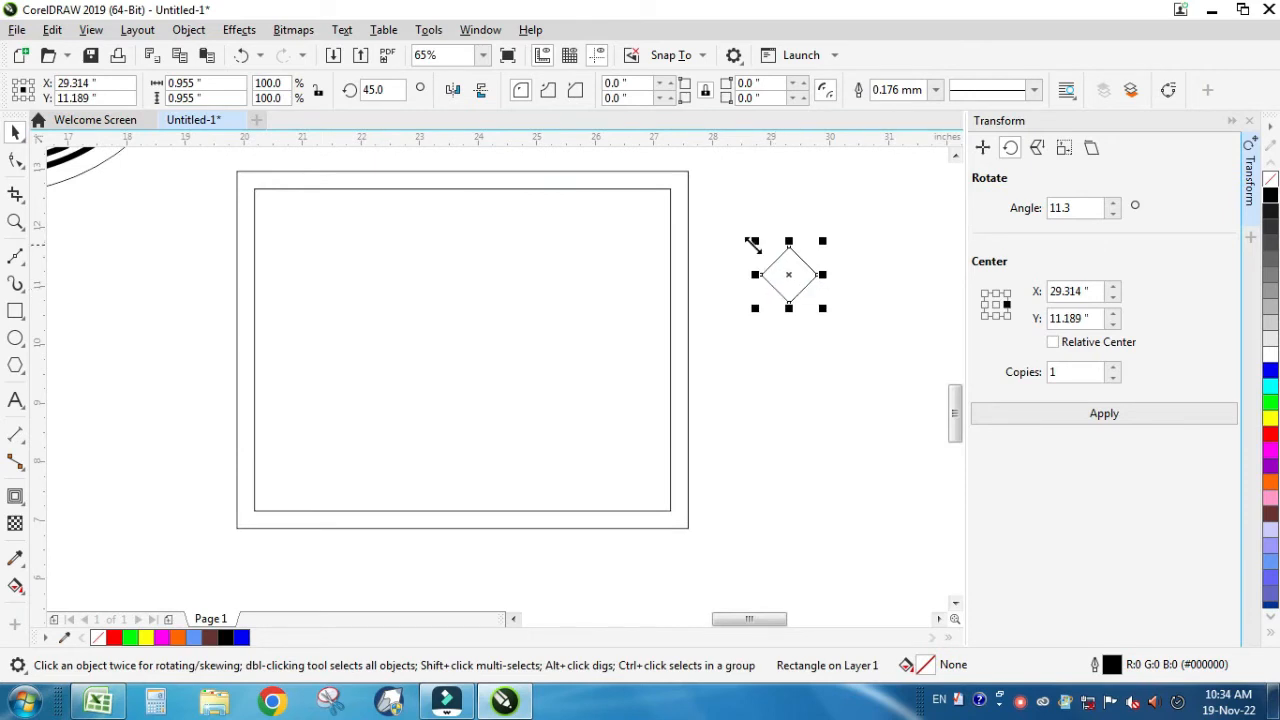
Add crossing red diagonals and two 0.8 inch horizontal lines to the diamond, and mirror a copy of everything to its left.
key("z")
left_click_drag(506, 257, 844, 493)
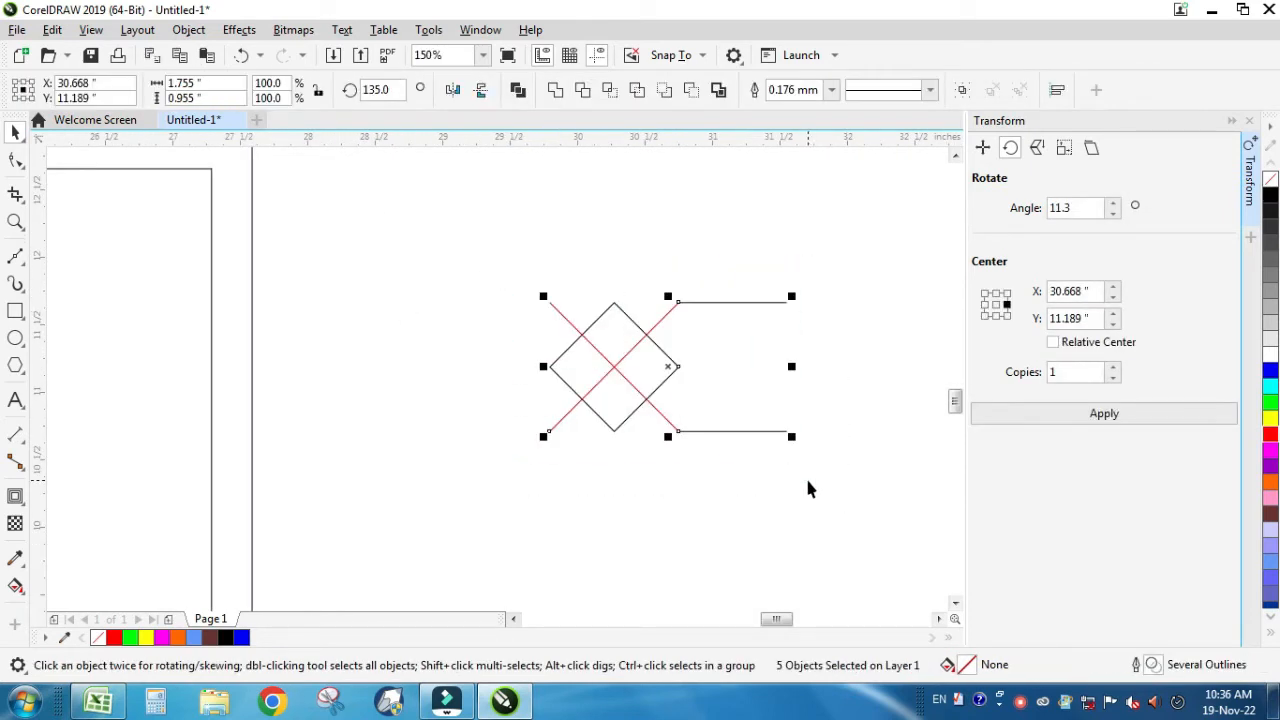
left_click_drag(791, 366, 540, 408)
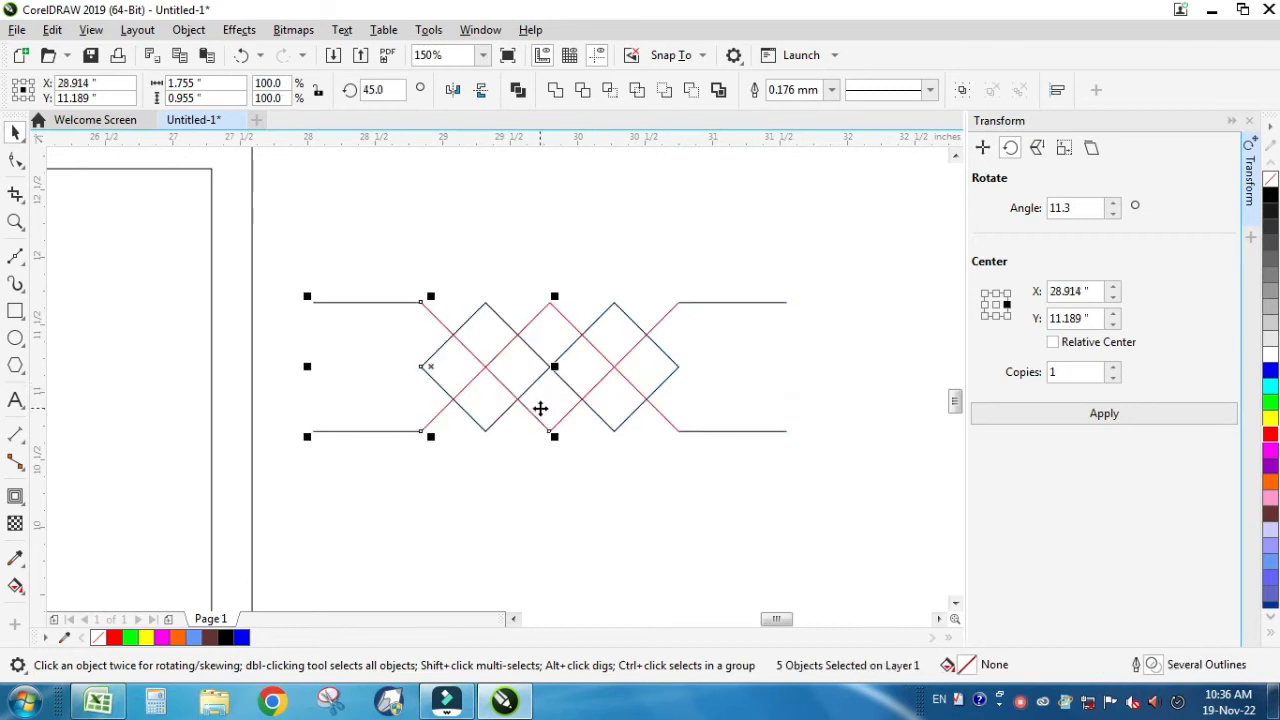
Add two evenly spaced horizontal lines 0.2 inches apart between the top and bottom lines on the pattern's right side.
left_click(539, 524)
left_click(375, 301)
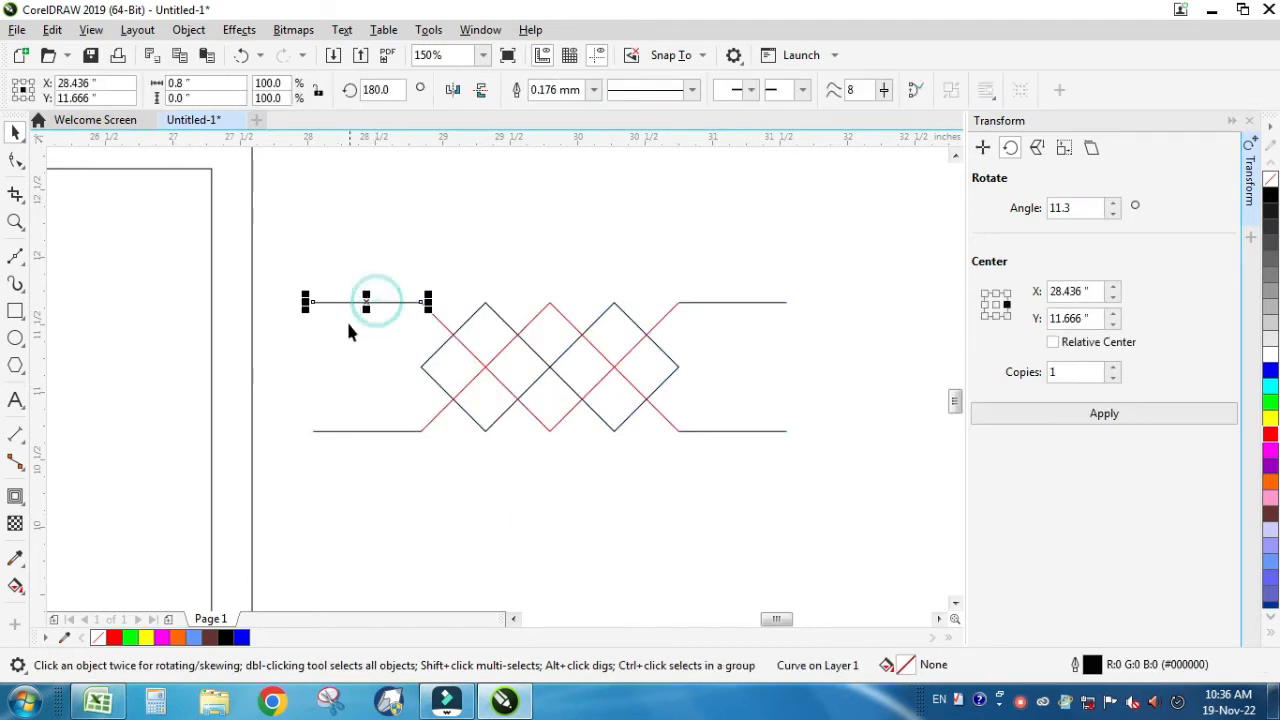
left_click(729, 303)
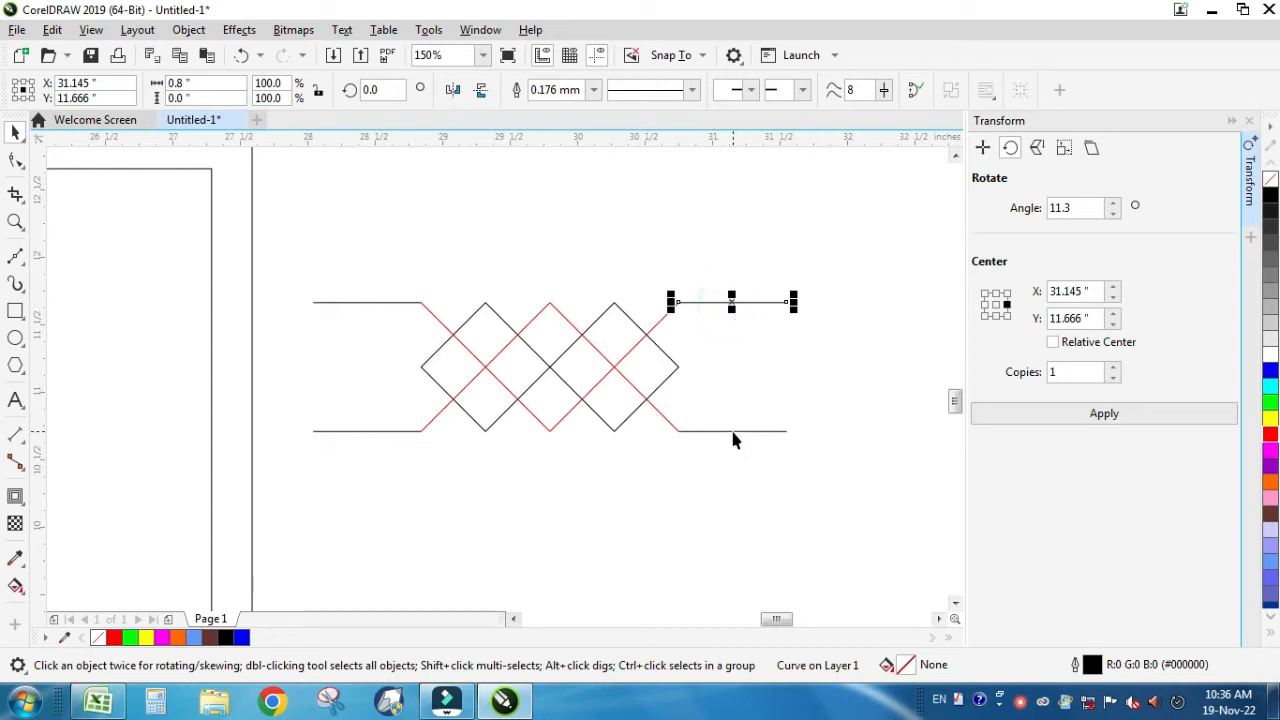
left_click(732, 431, "shift")
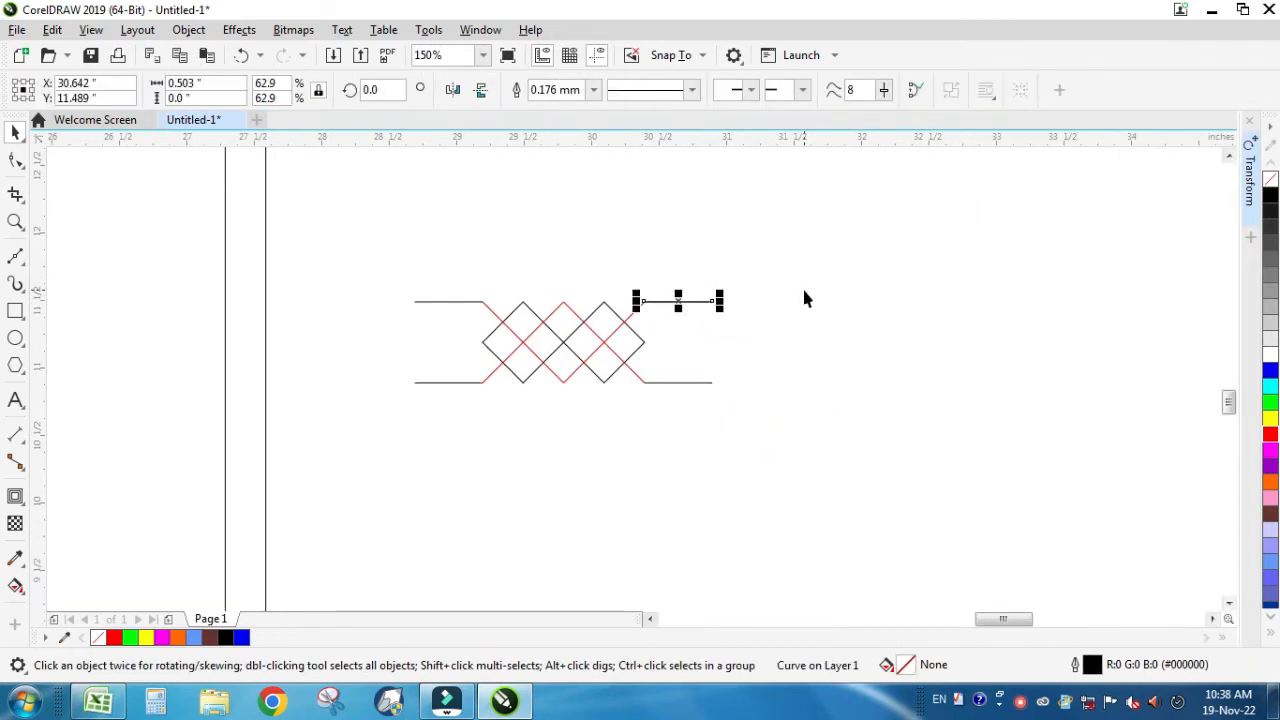
key("Down")
key("Down")
key("z")
left_click(529, 283)
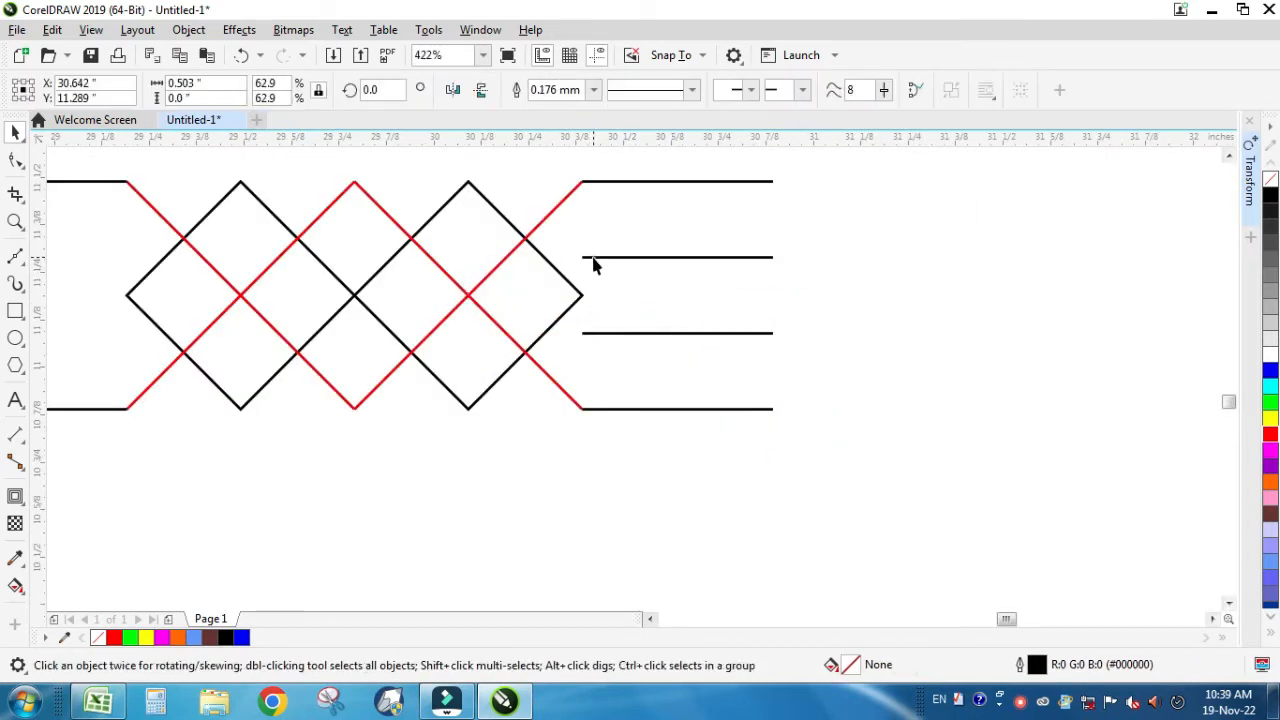
Extend the inner ends of the two middle right-hand lines to meet the edges of the right black diamond.
left_click(590, 258)
key("F10")
key("z")
left_click(407, 218)
left_click_drag(639, 244, 553, 244)
left_click(637, 428)
left_click_drag(640, 436, 549, 428)
scroll(575, 425, "down", 2)
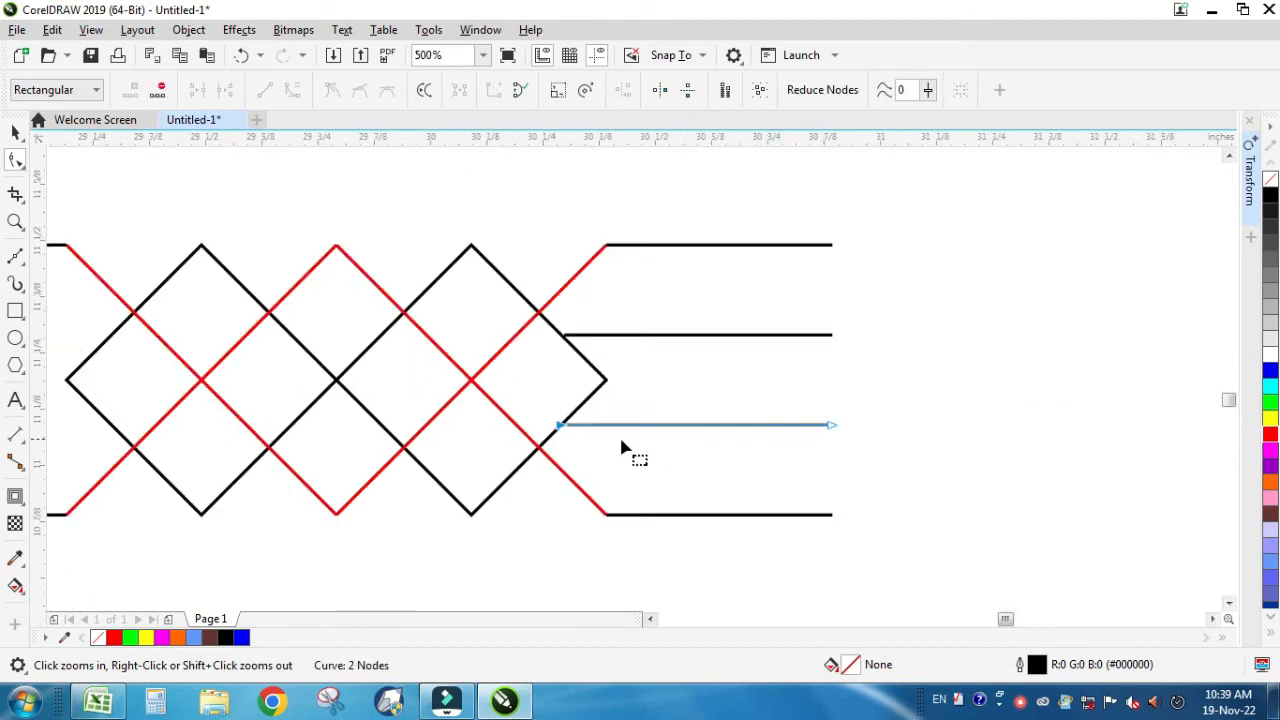
Draw a small rectangle over the tip of the right black diamond and convert the diamond to curves.
key("space")
left_click(751, 489)
left_click(15, 312)
left_click_drag(635, 388, 667, 432)
key("space")
left_click(610, 420)
left_click(209, 312)
left_click(586, 381)
left_click(20, 161)
key("ctrl+q")
left_click(616, 410)
left_click(225, 92)
Trim off the right black diamond's tip between the two middle lines and delete the leftover pieces.
key("space")
left_click(668, 415)
key("F2")
left_click_drag(431, 319, 746, 491)
left_click_drag(756, 389, 608, 318)
left_click(633, 313, "shift")
left_click(585, 92)
left_click_drag(714, 365, 809, 420)
key("Delete")
scroll(727, 456, "down", 2)
key("F2")
left_click_drag(551, 323, 914, 550)
Combine the trimmed black diamond and the two middle right-hand lines into one curve.
left_click(580, 298)
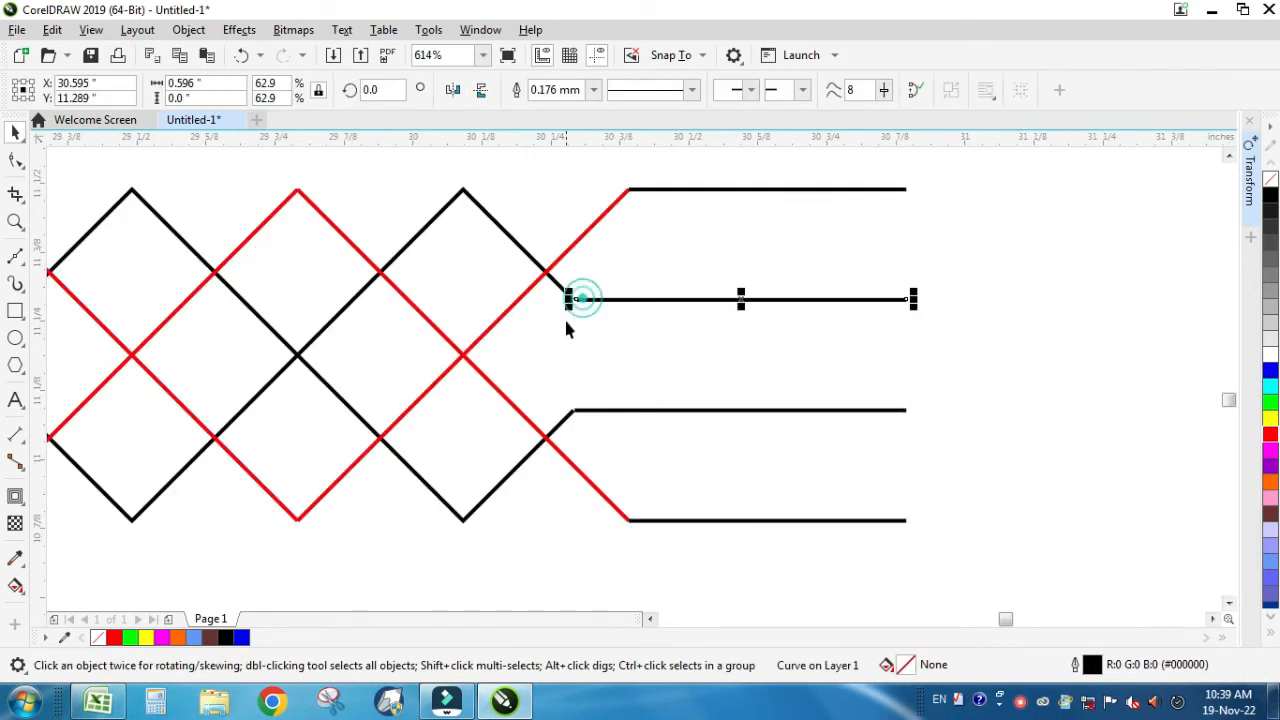
left_click(557, 282, "shift")
left_click(594, 410)
left_click(560, 286)
left_click(604, 299, "shift")
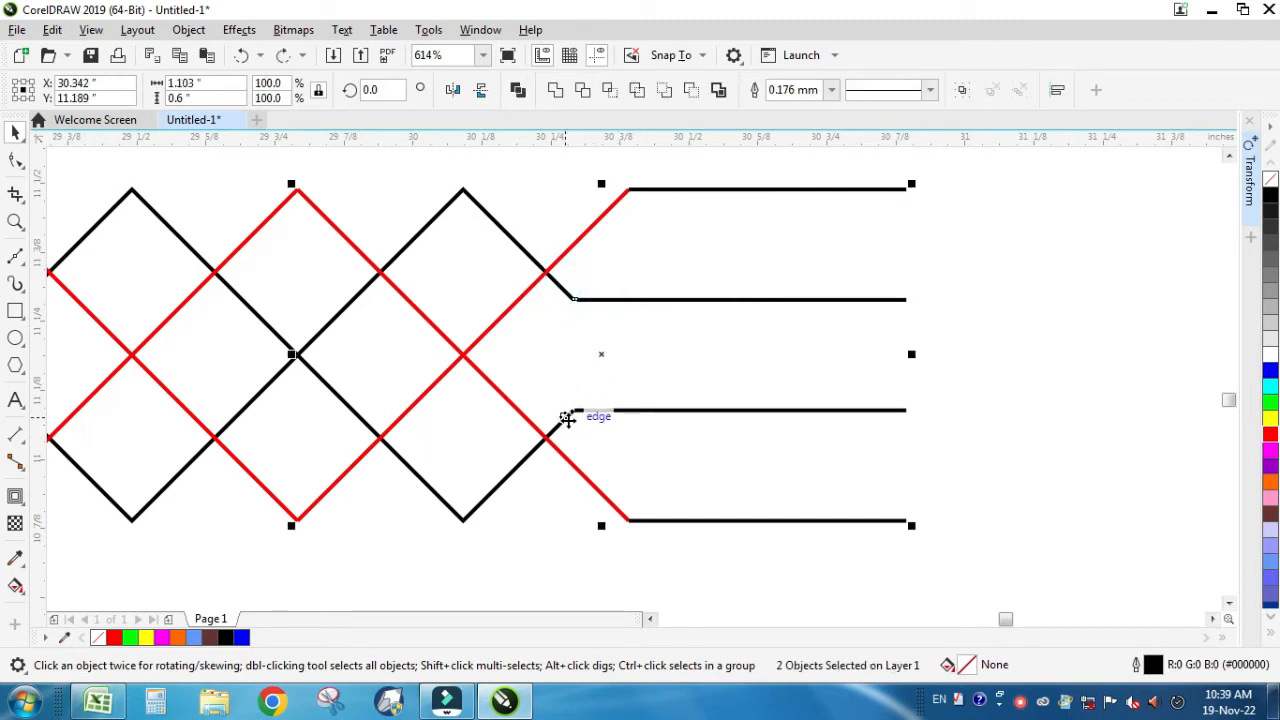
left_click_drag(577, 430, 585, 435)
key("ctrl+z")
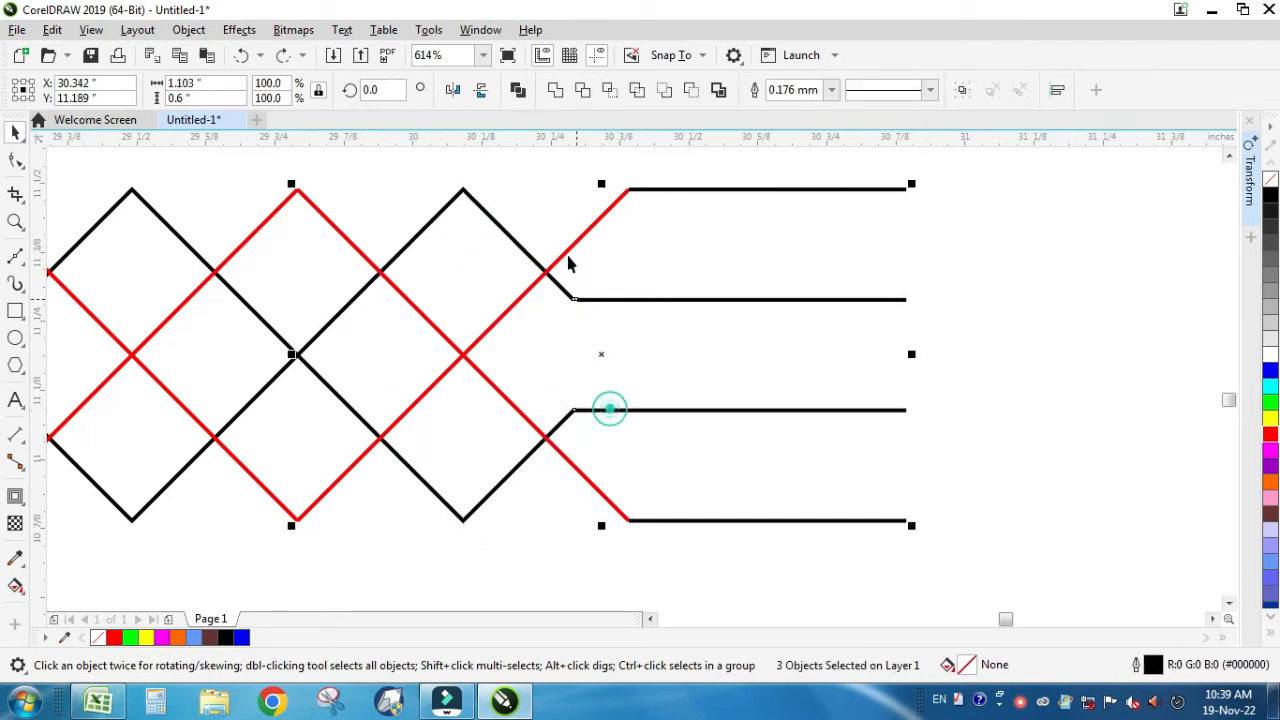
left_click(553, 89)
Join the diamond's cut upper and lower ends to the ends of the two middle lines.
left_click(15, 160)
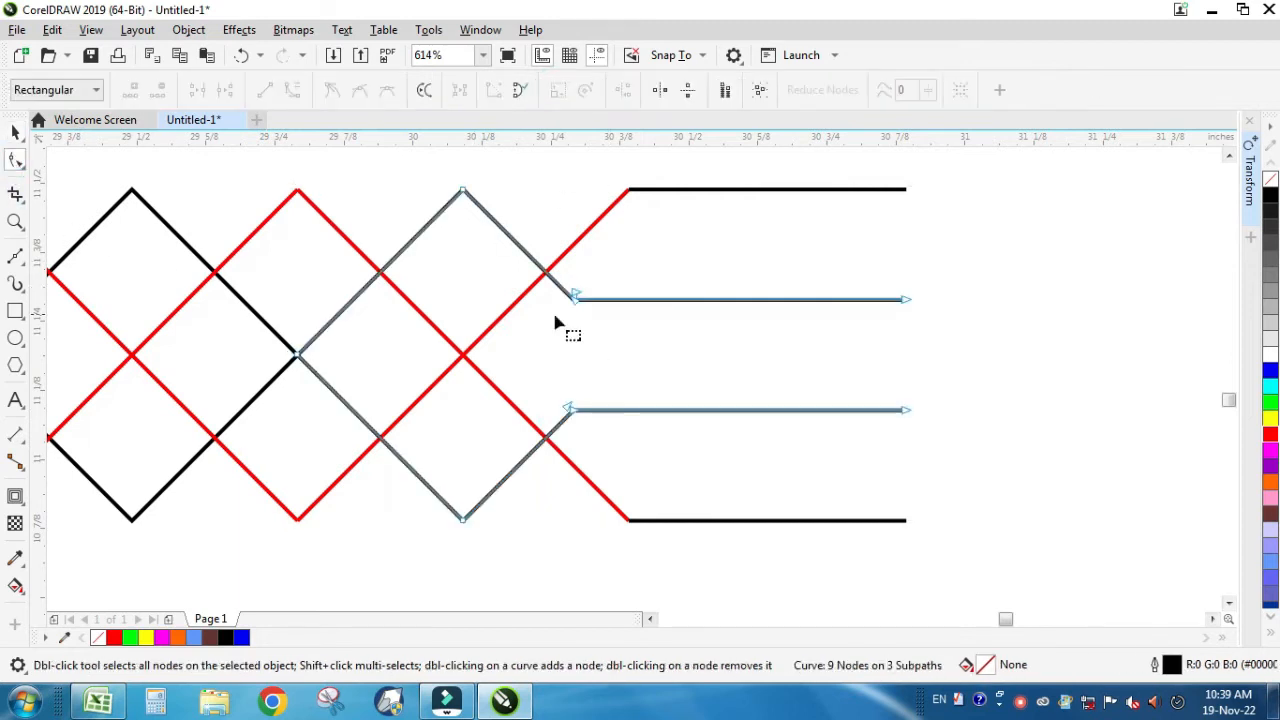
mouse_move(578, 299)
left_mouse_down()
mouse_move(624, 296)
mouse_move(577, 299)
left_mouse_up()
key("z")
left_click_drag(529, 257, 583, 328)
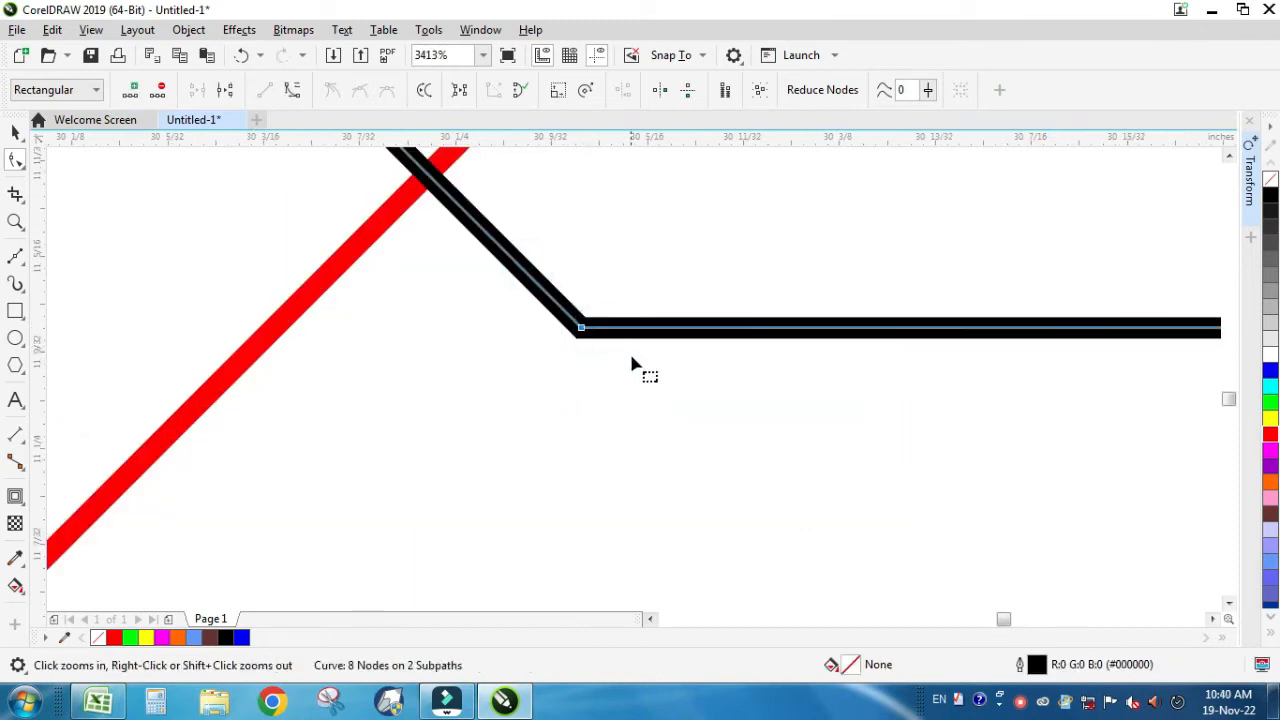
scroll(654, 379, "down", 1)
scroll(645, 553, "down", 1)
left_click_drag(612, 592, 676, 634)
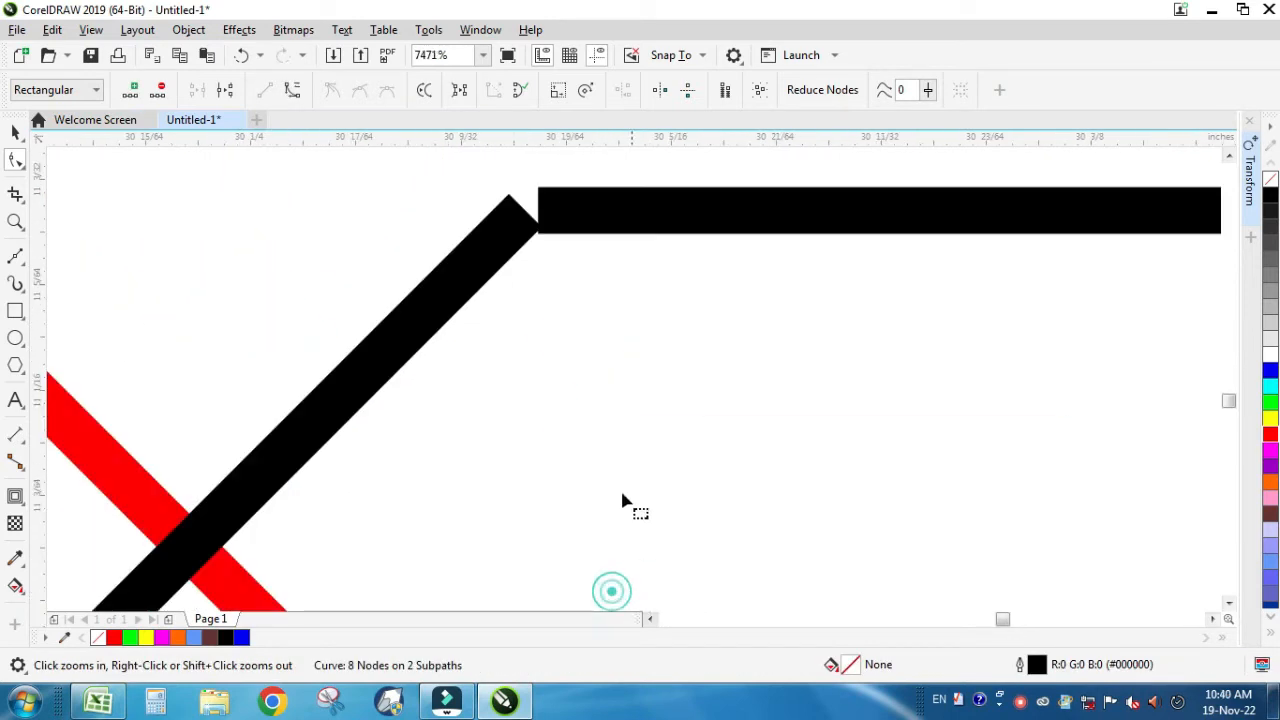
left_click(546, 222)
left_click_drag(540, 218, 526, 206)
scroll(620, 250, "down", 2)
scroll(620, 250, "down", 2)
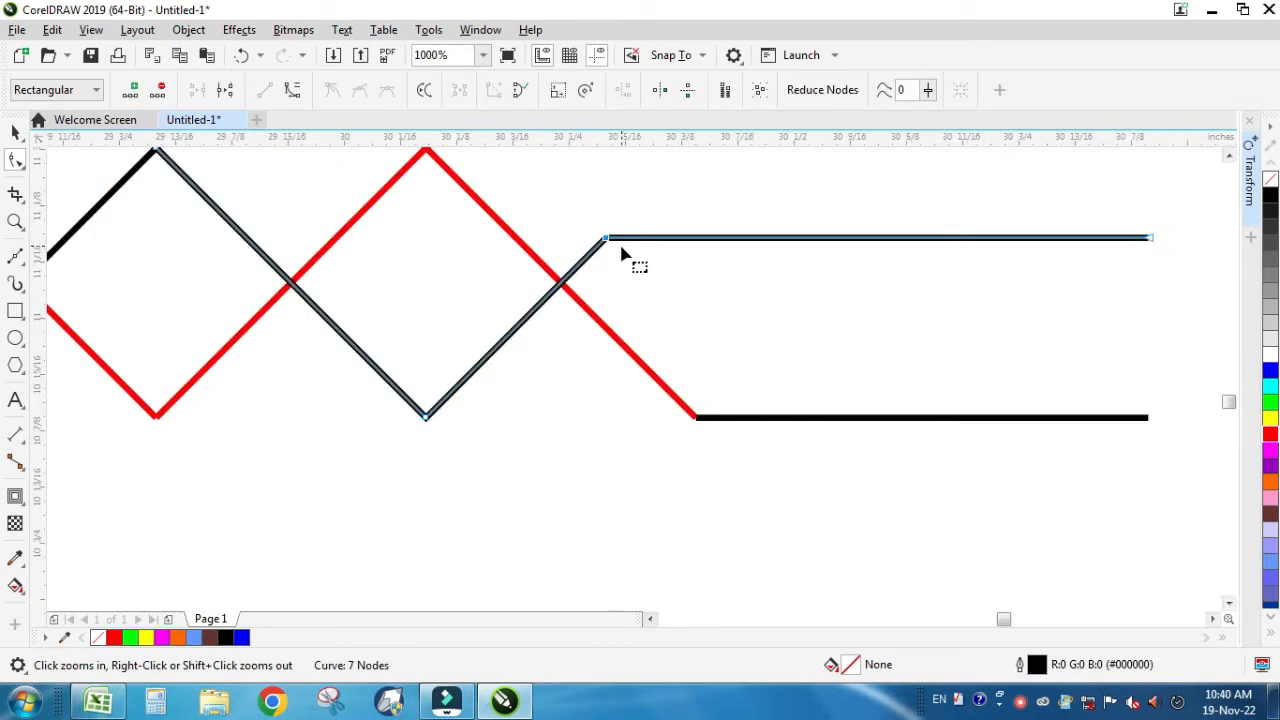
Mirror the finished right-hand ends to the left side and combine the whole interlaced pattern into one red curve.
key("space")
scroll(691, 360, "down", 3)
left_click(742, 417)
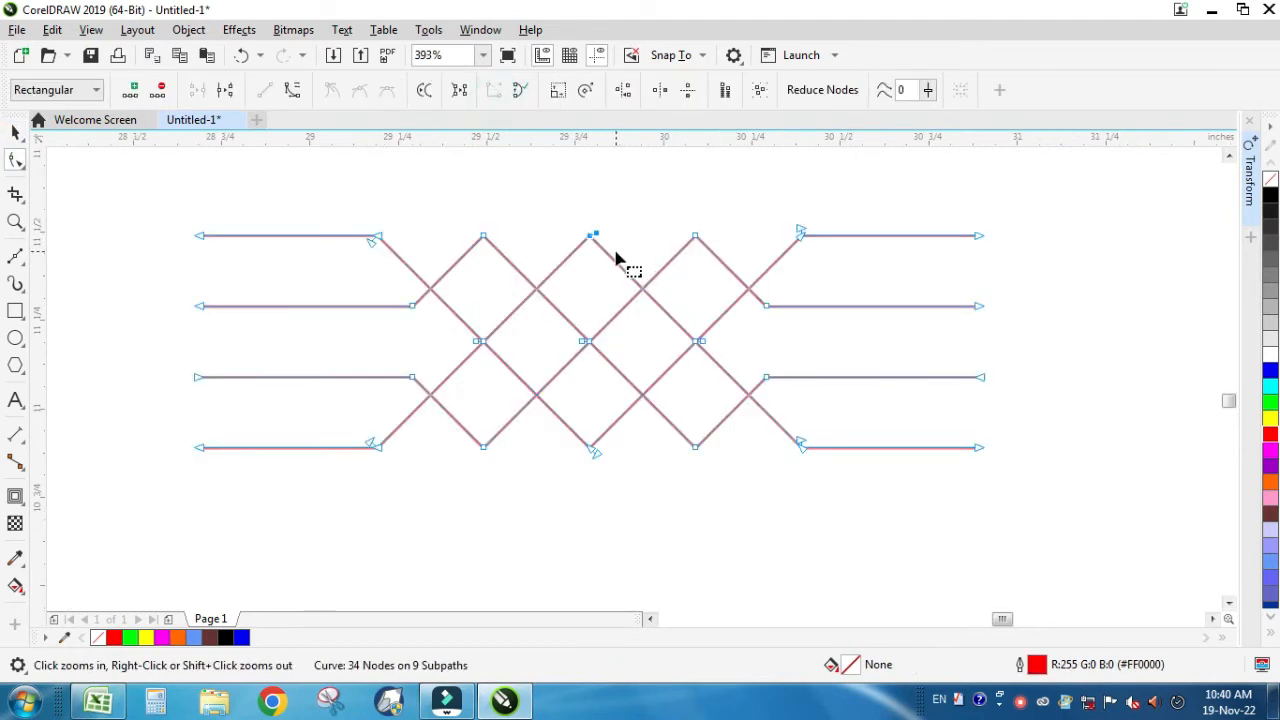
left_click(92, 32)
left_click(115, 93)
key("space")
left_click(751, 503)
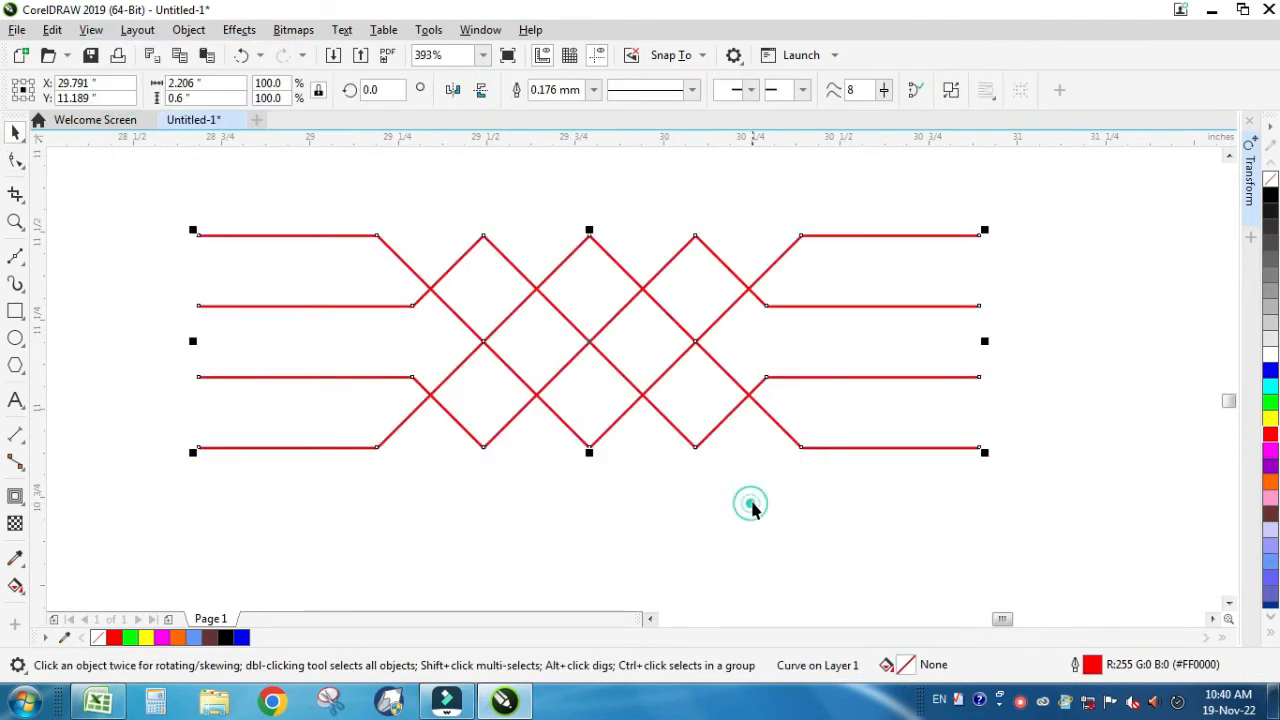
Try a 0.2 mm outline on the interlaced pattern and settle on a width of 2 mm.
left_click(491, 249)
key("F12")
type("0.2")
key("Return")
key("z")
left_click(569, 231)
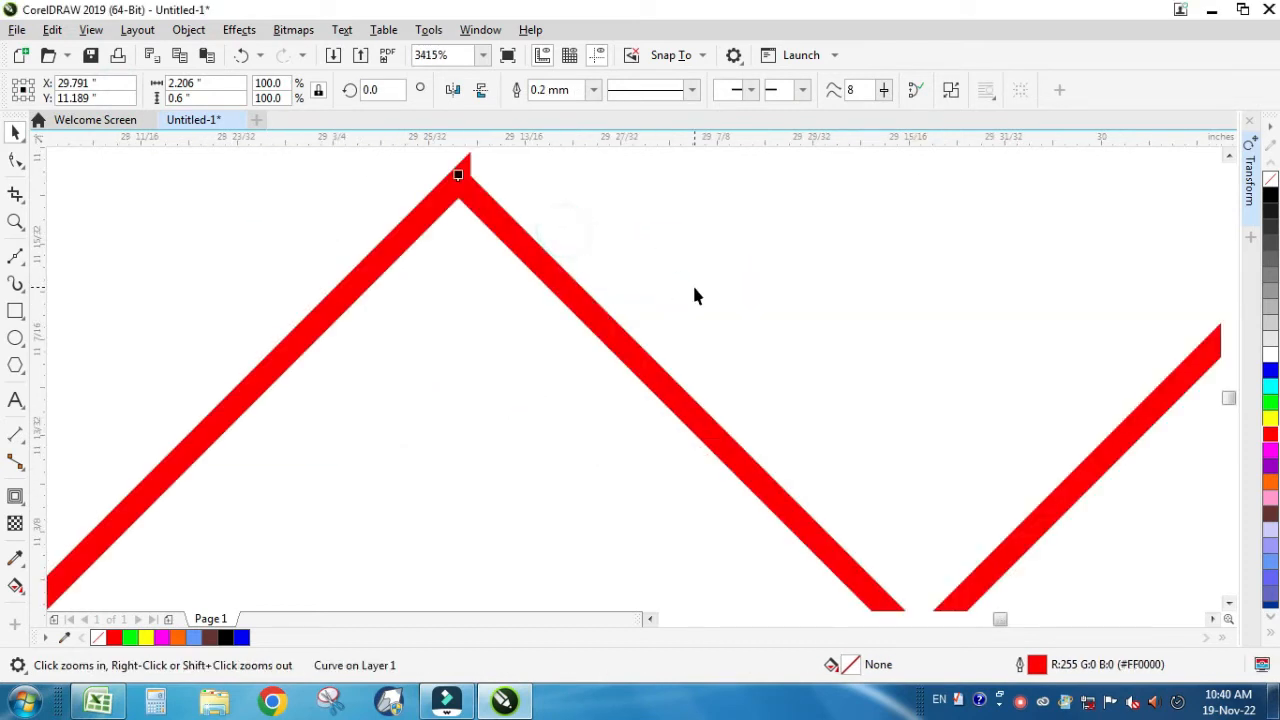
key("F12")
type("2")
key("Return")
key("space")
scroll(542, 318, "down", 5)
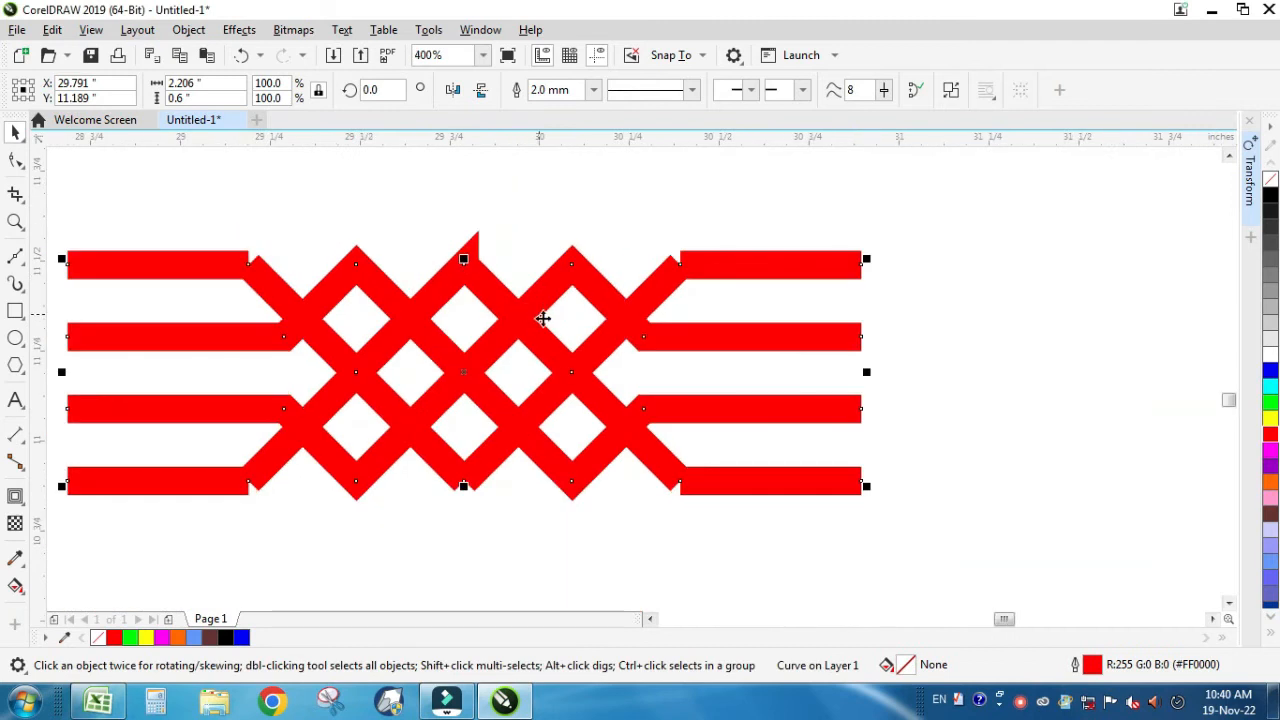
Clean up the broken joints at the pattern's four outer corners and at its middle top and bottom peaks.
key("F10")
left_click_drag(472, 263, 492, 286)
key("Delete")
left_click_drag(251, 272, 250, 264)
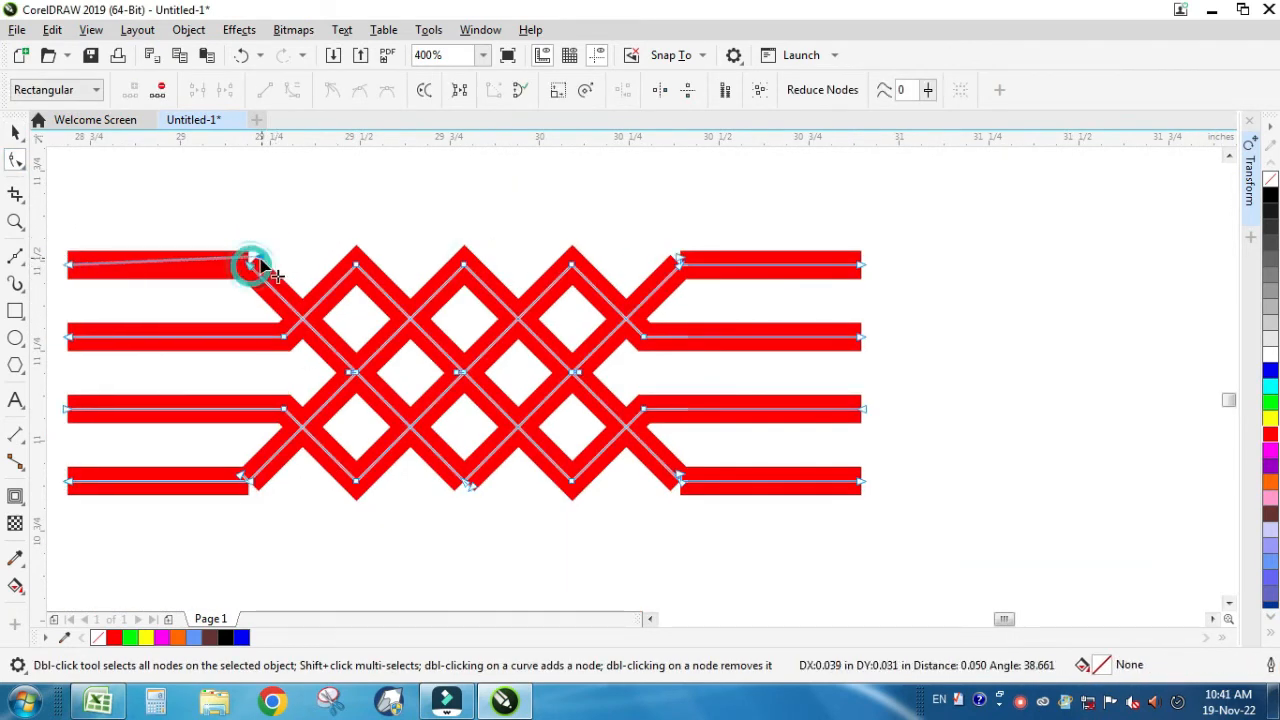
left_click_drag(679, 266, 681, 265)
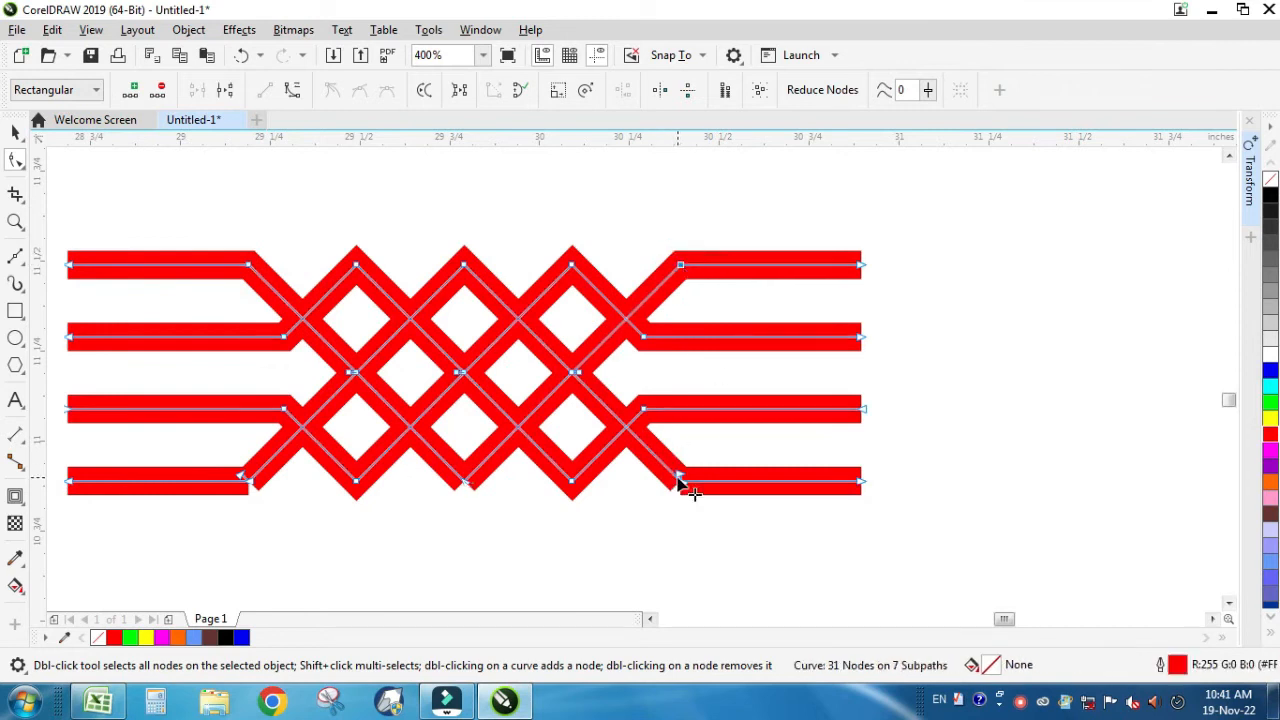
left_click_drag(683, 485, 681, 481)
left_click_drag(257, 487, 249, 481)
left_click_drag(470, 488, 464, 482)
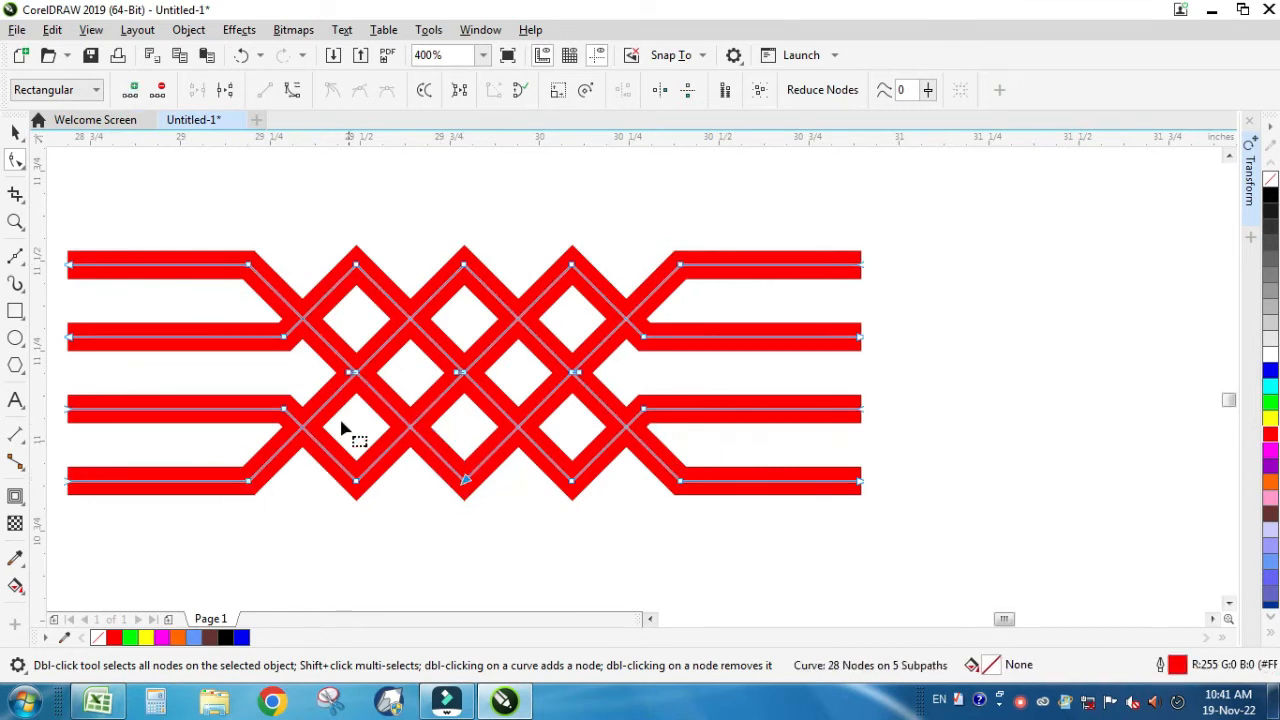
Set the pattern's outline to 2.5 mm and centre it on the inner rectangle's top edge.
key("space")
key("F3")
left_click_drag(874, 306, 396, 214)
key("F2")
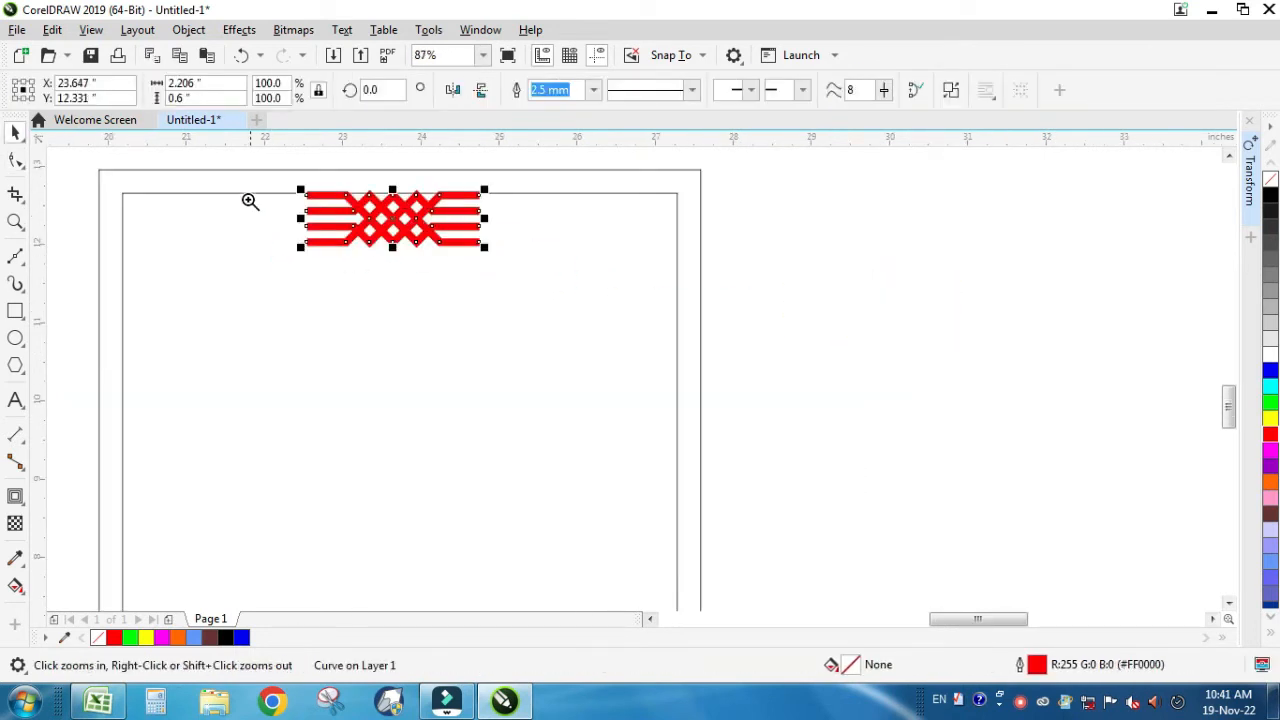
left_click_drag(192, 177, 459, 282)
mouse_move(553, 231)
left_mouse_down()
mouse_move(539, 213)
mouse_move(528, 226)
left_mouse_up()
left_click(440, 283, "shift")
key("c")
Move the two rectangles together with the red motif up beside the circular Greek-key frame.
scroll(540, 320, "down", 3)
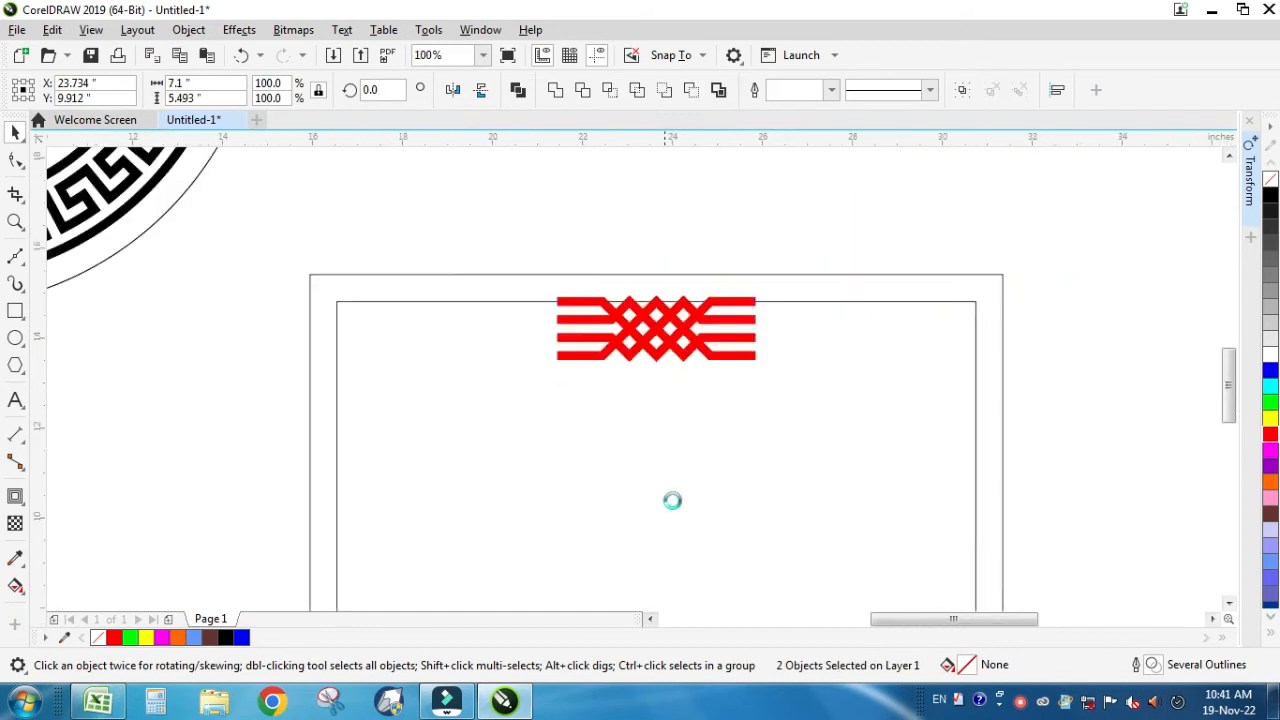
scroll(672, 500, "down", 2)
key("F2")
left_click_drag(526, 446, 822, 606)
left_click_drag(880, 188, 428, 536)
scroll(478, 487, "down", 1)
left_click_drag(549, 399, 574, 269)
scroll(574, 269, "up", 2)
Mirror a copy of the red motif onto the bottom edge of the inner rectangle.
left_click(624, 258)
key("z")
left_click_drag(403, 211, 822, 356)
key("space")
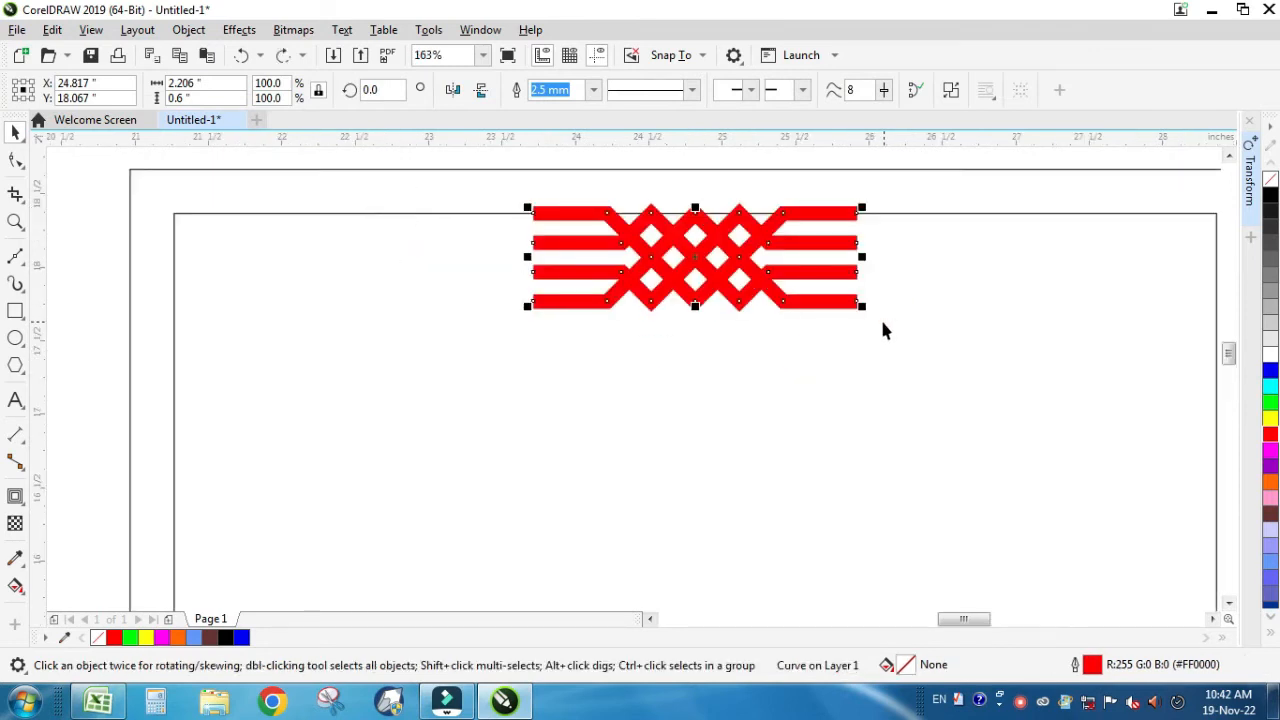
left_click(927, 297, "shift")
scroll(900, 314, "down", 2)
key("F2")
left_click_drag(683, 271, 1059, 535)
key("Escape")
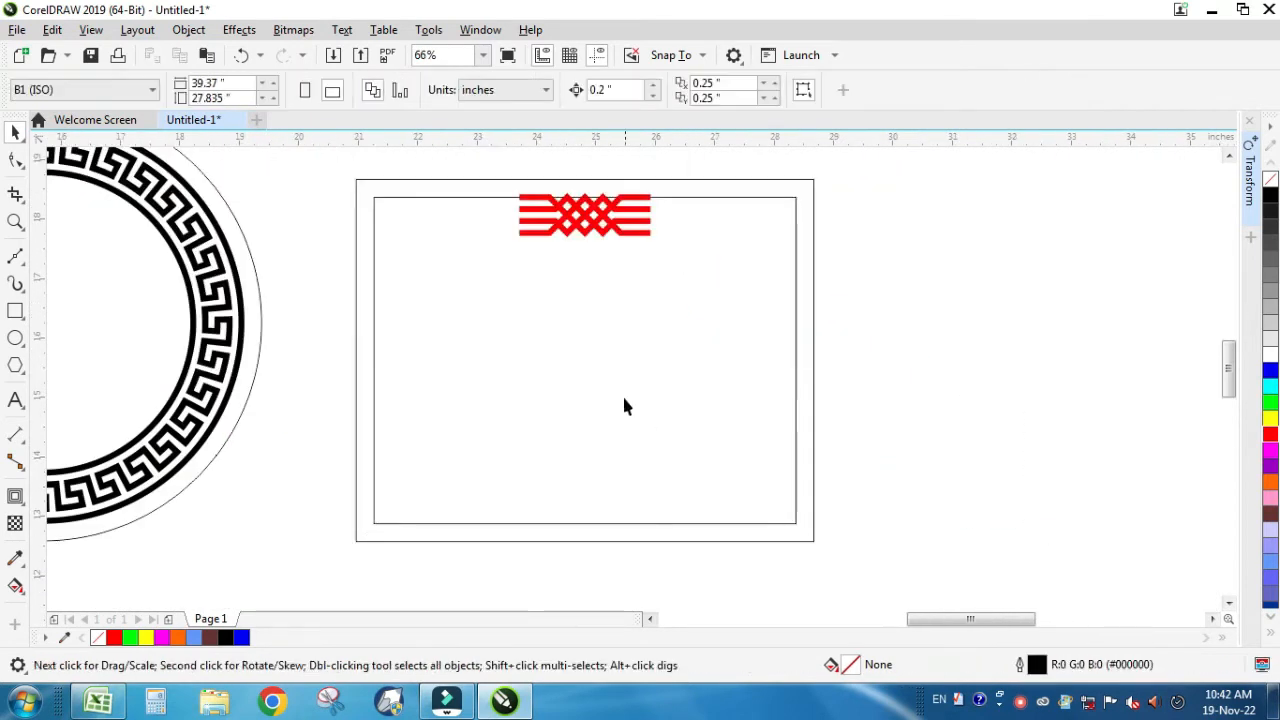
left_click(612, 238)
left_click(745, 181, "shift")
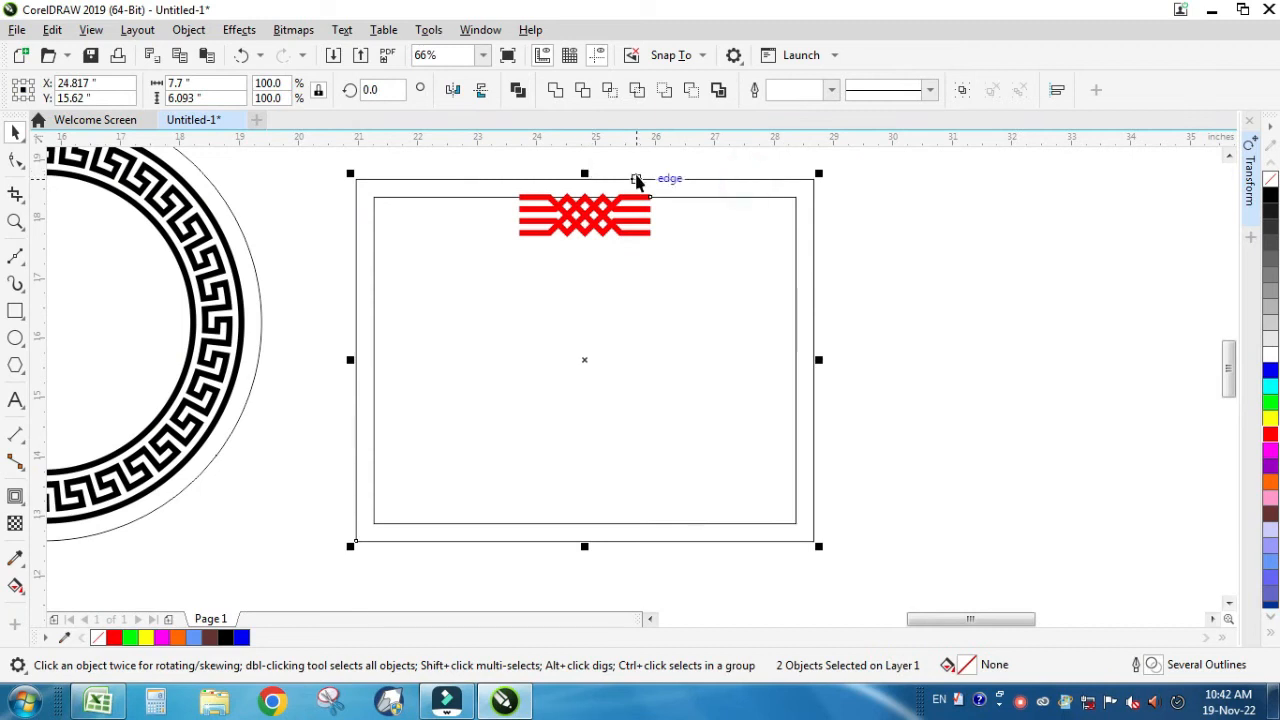
left_click(481, 92)
left_click(551, 233)
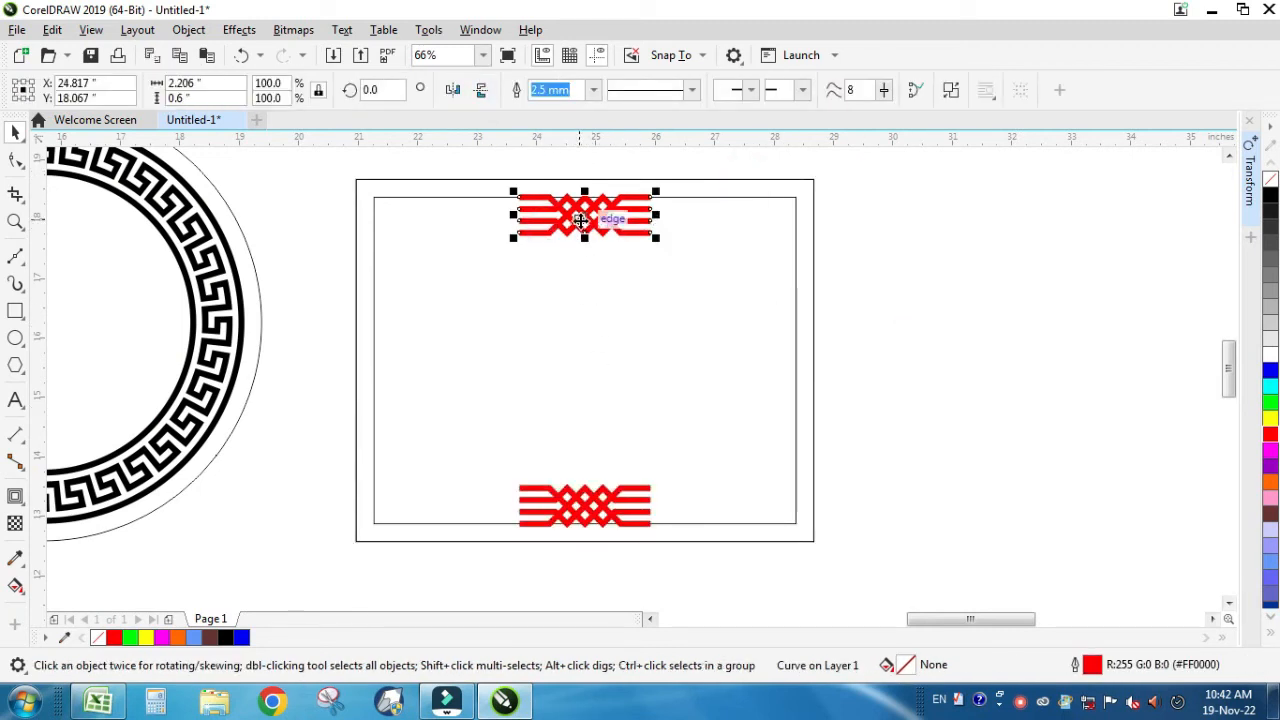
left_click(466, 197, "shift")
key("Escape")
Place copies of the motifs rotated 90° on the left and right edges of the inner rectangle.
left_click(584, 505)
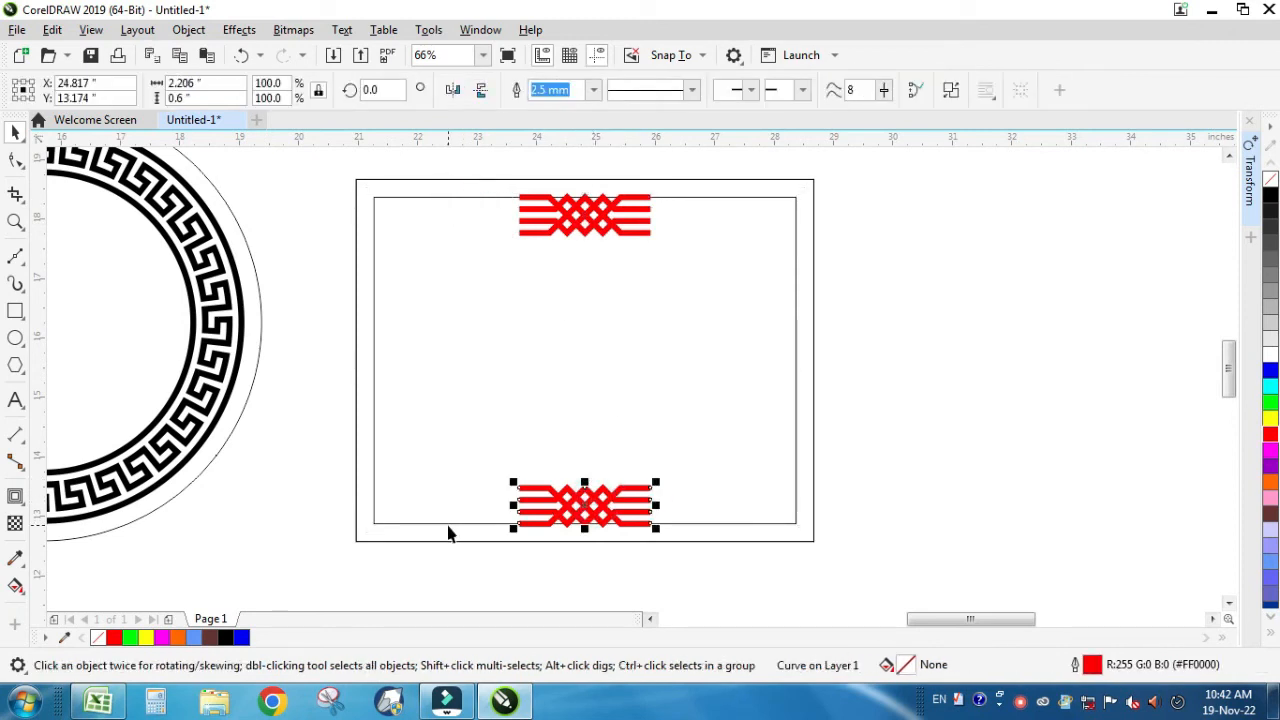
left_click(448, 522, "shift")
left_click(557, 495)
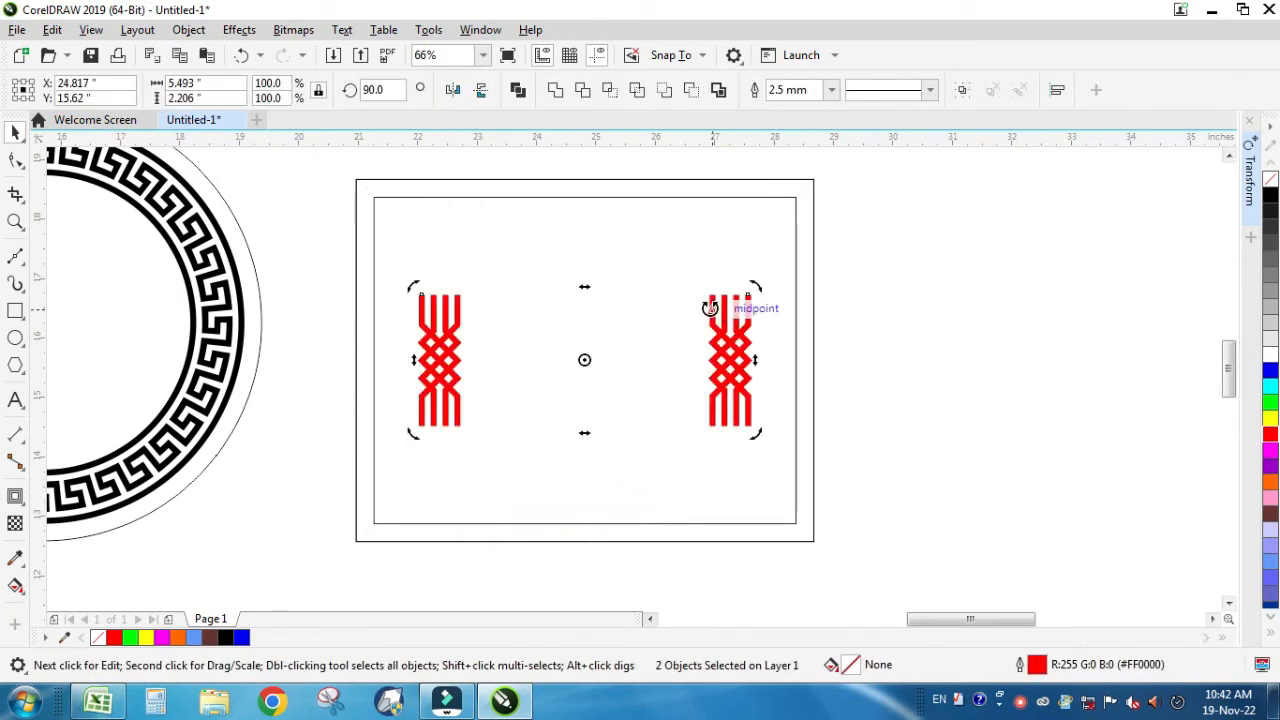
key("ctrl+z")
left_click_drag(660, 530, 765, 305)
left_click(906, 320)
left_click(747, 366)
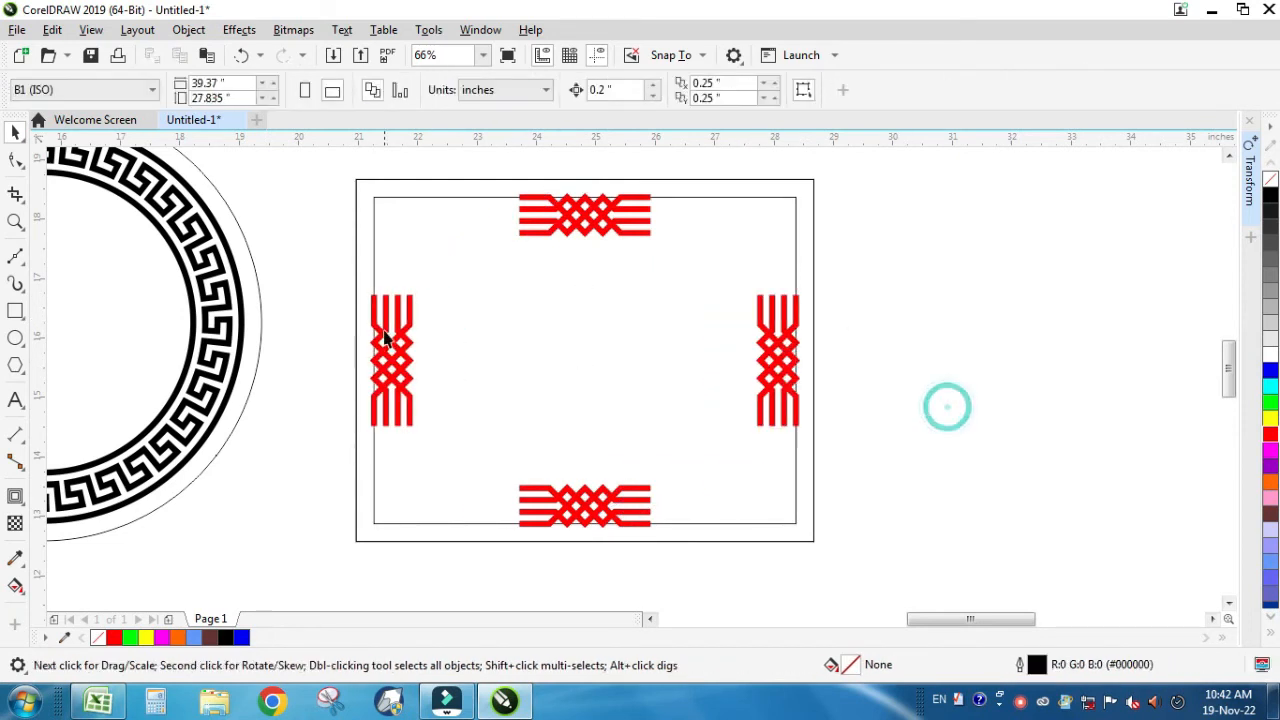
left_click(390, 338)
Switch to wireframe view and convert the top motif's outline to an object.
key("z")
left_click_drag(509, 189, 684, 254)
key("shift+F9")
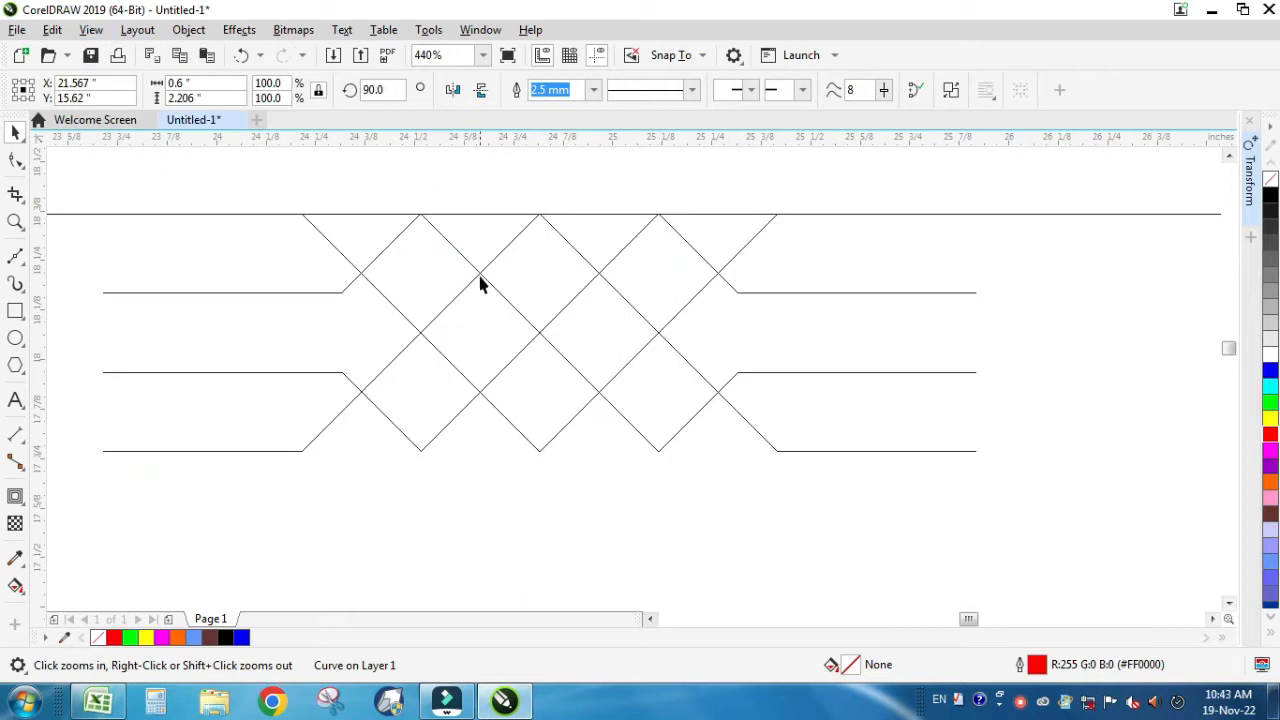
left_click(502, 253)
left_click(493, 287)
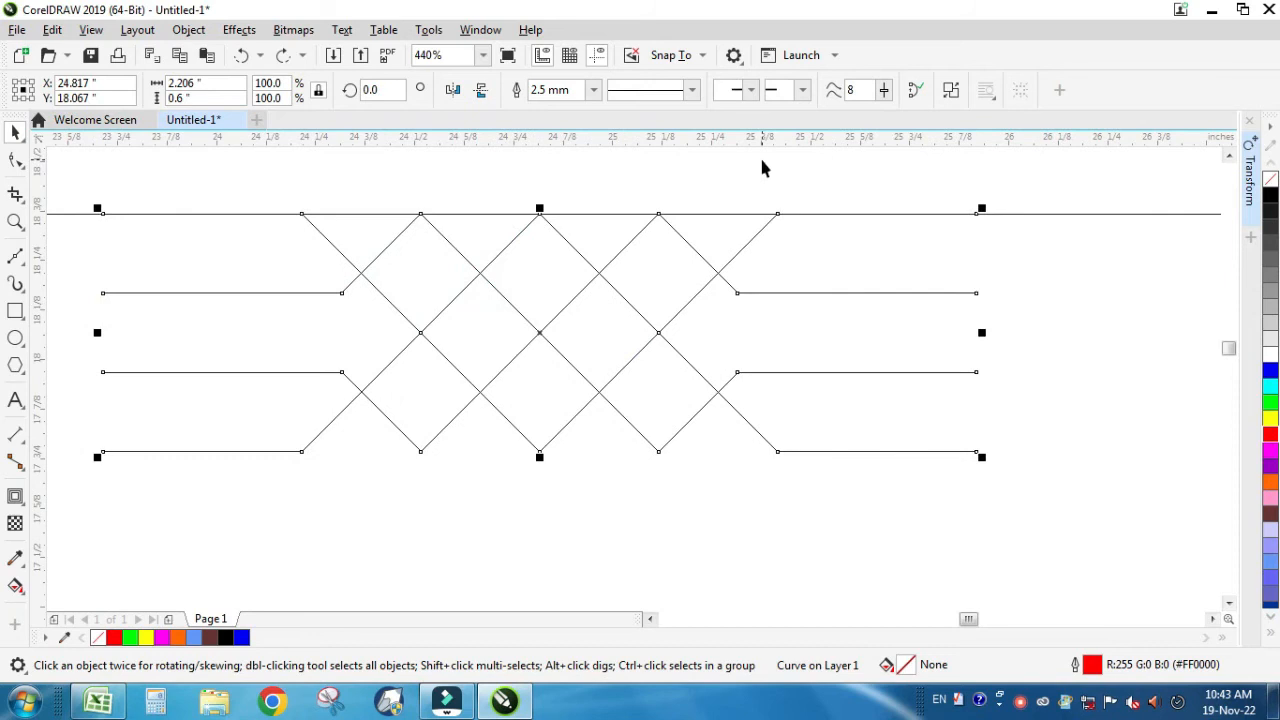
key("ctrl+shift+q")
key("ctrl+z")
key("ctrl+shift+z")
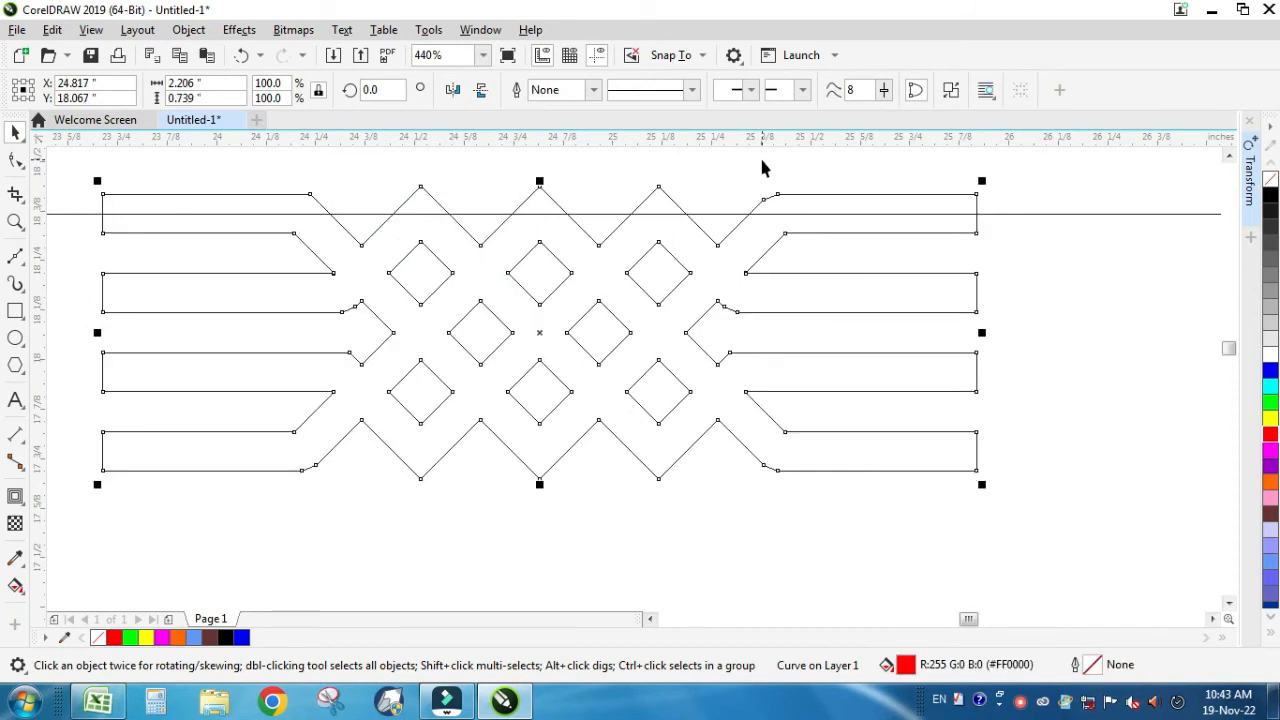
key("ctrl+z")
key("ctrl+shift+z")
left_click(17, 161)
key("ctrl+z")
left_click_drag(778, 215, 843, 234)
key("ctrl+z")
key("ctrl+shift+z")
Straighten the bend at the motif outline's upper-right arm by moving its corner node in line with the diagonal edge.
key("F2")
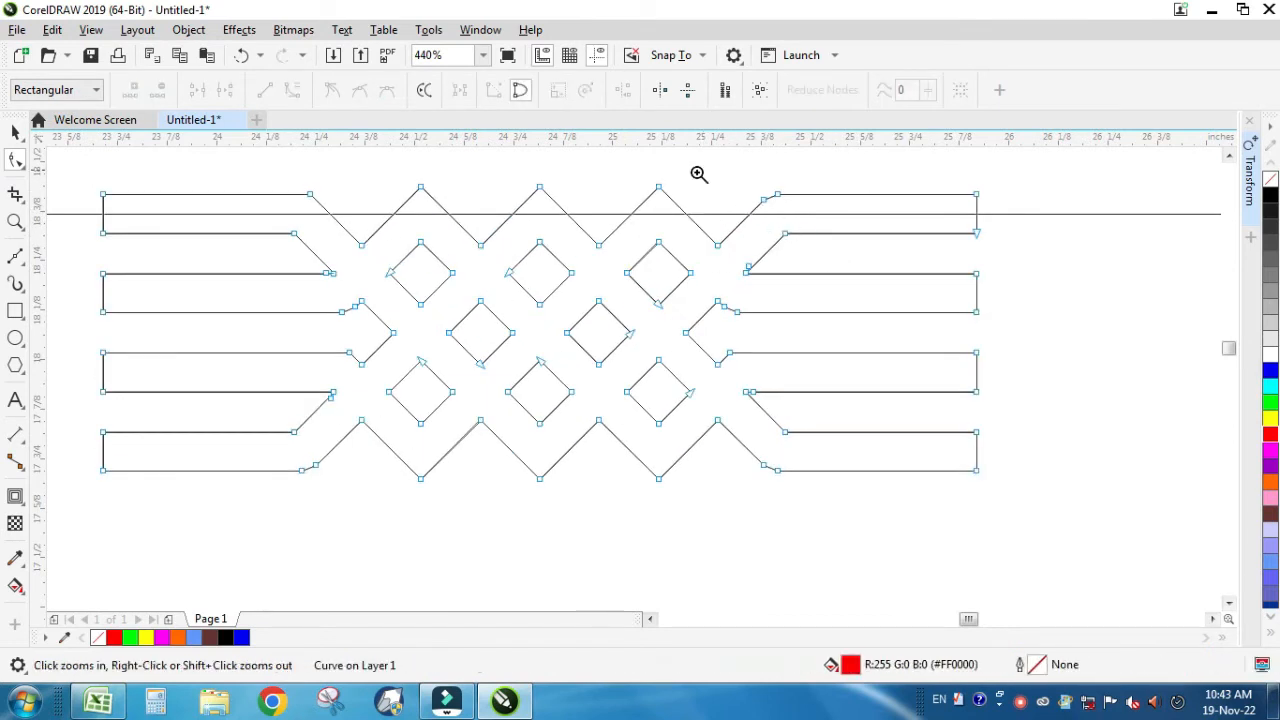
left_click_drag(695, 171, 835, 251)
left_click_drag(702, 289, 657, 290)
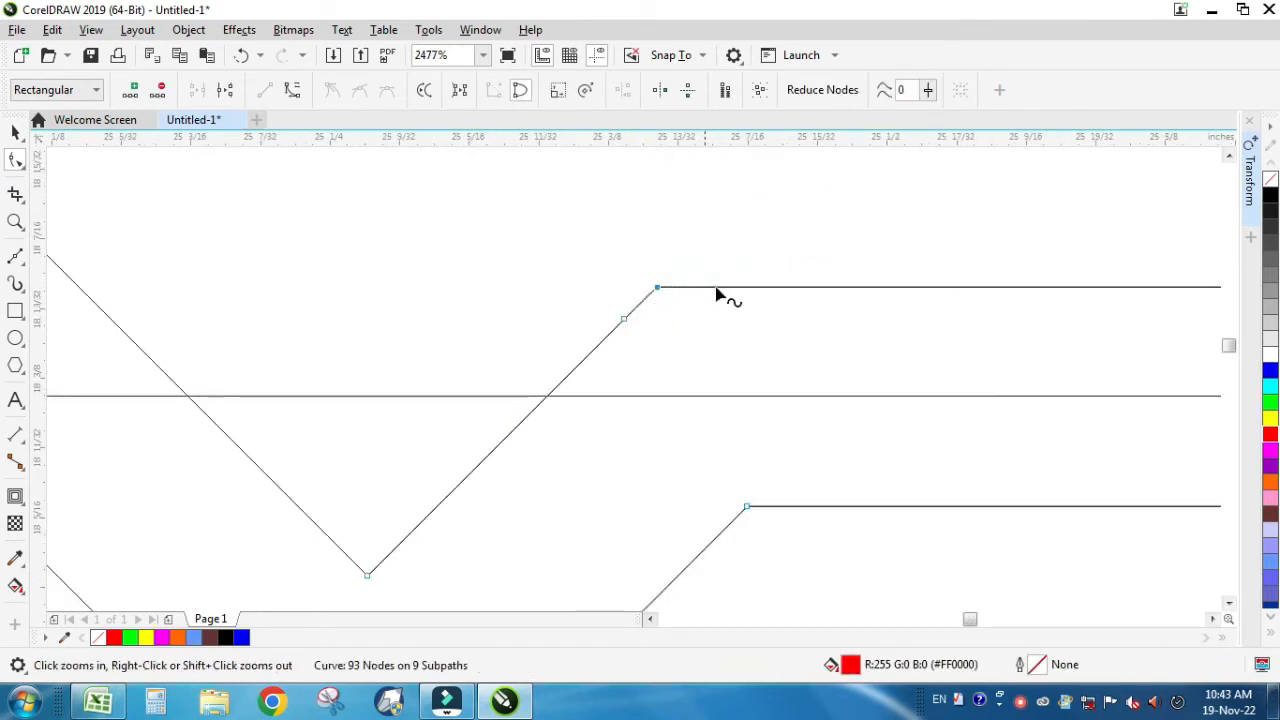
scroll(763, 347, "down", 3)
left_click(405, 357)
scroll(694, 446, "down", 10)
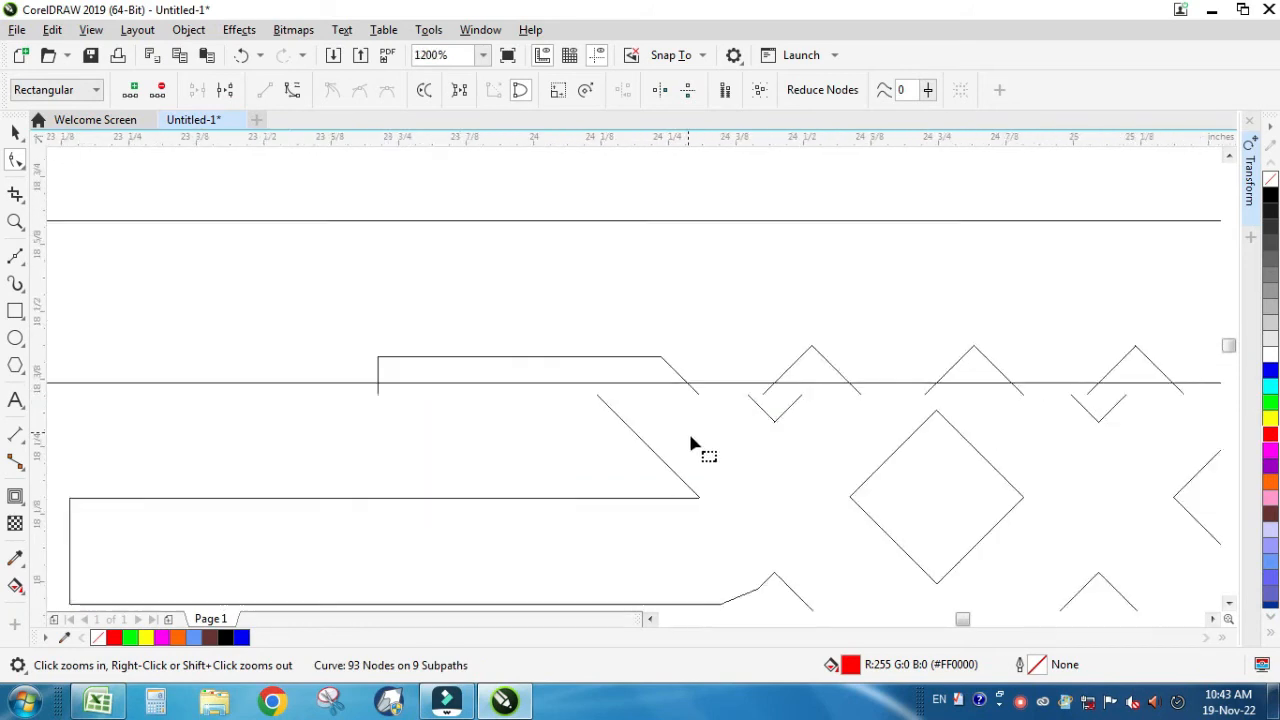
Clean up the bend at the outline's lower-right arm so the diagonal edge meets the horizontal edge in one corner.
left_click_drag(893, 436, 990, 475)
left_click_drag(474, 286, 795, 436)
scroll(850, 410, "up", 4)
left_click_drag(805, 390, 697, 386)
scroll(608, 366, "down", 8)
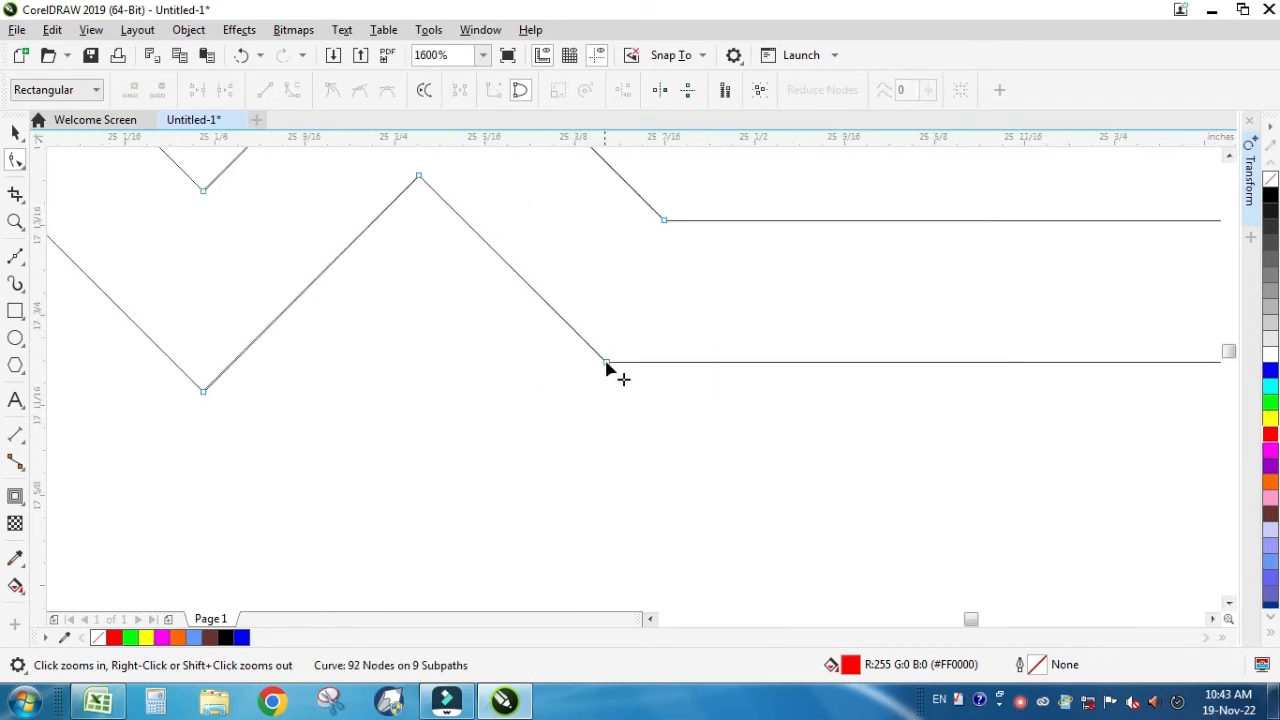
left_click_drag(417, 341, 447, 353)
scroll(562, 304, "down", 3)
Straighten the kinked edge where the outline's middle left arm meets the diamond lattice.
key("F2")
left_click_drag(604, 208, 659, 280)
left_click_drag(722, 476, 720, 474)
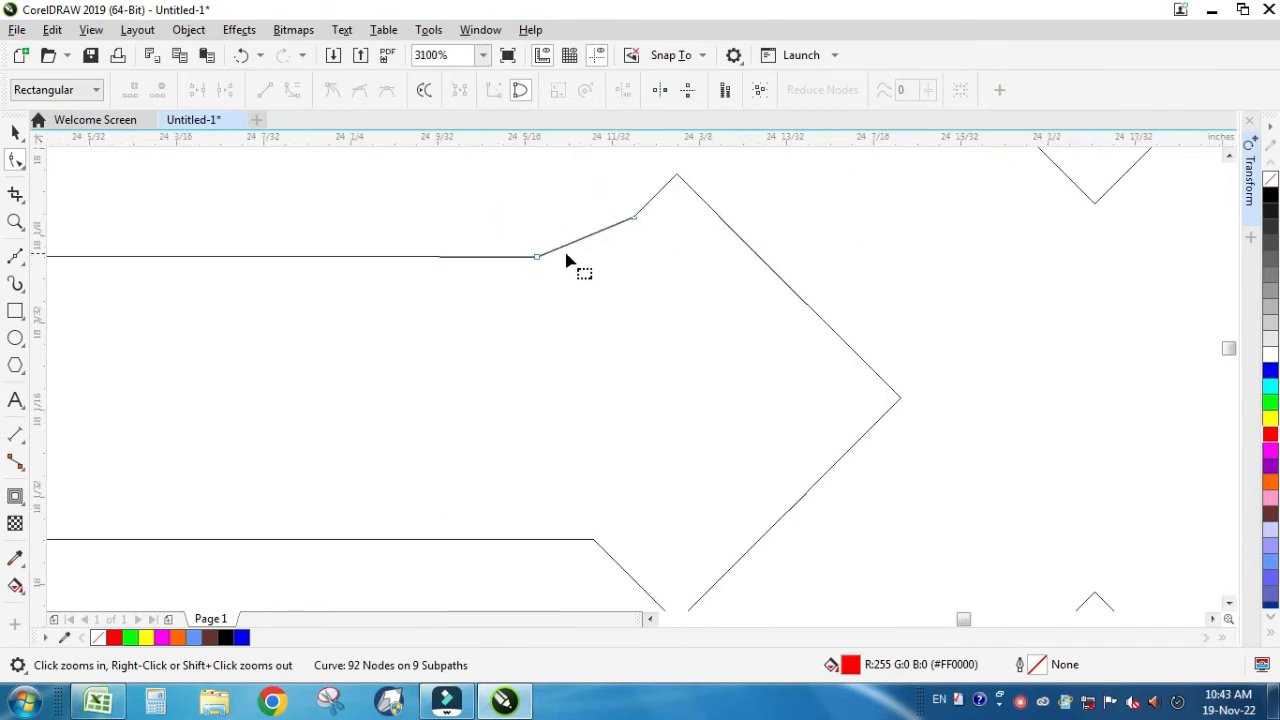
left_click_drag(535, 257, 701, 309)
left_click(594, 200)
left_click_drag(563, 405, 551, 400)
left_click(646, 211)
scroll(786, 337, "down", 2)
In wireframe view, move the spare red motif outside the frame and delete the old motif copies inside it.
left_click(91, 29)
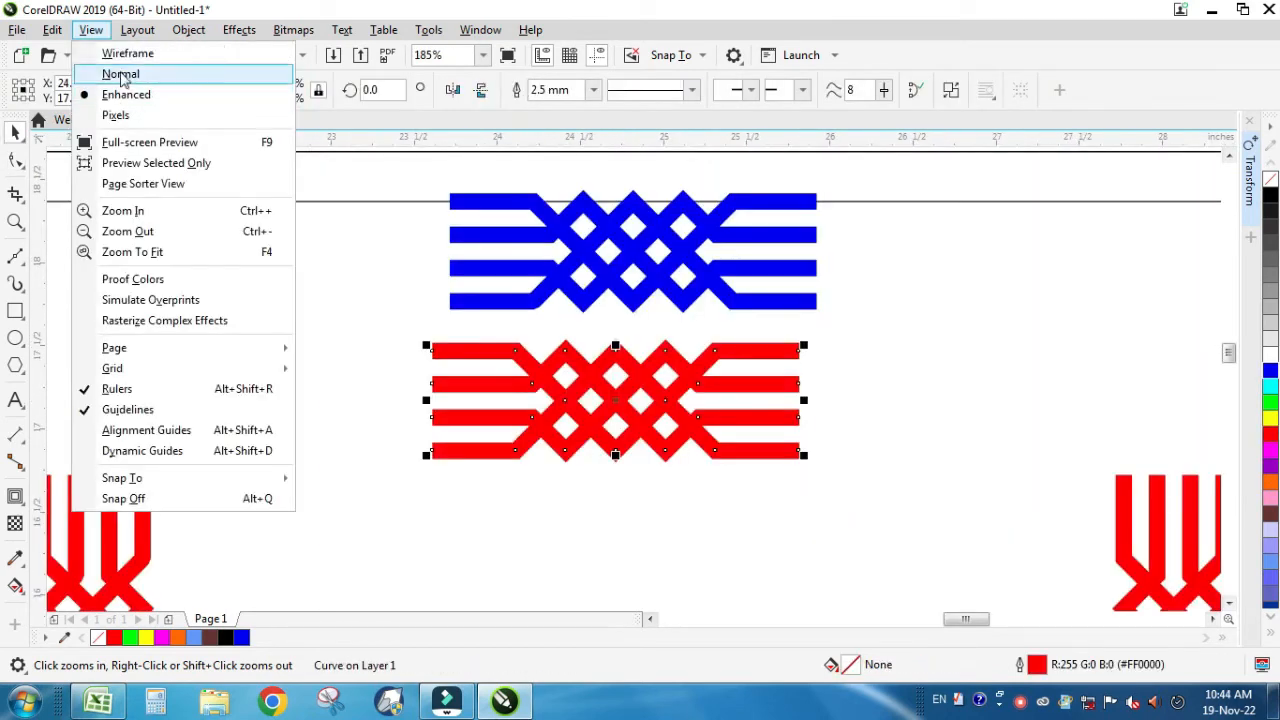
left_click(127, 53)
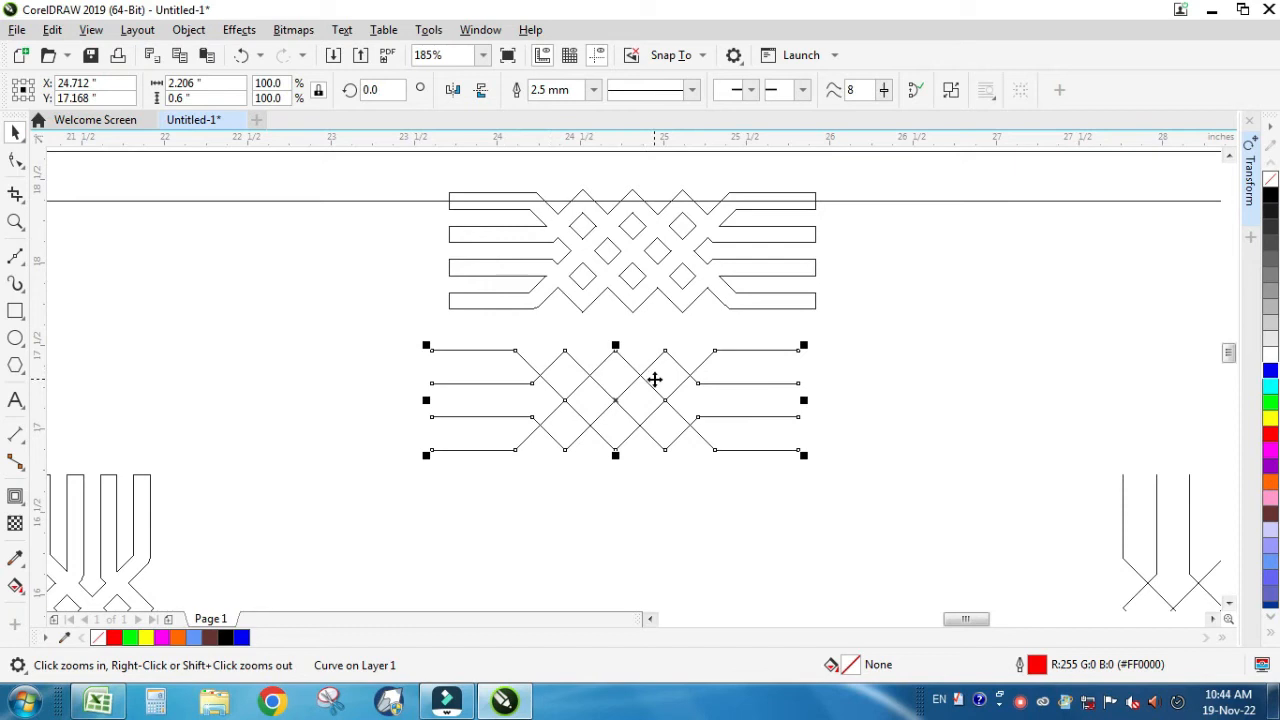
scroll(654, 380, "down", 4)
left_click_drag(651, 378, 772, 328)
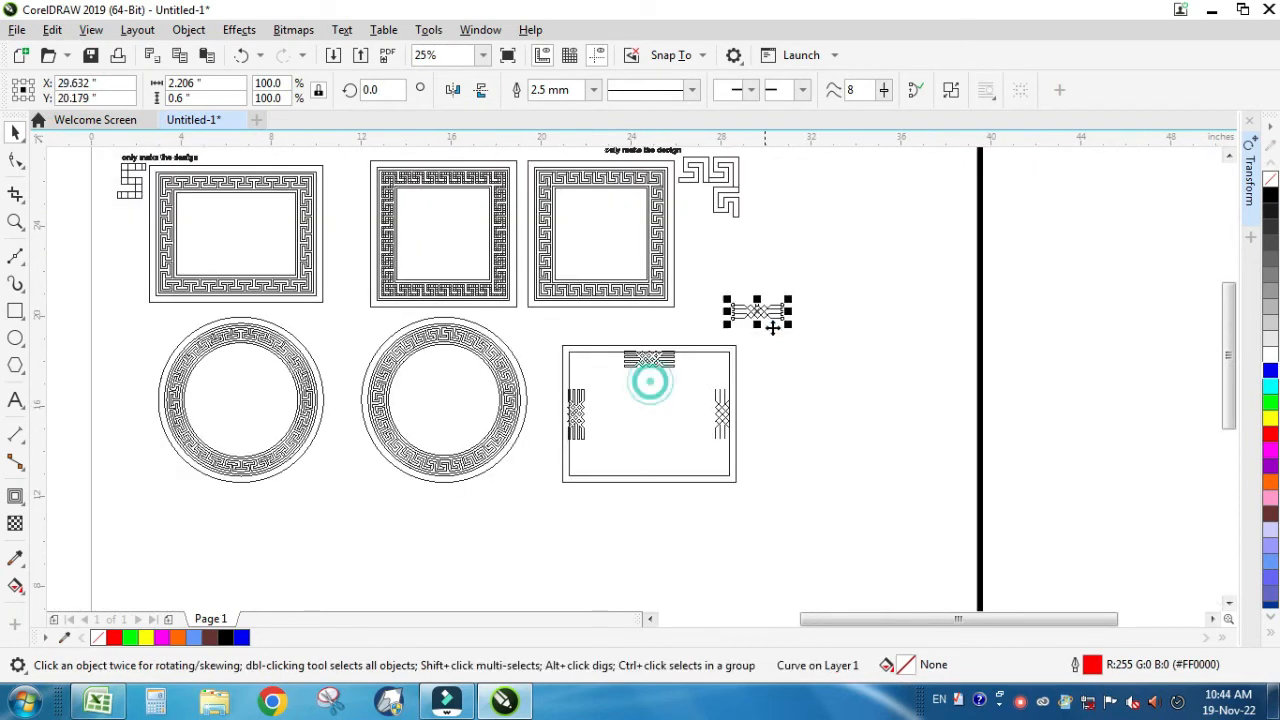
left_click_drag(707, 451, 702, 448)
key("Delete")
key("Delete")
key("z")
left_click_drag(580, 340, 683, 397)
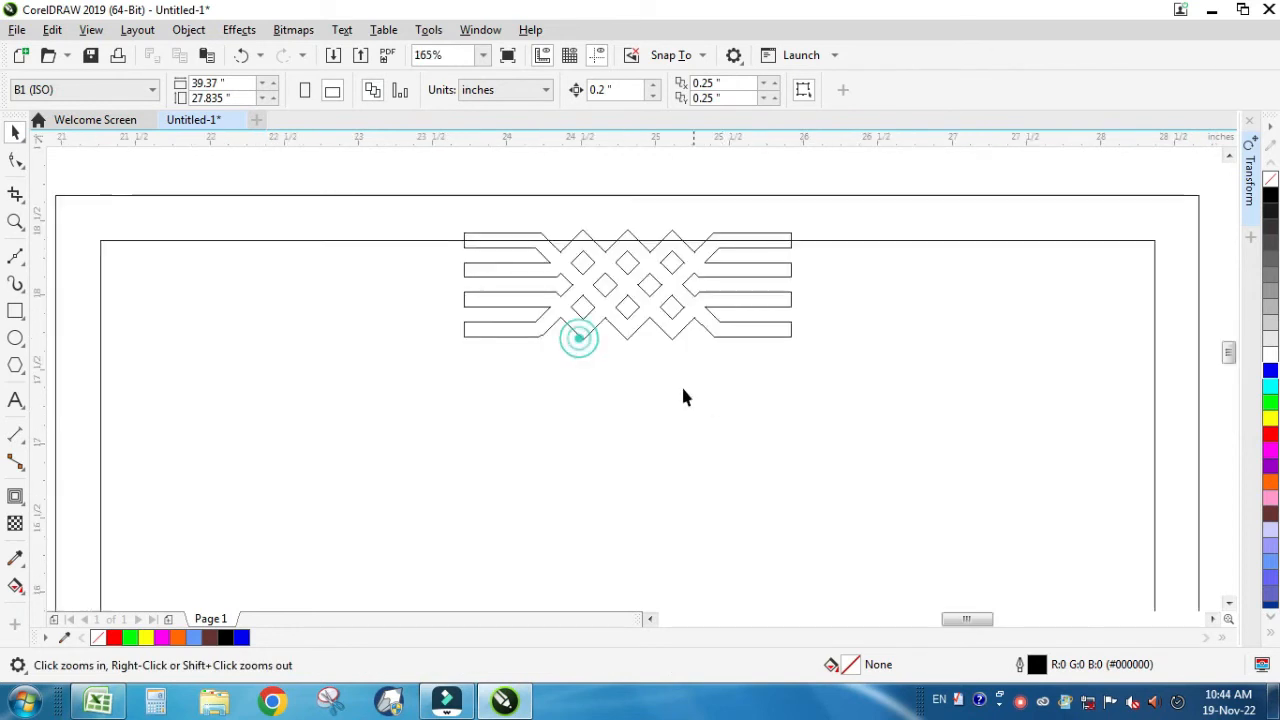
left_click(560, 263)
key("z")
left_click_drag(406, 203, 612, 321)
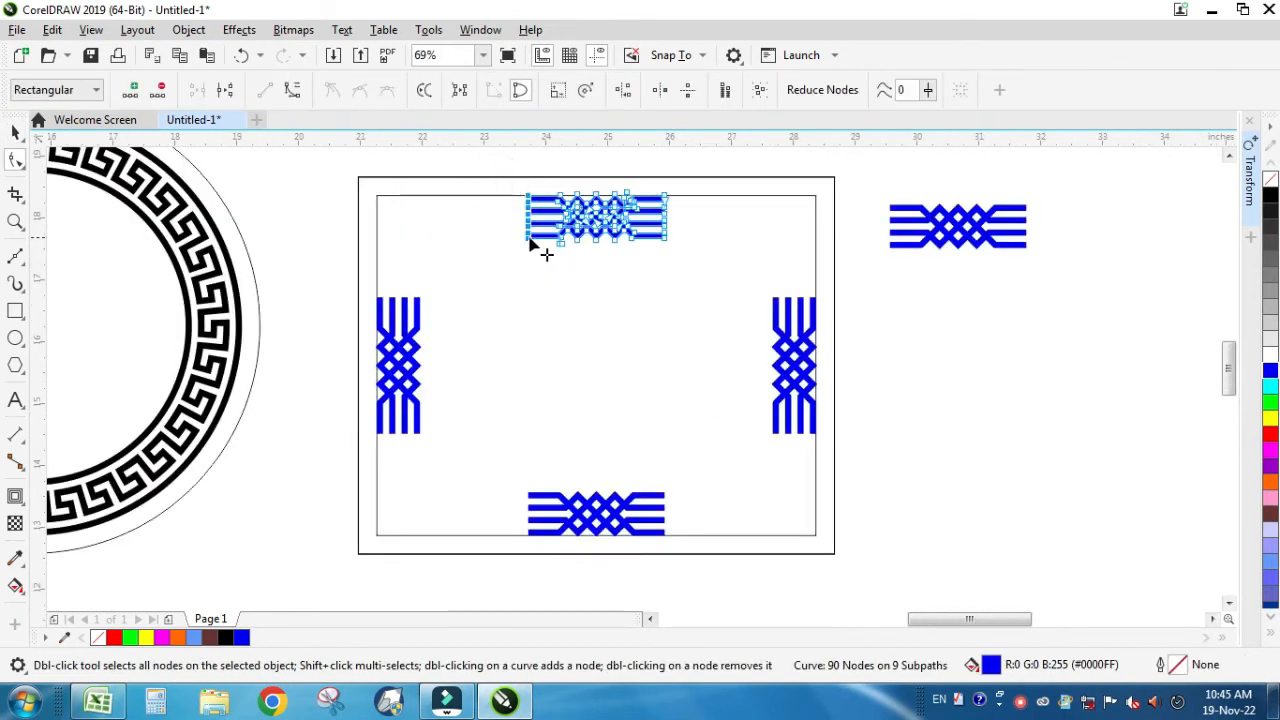
Extend the top motif's left end to the inner rectangle's left edge, and the left motif's ends to its top and bottom edges.
left_click_drag(529, 241, 378, 236)
left_click(391, 306)
left_click_drag(354, 287, 416, 196)
left_click_drag(325, 404, 415, 535)
Extend both ends of the bottom motif to the left and right edges of the inner rectangle.
left_click(533, 510)
left_click_drag(506, 475, 540, 552)
left_click_drag(528, 535, 377, 536)
left_click_drag(651, 476, 816, 535)
Extend the right motif to the inner rectangle's top and bottom edges, and the top motif's right end to its right edge.
left_click(786, 434)
left_click_drag(748, 422, 816, 535)
left_click_drag(816, 298, 816, 195)
left_click(656, 212)
left_click_drag(647, 171, 674, 252)
left_click_drag(665, 236, 816, 226)
key("space")
left_click(929, 370)
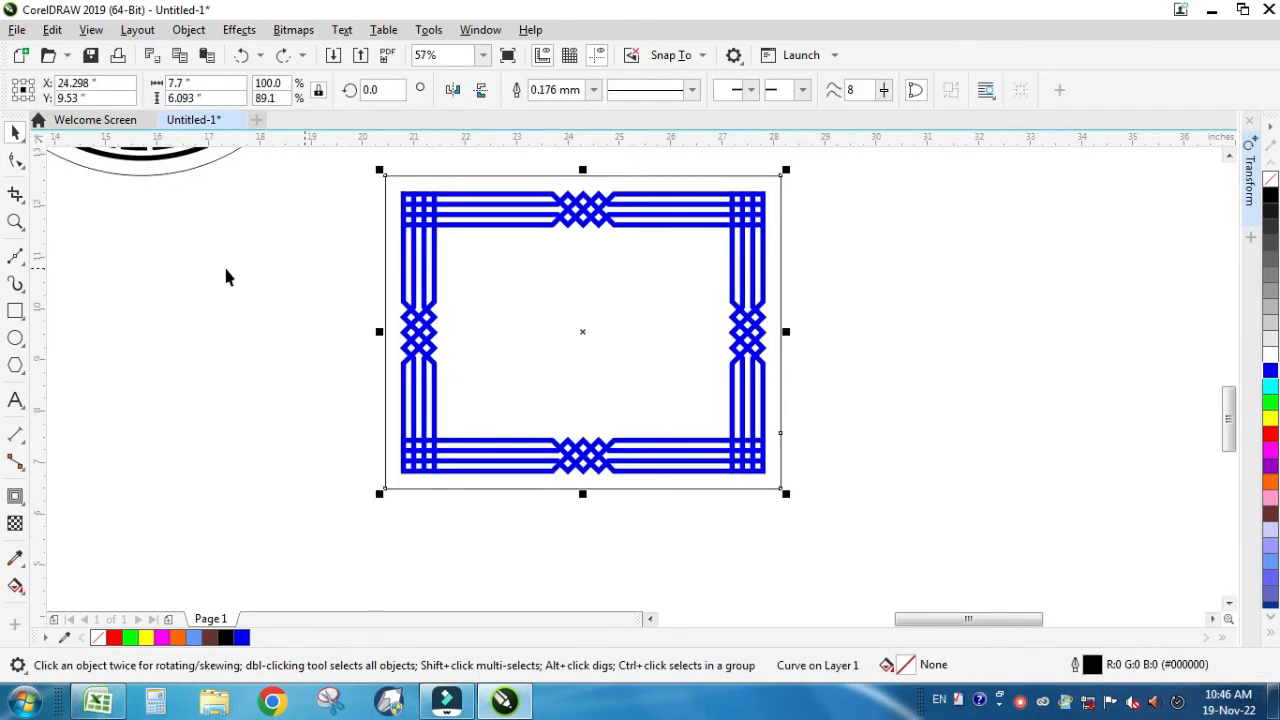
Draw a square, align it with the outer frame's top-left corner and convert it to curves.
left_click(15, 311)
mouse_move(161, 277)
left_mouse_down()
mouse_move(234, 386)
mouse_move(310, 426)
left_mouse_up()
key("space")
left_click(392, 183, "shift")
key("l")
key("t")
left_click(454, 266)
key("ctrl+q")
Remove the square's lower-left node to form a triangle and trim the left motif's upper end with it.
key("F10")
key("space")
key("Escape")
left_click_drag(434, 266, 401, 285)
key("ctrl+z")
left_click(494, 258)
left_click(434, 277, "shift")
key("alt+t")
key("Escape")
left_click(500, 263)
left_click_drag(541, 168, 418, 335)
key("Delete")
Move the triangle's upper-right node to its lower-left side, trim the top motif's left end with it, and delete the triangle.
left_click(504, 288)
left_click(15, 160)
key("space")
left_click(15, 160)
left_click_drag(534, 176, 278, 334)
key("space")
left_click(499, 225, "shift")
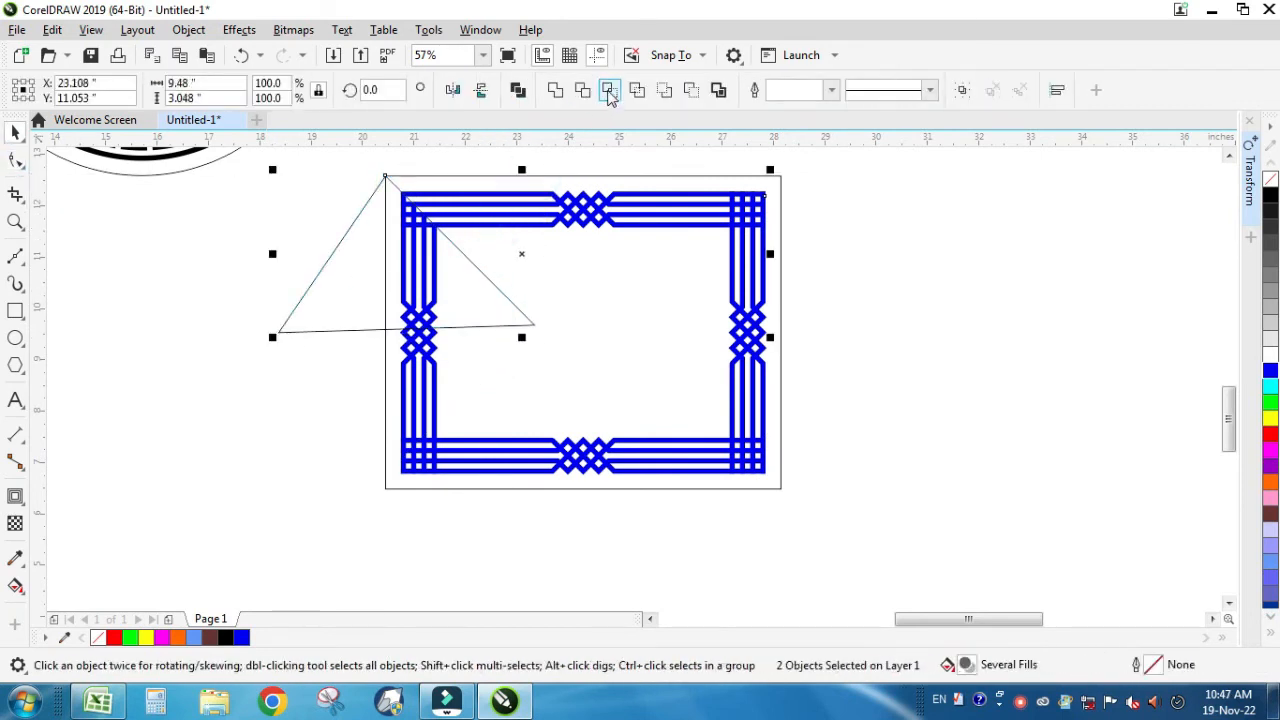
left_click(608, 91)
left_click(326, 289)
key("Delete")
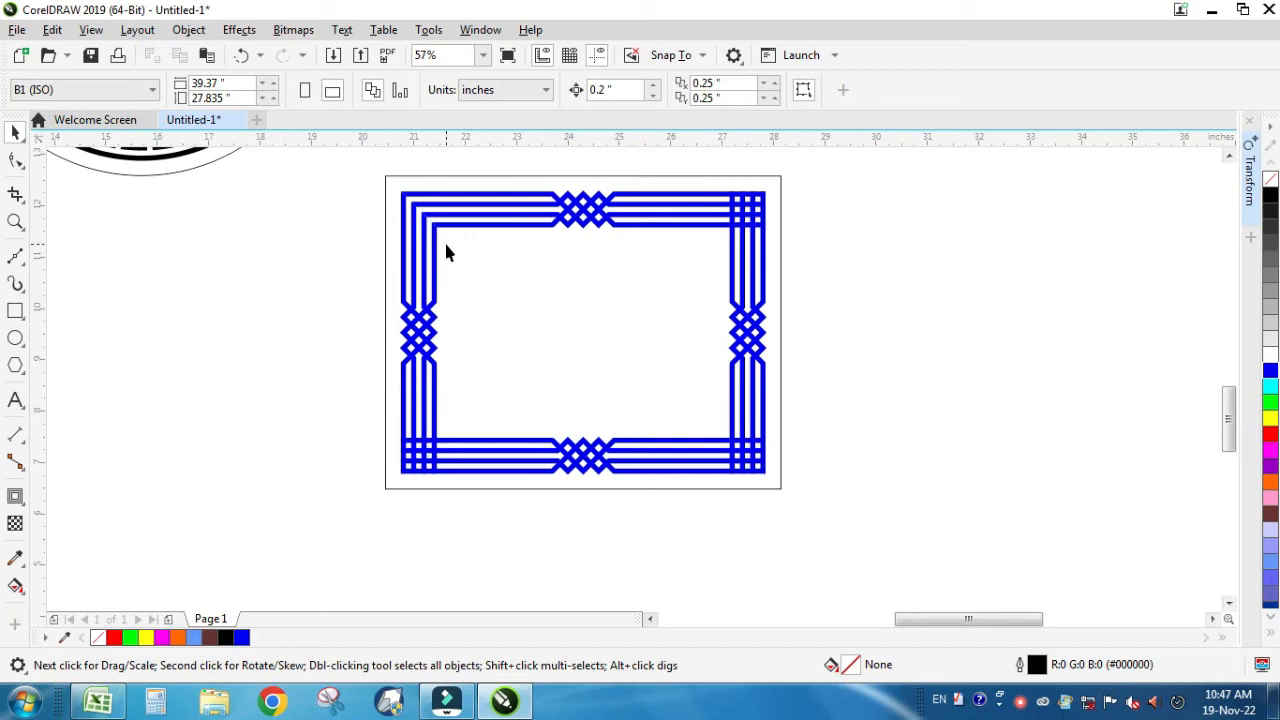
Draw another square, align it with the outer frame's top-right corner and convert it to curves.
left_click(456, 225)
left_click(15, 311)
left_click_drag(588, 268, 673, 353)
key("space")
left_click(781, 262, "shift")
key("t")
key("r")
left_click(860, 260)
left_click_drag(775, 258, 875, 277)
key("ctrl+q")
Remove the square's upper-left node, trim the top motif's right end with the resulting triangle, and delete the triangle.
key("F10")
key("space")
key("space")
key("space")
left_click(17, 165)
double_click(696, 177)
key("space")
left_click(705, 206, "shift")
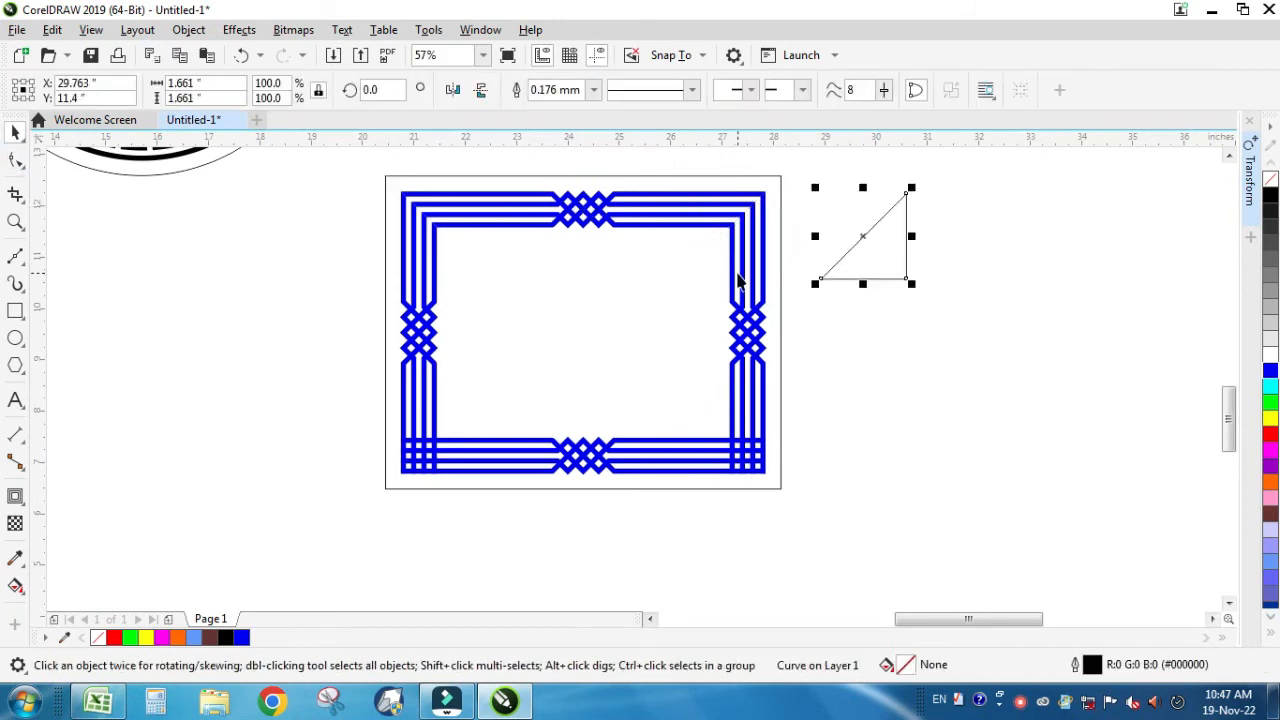
key("Delete")
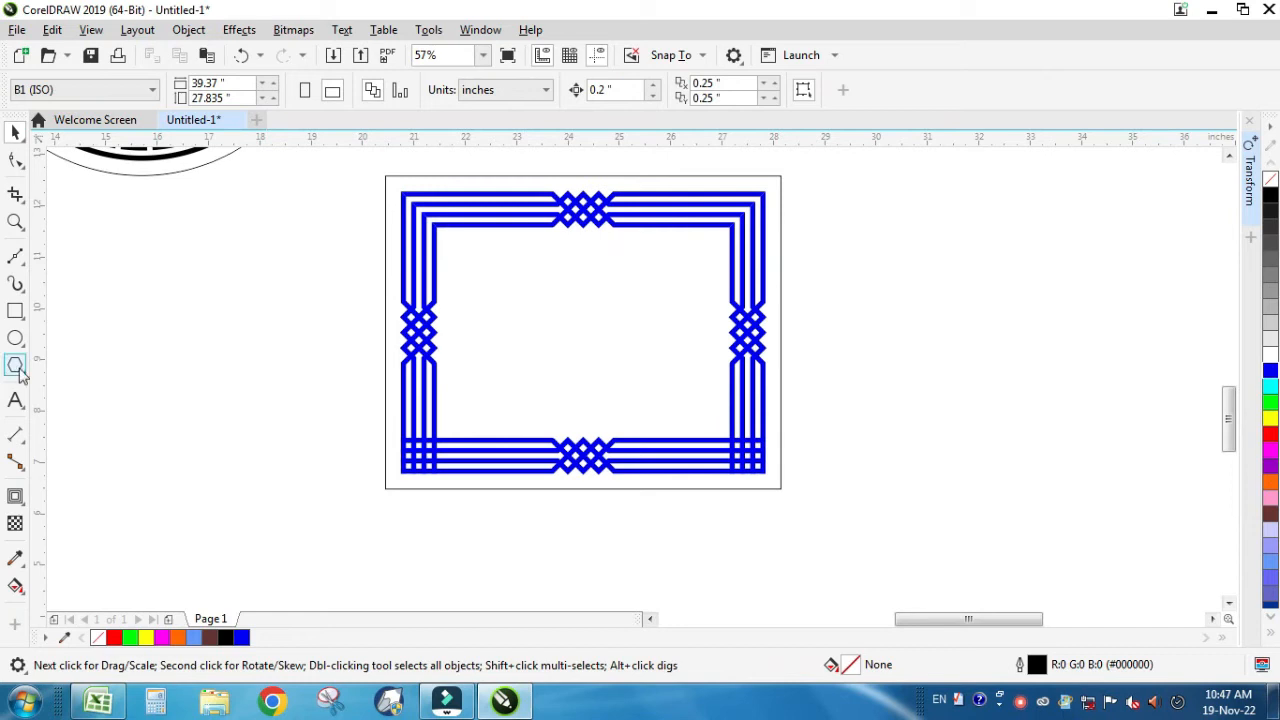
Draw a square of about 1.9 inches in the outer frame's lower-left corner and convert it to curves.
key("F6")
left_click_drag(398, 391, 457, 490)
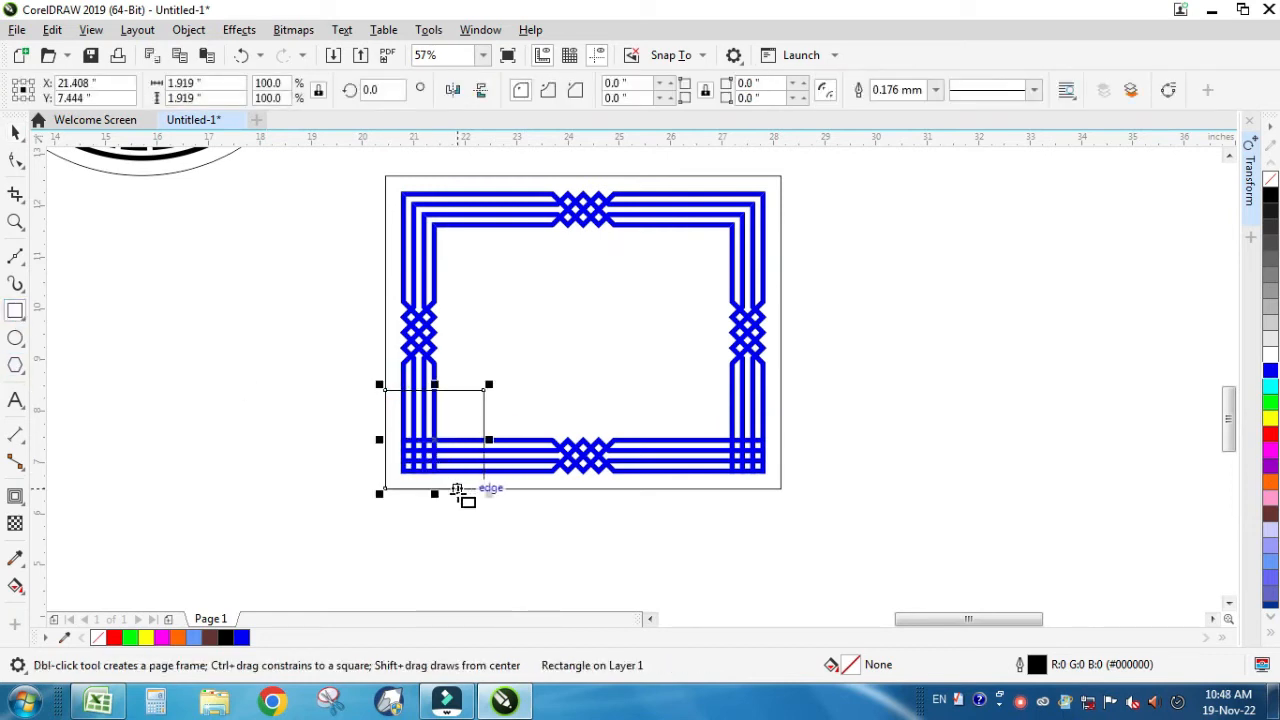
key("space")
left_click_drag(473, 414, 526, 388)
key("ctrl+z")
left_click(15, 162)
key("ctrl+q")
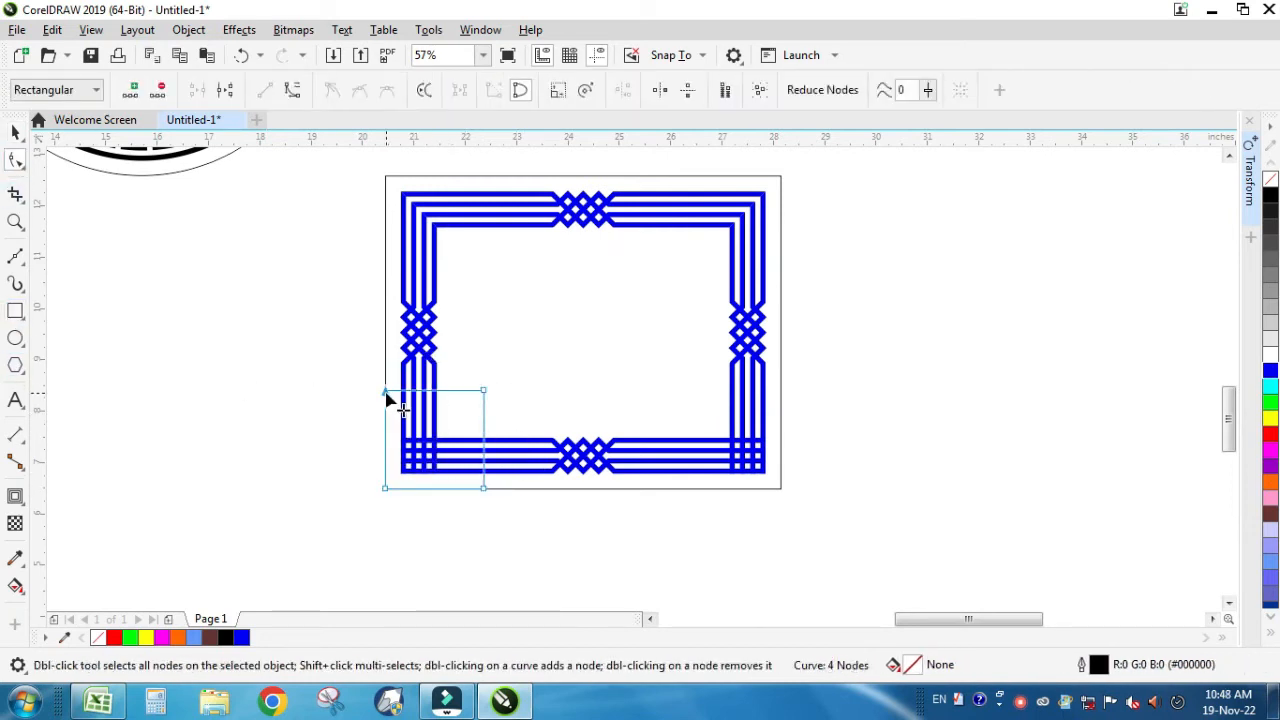
Remove the square's upper-left node, trim the left motif's lower end with the resulting triangle, and delete the triangle.
double_click(386, 392)
key("space")
left_click(424, 388, "shift")
left_click(580, 90)
left_click(462, 422)
left_click(463, 419)
key("Delete")
Delete the leftover cutting shapes at the border's lower corner and right side.
left_click_drag(461, 450, 500, 504)
key("Delete")
left_click_drag(757, 358, 832, 371)
key("Delete")
Fill the top and bottom motifs of the border with red.
left_click(651, 223)
left_click(432, 325, "shift")
key("Escape")
left_click(657, 226)
left_click(1270, 436)
left_click(434, 351, "shift")
left_click_drag(571, 346, 791, 436)
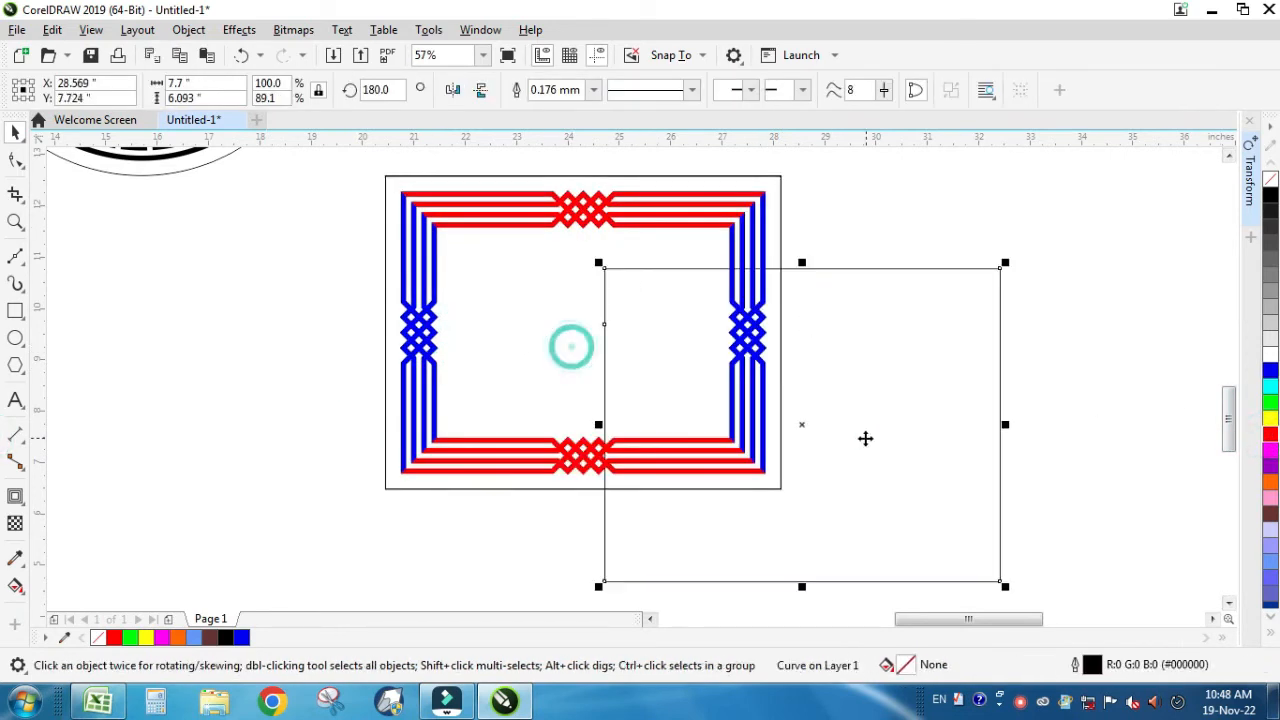
key("ctrl+z")
left_click_drag(621, 344, 805, 384)
key("ctrl+z")
Select all four mitred motifs inside the outer frame and fill them with black.
left_click(899, 371)
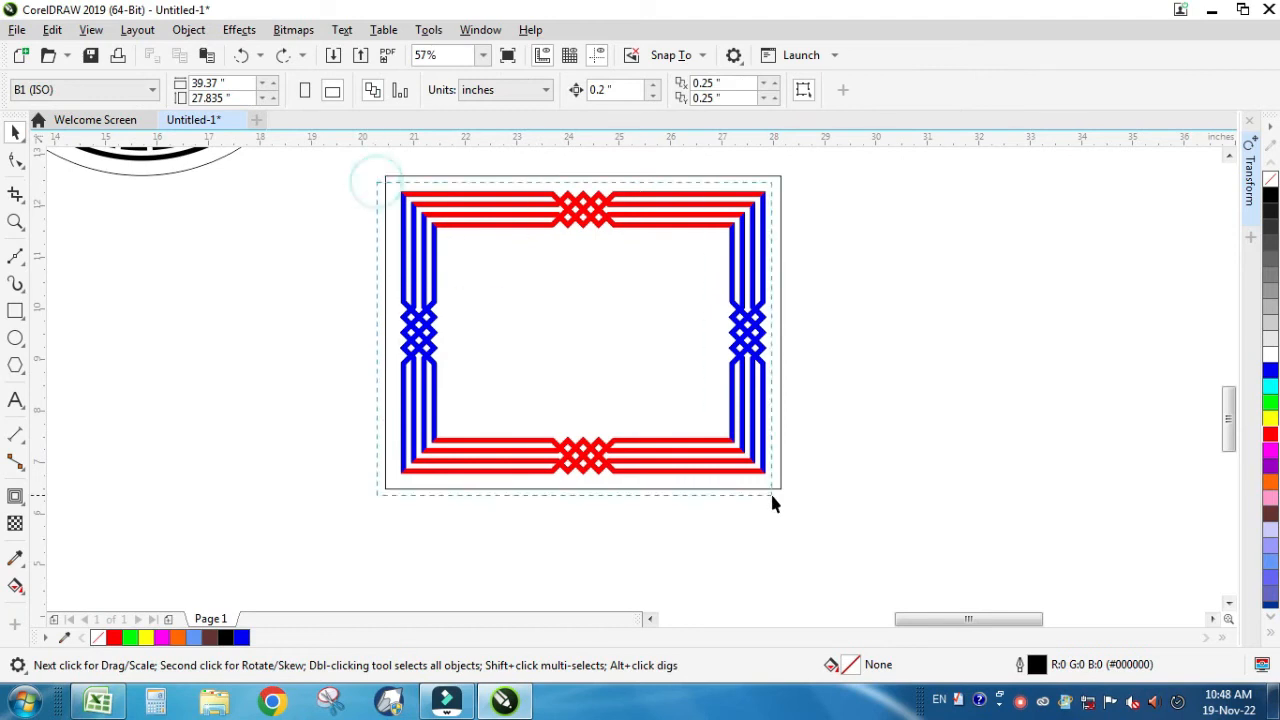
left_click_drag(773, 503, 372, 168)
left_click(1270, 195)
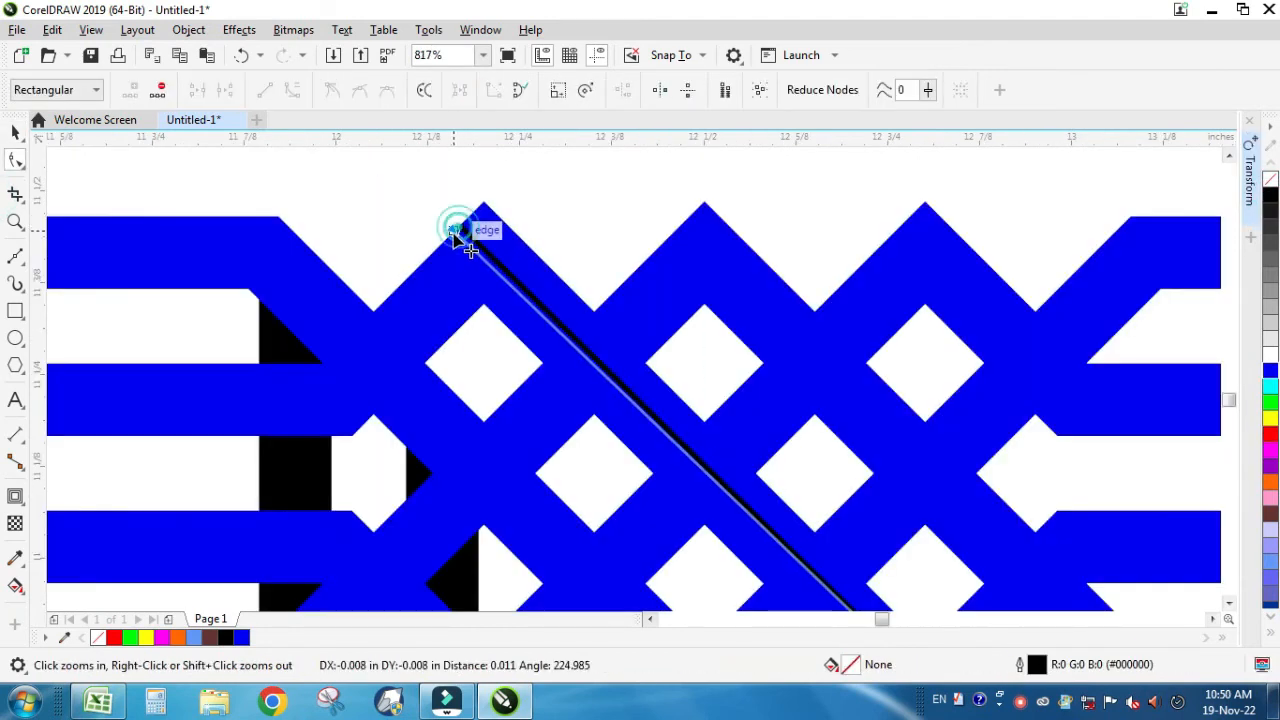
Fit both end nodes of the diagonal line to the lattice edges of the blue top motif in the copied border.
left_click_drag(454, 232, 453, 232)
key("F3")
key("F2")
left_click_drag(630, 332, 812, 484)
key("F2")
left_click_drag(637, 422, 812, 535)
left_click_drag(567, 341, 548, 325)
scroll(563, 346, "down", 6)
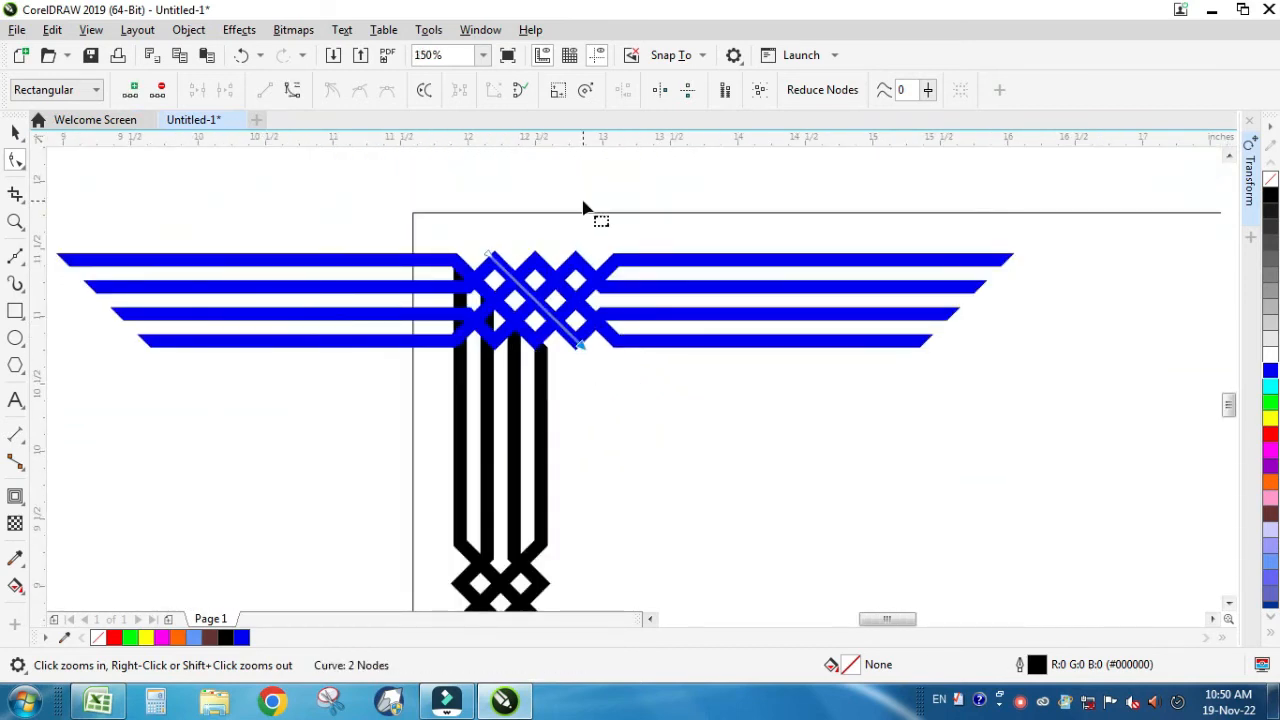
Lengthen the diagonal line beyond both sides of the lattice and close it into a shape covering the blue motif's left arms.
key("space")
left_click_drag(501, 268, 536, 248)
left_click_drag(590, 355, 678, 437)
key("space")
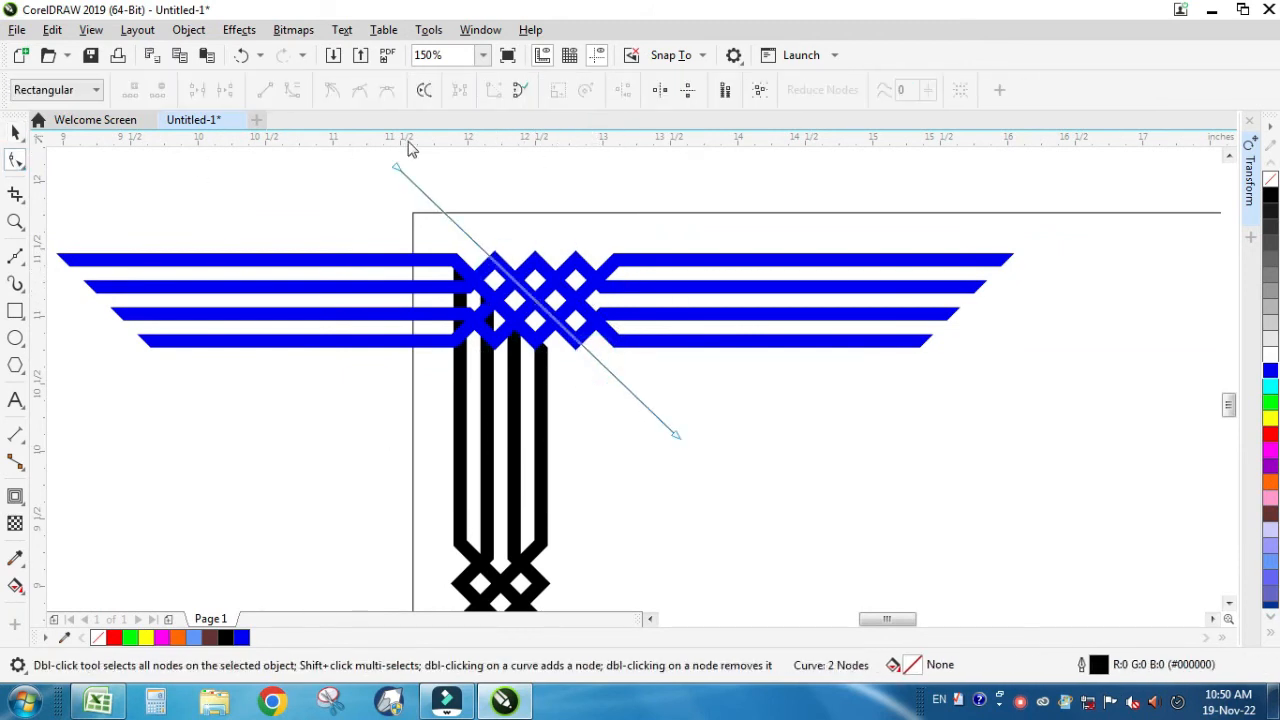
left_click_drag(460, 231, 46, 375)
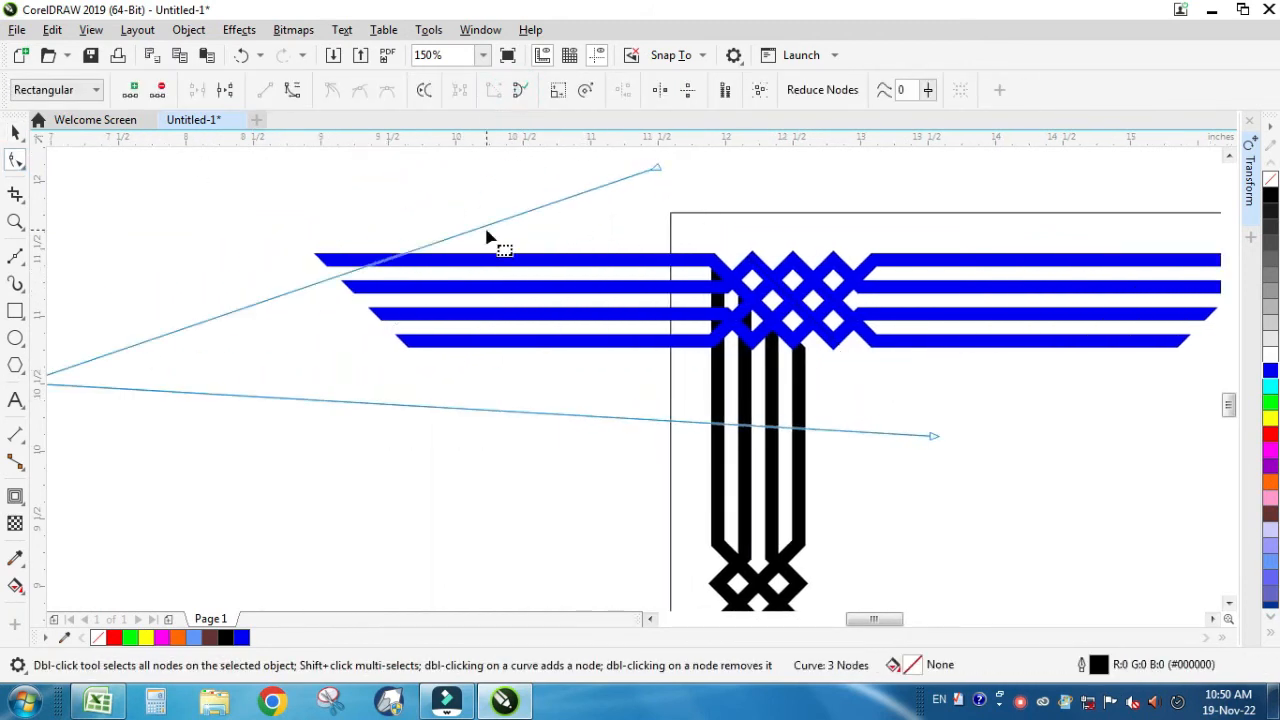
left_click_drag(475, 233, 338, 201)
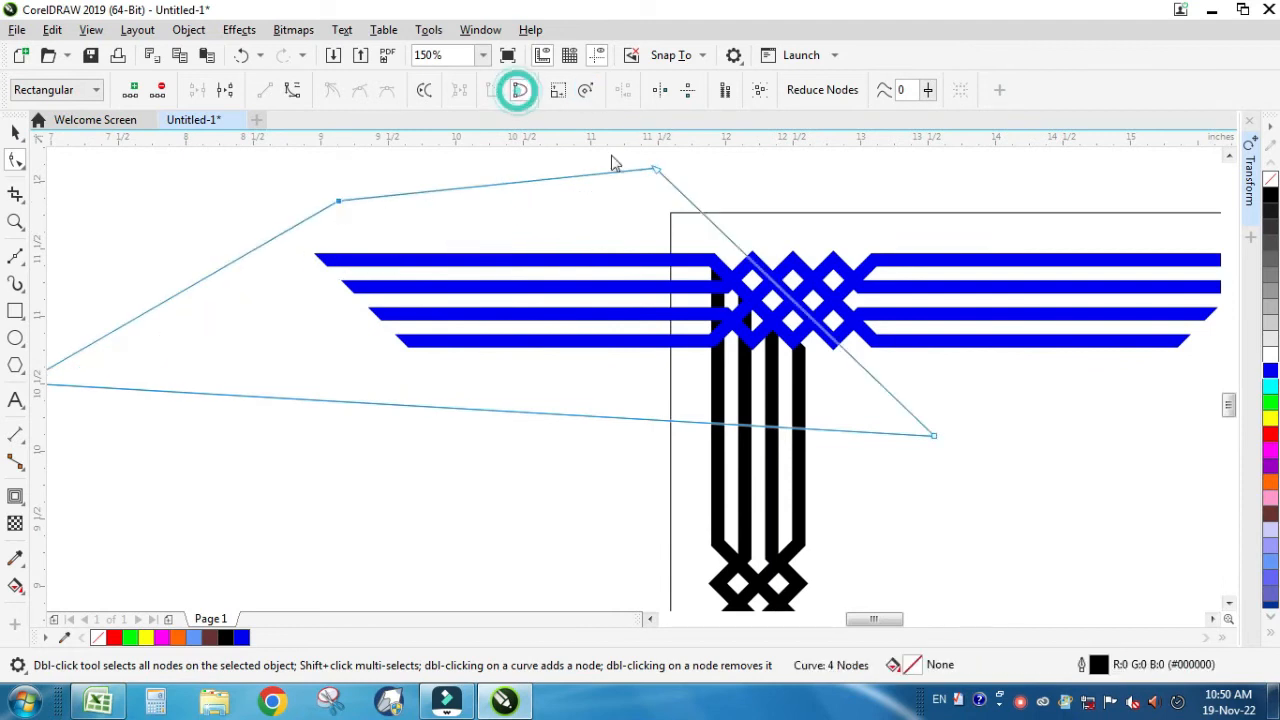
Trim the blue motif with the closed shape along the diagonal and delete the shape.
key("space")
left_click(815, 272, "shift")
left_click(608, 92)
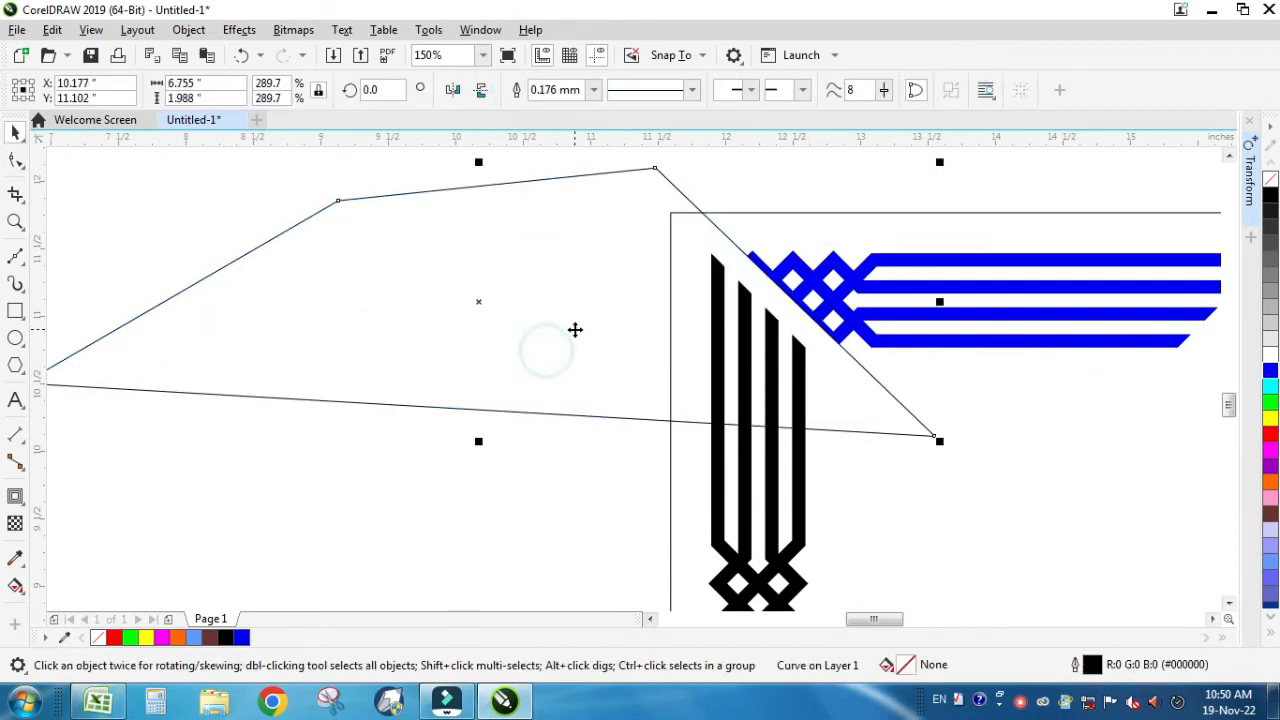
key("Delete")
scroll(568, 321, "down", 3)
key("F2")
left_click_drag(543, 283, 969, 538)
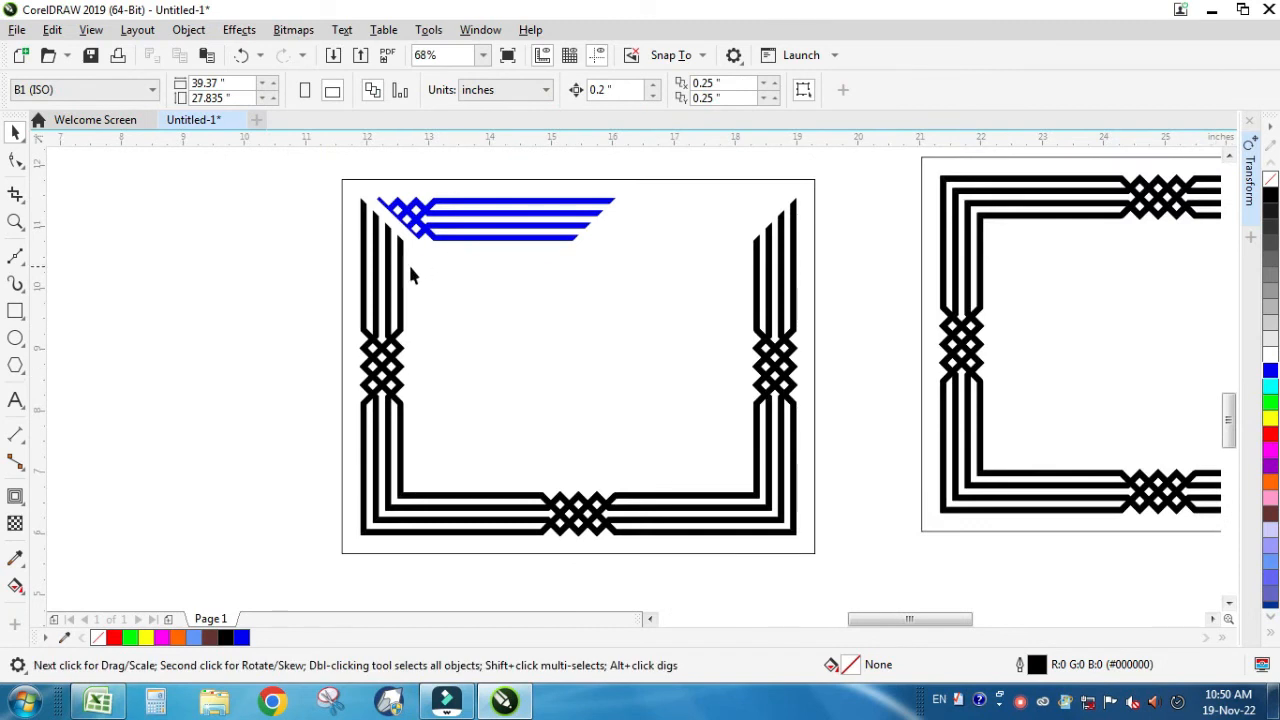
Delete the black motif on the left side of the copied border.
left_click(403, 277)
left_click(430, 237)
key("F2")
left_click_drag(291, 177, 700, 317)
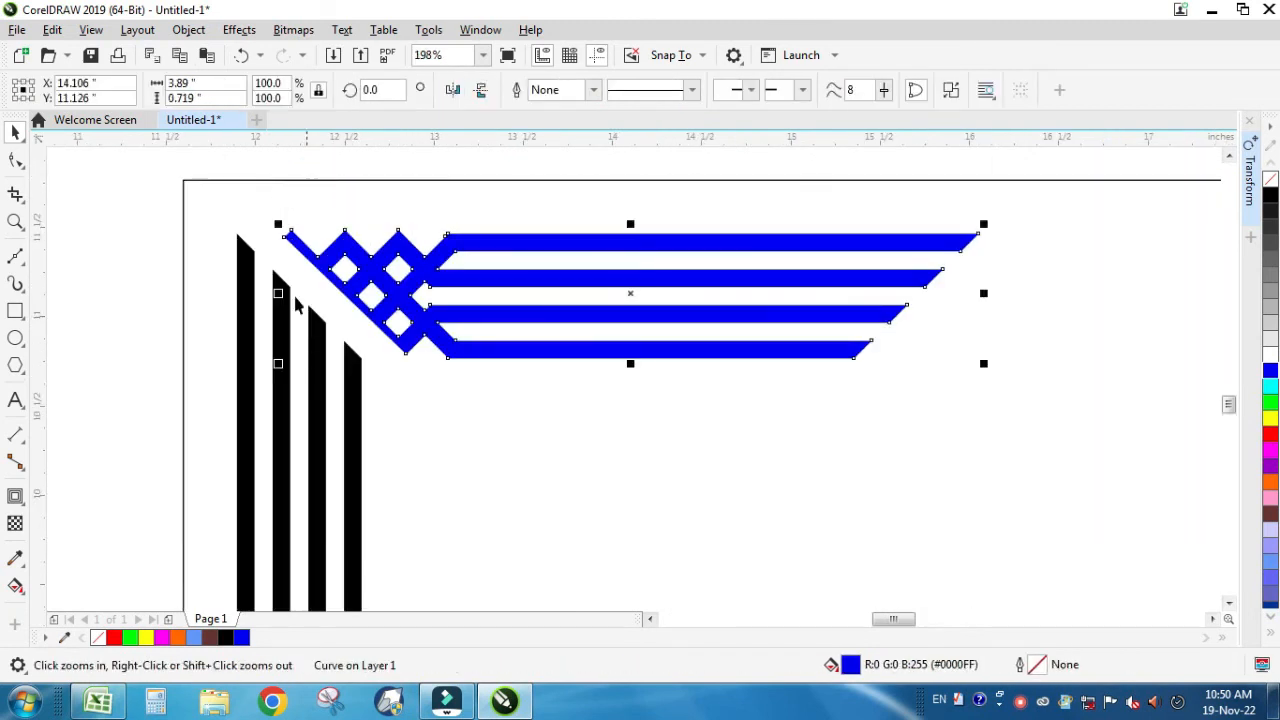
left_click(251, 271, "shift")
scroll(366, 344, "down", 1)
key("F2")
left_click_drag(189, 261, 709, 566)
scroll(618, 533, "down", 2)
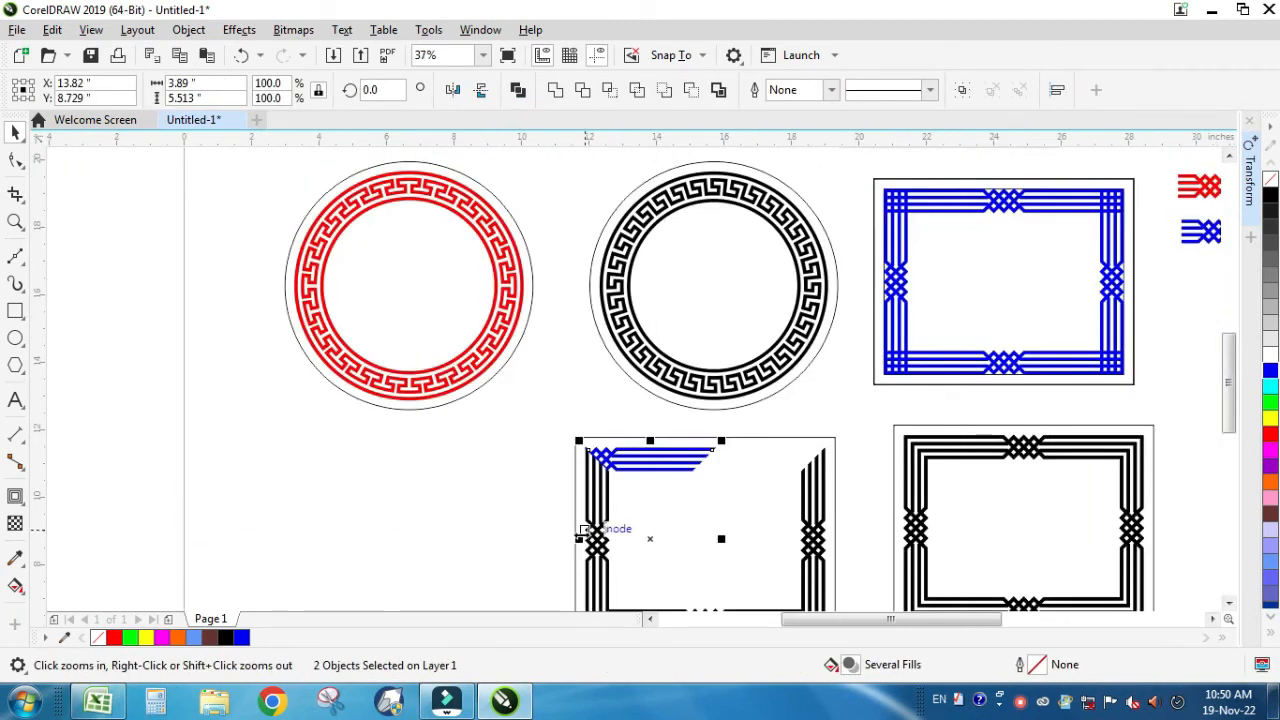
key("F2")
left_click_drag(523, 421, 1000, 642)
left_click_drag(417, 332, 189, 372)
key("Delete")
Place a turned copy of the trimmed blue motif down the frame's left side so both lattices meet at the corner.
left_click(492, 208)
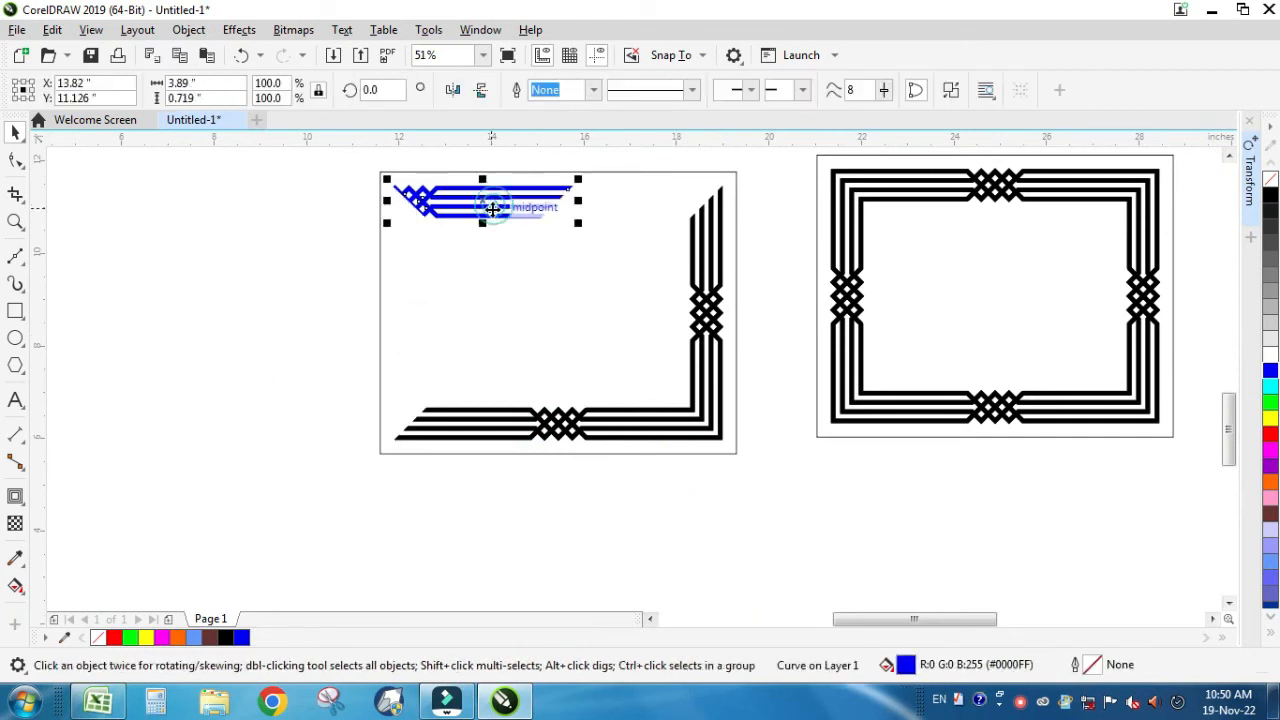
left_click_drag(507, 199, 497, 277)
left_click(497, 277)
left_click_drag(574, 306, 455, 379)
left_click(454, 90)
key("F2")
left_click_drag(331, 186, 571, 301)
key("Escape")
left_click_drag(709, 308, 445, 342)
left_click_drag(429, 230, 432, 165)
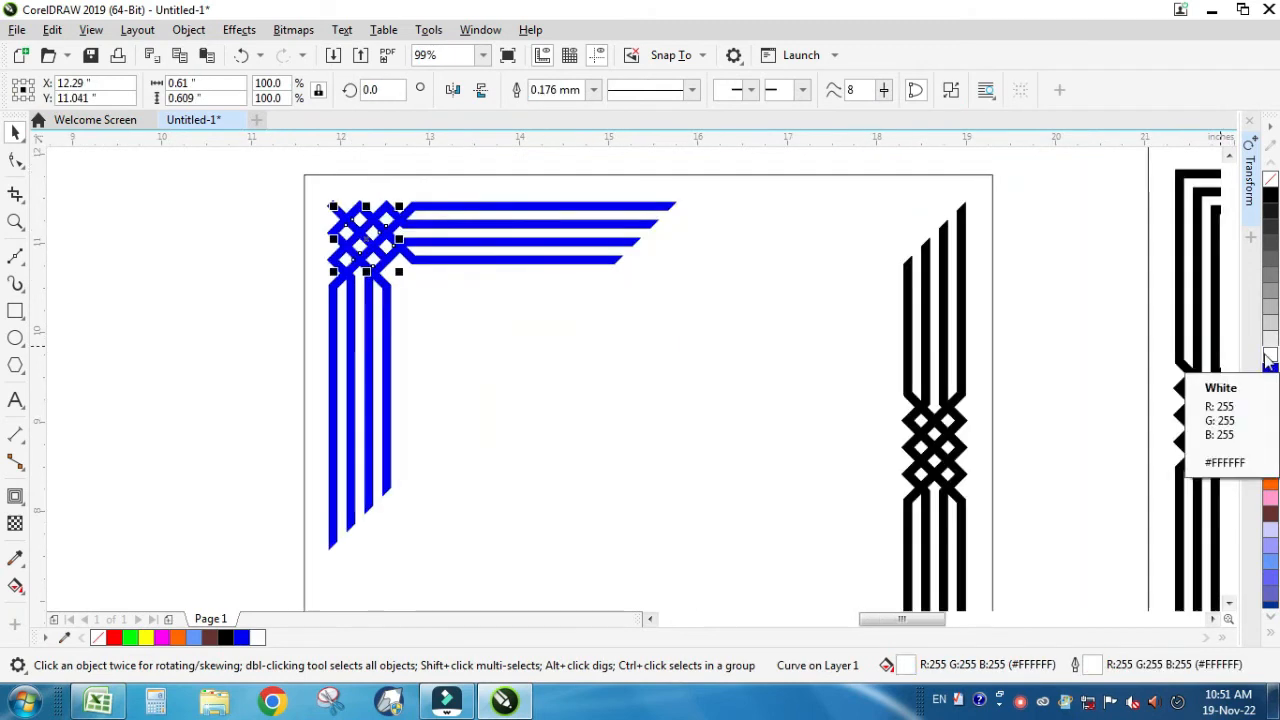
left_click(139, 407)
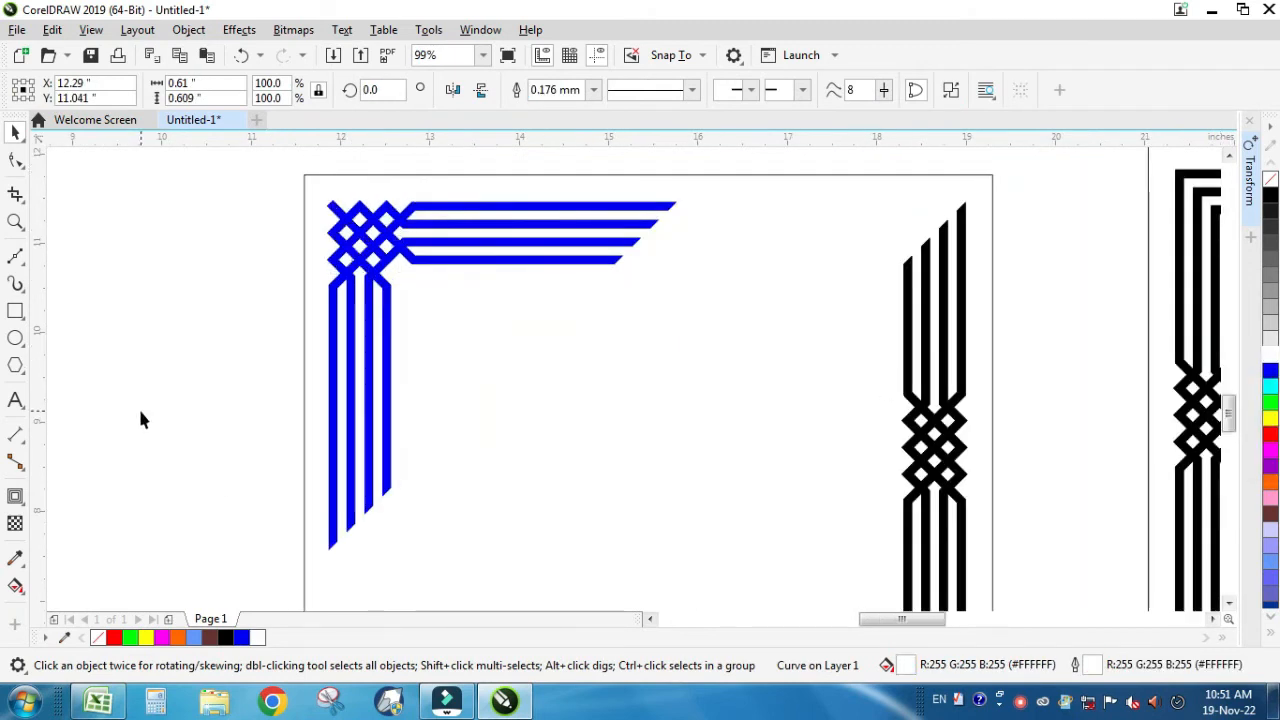
Delete the protruding tip at the outer corner of the blue lattice to give it a straight diagonal edge.
key("F2")
left_click_drag(293, 190, 402, 244)
left_click_drag(685, 353, 685, 353)
left_click(214, 237)
key("F10")
left_click_drag(252, 233, 254, 240)
key("Delete")
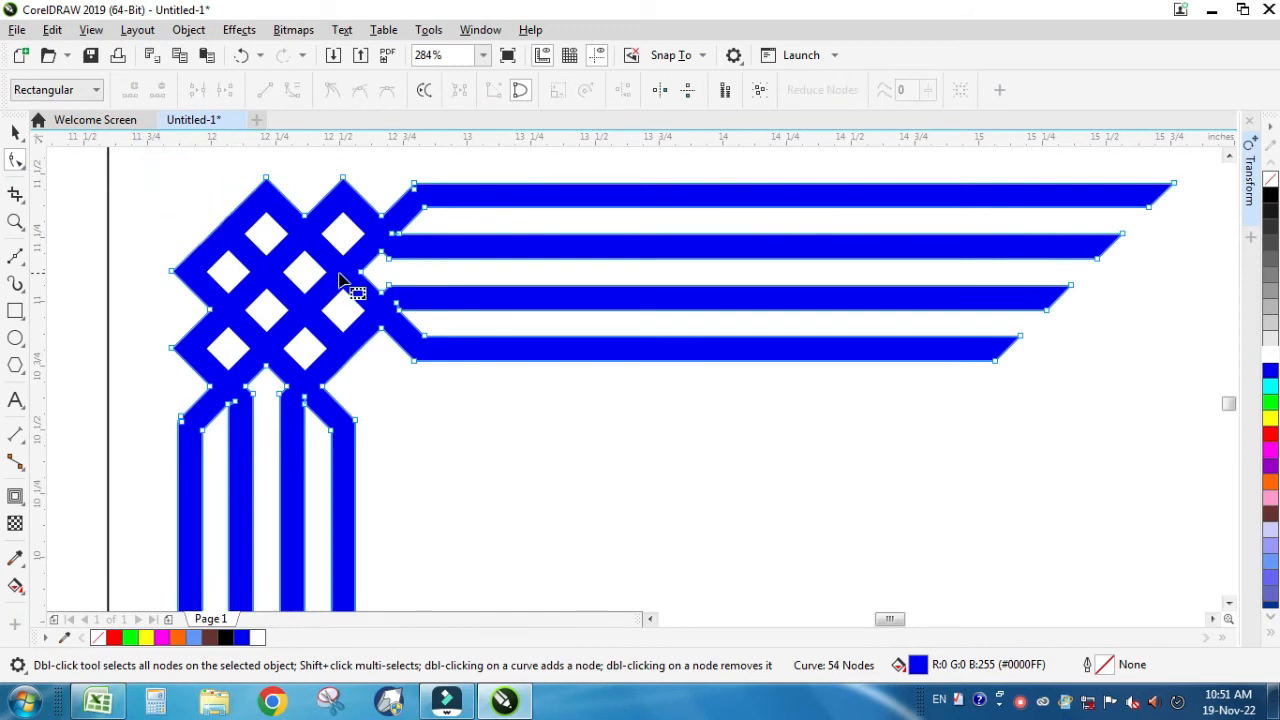
Align the blue corner piece with the upper-left corner of the frame.
scroll(413, 296, "down", 4)
key("space")
left_click(220, 343)
scroll(515, 390, "down", 2)
key("F2")
mouse_move(378, 295)
left_mouse_down()
mouse_move(615, 487)
mouse_move(782, 544)
left_mouse_up()
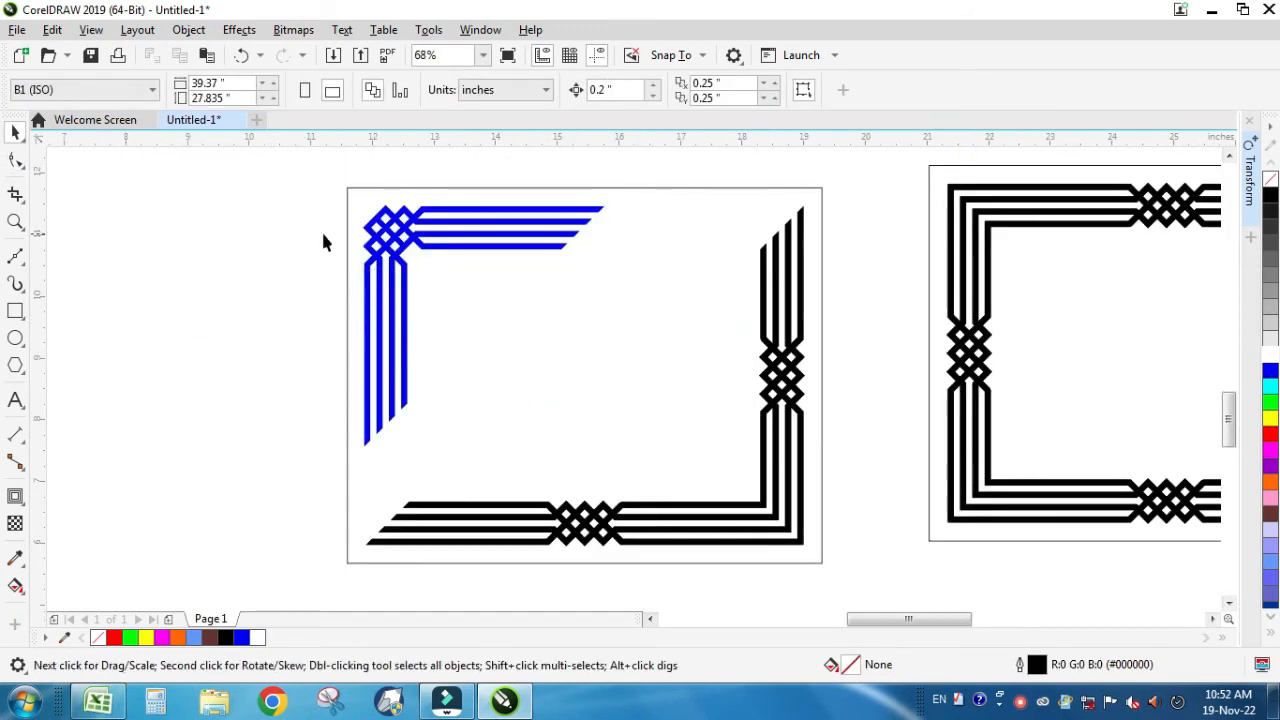
left_click(409, 250)
left_click(489, 314, "shift")
key("t")
key("l")
key("ctrl+g")
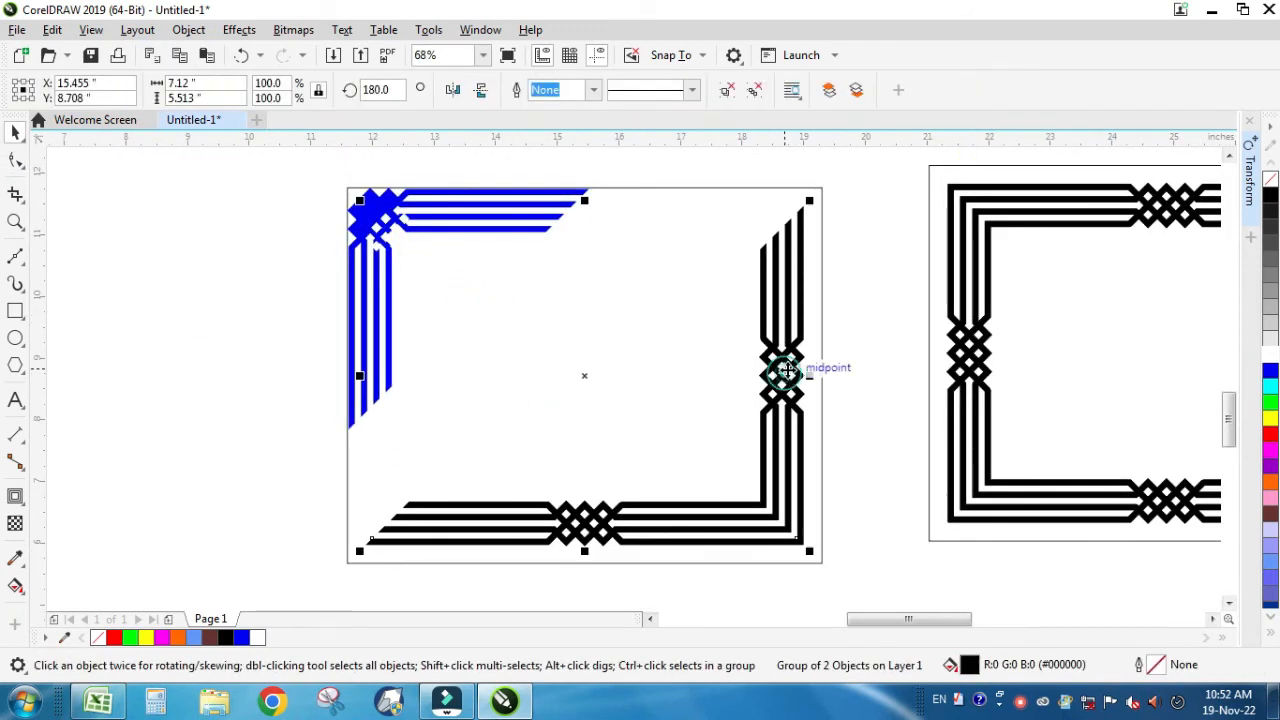
Draw a rectangle around the right side's lattice, crop the black motif to it and delete the rectangle.
left_click(12, 310)
left_click_drag(718, 308, 834, 442)
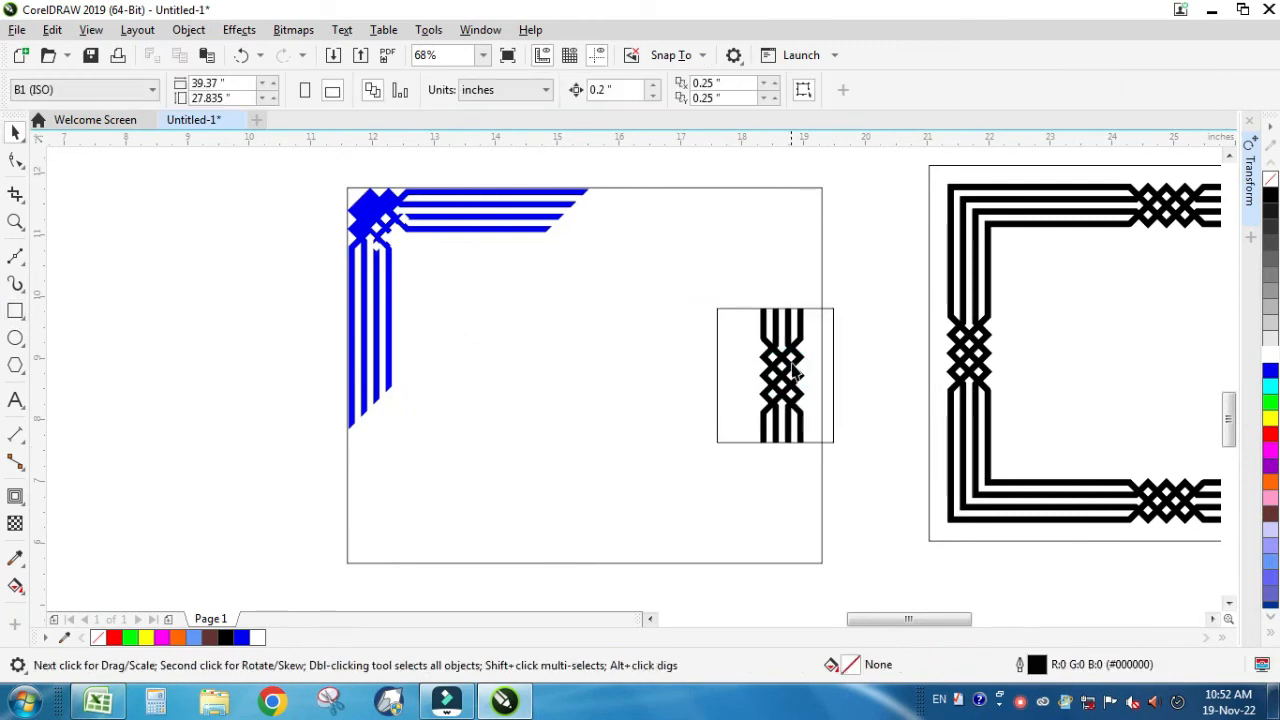
left_click(834, 384)
key("Delete")
Mirror a copy of the black lattice segment from the bottom to the top of the frame.
left_click(384, 224)
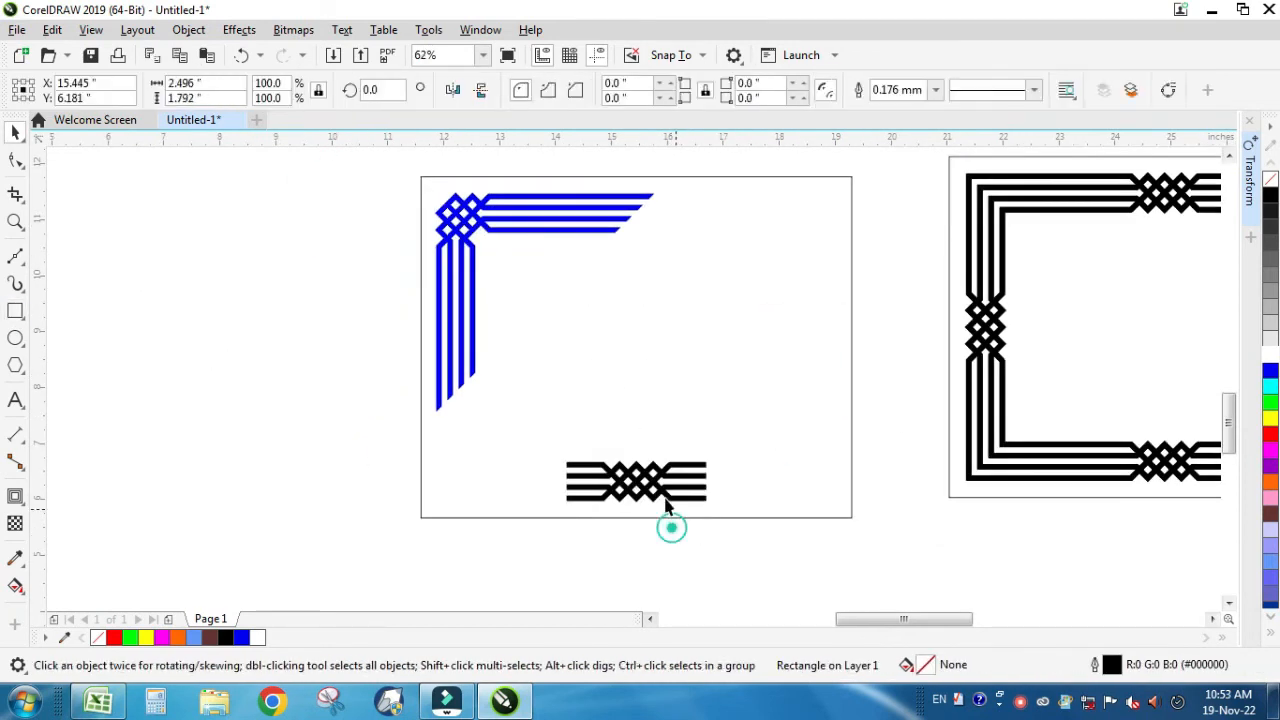
left_click(658, 485)
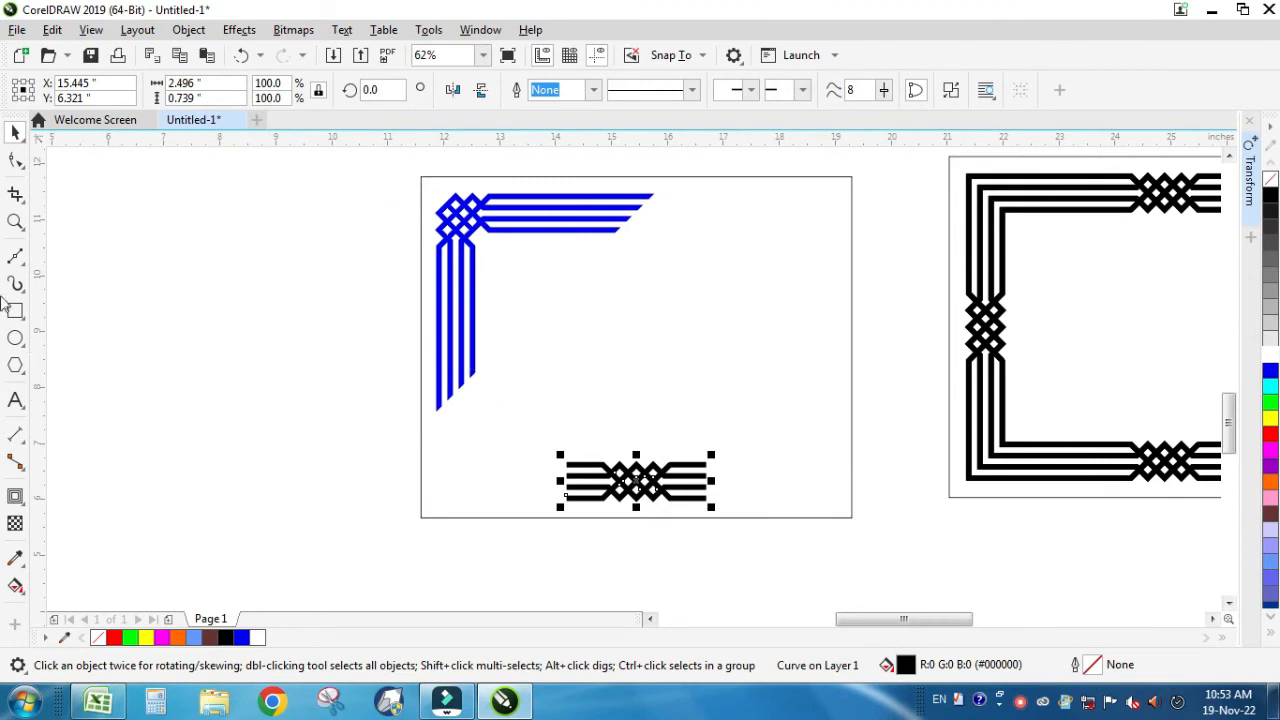
left_click(757, 446, "shift")
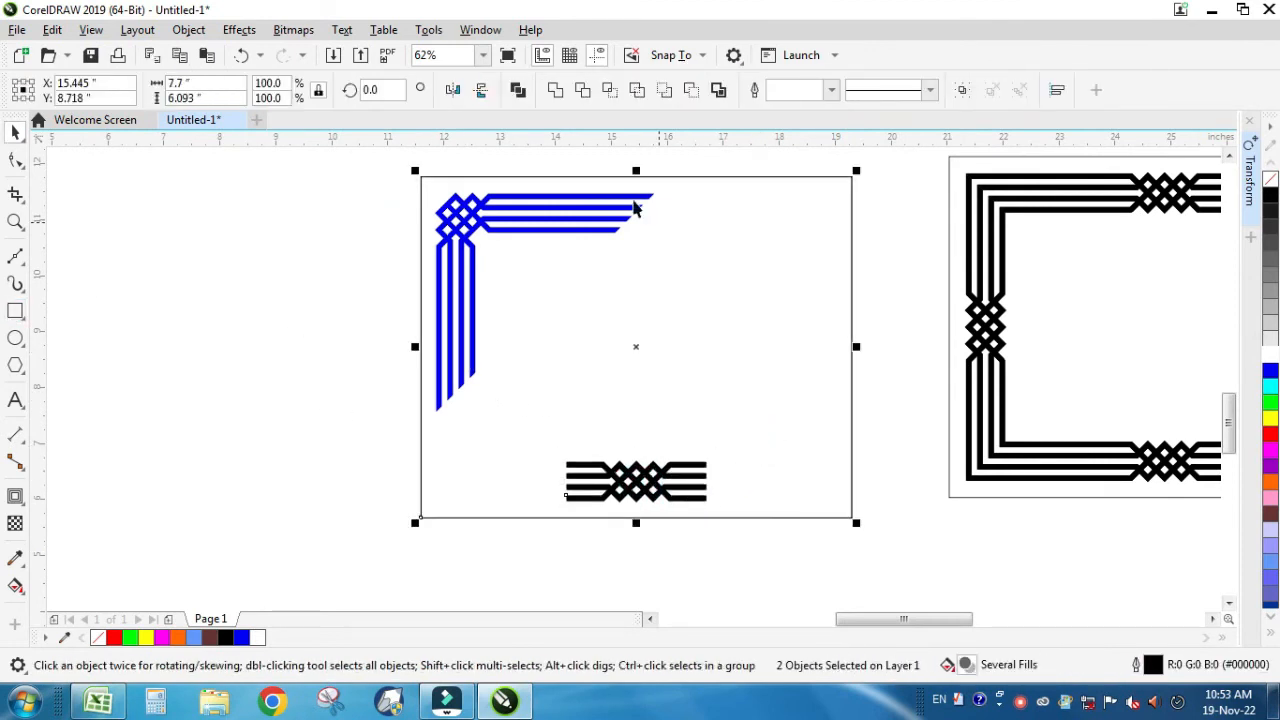
left_click(481, 92)
left_click(287, 317)
Trim the blue corner's upper arm with a rectangle so it ends where the black lattice segment begins.
left_click(541, 208)
key("F2")
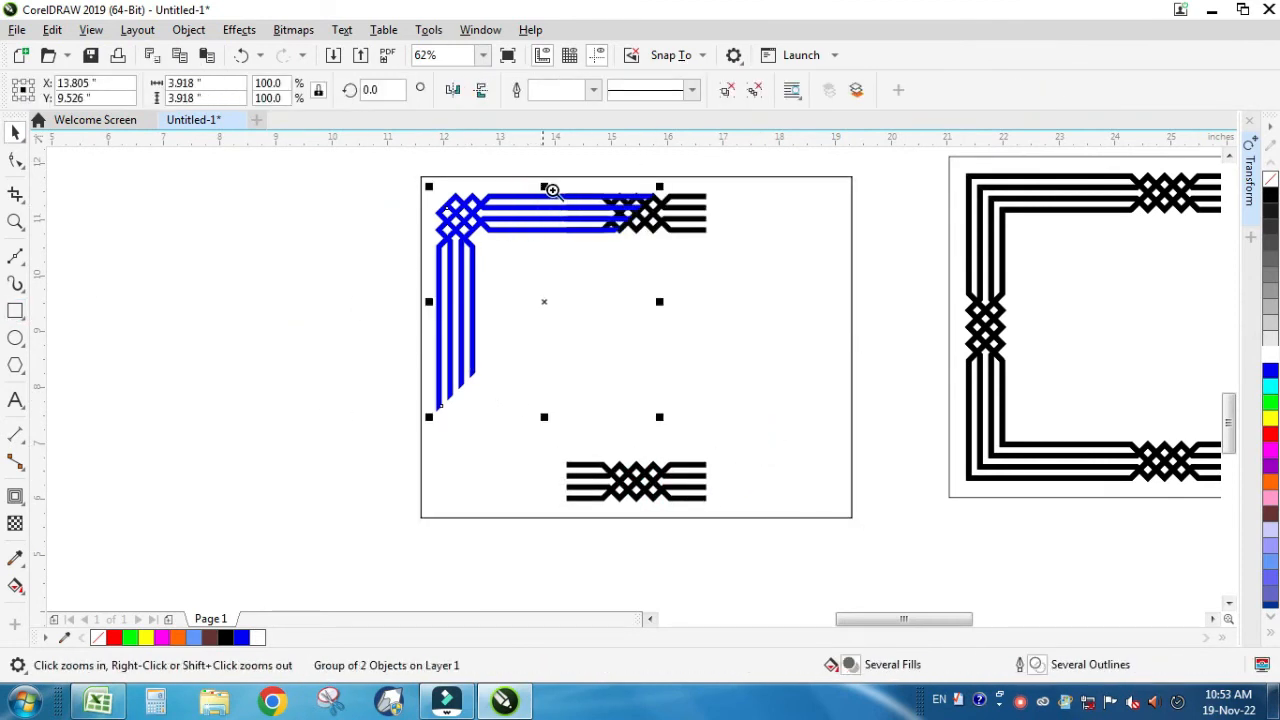
left_click_drag(542, 176, 712, 289)
mouse_move(491, 183)
left_mouse_down()
mouse_move(894, 443)
mouse_move(931, 443)
left_mouse_up()
left_click_drag(491, 312, 432, 312)
key("space")
left_click(394, 226, "shift")
left_click(591, 89)
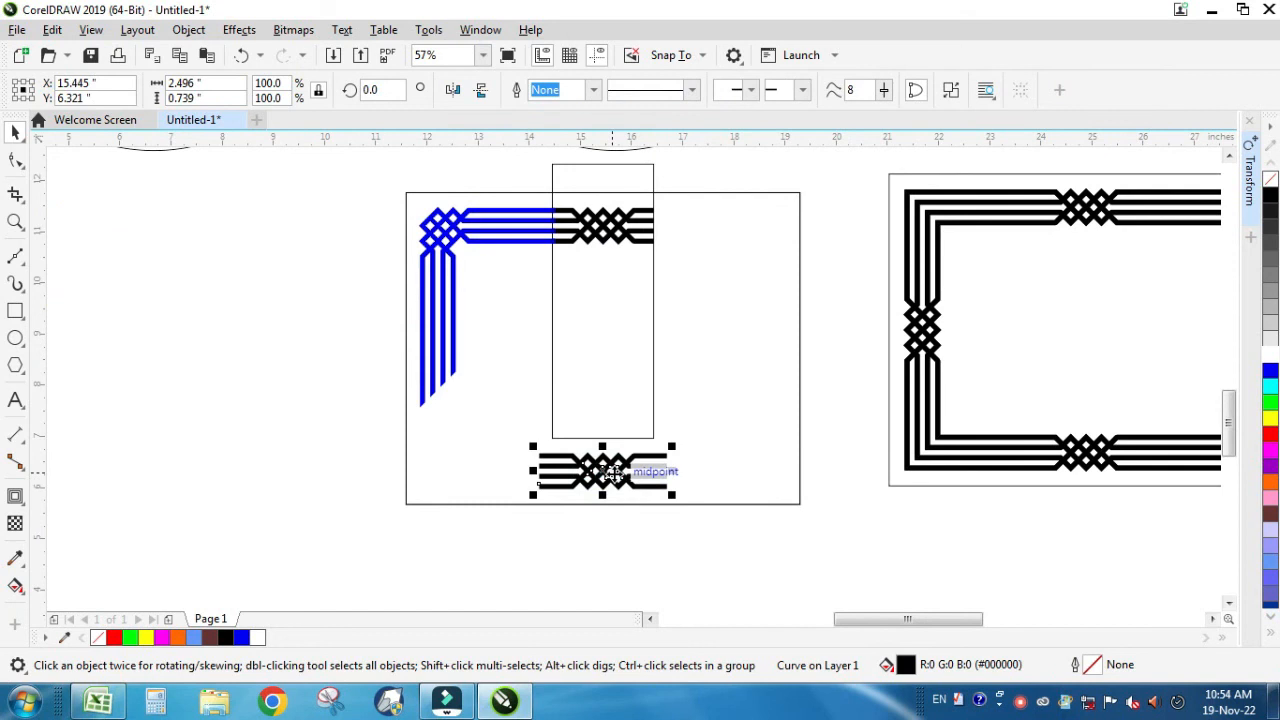
Delete the spare lattice segment at the bottom of the frame and the helper rectangle.
key("Delete")
left_click(555, 311)
key("ctrl+z")
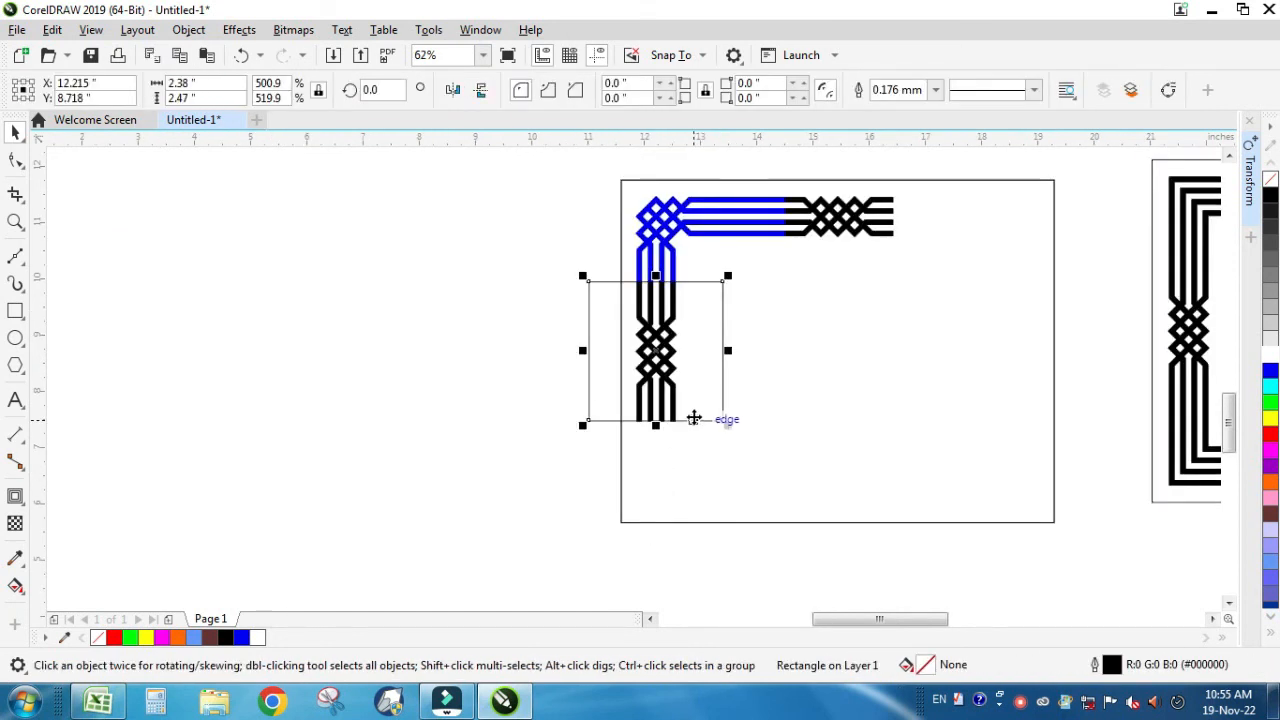
left_click(700, 443)
Mirror a copy of the blue corner and the left lattice segment horizontally to the frame's right side.
key("z")
scroll(699, 368, "down", 3)
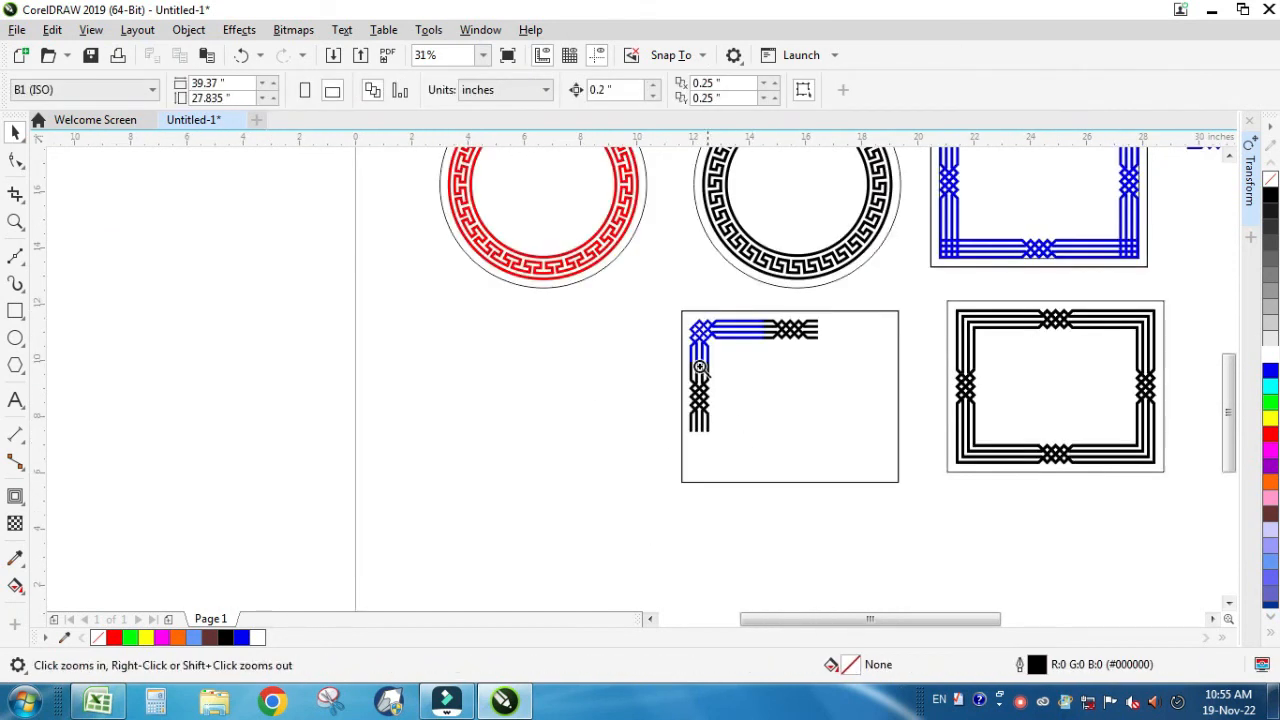
left_click_drag(640, 297, 1034, 562)
left_click(412, 206)
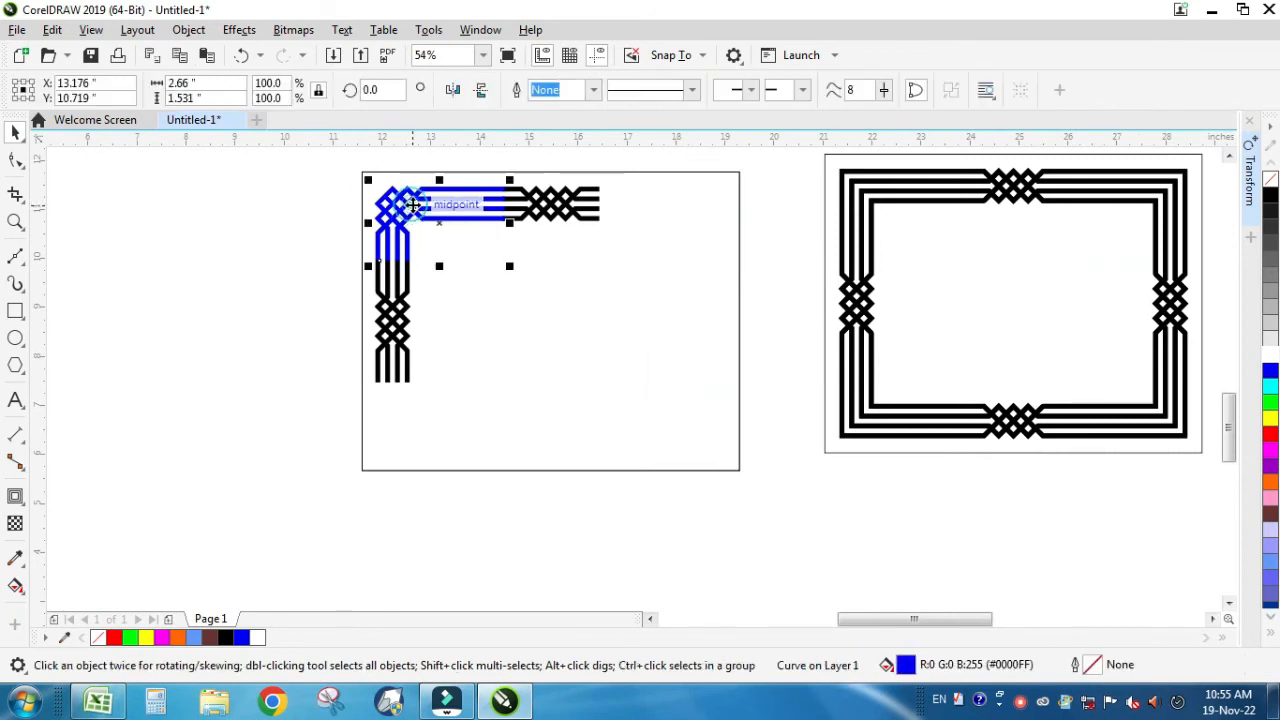
left_click_drag(374, 244, 589, 392)
left_click(592, 382, "shift")
key("KP_Add")
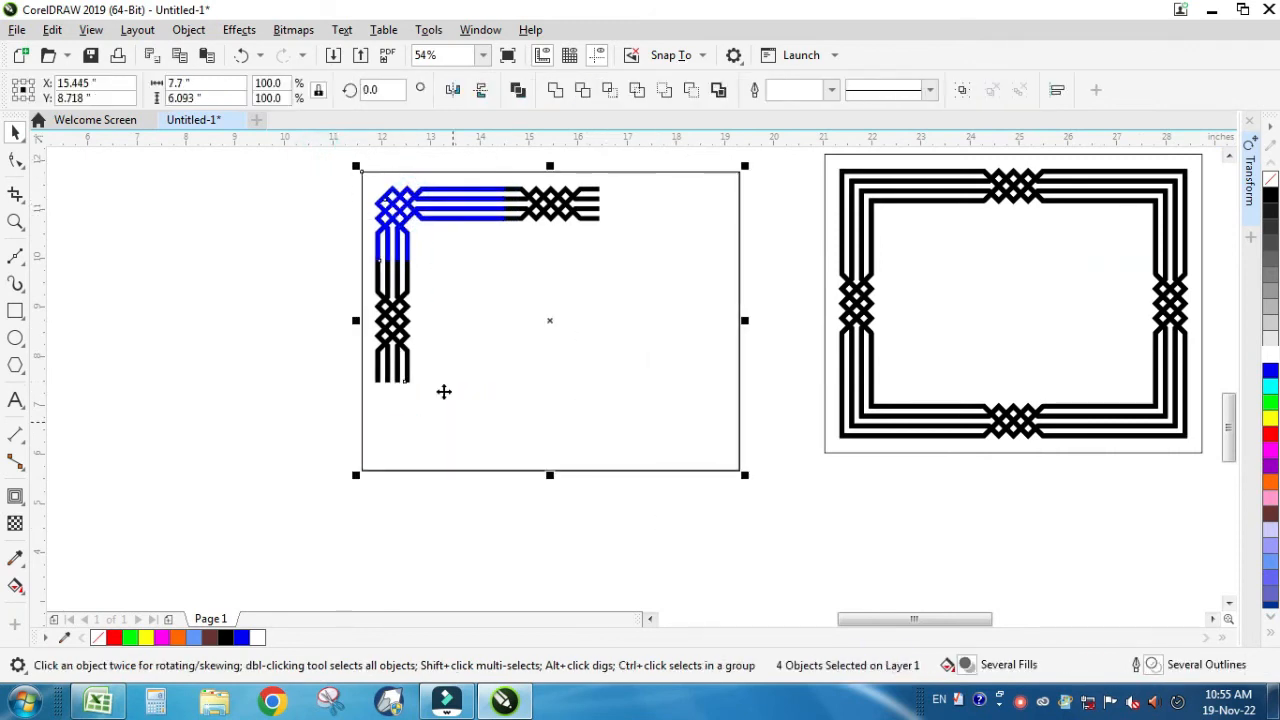
left_click(453, 90)
left_click(285, 268)
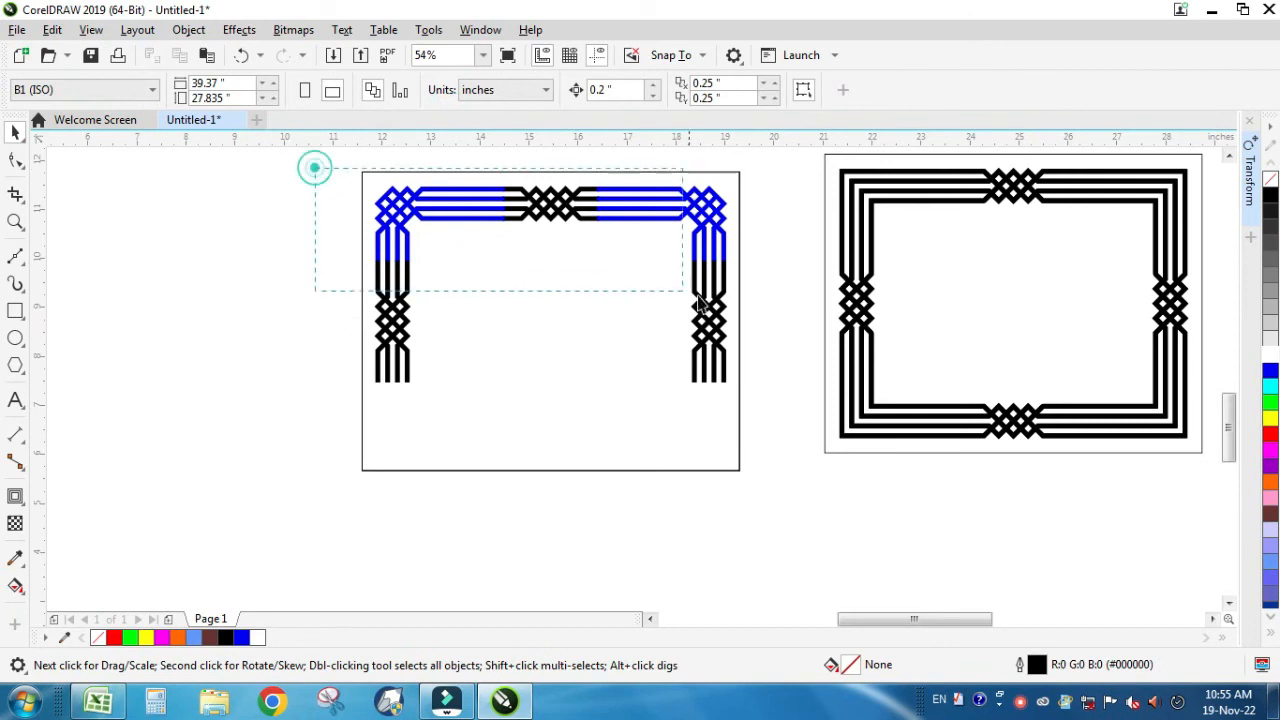
Mirror a copy of the upper border pieces vertically to complete the bottom of the border.
left_click_drag(700, 305, 594, 357)
left_click(481, 90)
left_click(195, 374)
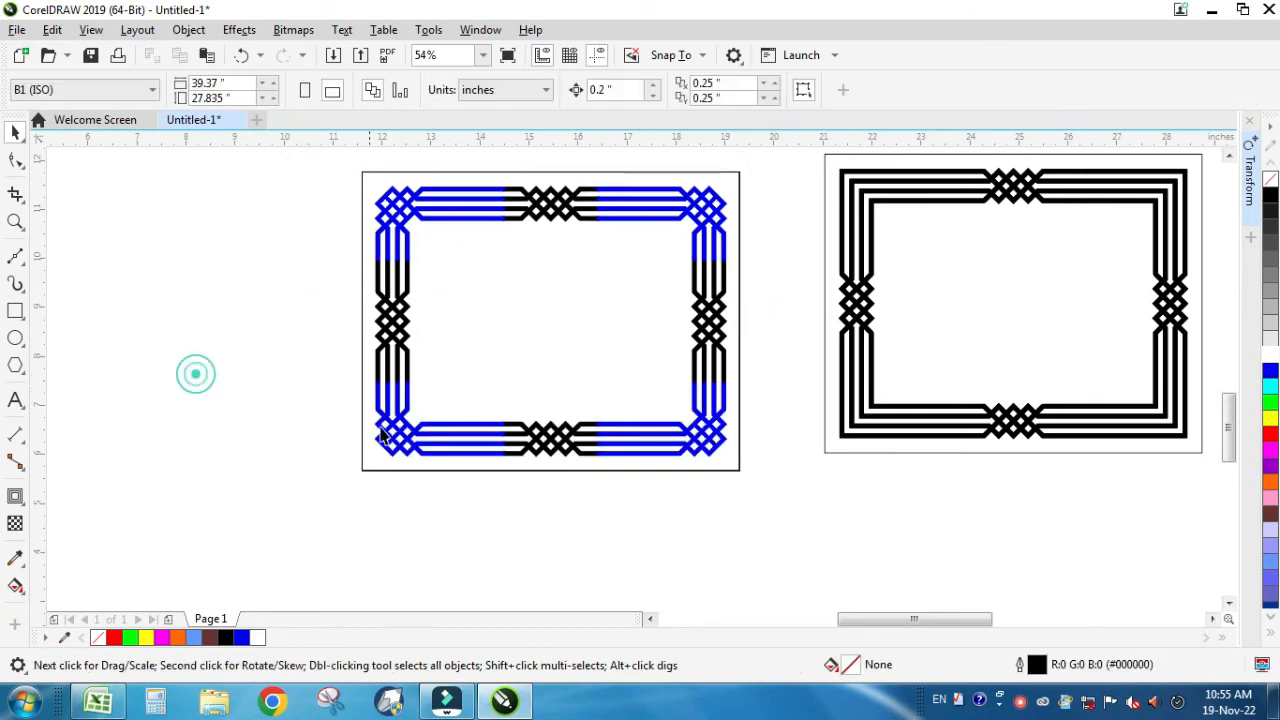
Select the four black lattice segments of the border and fill them with blue.
left_click(522, 226)
left_click(397, 307, "shift")
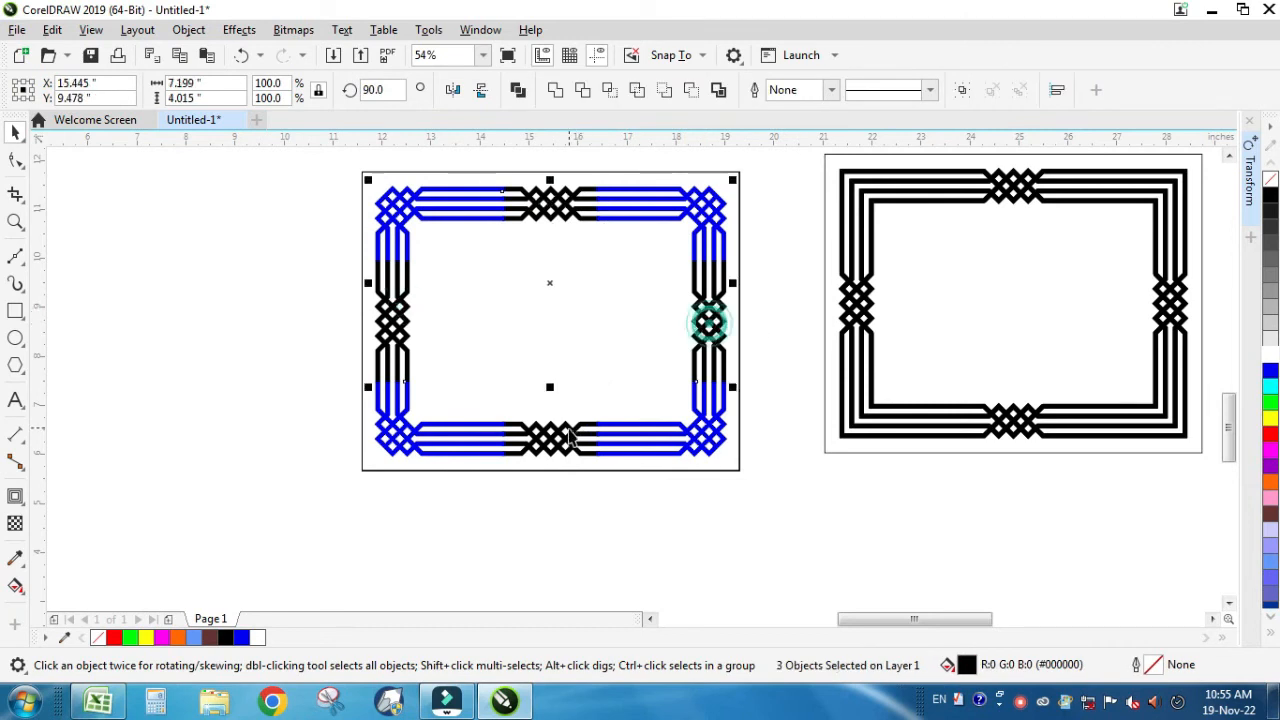
left_click(1270, 371)
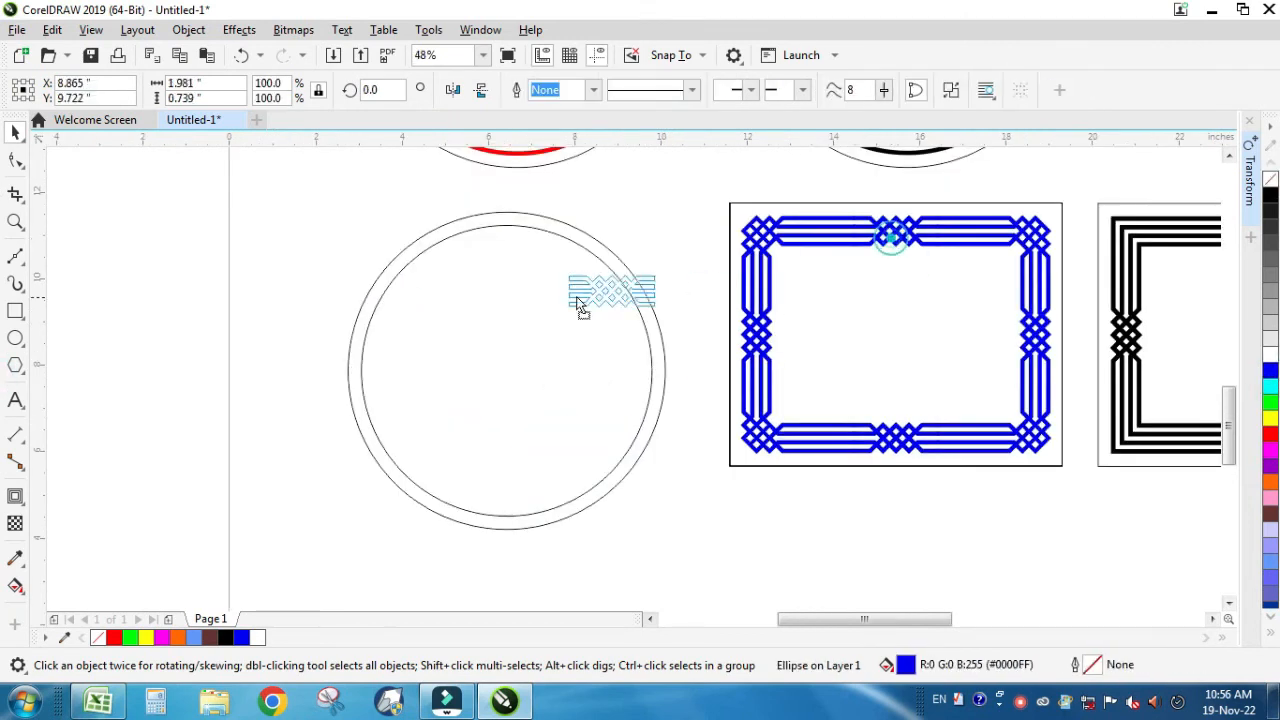
Place a copy of the blue lattice segment at the top of the inner circle in the double ring.
left_click_drag(580, 306, 480, 276)
key("z")
left_click(414, 206)
key("space")
left_click_drag(586, 297, 554, 214)
left_click(728, 265, "shift")
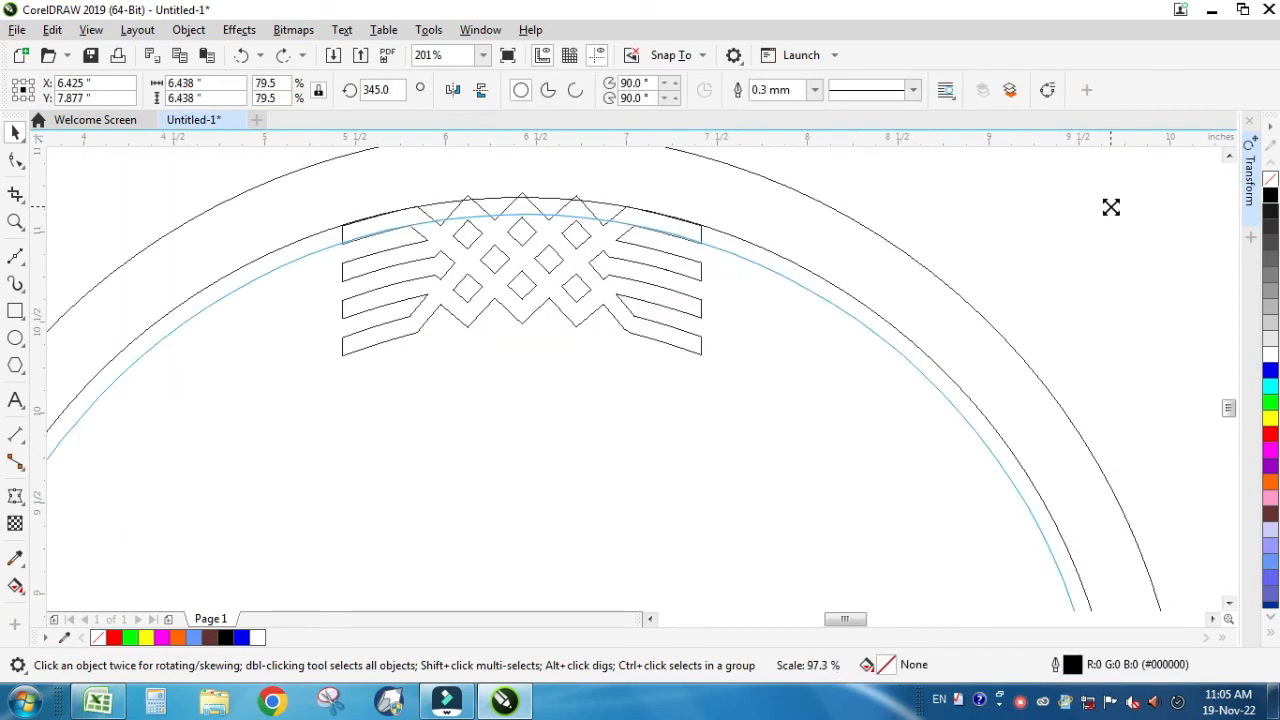
Scale a concentric copy of the inner circle to 6.429 in to follow the lower edge of the motif's top band.
left_click_drag(1108, 206, 1108, 211)
key("F3")
key("z")
left_click_drag(533, 229, 750, 360)
right_click(1043, 286)
left_click_drag(1218, 417, 1218, 417)
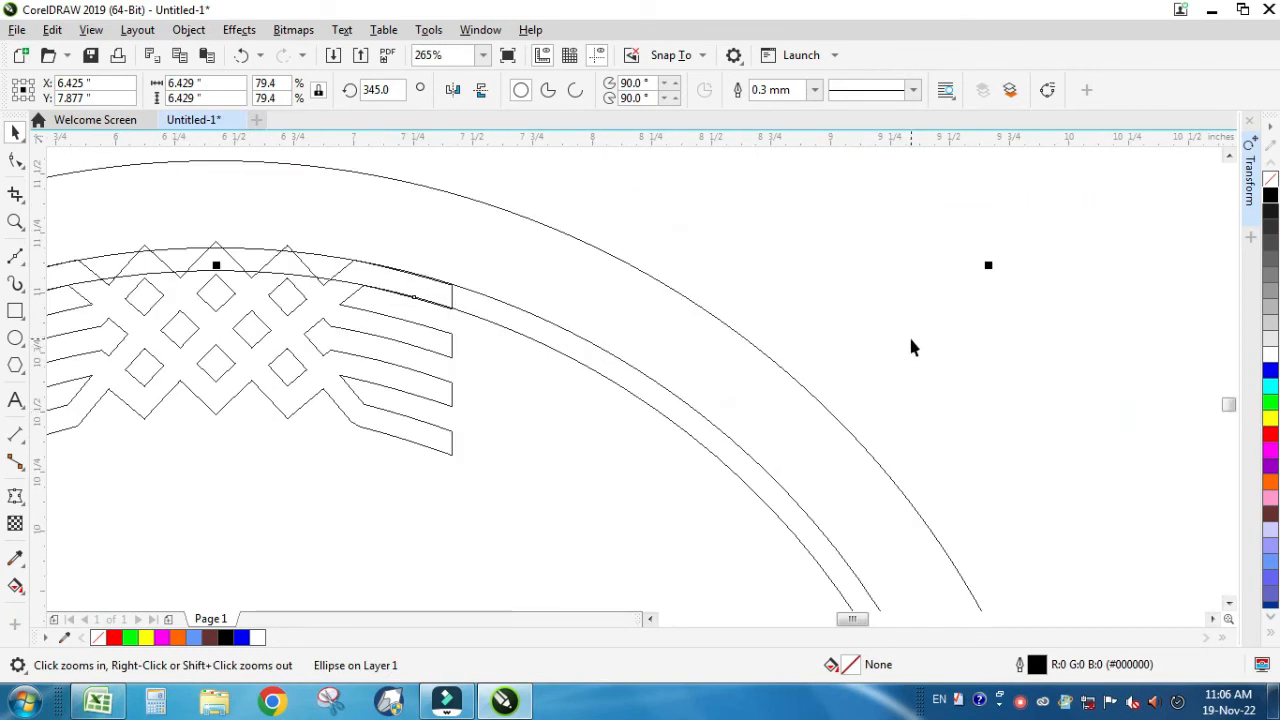
Add smaller concentric circle copies from 6.23 in down to 5.853 in along the next band edges of the arched motif.
left_click_drag(993, 267, 979, 291)
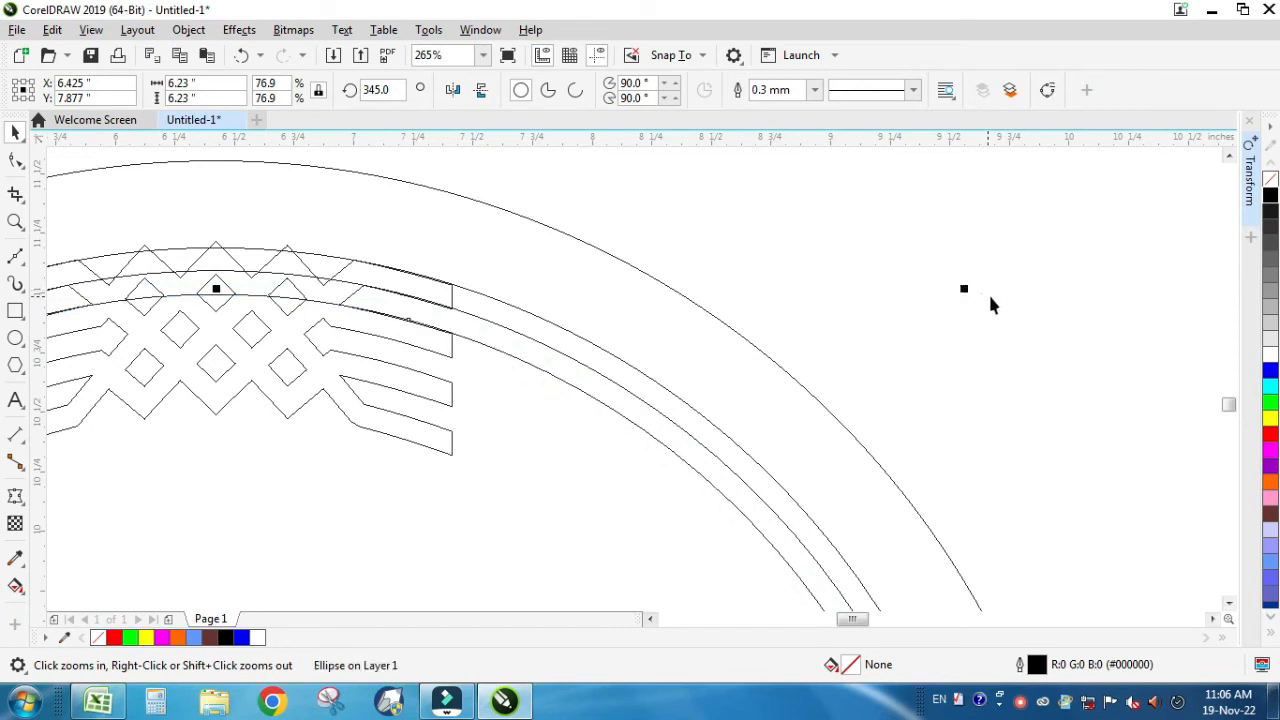
left_click_drag(971, 288, 931, 333)
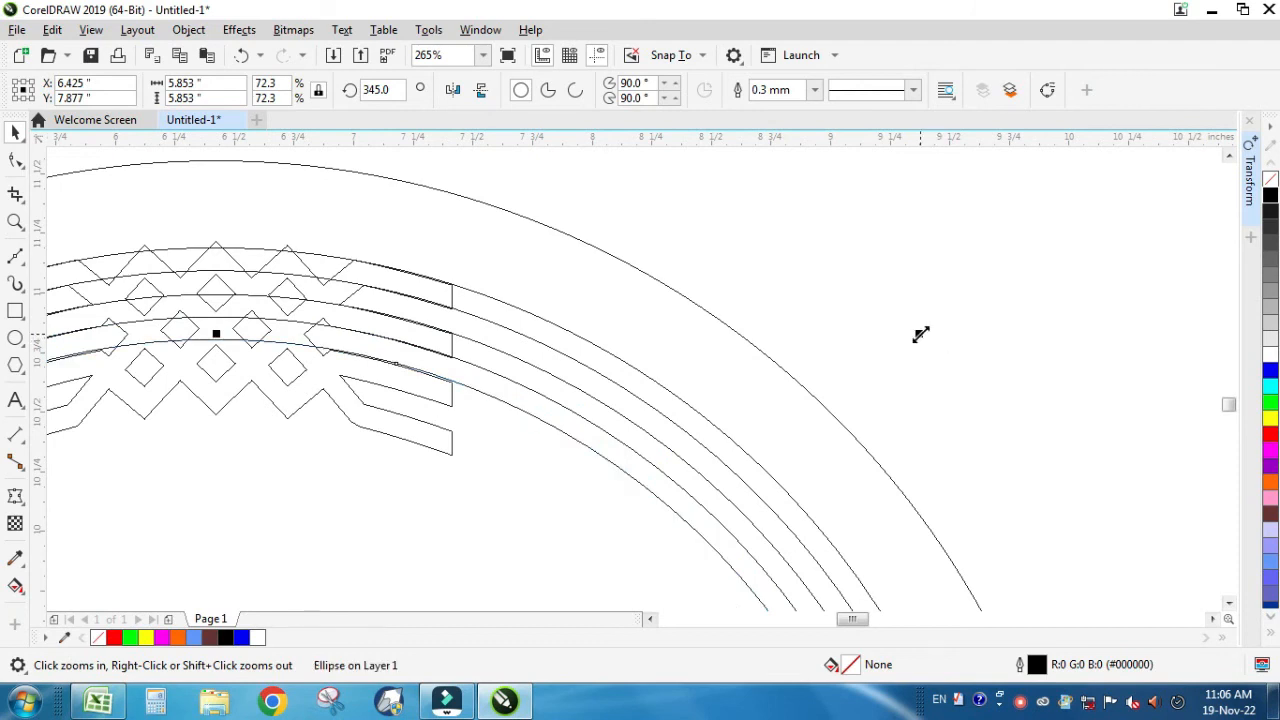
left_click_drag(298, 306, 438, 414)
scroll(1000, 349, "down", 3)
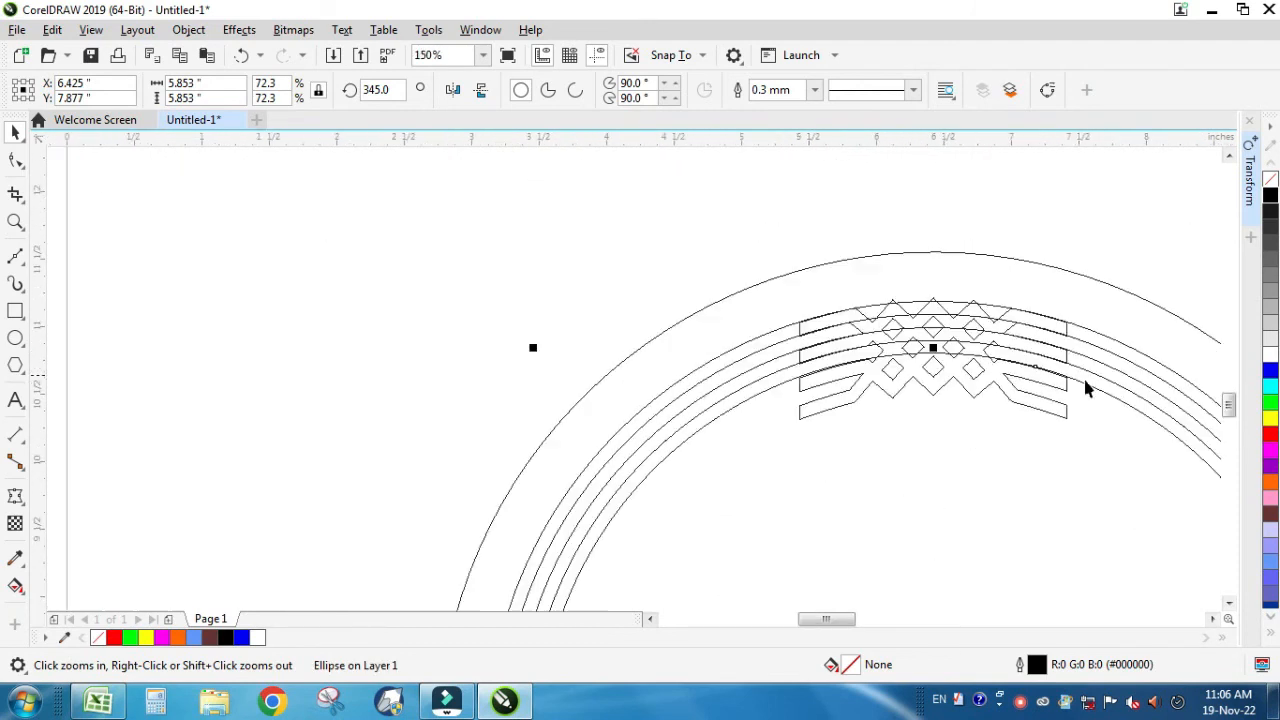
Add the remaining concentric circle copies down to 5.263 in along the lower band edges of the arched motif.
left_click_drag(1197, 457, 1198, 459)
left_click_drag(1220, 331, 1157, 375)
left_click(979, 377)
left_click(491, 515)
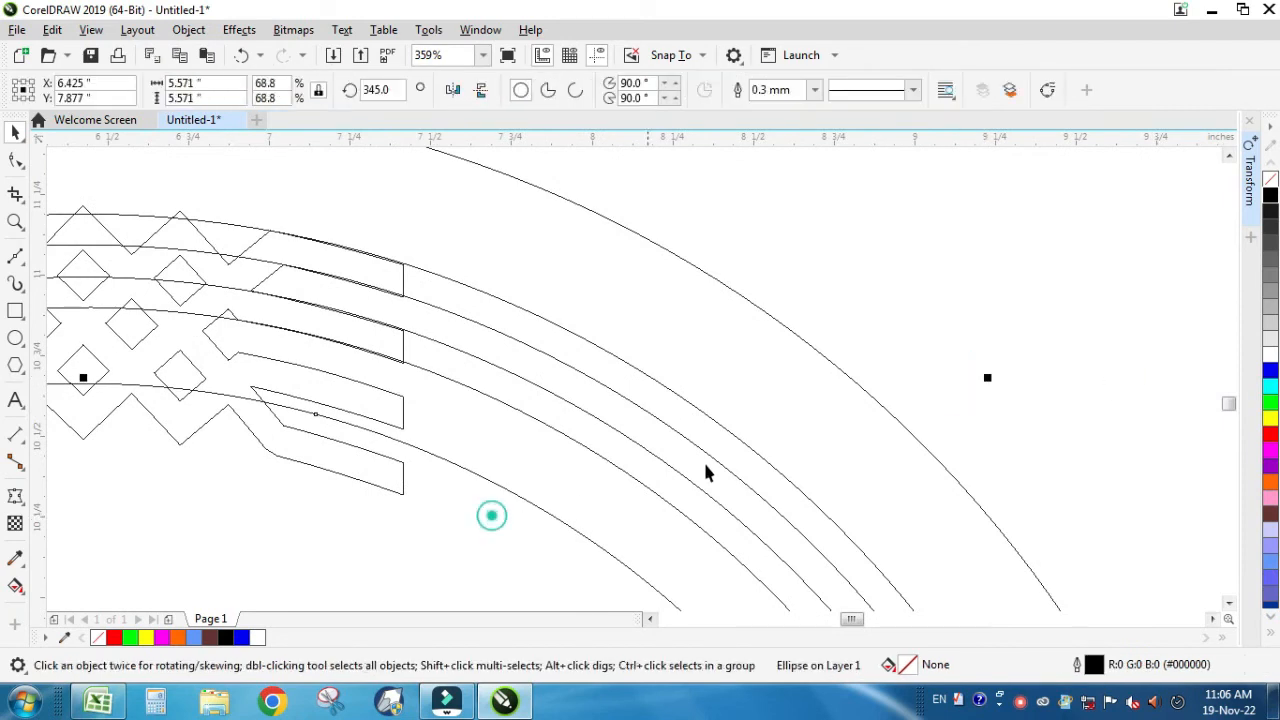
left_click_drag(991, 379, 954, 428)
scroll(974, 430, "down", 1)
key("F2")
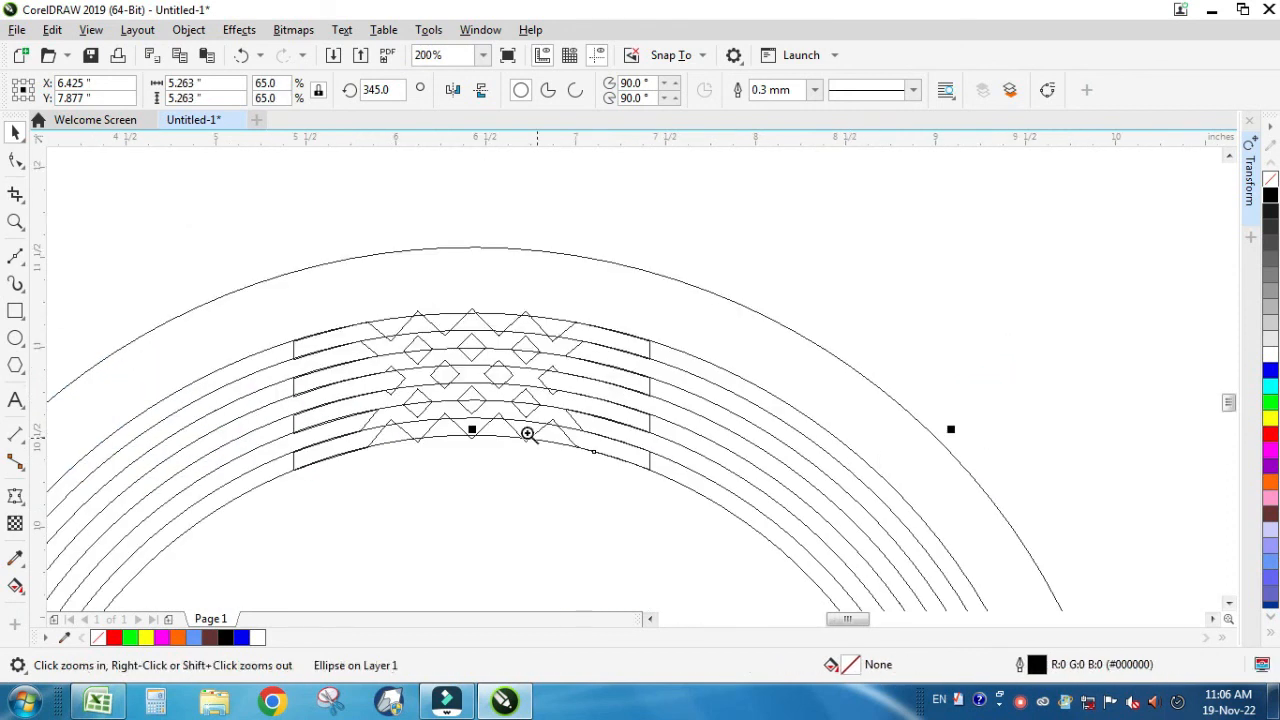
left_click_drag(516, 407, 648, 497)
left_click(514, 406)
left_click(595, 305)
left_click(15, 160)
key("F2")
left_click_drag(494, 263, 674, 398)
key("space")
key("ctrl+z")
left_click(13, 160)
key("space")
scroll(774, 439, "down", 4)
left_click(787, 421)
key("space")
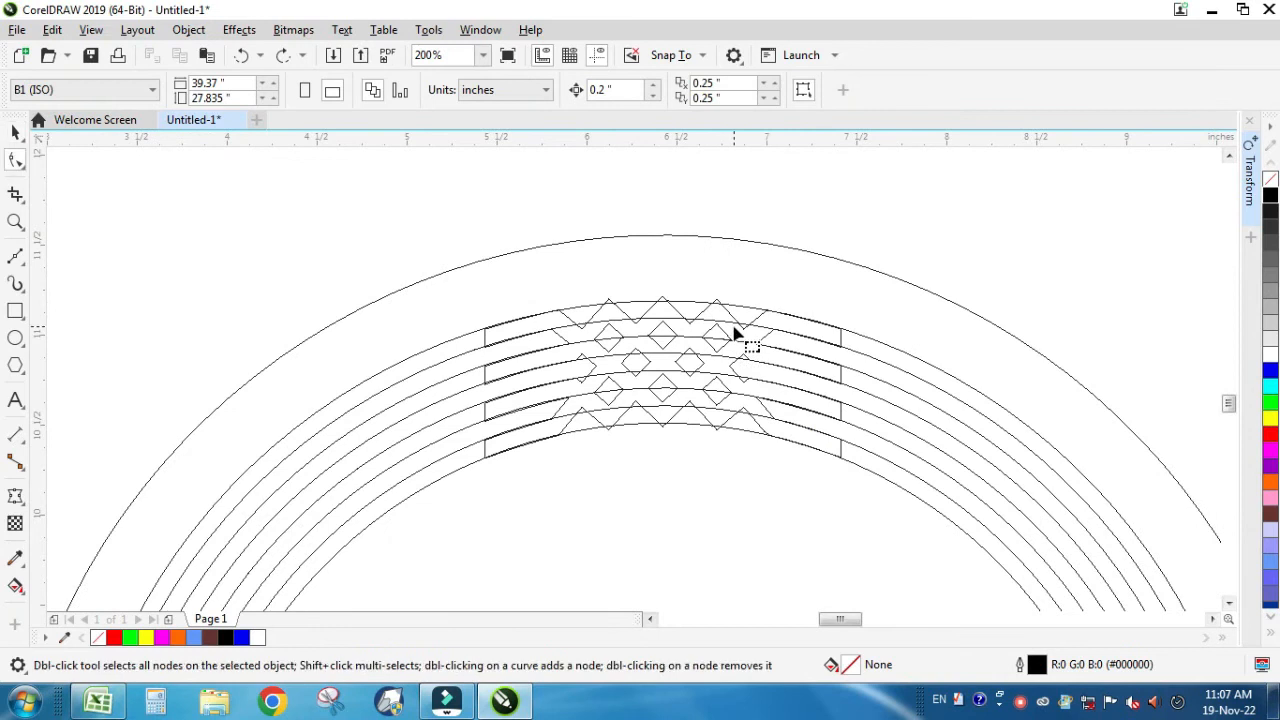
key("space")
left_click_drag(734, 329, 788, 332)
key("ctrl+z")
Select the arched lattice motif and convert its envelope effect into plain curves.
left_click_drag(356, 257, 913, 552)
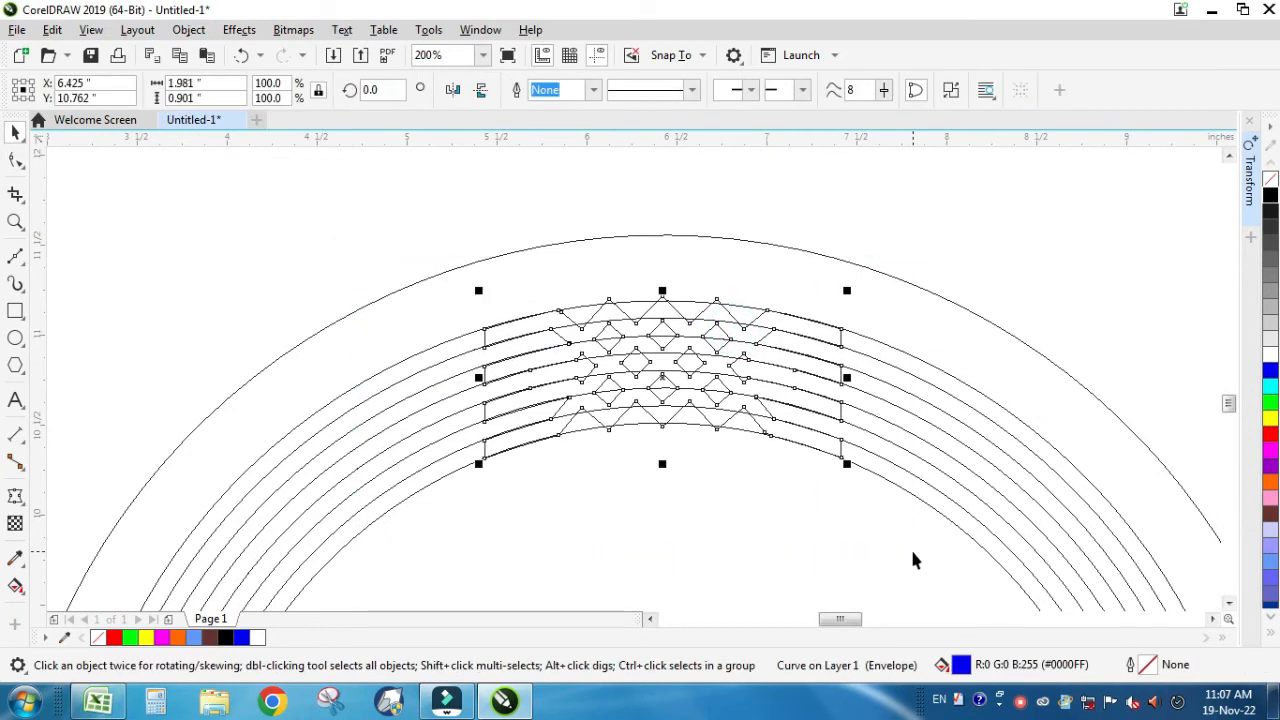
key("z")
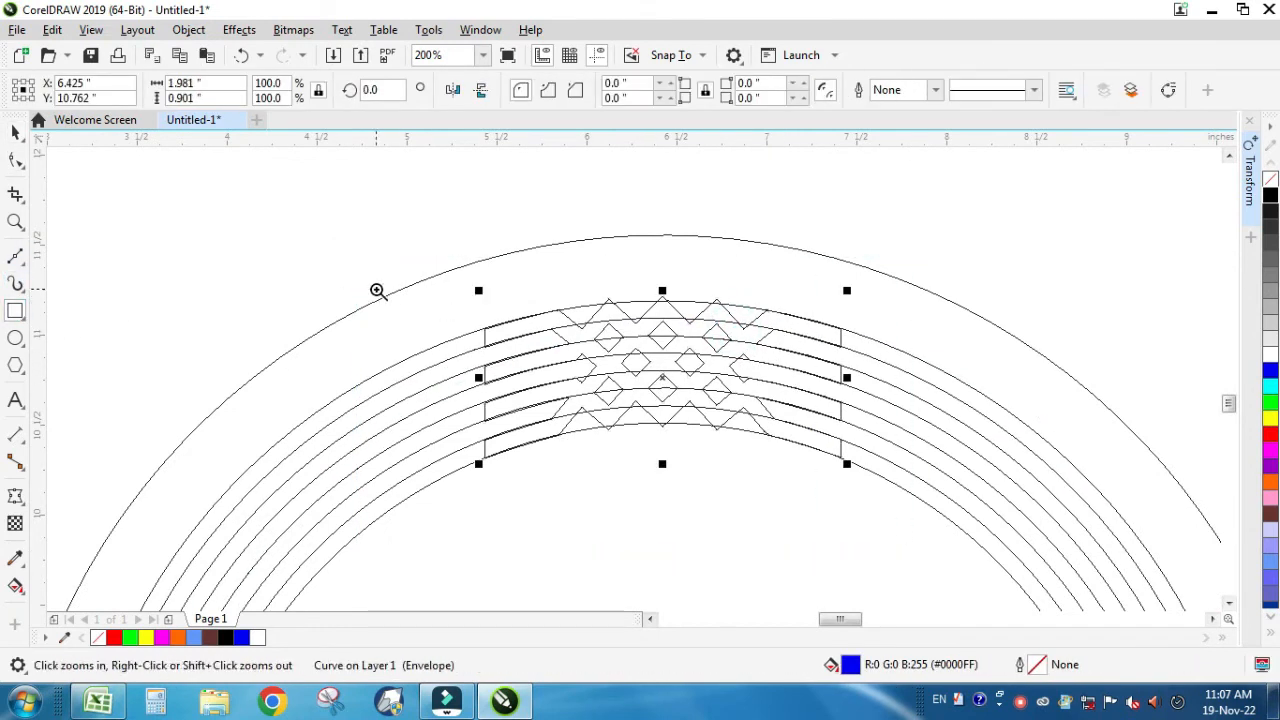
left_click_drag(380, 290, 686, 494)
right_click(715, 484)
left_click_drag(732, 297, 1086, 593)
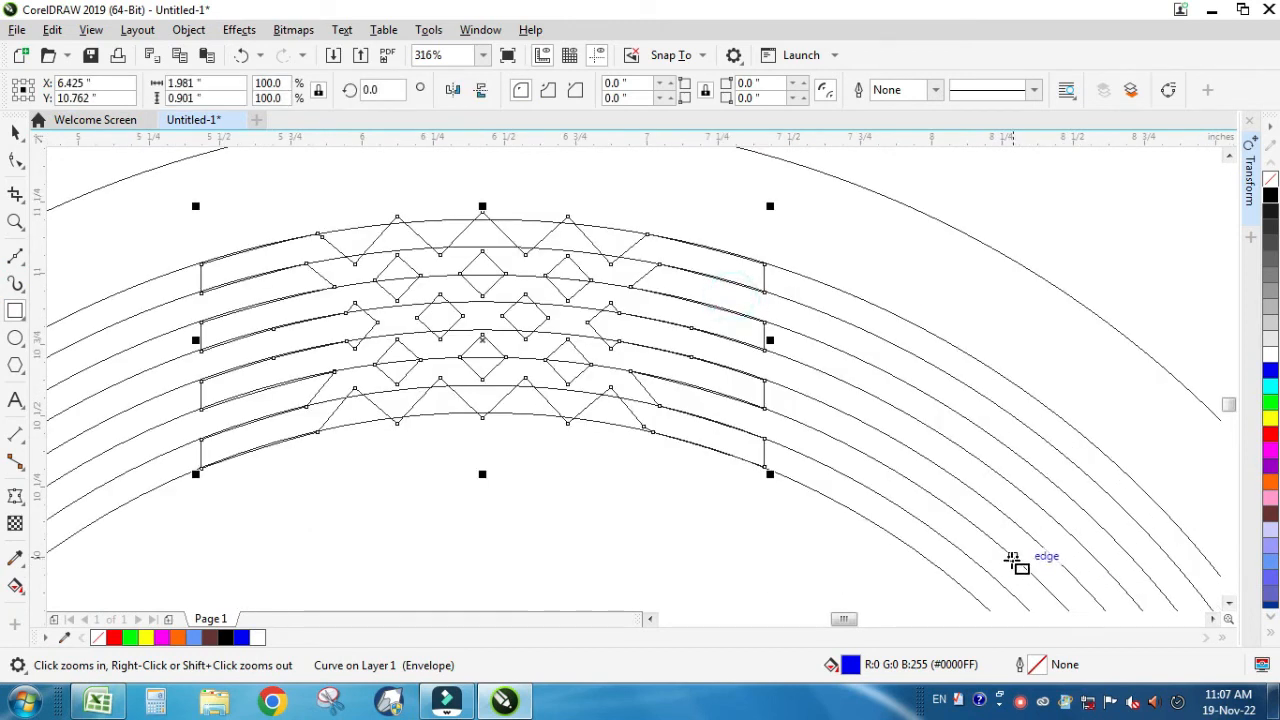
left_click(15, 162)
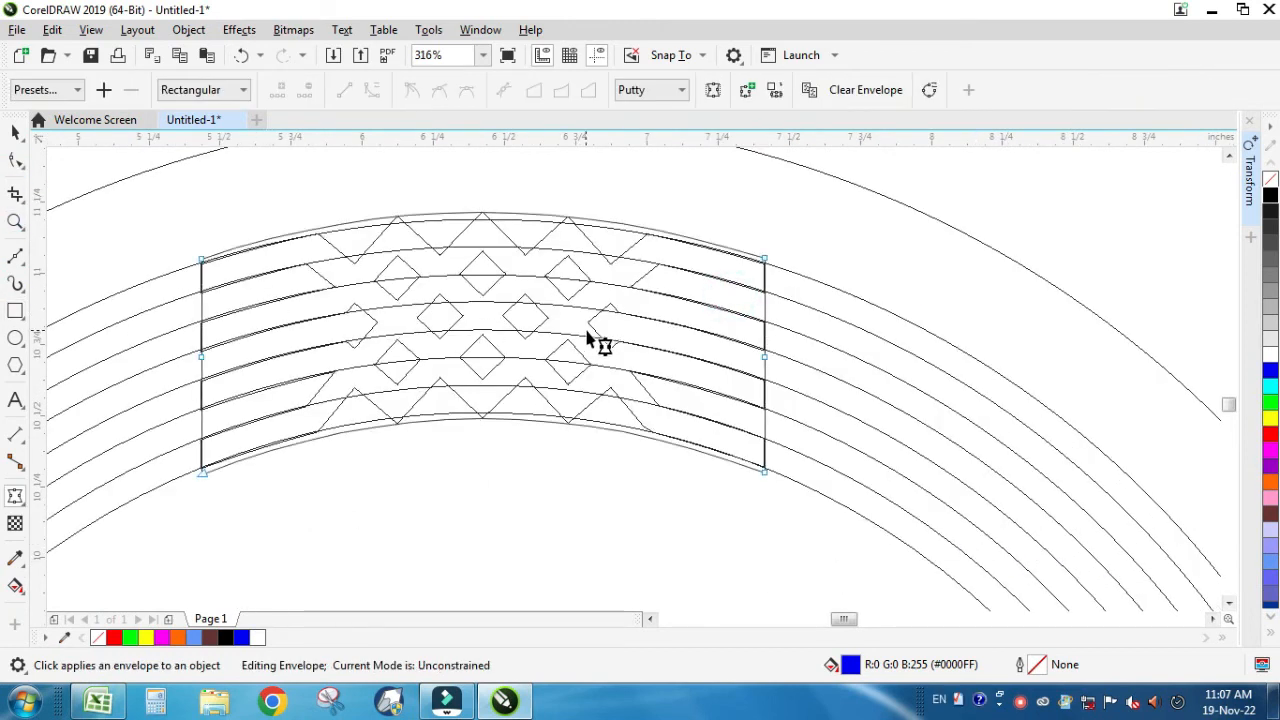
key("space")
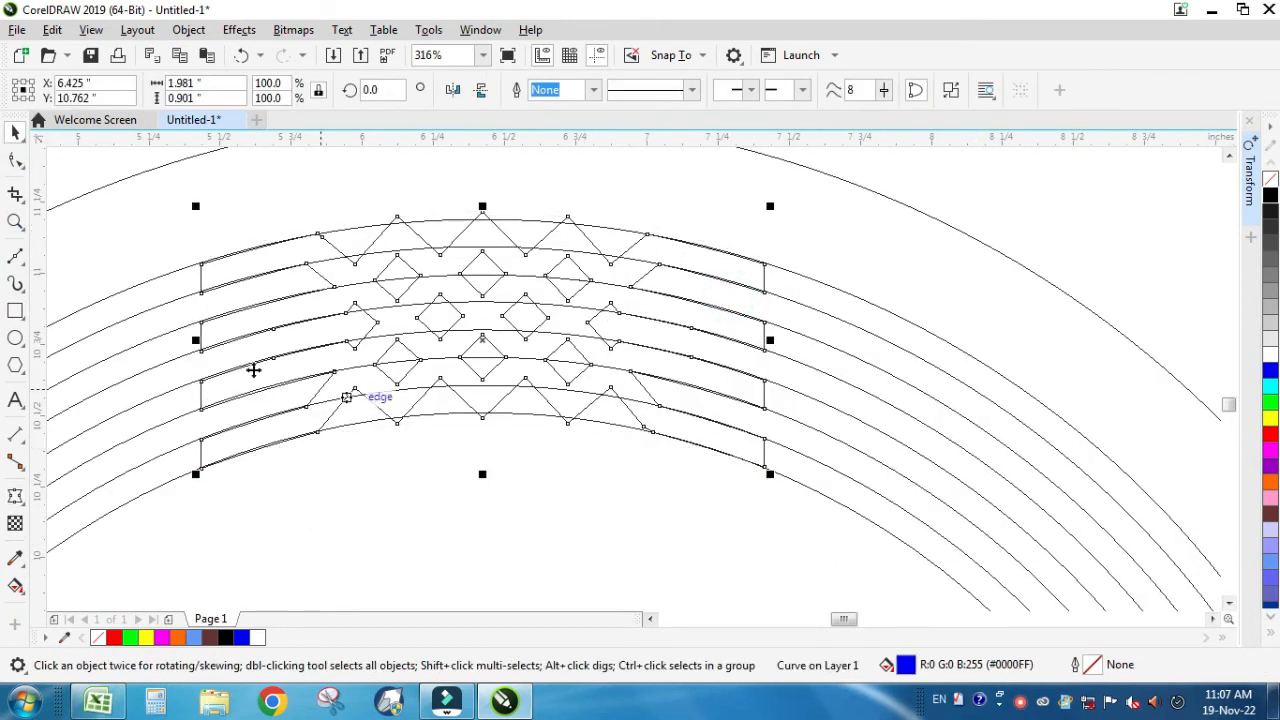
Move the stray node where the motif's lowest right band begins onto the edge of the innermost circle.
left_click(15, 164)
key("F2")
left_click_drag(559, 378, 719, 505)
left_click_drag(687, 347, 669, 341)
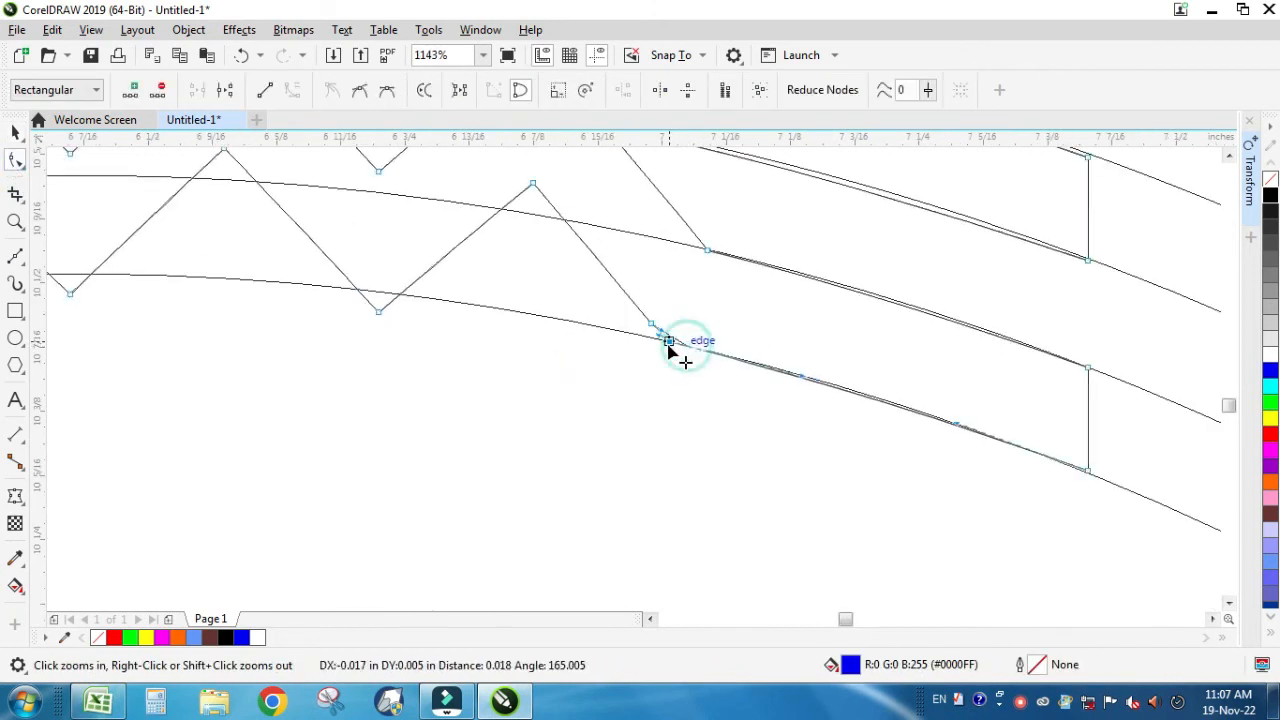
Switch the drawing's view mode from Wireframe to Enhanced.
scroll(763, 371, "down", 8)
scroll(583, 280, "up", 5)
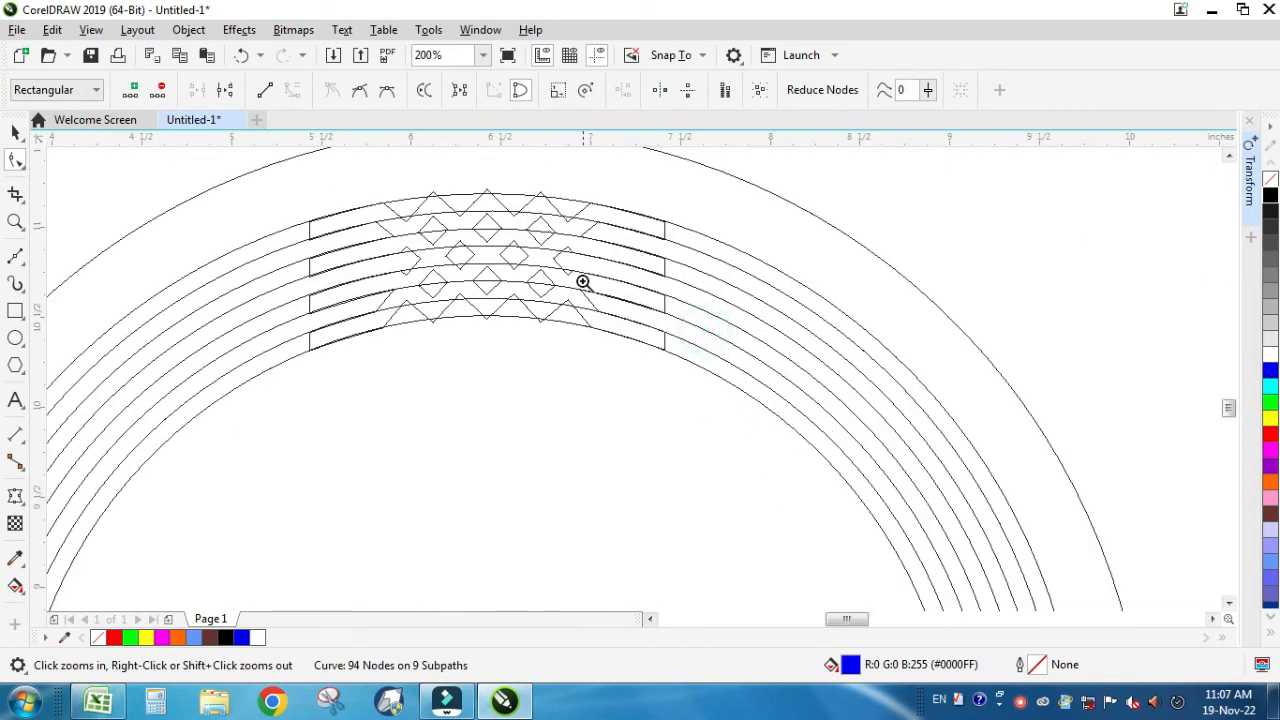
scroll(760, 428, "down", 3)
key("space")
key("F2")
left_click_drag(572, 383, 882, 612)
left_click(541, 372)
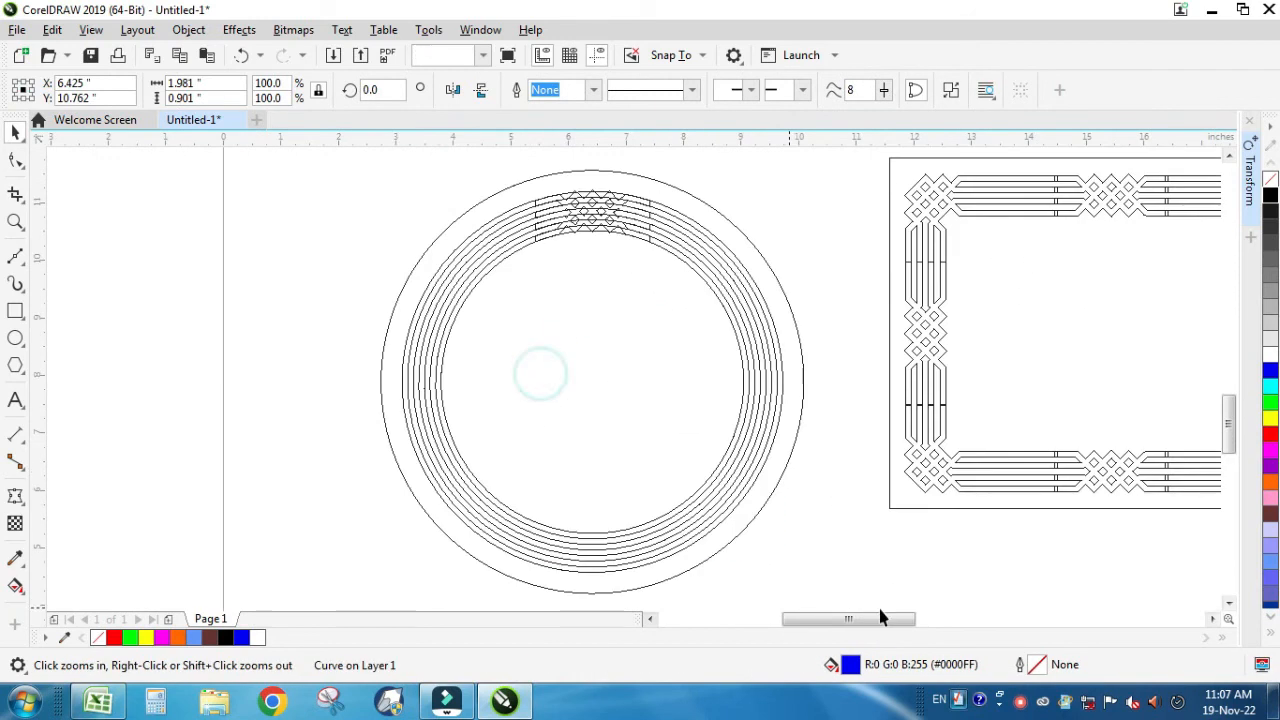
key("alt+v")
key("e")
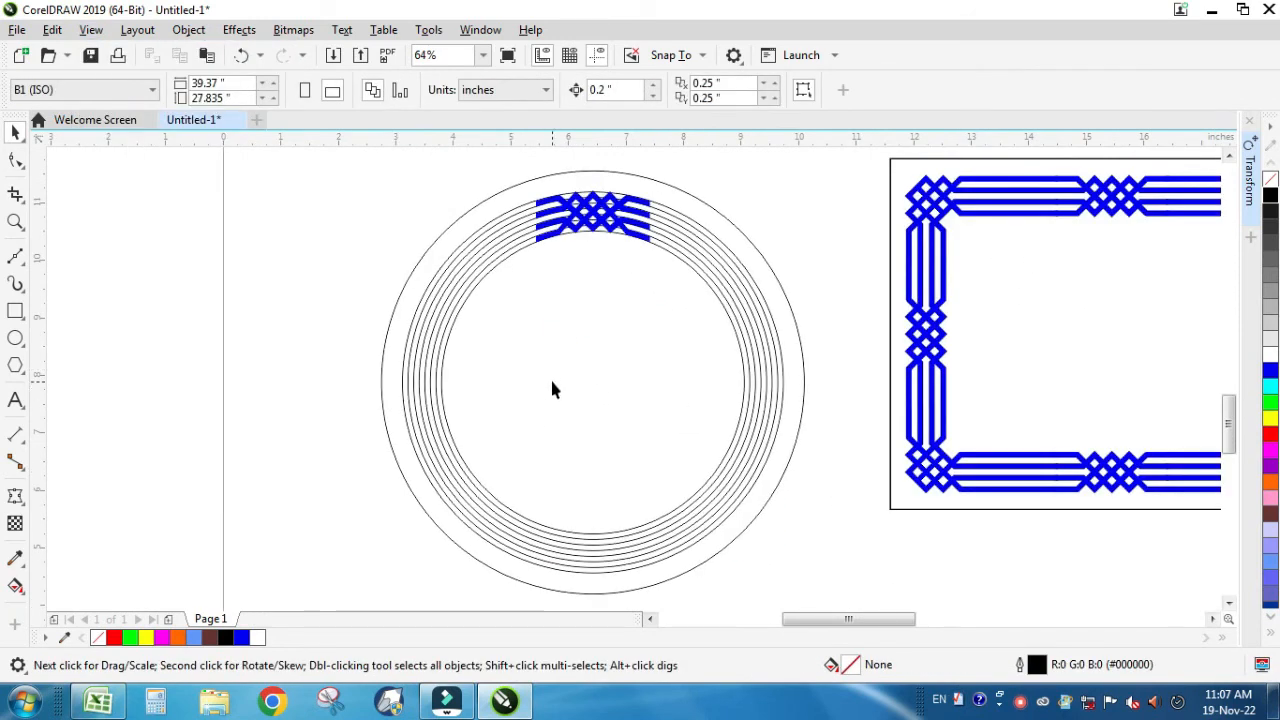
Draw a rectangle about 1.875 in wide and 2.075 in tall over the blue motif and group it with the motif.
key("z")
left_click_drag(513, 190, 750, 292)
scroll(295, 335, "down", 2)
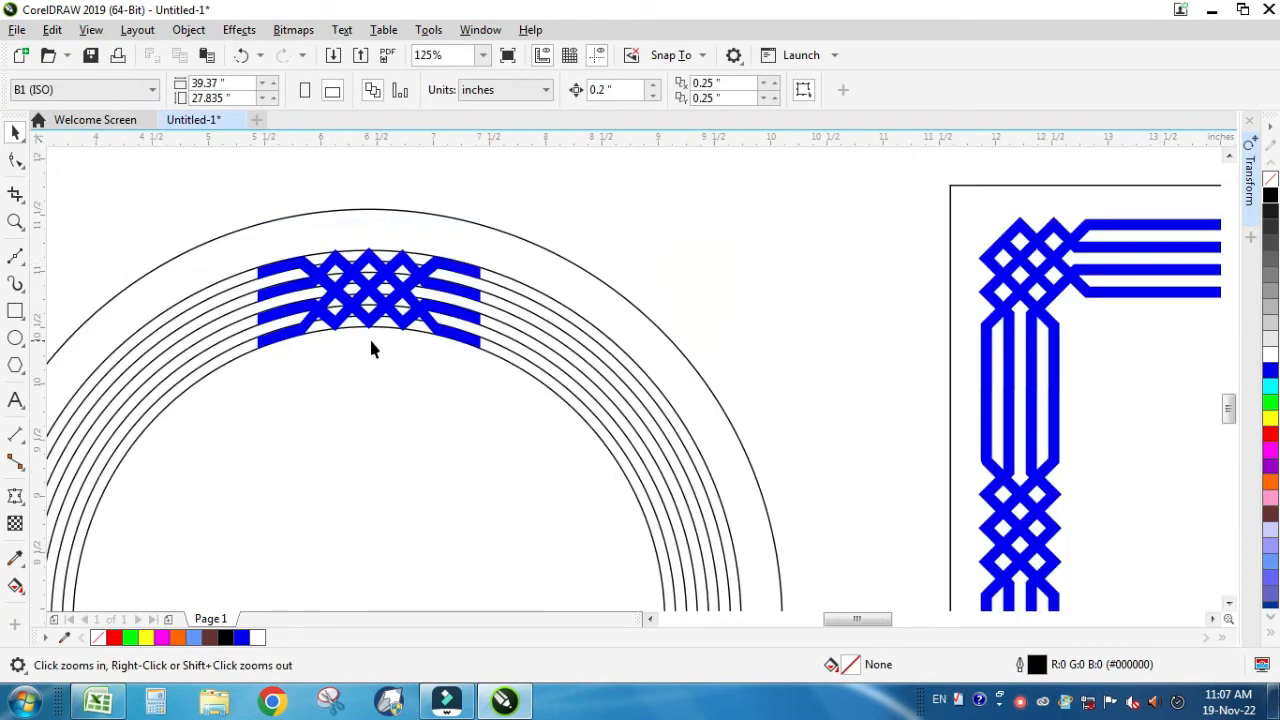
left_click(15, 311)
left_click_drag(262, 211, 473, 444)
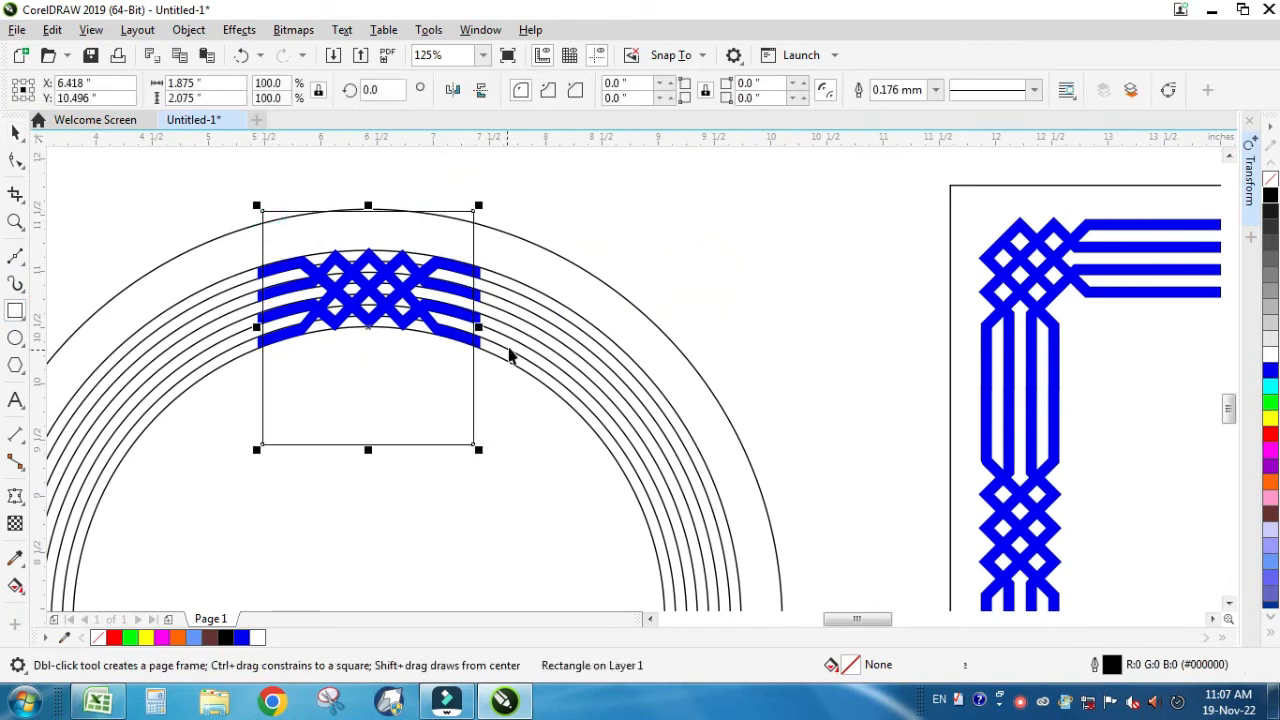
key("space")
left_click(510, 366)
scroll(497, 360, "down", 2)
left_click_drag(330, 250, 470, 418)
key("ctrl+g")
left_click_drag(170, 277, 614, 568)
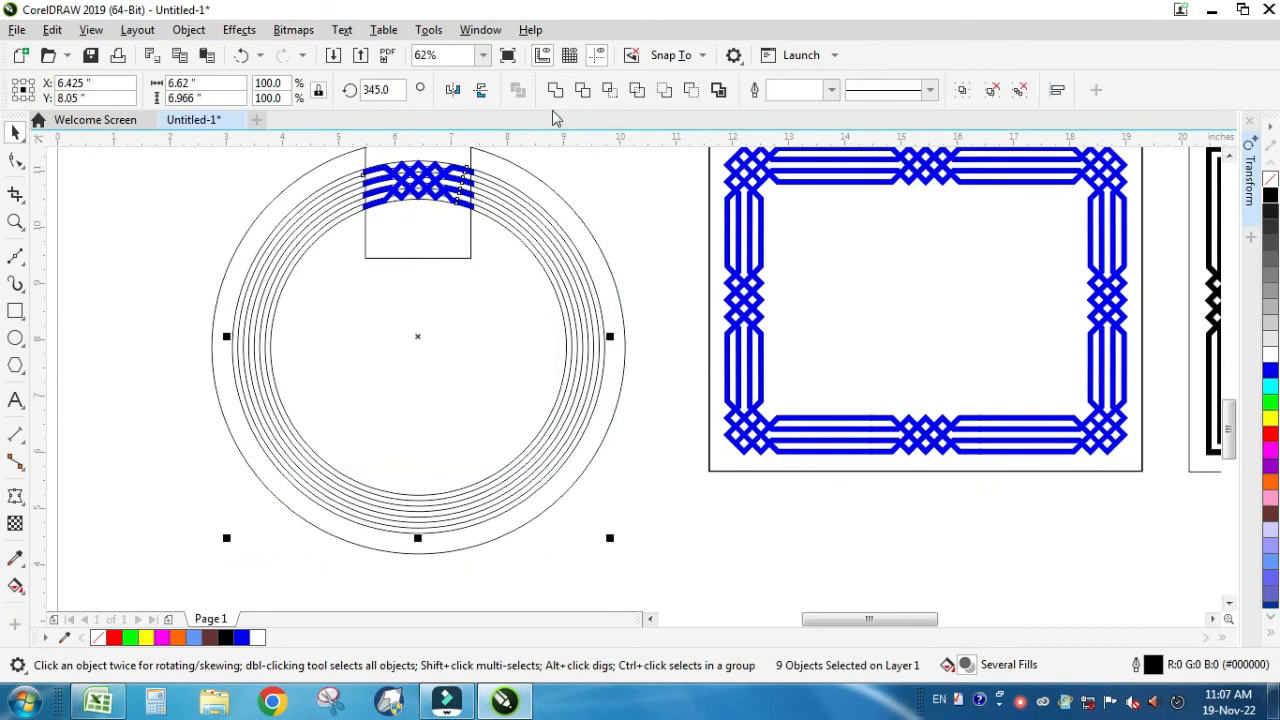
left_click_drag(560, 246, 557, 286)
key("ctrl+z")
key("ctrl+z")
Combine the concentric band circles into one object and fill the alternating rings black.
left_click_drag(179, 161, 640, 572)
left_click_drag(574, 322, 554, 360)
key("ctrl+z")
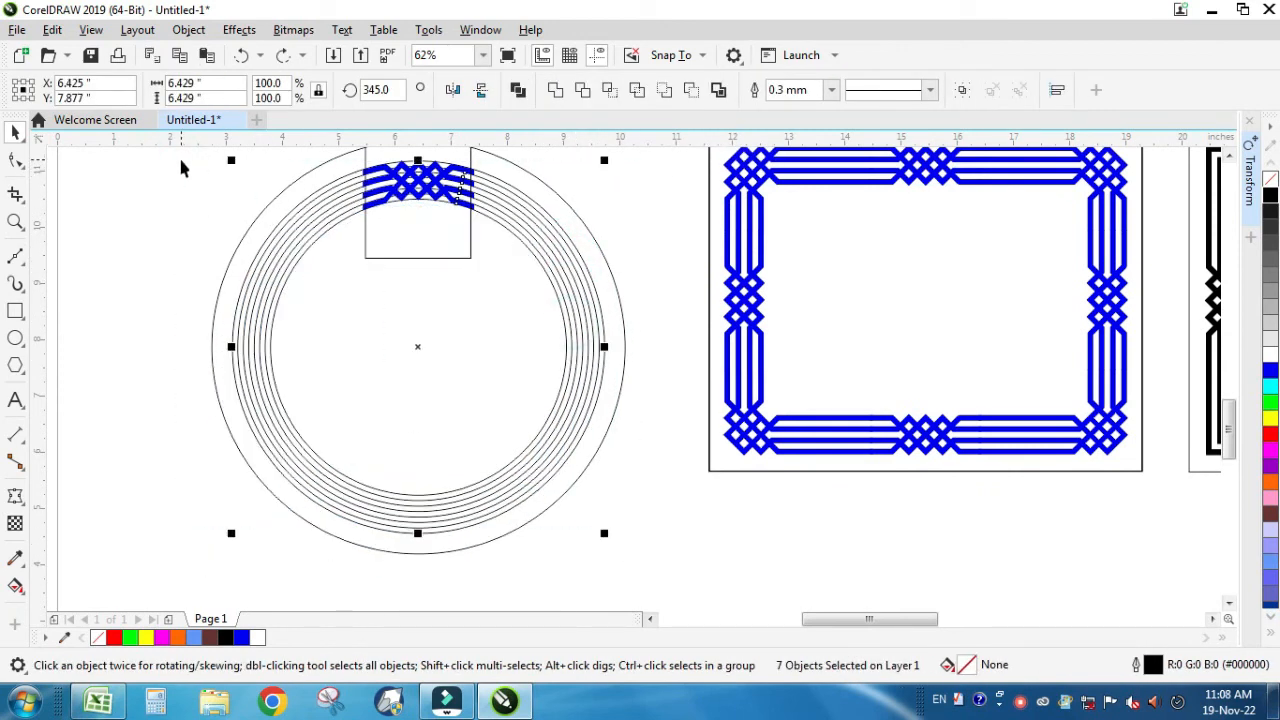
left_click(517, 91)
left_click(1270, 198)
Ungroup the rectangle and the blue motif at the top of the rings.
scroll(578, 232, "down", 1)
key("F2")
left_click_drag(437, 171, 567, 278)
left_click_drag(614, 397, 571, 426)
key("ctrl+z")
left_click(754, 93)
Trim the black rings with the rectangle behind the motif and delete the rectangle.
left_click(629, 420)
left_click(805, 340, "shift")
left_click(584, 91)
left_click(691, 230)
key("Delete")
Weld the blue lattice motif and the trimmed black rings into a single shape.
left_click(654, 299)
left_click(777, 299, "shift")
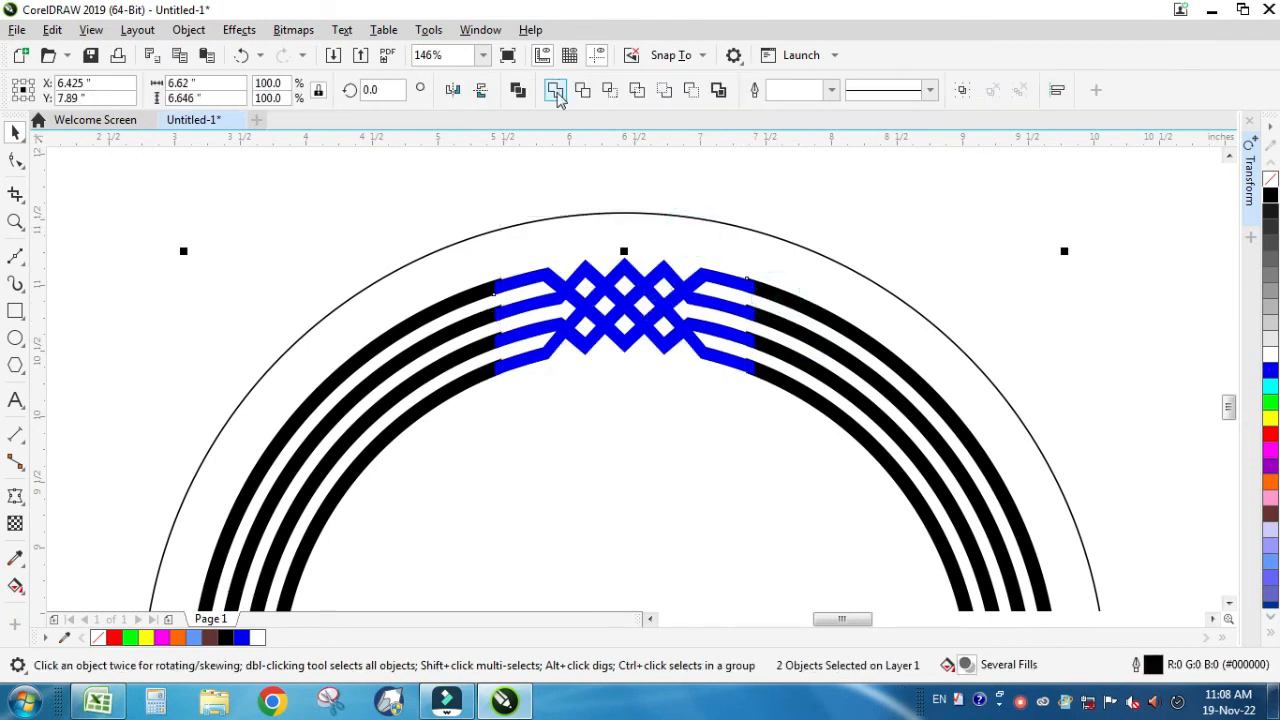
left_click(555, 91)
left_click(22, 168)
key("F2")
left_click_drag(383, 234, 831, 446)
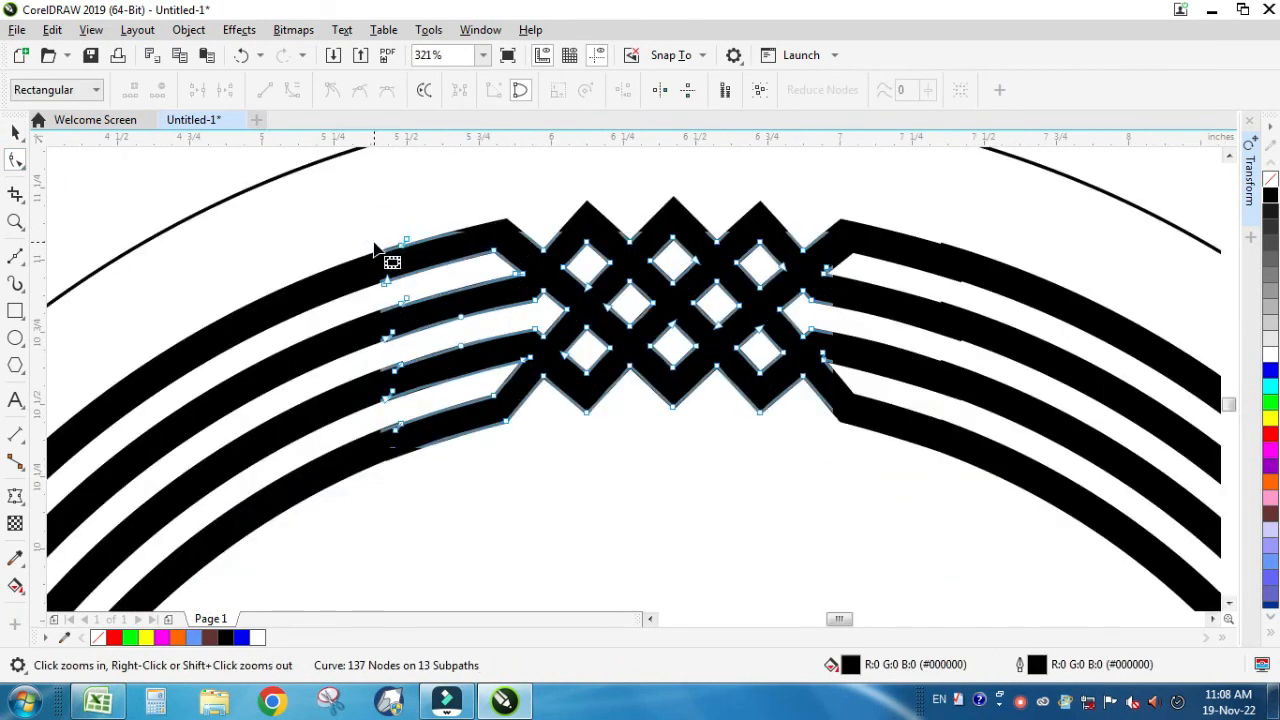
scroll(601, 220, "down", 4)
left_click(15, 133)
left_click(15, 259)
left_click(328, 201)
left_click(15, 311)
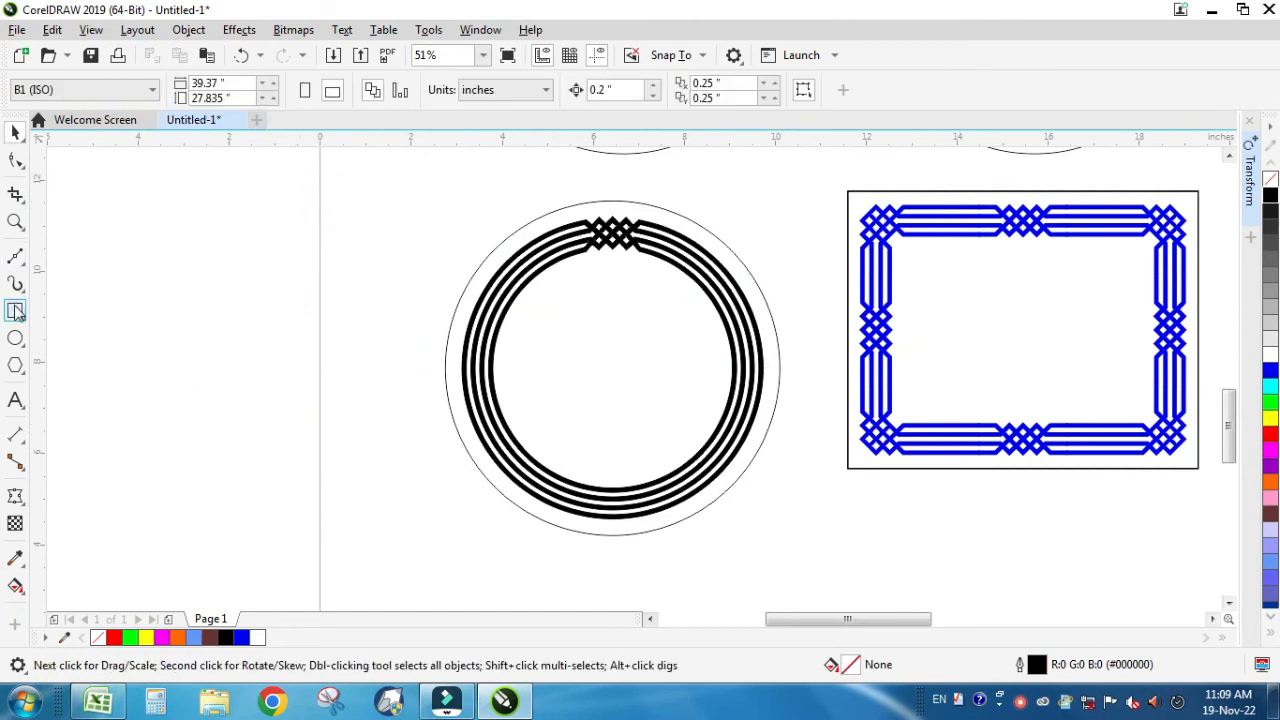
left_click(16, 366)
left_click(15, 495)
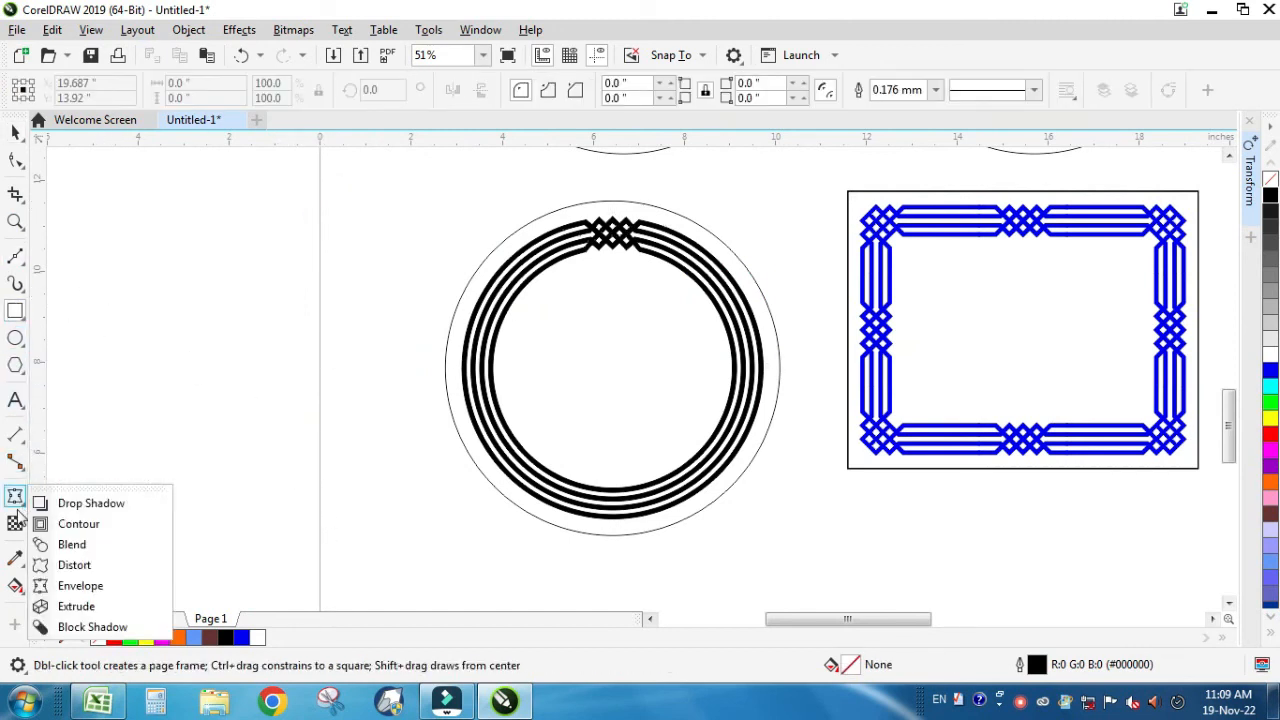
left_click(15, 523)
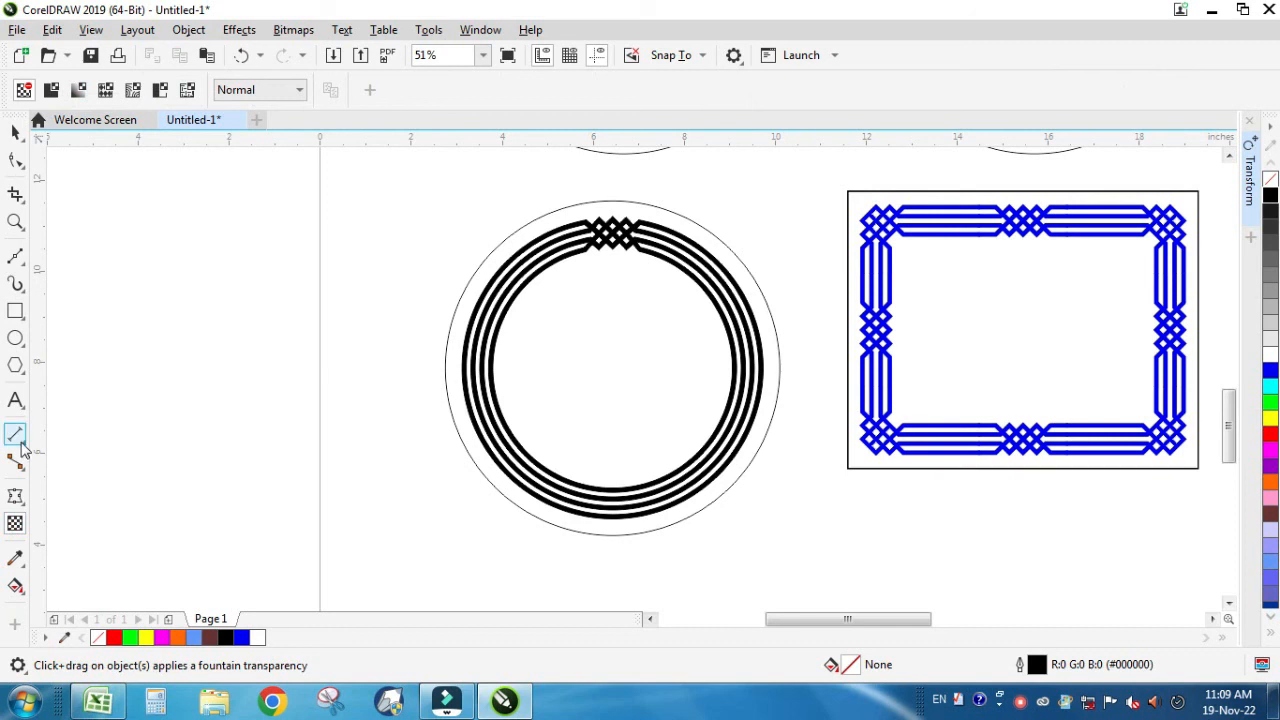
left_click(17, 500)
left_click(14, 463)
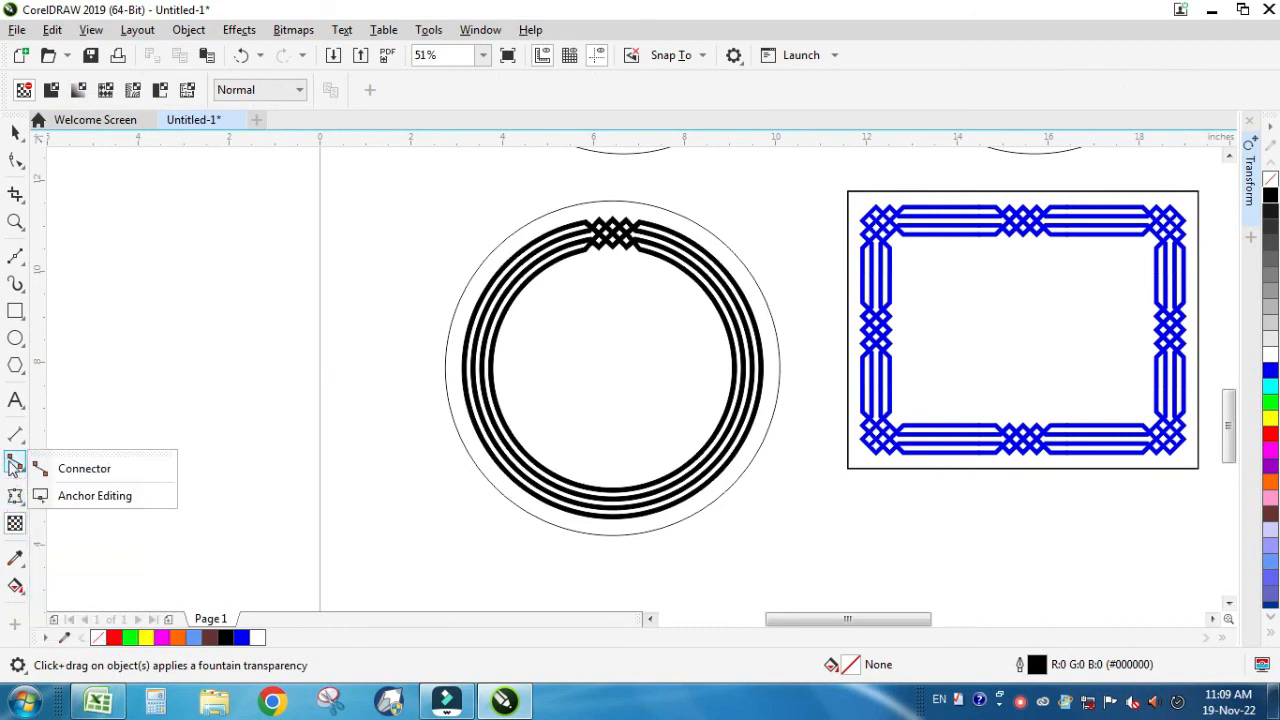
Draw a 2 by 2 graph paper grid about 4.263 in square in the empty space beside the circular border.
left_click(15, 368)
left_click(100, 480)
double_click(38, 81)
type("2")
key("Tab")
type("2")
mouse_move(127, 226)
left_mouse_down()
mouse_move(263, 391)
mouse_move(321, 421)
left_mouse_up()
Rotate the graph paper grid by 45° and scale it to 180% so it measures about 10.853 in.
key("space")
left_click_drag(288, 363, 339, 500)
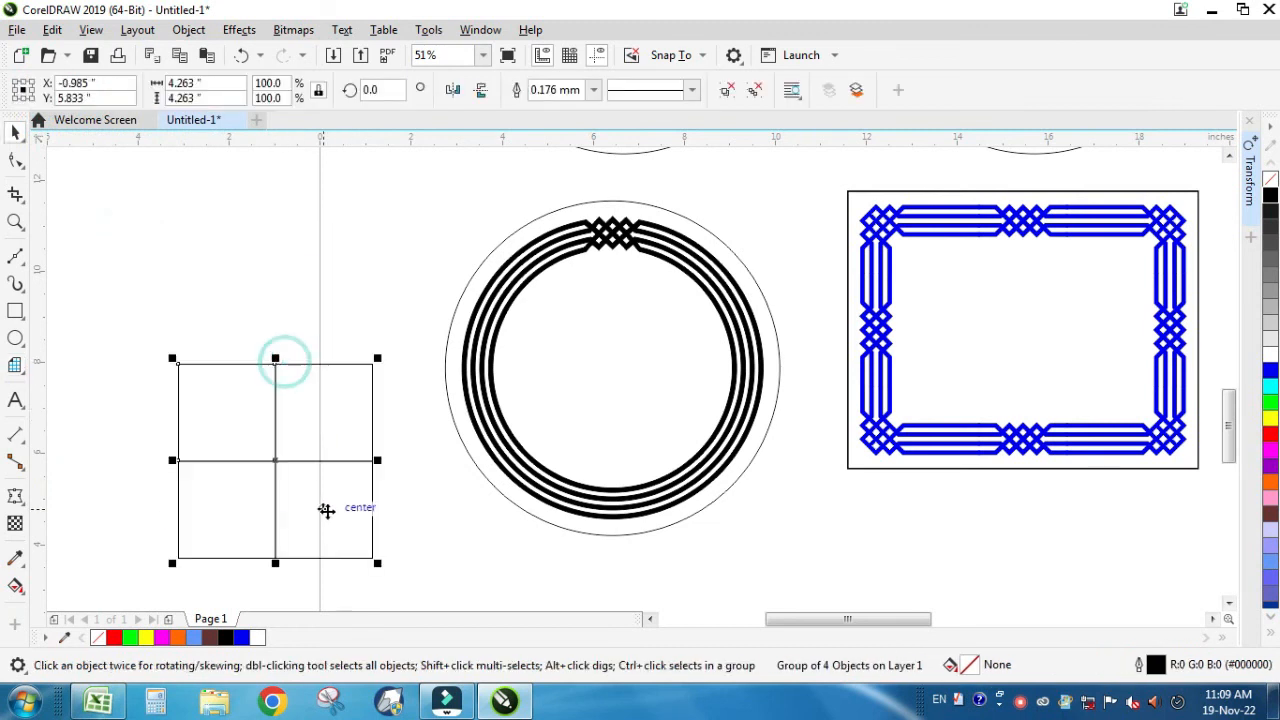
left_click(327, 511)
left_click(412, 554)
left_click(337, 524)
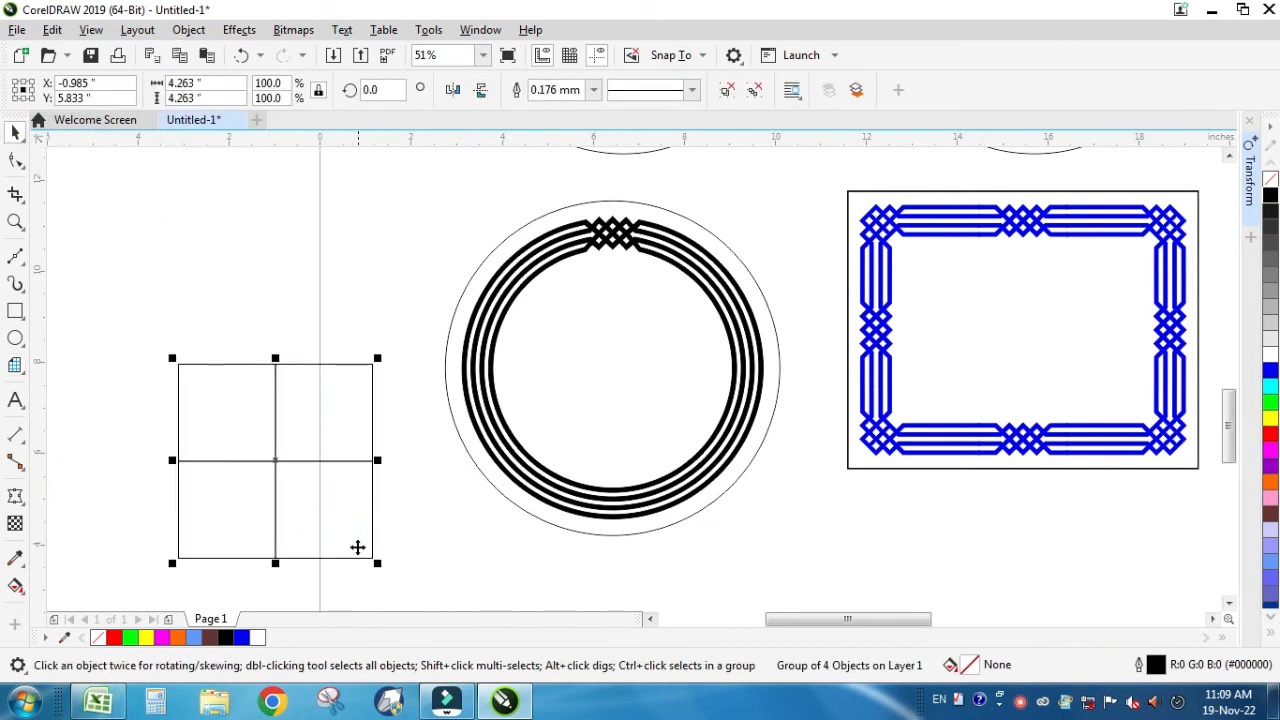
left_click(357, 543)
left_click_drag(377, 563, 423, 477)
left_click(343, 460)
left_click_drag(419, 317, 540, 209)
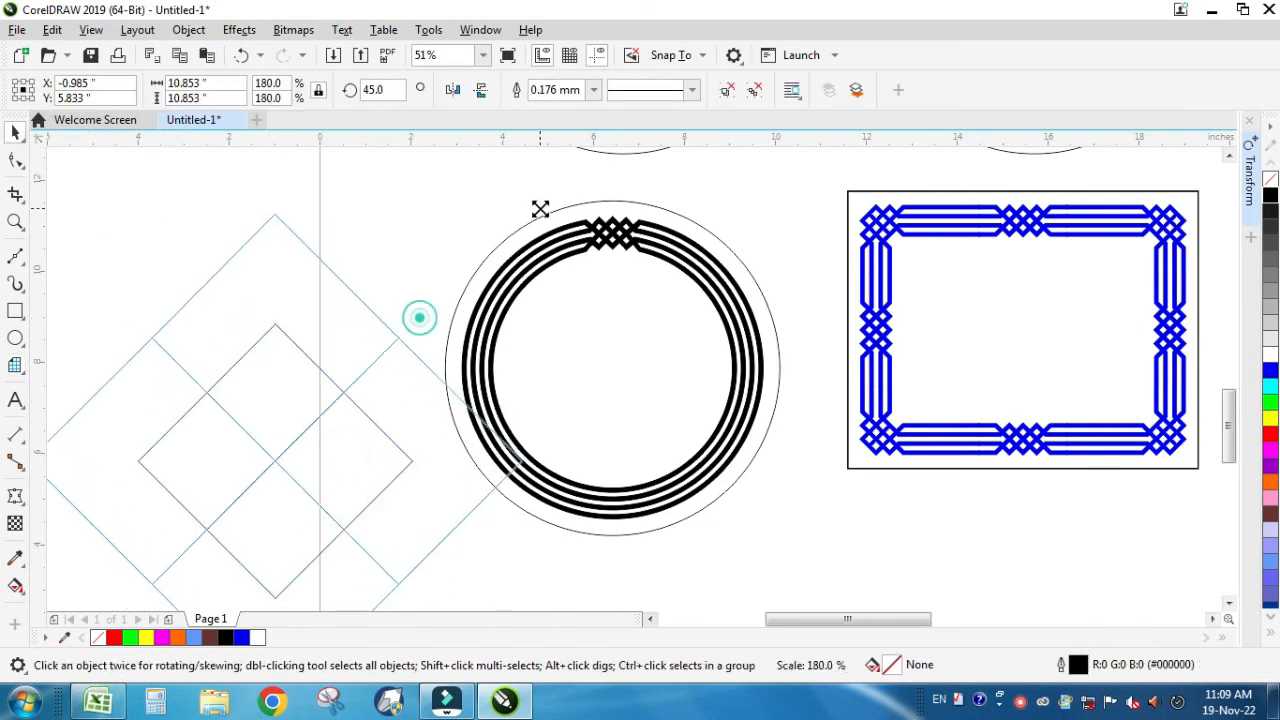
left_click(586, 243, "shift")
key("e")
key("c")
left_click(792, 298)
key("ctrl+z")
key("ctrl+z")
left_click_drag(747, 282, 805, 305)
key("ctrl+z")
Centre the rotated grid horizontally and vertically on the outer circle and ungroup its four squares.
left_click(411, 380)
left_click(776, 337, "shift")
key("e")
key("c")
key("ctrl+g")
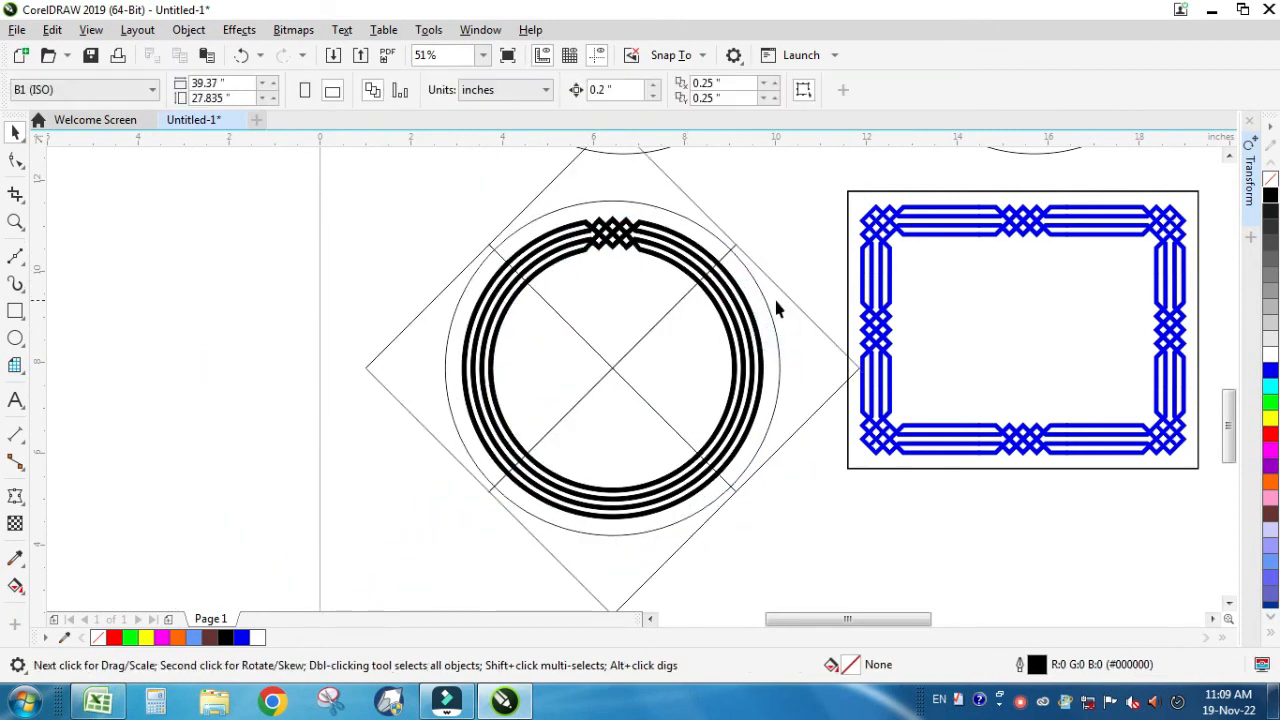
Delete the right, left and lower squares of the grid, keeping only the upper one around the motif.
left_click(779, 240)
left_click_drag(788, 329, 812, 395)
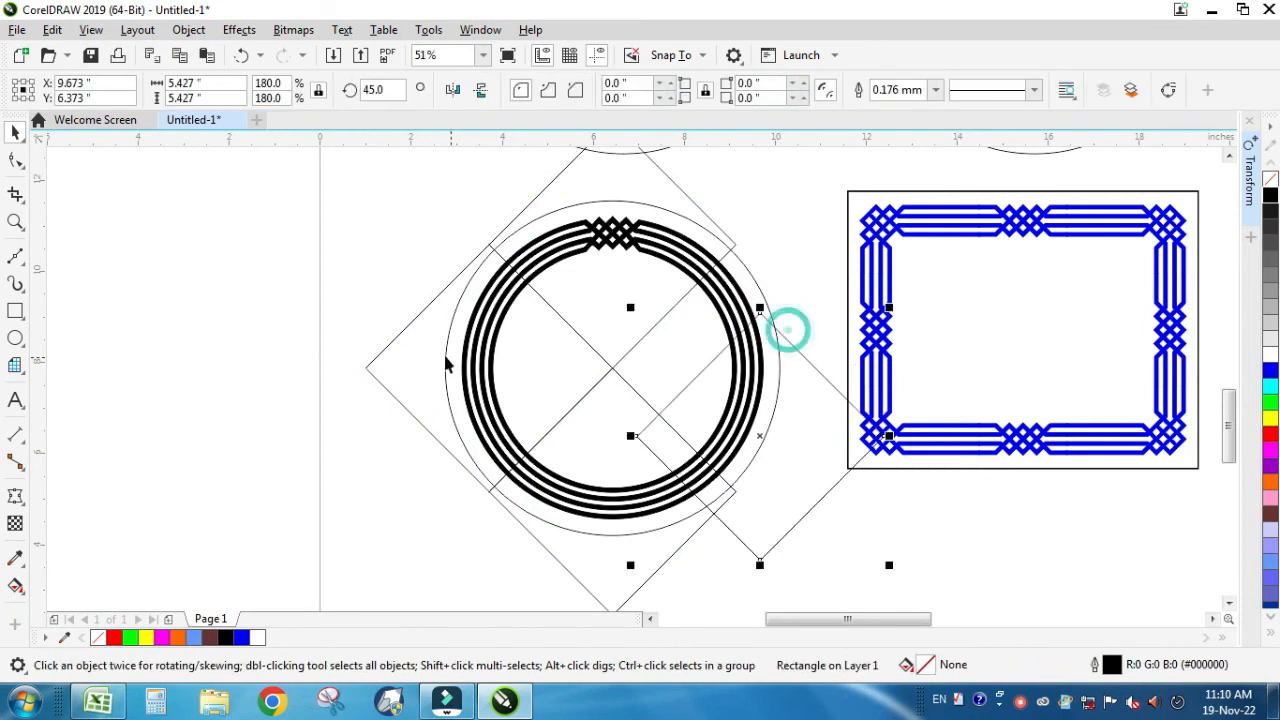
key("Delete")
left_click(425, 366)
key("Delete")
left_click(588, 563)
left_click(627, 572)
key("Delete")
Intersect the remaining upper square with the ring and keep only the quarter arc containing the lattice motif.
left_click(680, 196)
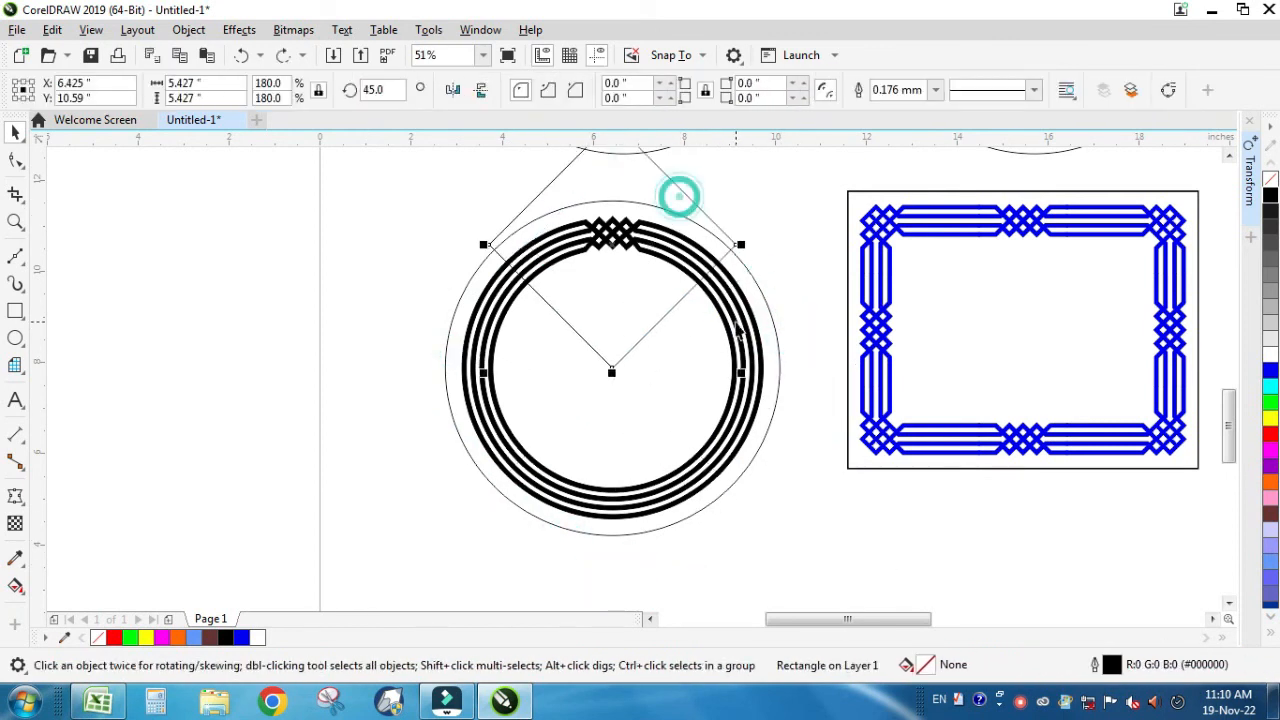
left_click(748, 304, "shift")
left_click(609, 91)
key("Escape")
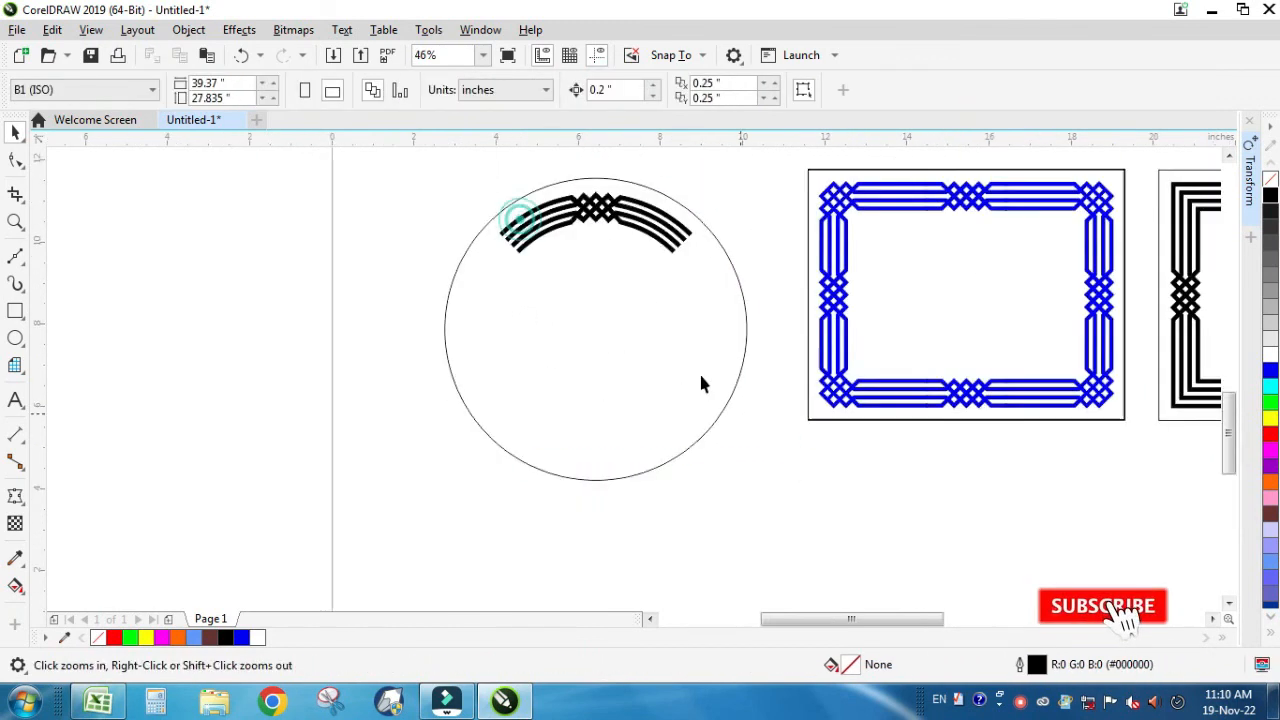
Rotate a copy of the arc a quarter turn about the circle's centre and repeat it twice to complete the ring.
left_click(596, 221)
left_click(595, 356, "shift")
left_click(595, 356)
left_click_drag(754, 489, 735, 179)
right_click(735, 179)
key("ctrl+r")
key("ctrl+r")
Select the finished circular border with its outer circle and move it closer to the blue lattice-cornered frame.
left_click(332, 362)
key("F3")
key("F2")
left_click_drag(477, 248, 872, 489)
scroll(578, 485, "down", 2)
left_click_drag(389, 291, 600, 520)
left_click_drag(574, 384, 590, 376)
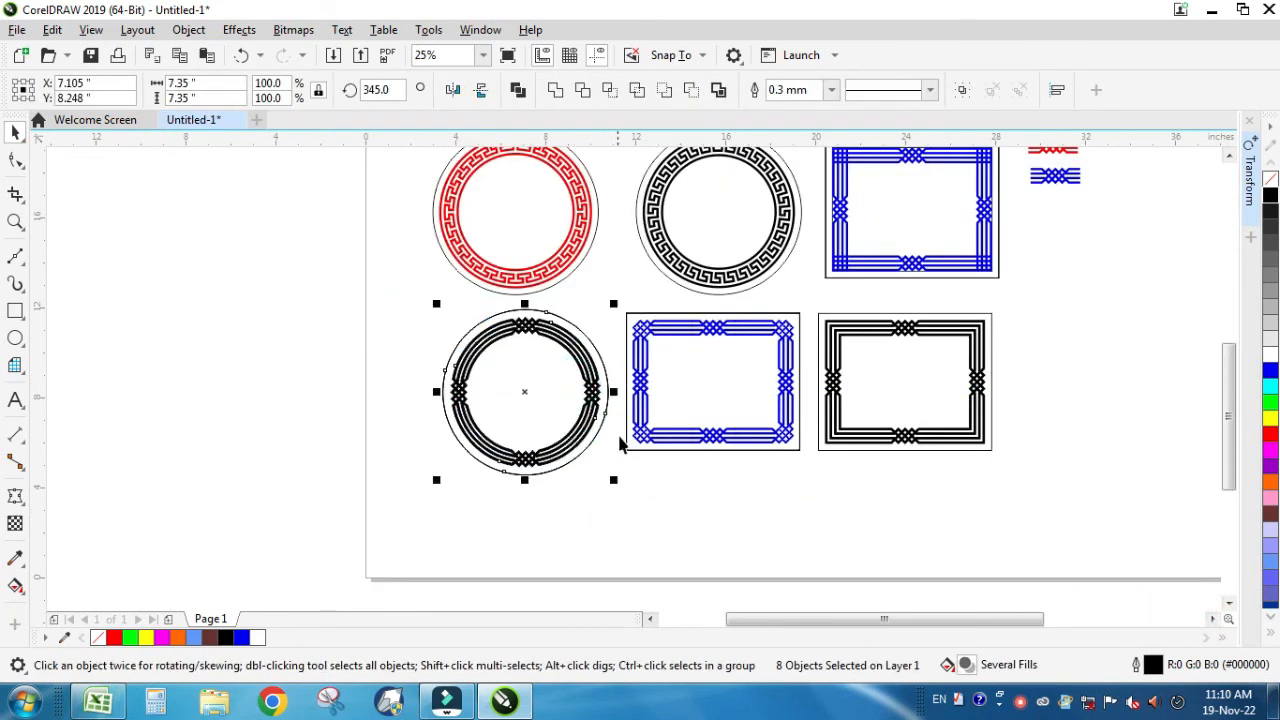
scroll(623, 439, "down", 1)
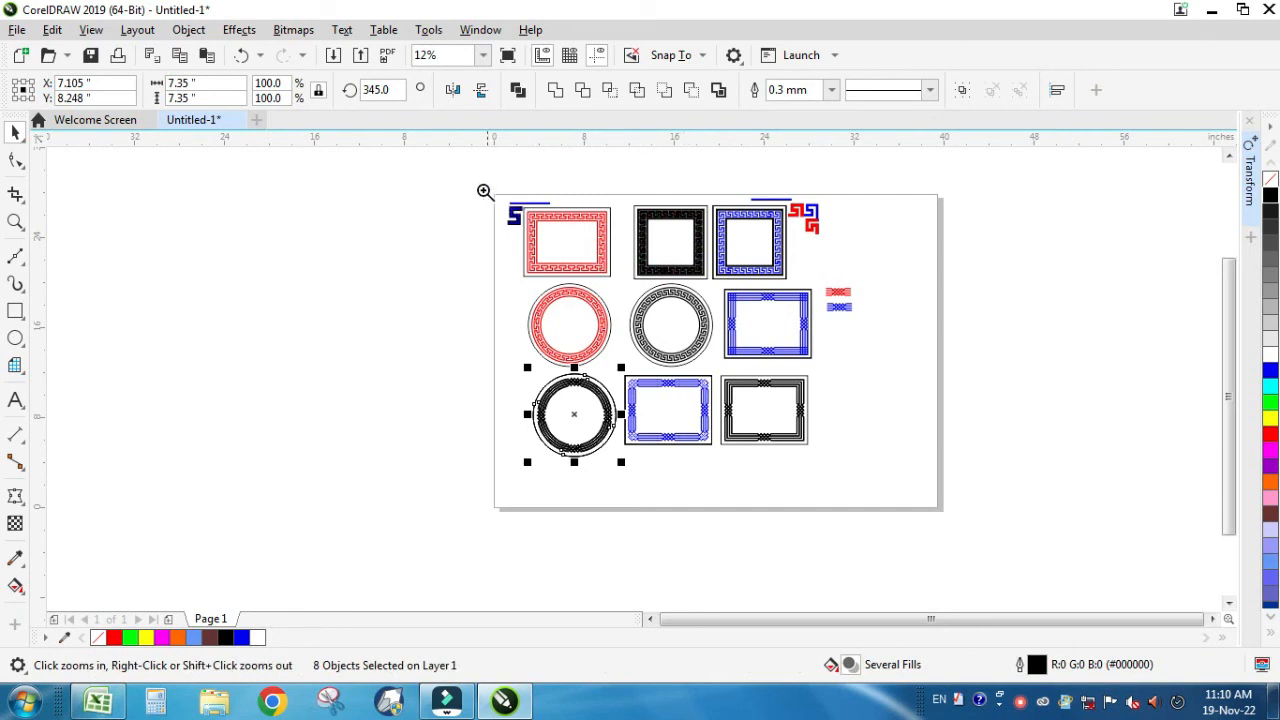
left_click_drag(476, 186, 853, 546)
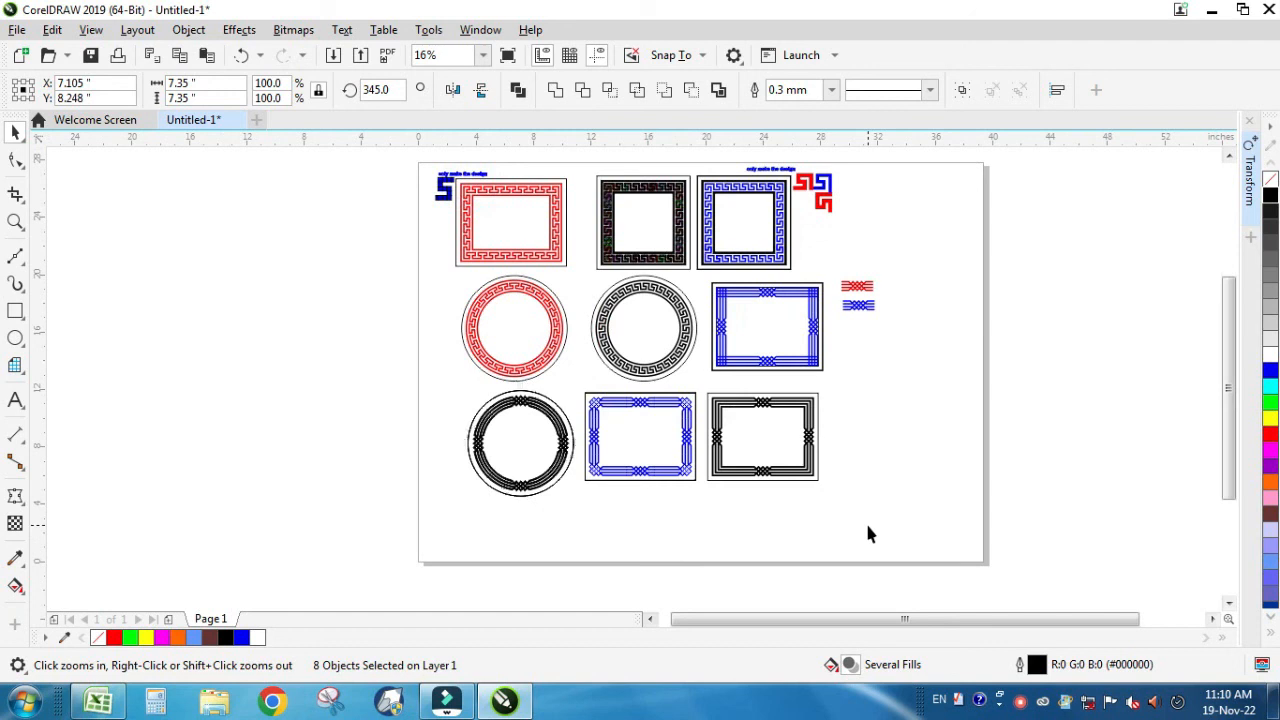
left_click(868, 530)
left_click(868, 526)
left_click(868, 526)
left_click(868, 526)
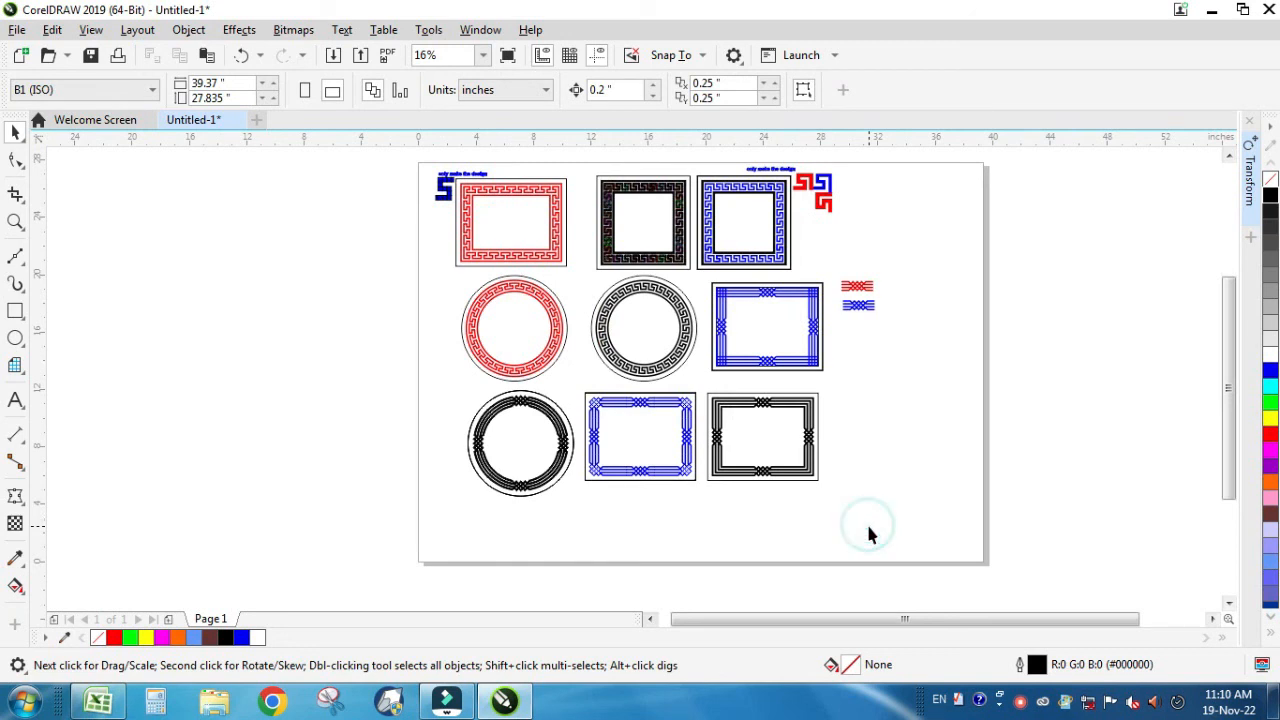
left_click(868, 527)
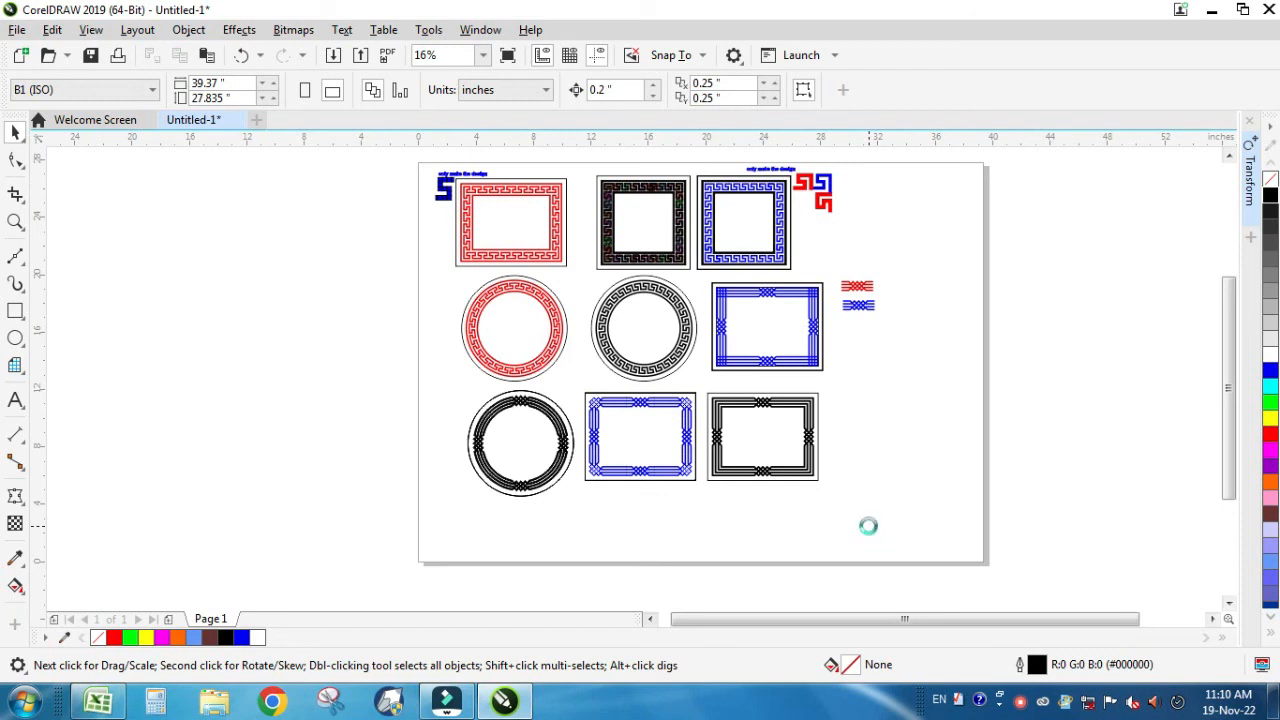